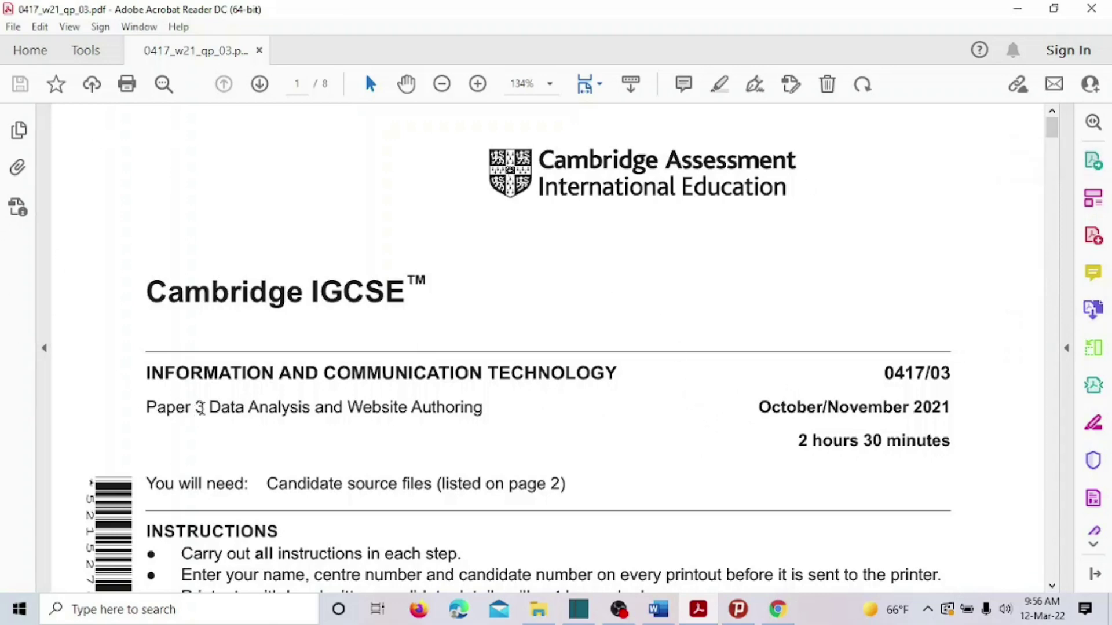
# Highlight the words "Data Analysis" in the title on the cover page
pyautogui.moveTo(209, 409); pyautogui.dragTo(291, 410)
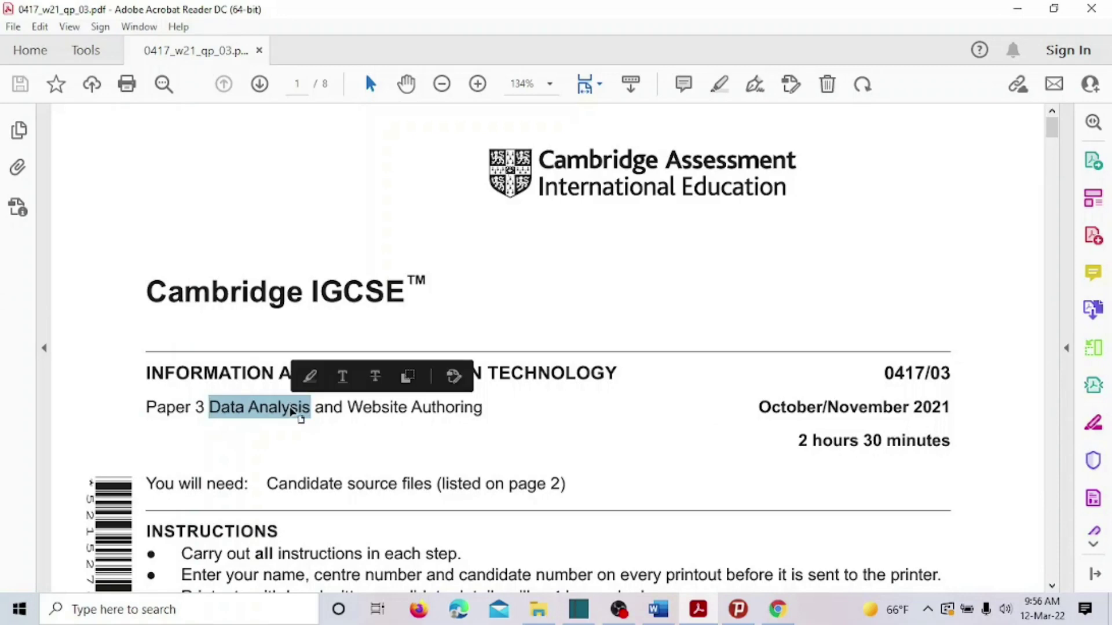
# Highlight "name", n21evidence_ and n21evidence_ZZ999_9999 in the Task 1 instructions
pyautogui.scroll(-10, 675, 478)
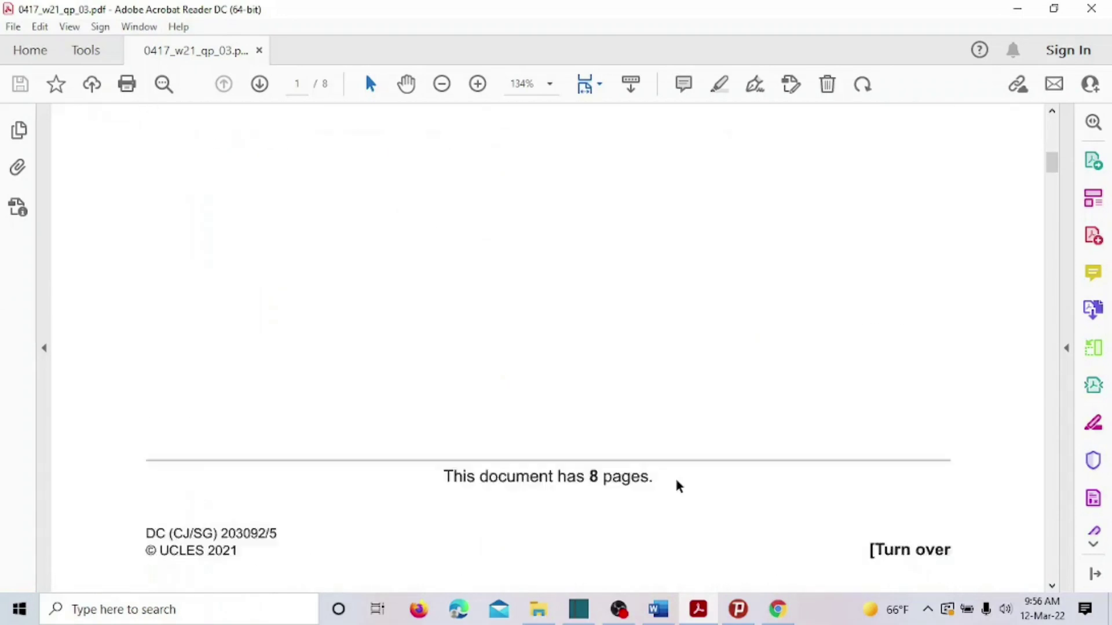
pyautogui.scroll(-5, 677, 482)
pyautogui.scroll(-4, 676, 480)
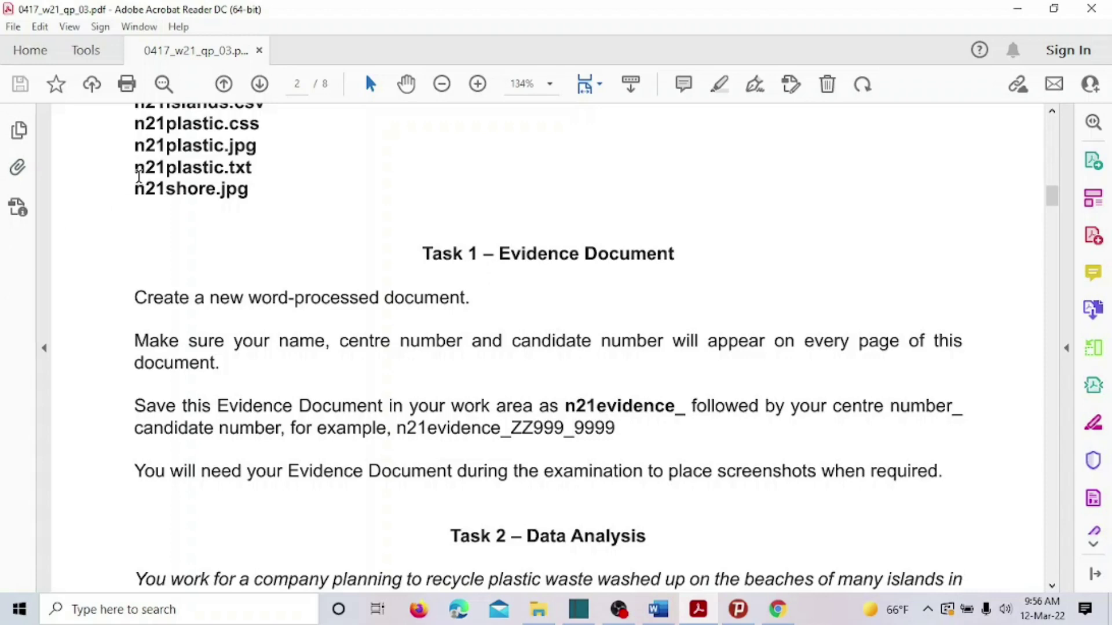
pyautogui.moveTo(279, 341); pyautogui.dragTo(300, 342)
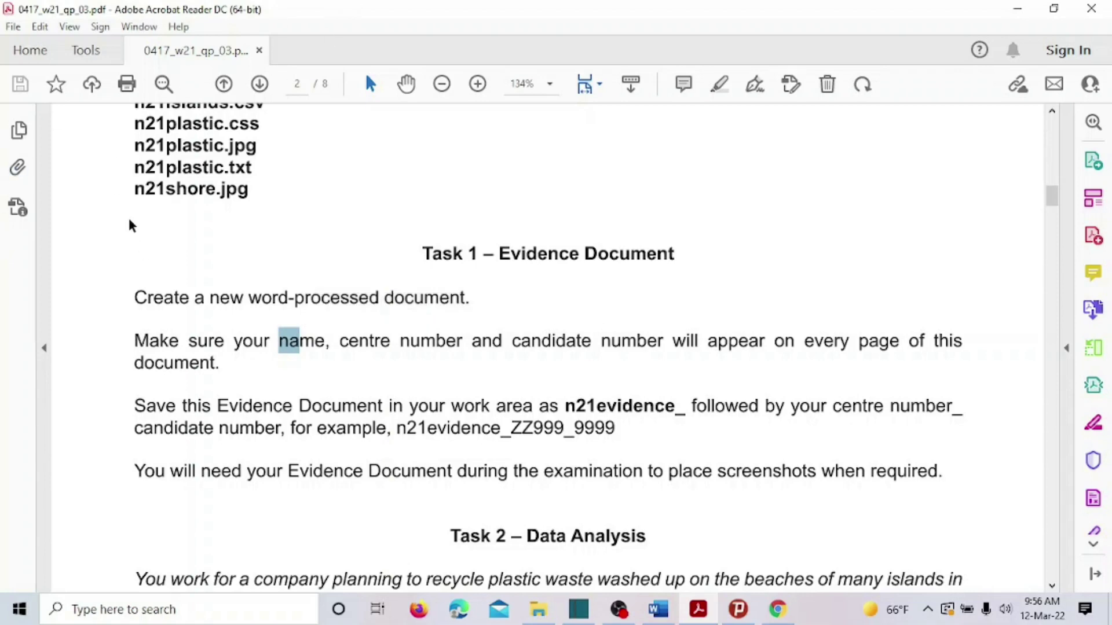
pyautogui.moveTo(564, 405); pyautogui.dragTo(678, 404)
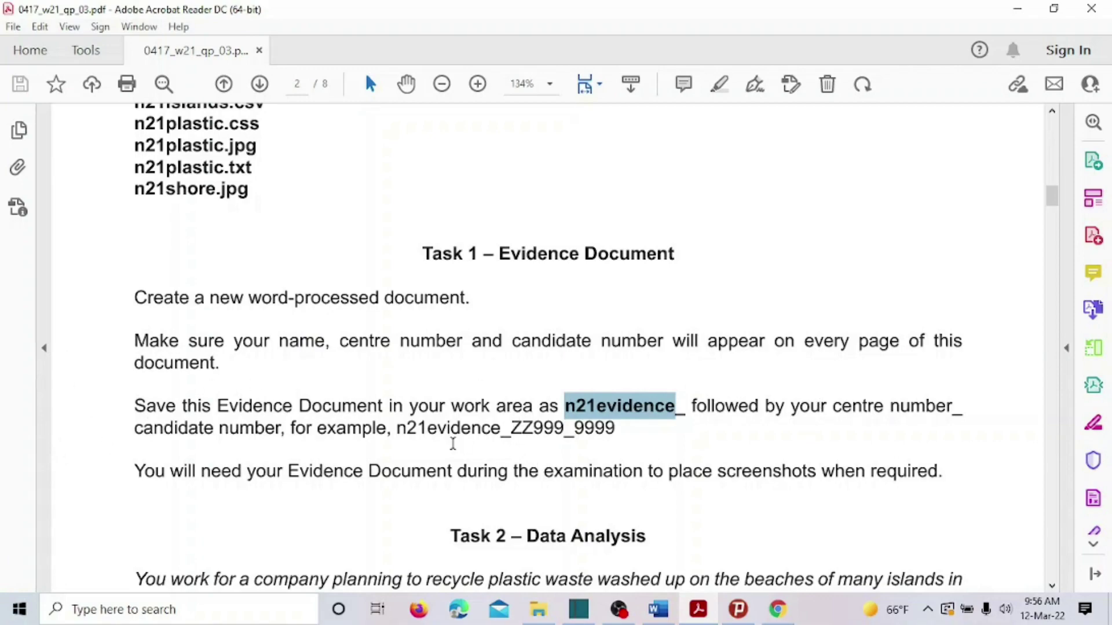
pyautogui.moveTo(396, 427); pyautogui.dragTo(606, 428)
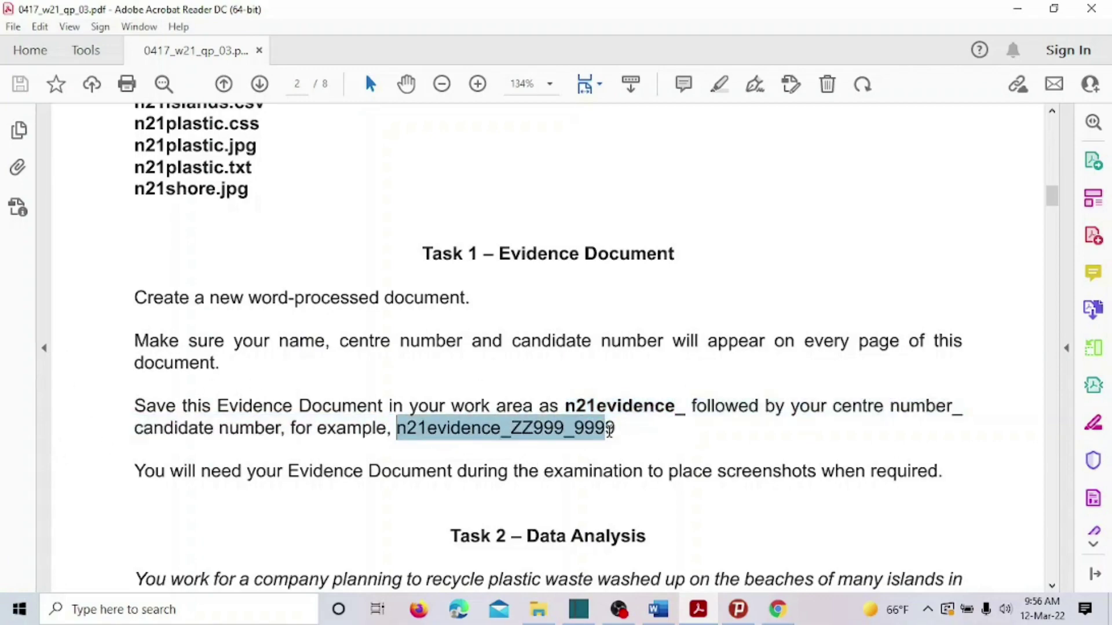
# Bring the Task 2 – Data Analysis heading on page 2 into view
pyautogui.scroll(-5, 610, 432)
pyautogui.scroll(-10, 609, 432)
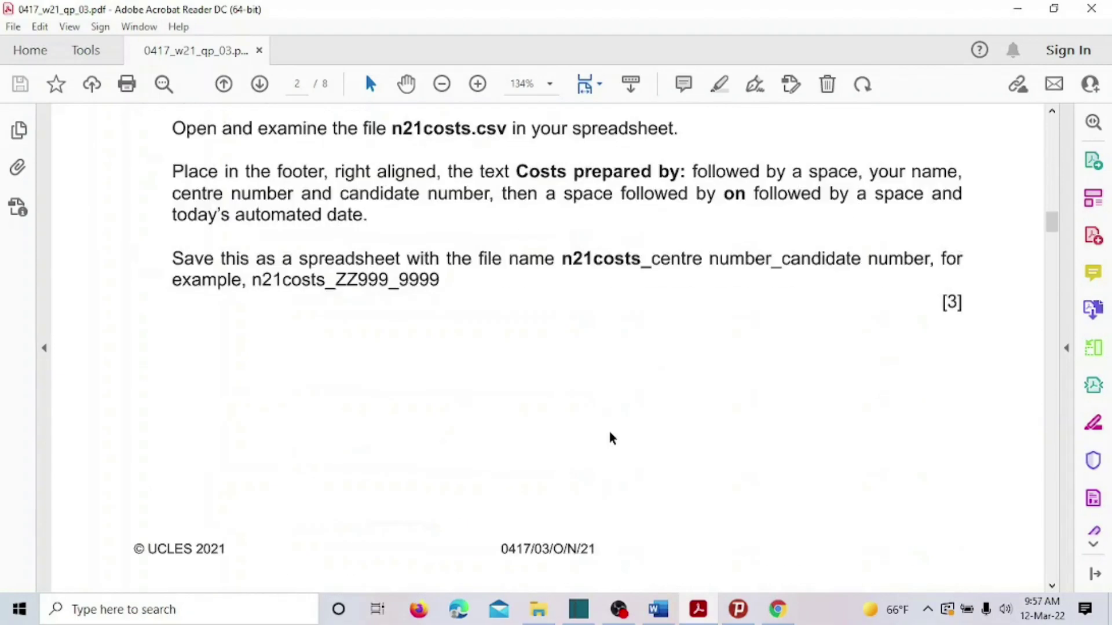
pyautogui.scroll(10, 610, 432)
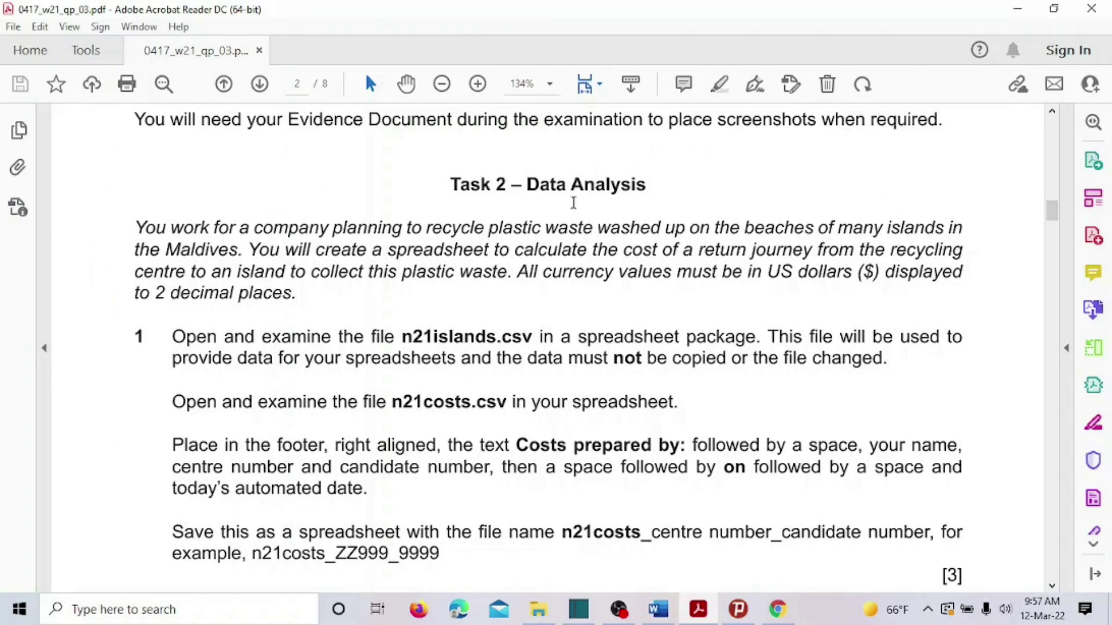
# Highlight the return journey cost phrase, then the file names n21islands.csv and n21costs.csv
pyautogui.moveTo(612, 251); pyautogui.dragTo(799, 254)
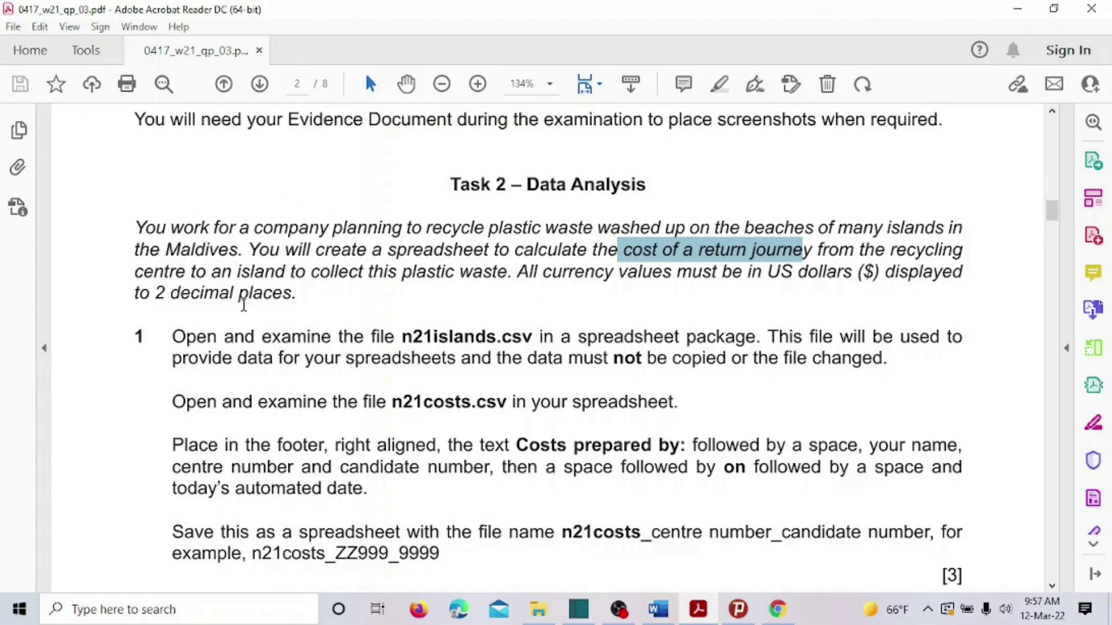
pyautogui.click(391, 276)
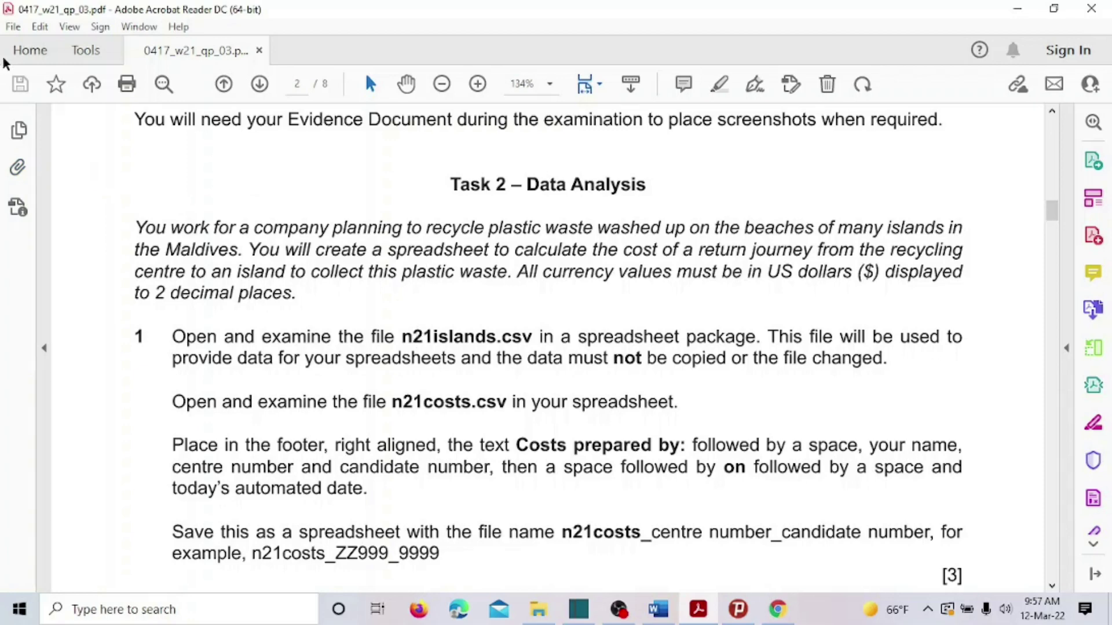
pyautogui.scroll(-3, 660, 322)
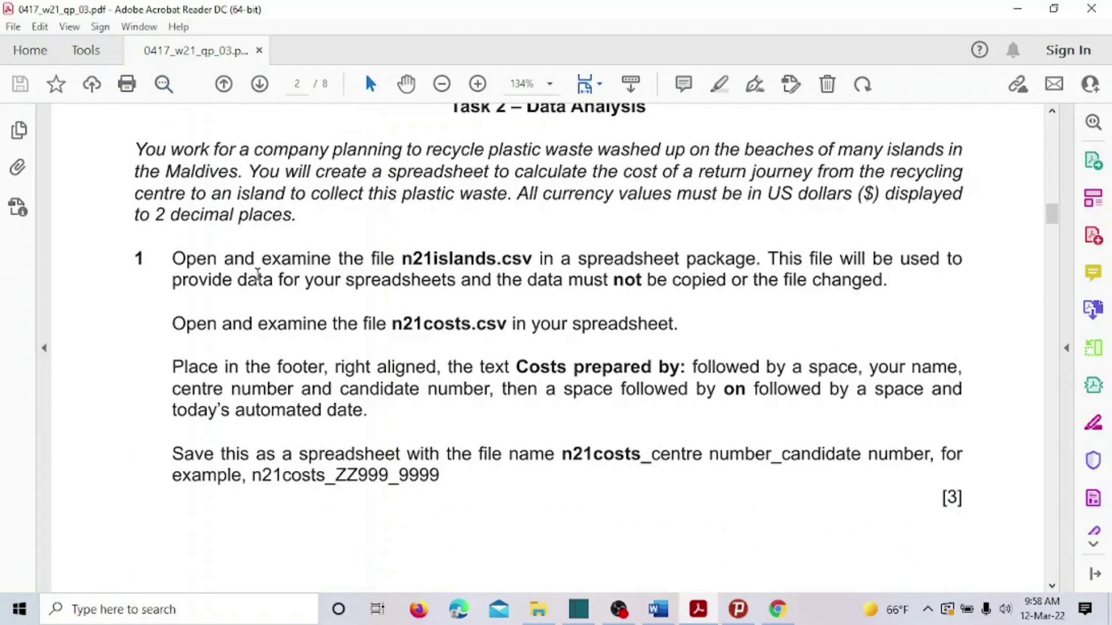
pyautogui.moveTo(404, 258)
pyautogui.mouseDown()
pyautogui.moveTo(577, 257)
pyautogui.moveTo(521, 246)
pyautogui.mouseUp()
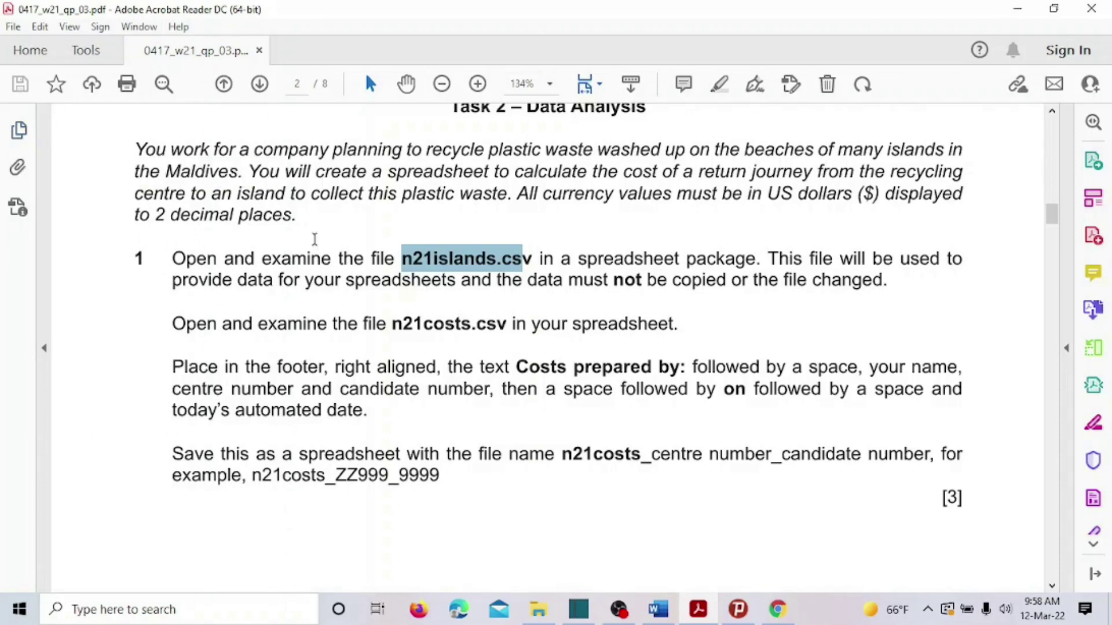
pyautogui.moveTo(402, 322); pyautogui.dragTo(481, 331)
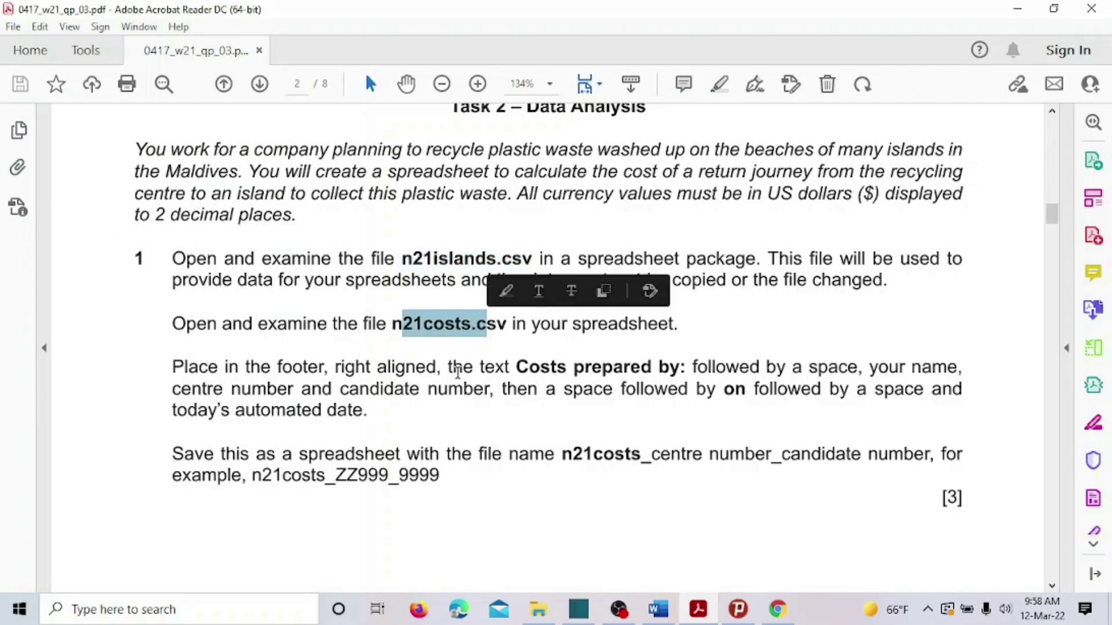
# Open n21islands.csv from the PAPER 3 source files folder with Excel
pyautogui.click(548, 619)
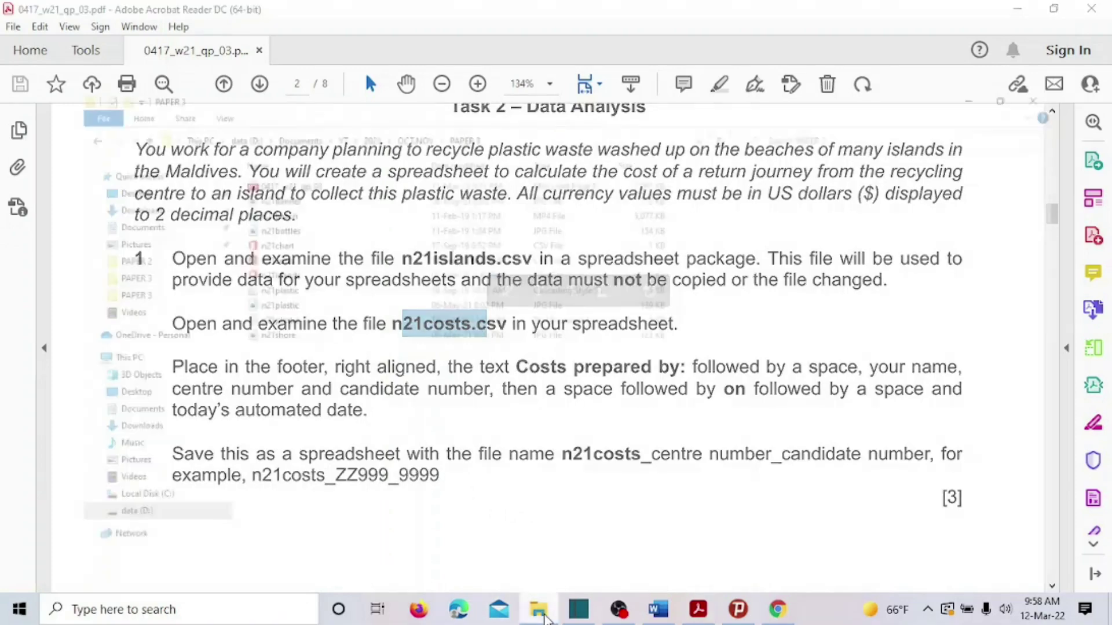
pyautogui.click(545, 619)
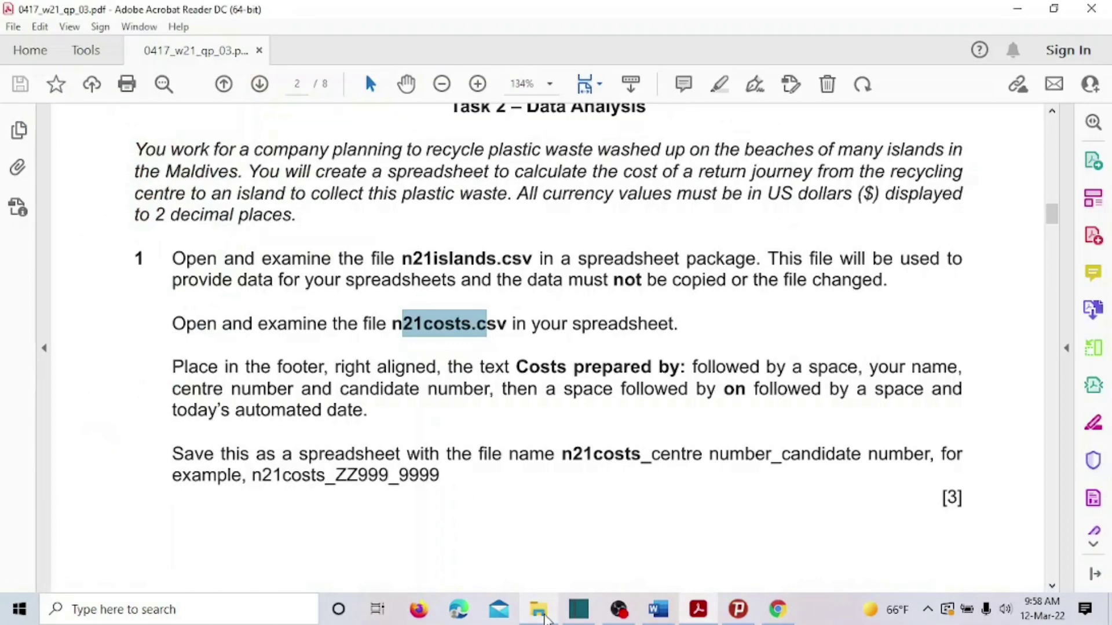
pyautogui.click(545, 619)
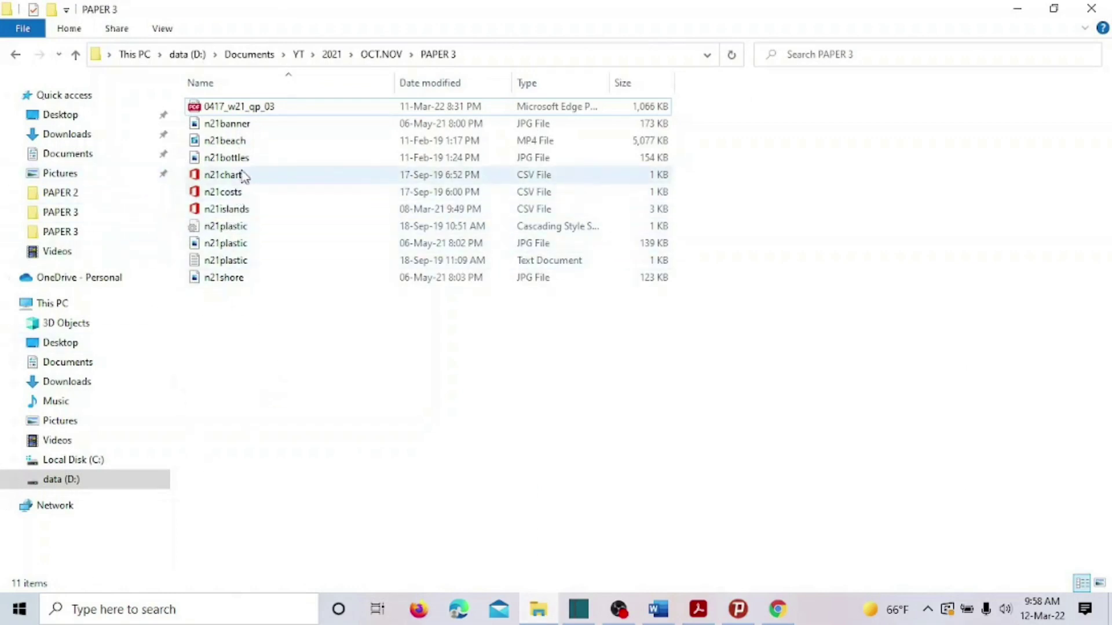
pyautogui.click(253, 216)
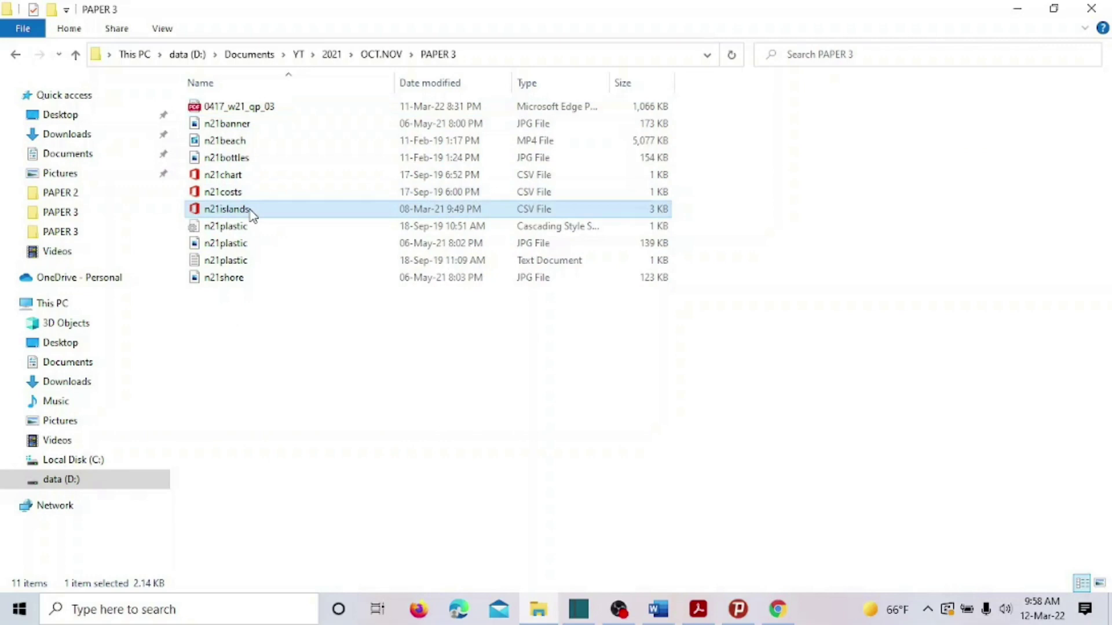
pyautogui.rightClick(252, 213)
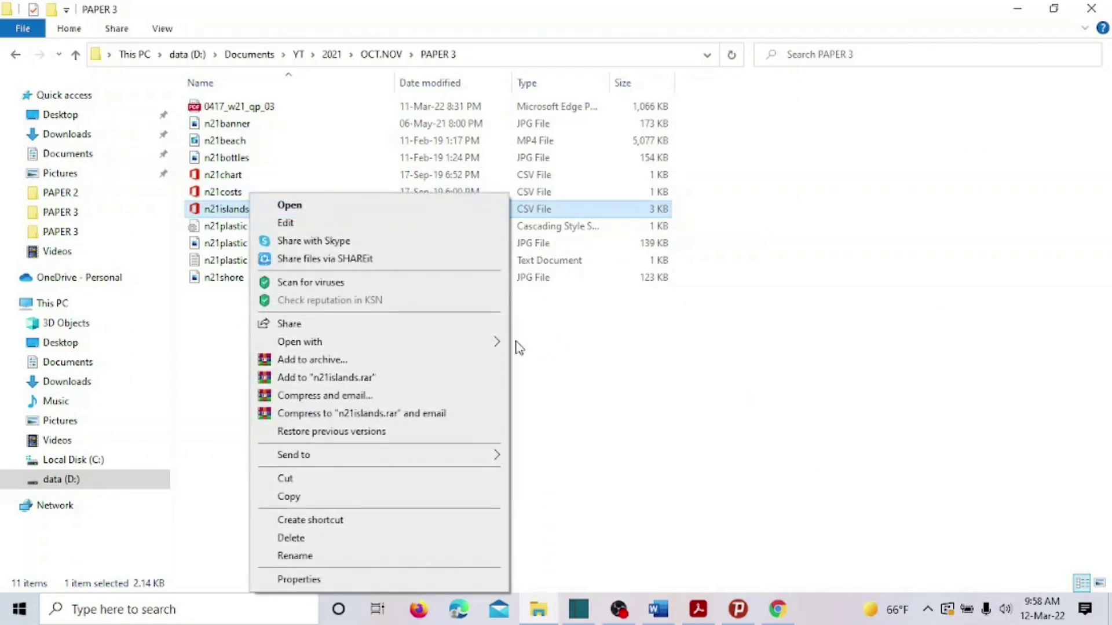
pyautogui.click(518, 344)
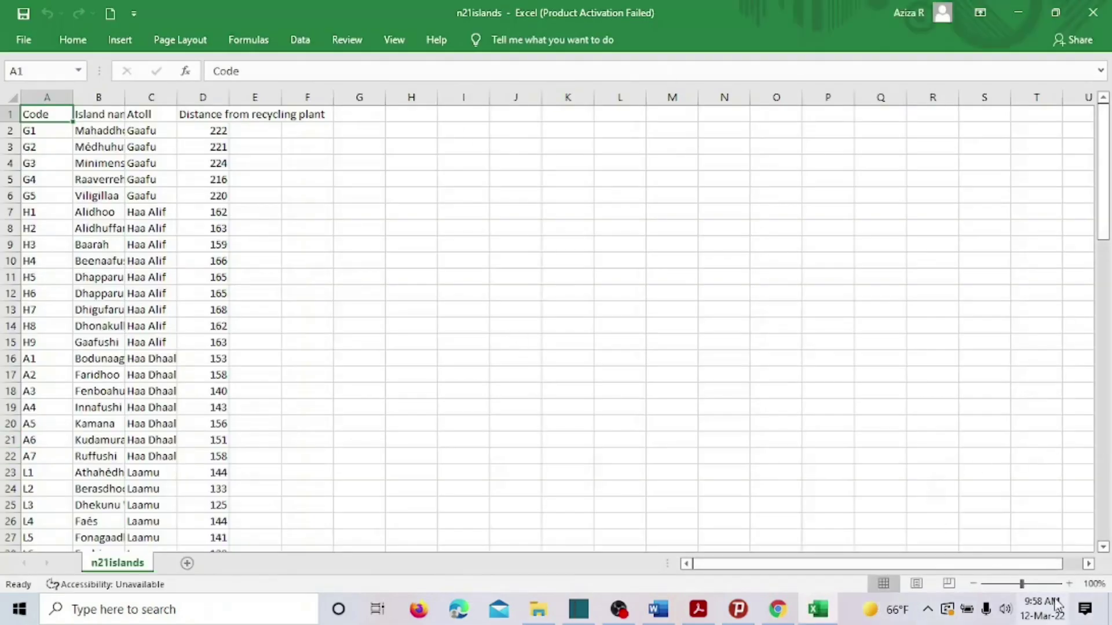
# Zoom n21islands to 140% and widen columns B and C to fit island and atoll names
pyautogui.click(1069, 584)
pyautogui.click(1069, 583)
pyautogui.click(1069, 584)
pyautogui.click(1069, 583)
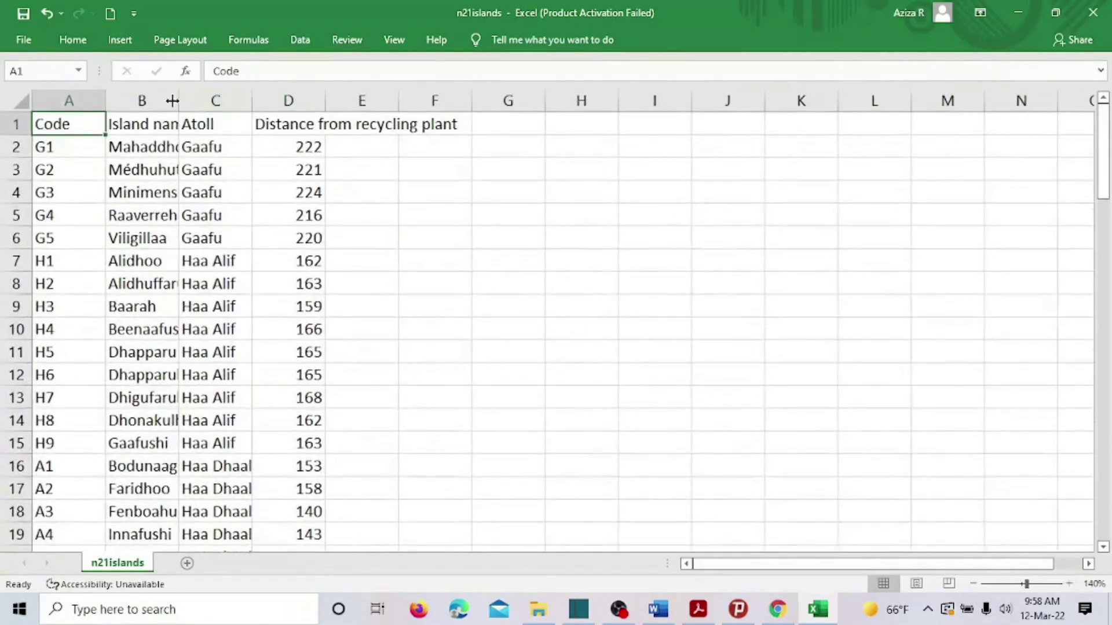
pyautogui.moveTo(172, 100); pyautogui.dragTo(269, 101)
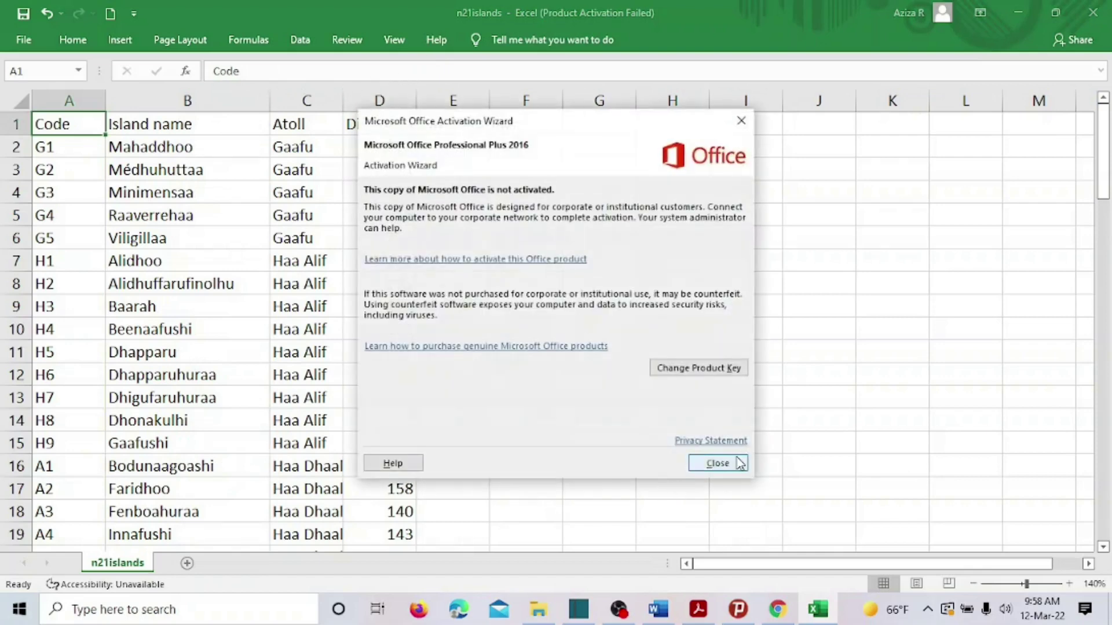
pyautogui.click(716, 464)
pyautogui.moveTo(343, 100); pyautogui.dragTo(412, 111)
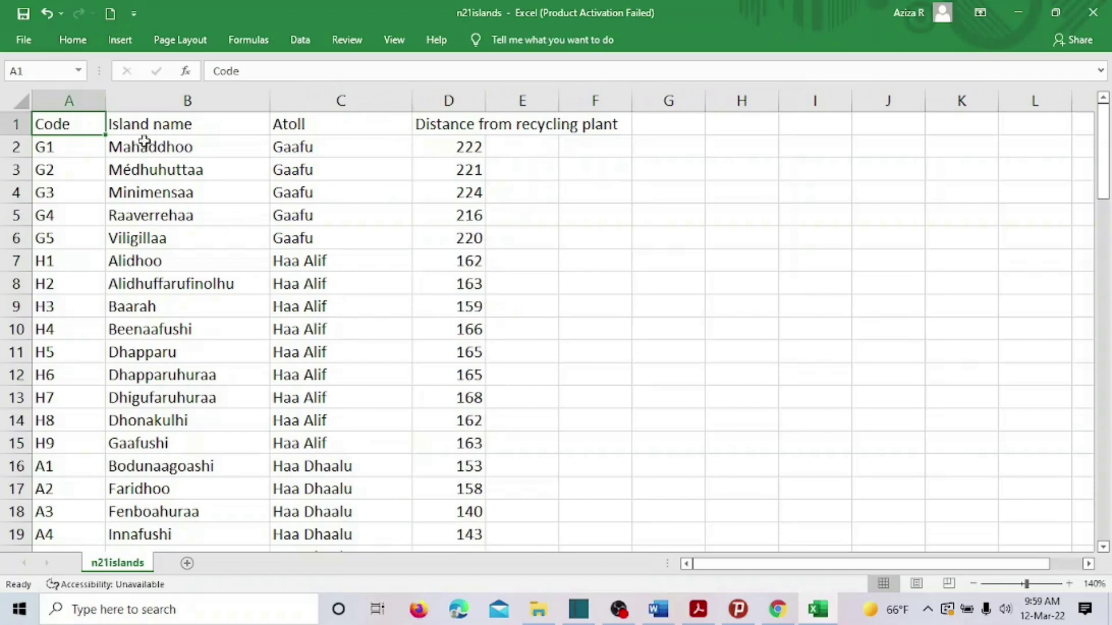
pyautogui.click(549, 611)
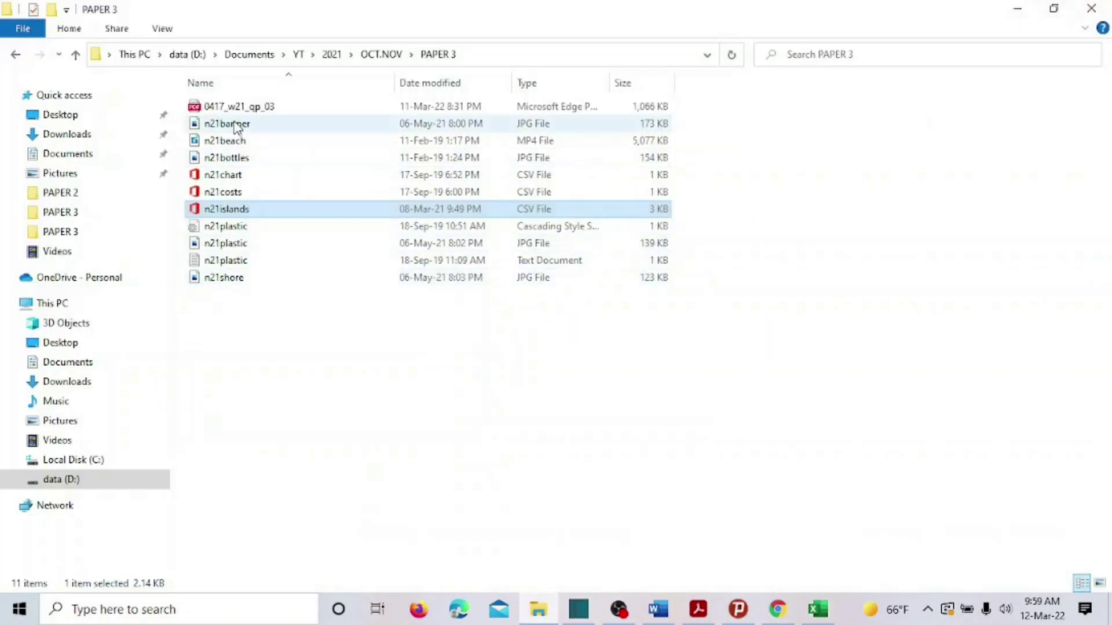
# Open n21costs.csv from the PAPER 3 folder with Excel
pyautogui.click(697, 609)
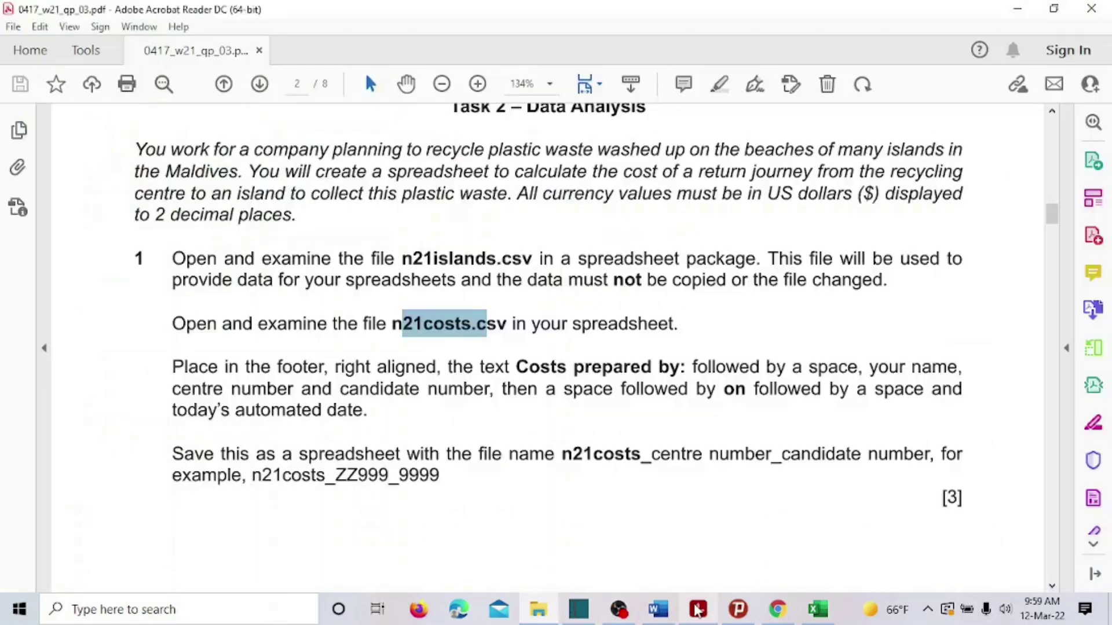
pyautogui.click(698, 609)
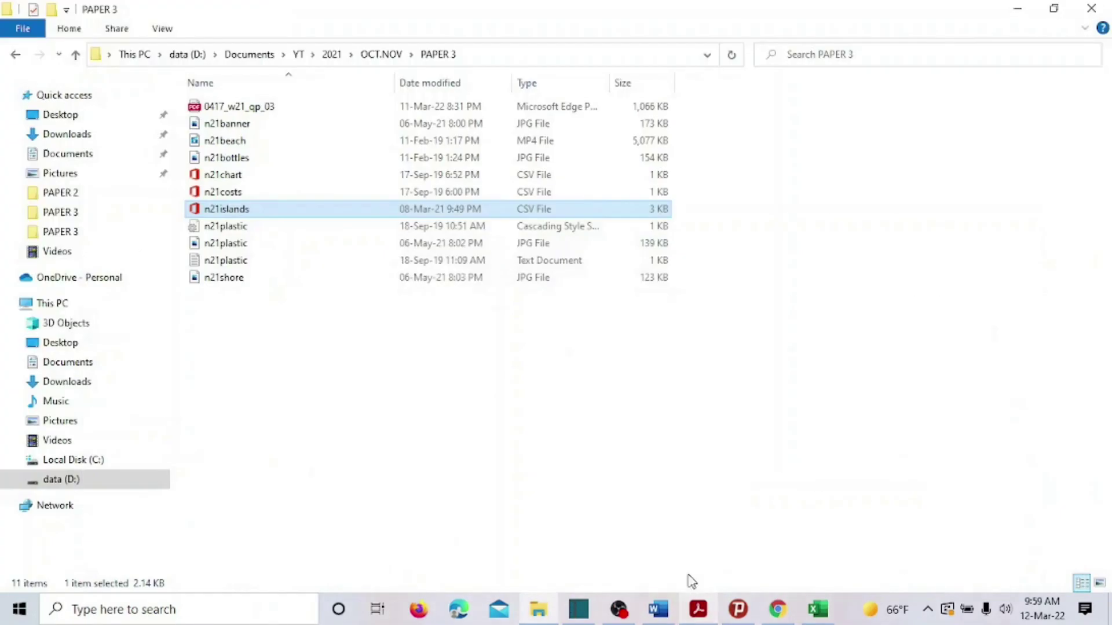
pyautogui.click(243, 193)
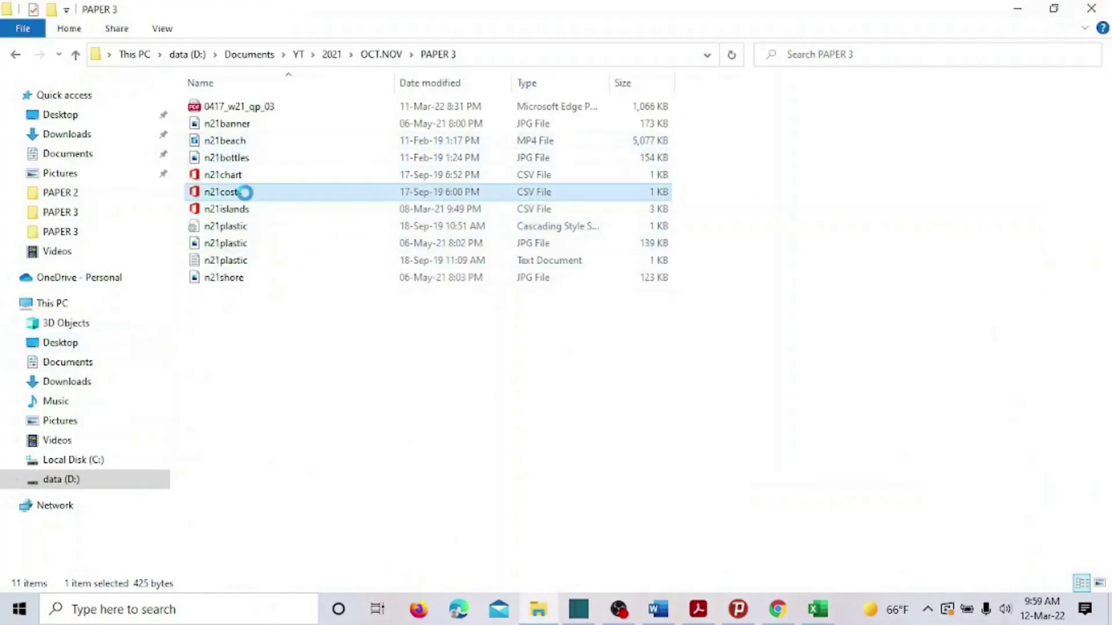
pyautogui.rightClick(245, 193)
pyautogui.moveTo(479, 342)
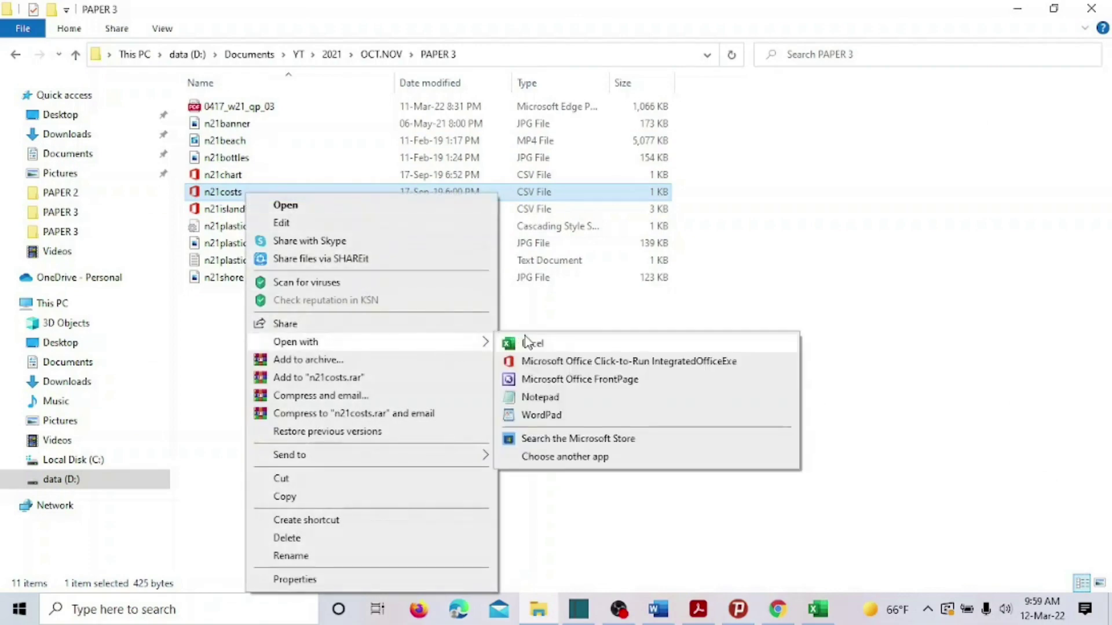
pyautogui.click(539, 347)
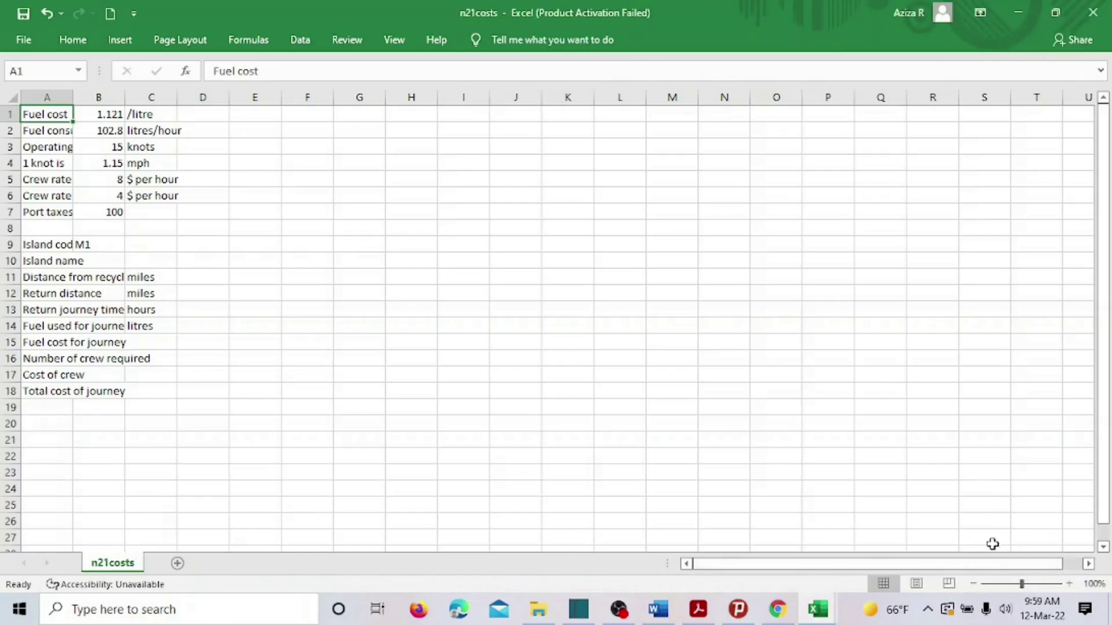
# Zoom n21costs to 140% and widen columns A and B to fit labels and values
pyautogui.click(1069, 583)
pyautogui.click(1068, 583)
pyautogui.click(1068, 584)
pyautogui.click(1068, 584)
pyautogui.moveTo(106, 99); pyautogui.dragTo(164, 99)
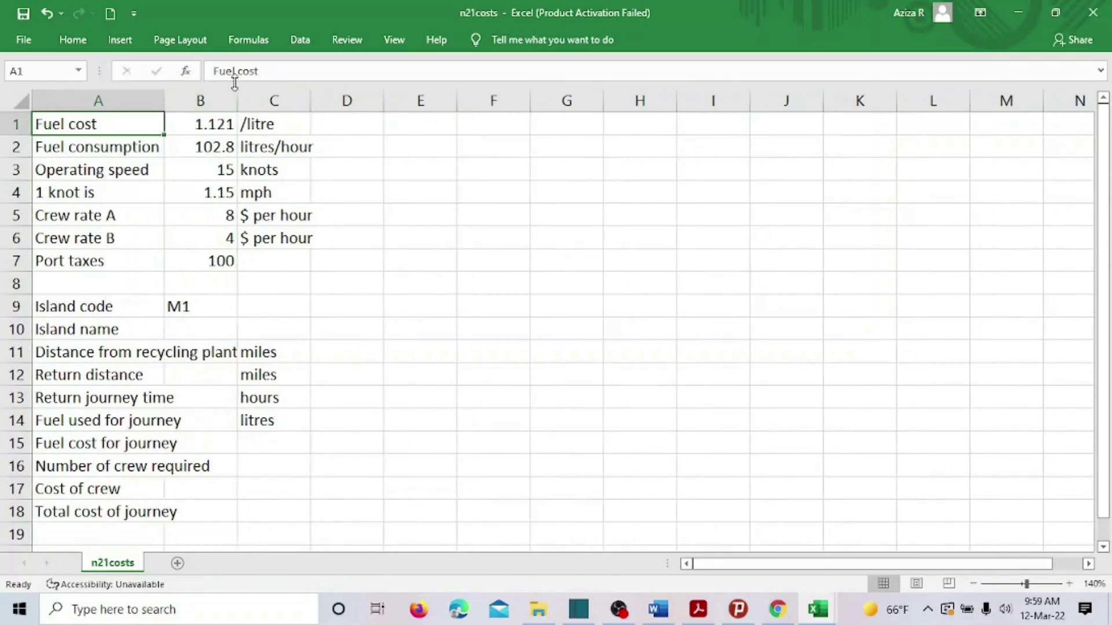
pyautogui.moveTo(237, 101); pyautogui.dragTo(282, 105)
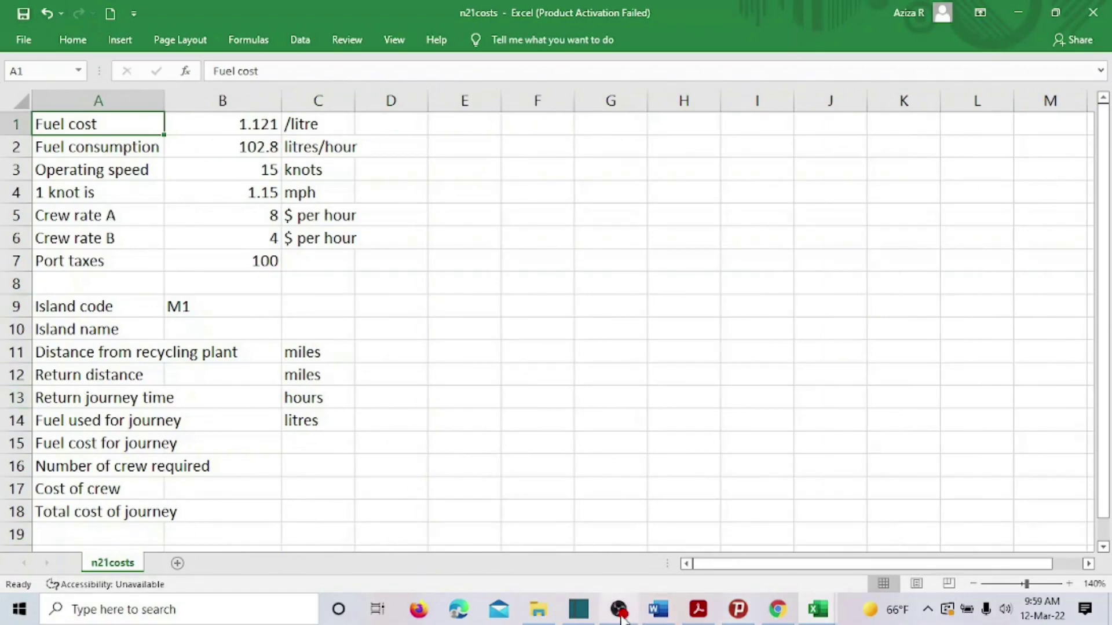
pyautogui.click(698, 610)
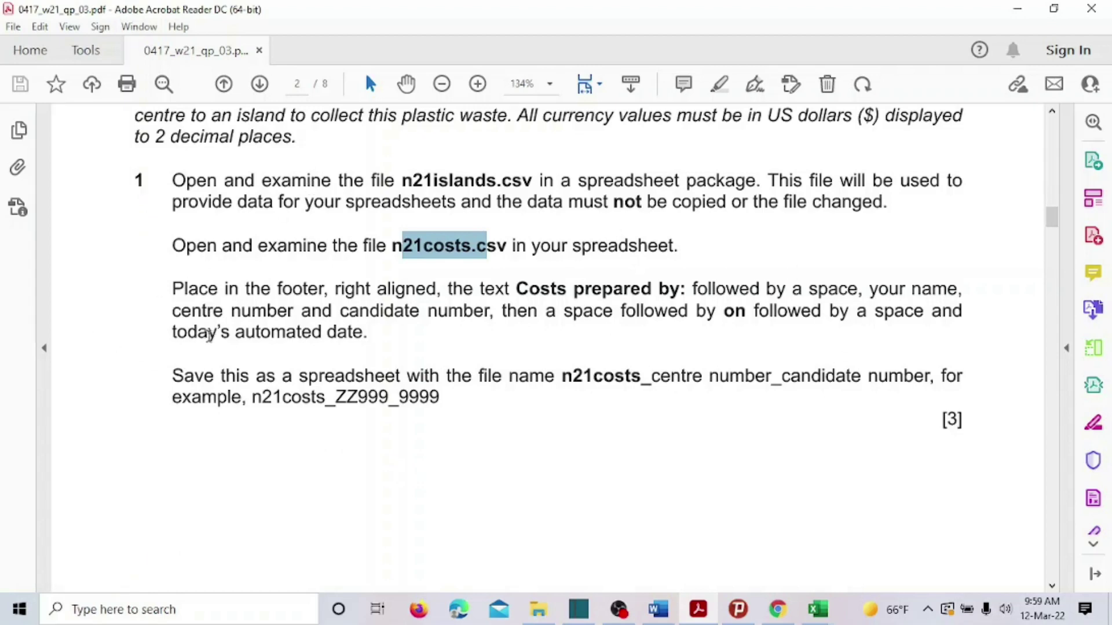
pyautogui.moveTo(173, 290); pyautogui.dragTo(383, 347)
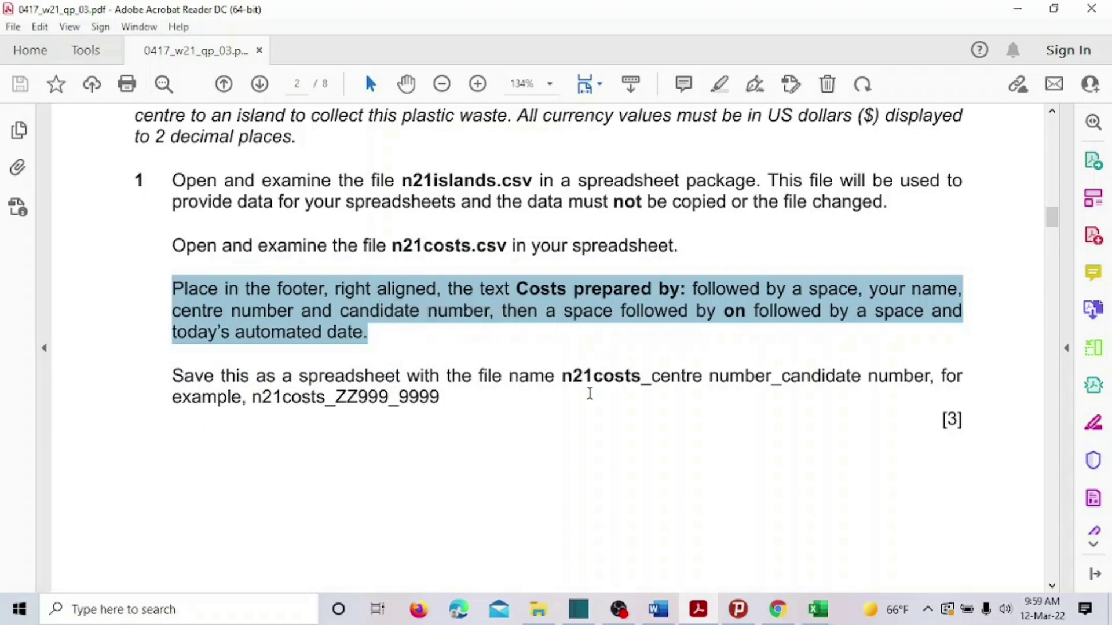
pyautogui.moveTo(560, 377); pyautogui.dragTo(667, 381)
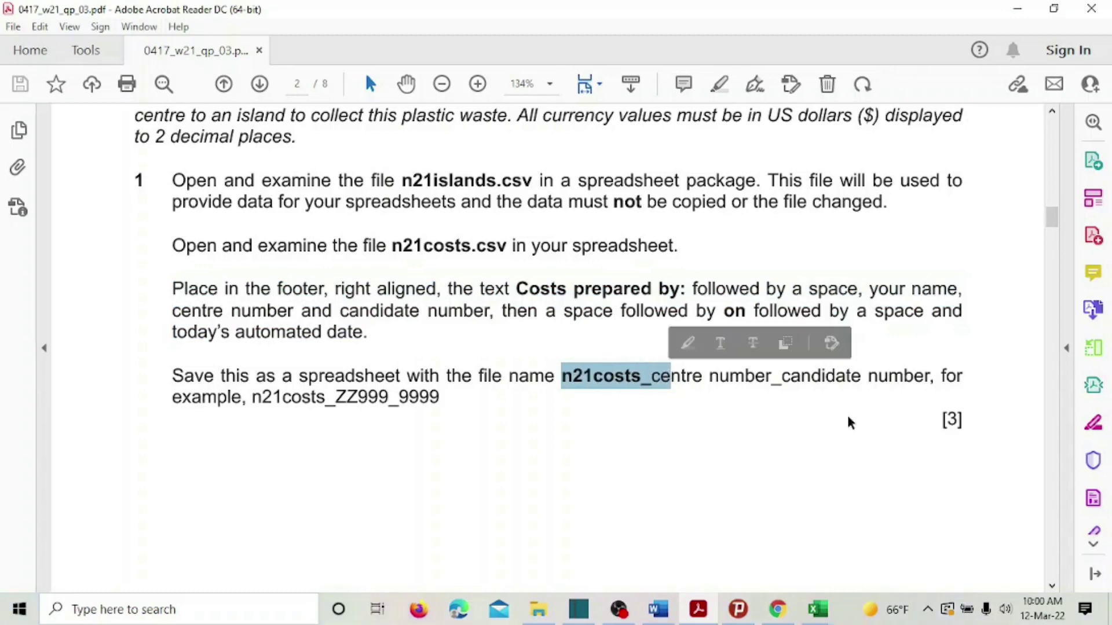
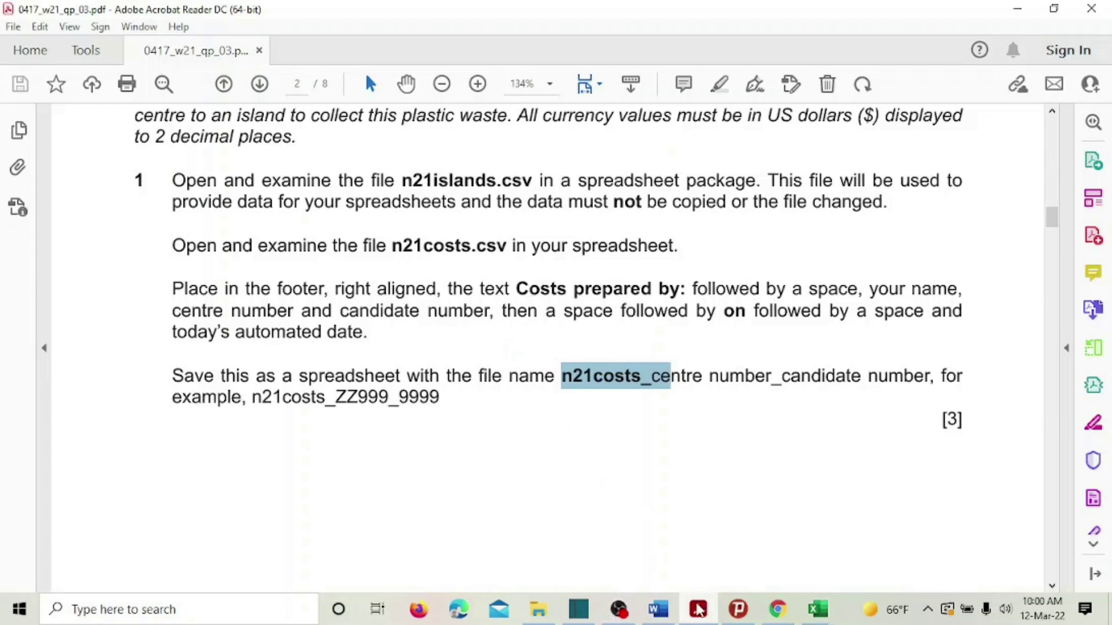
# In the right footer, type 'Costs Prepared by', the preparer's name, centre and candidate numbers, then 'On'
pyautogui.moveTo(817, 609)
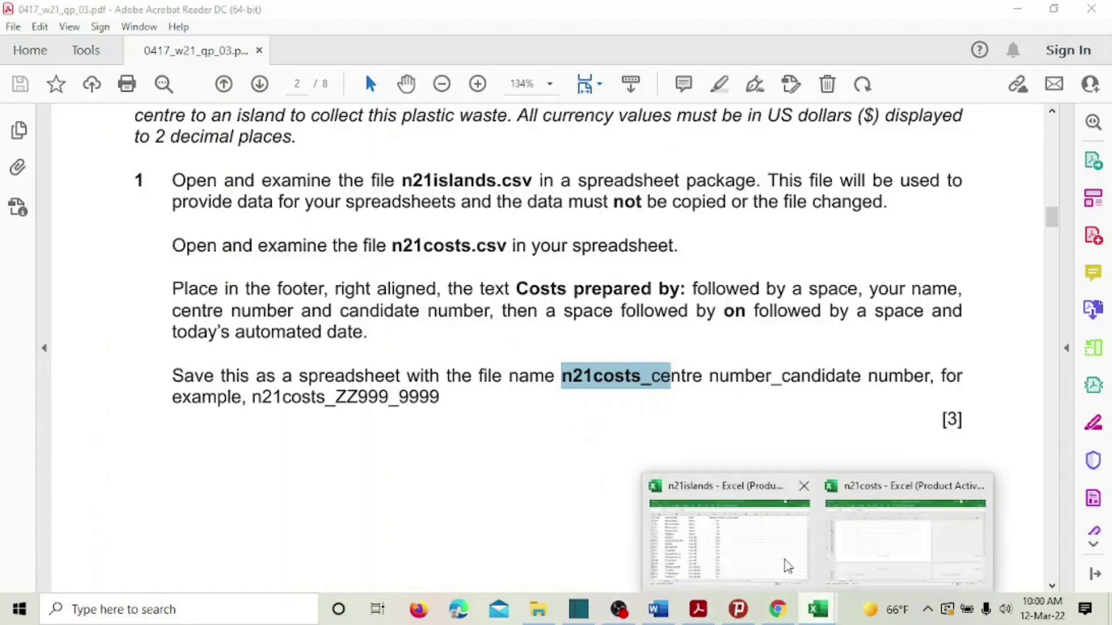
pyautogui.click(892, 565)
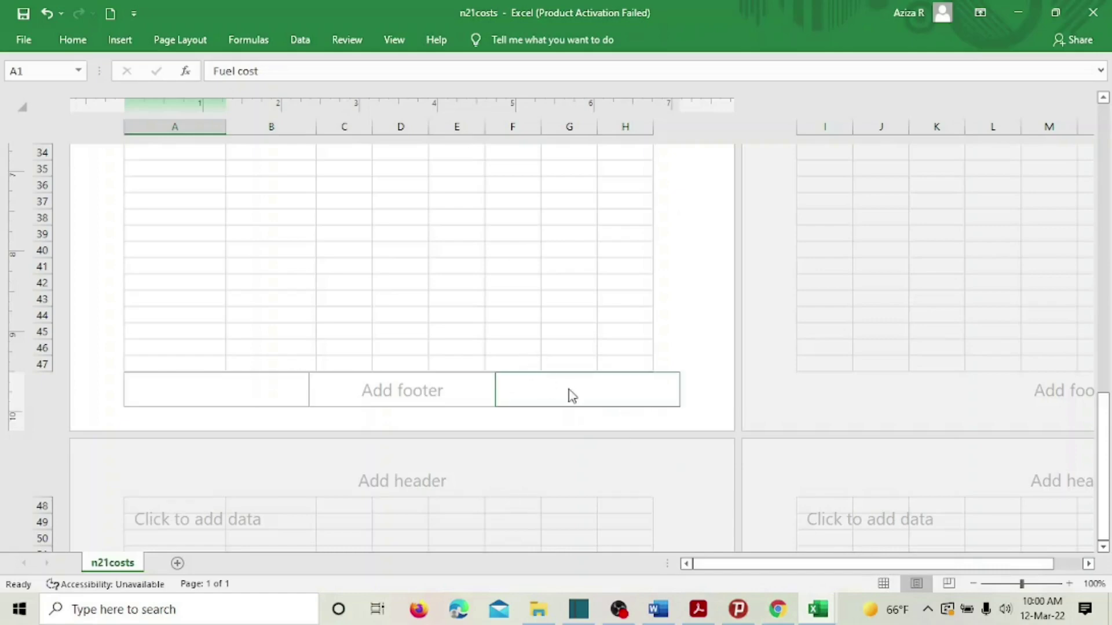
pyautogui.click(571, 393)
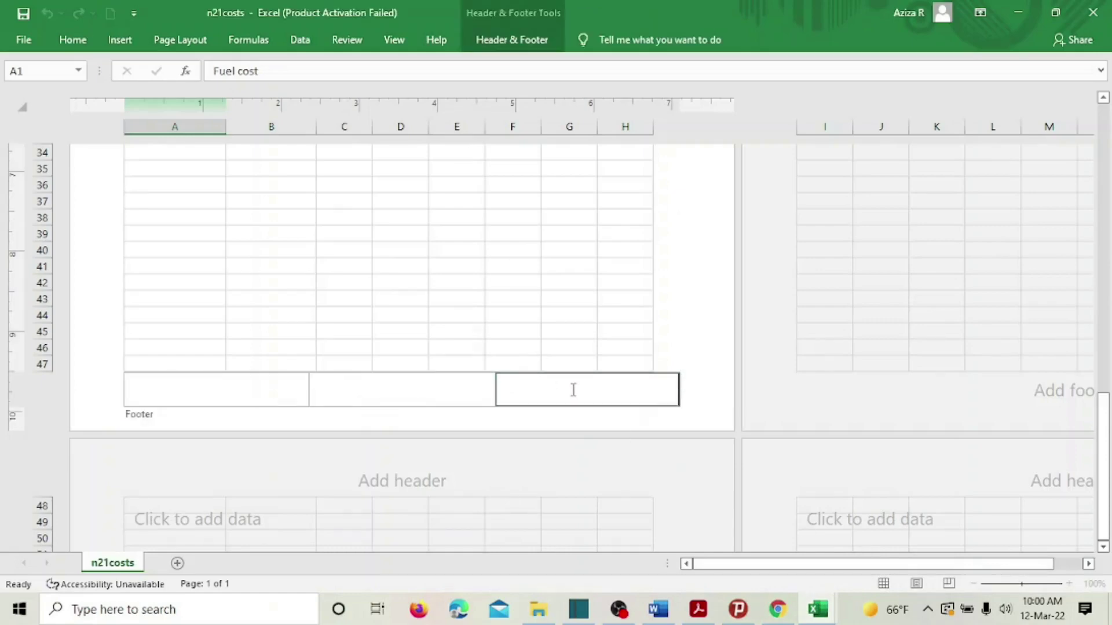
pyautogui.click(701, 611)
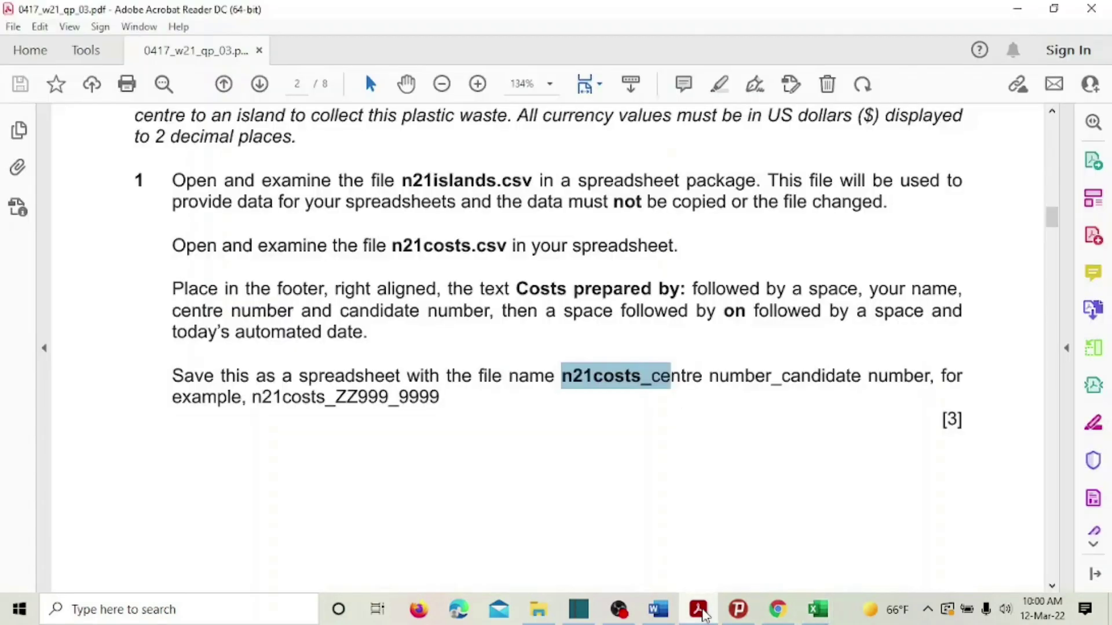
pyautogui.click(701, 611)
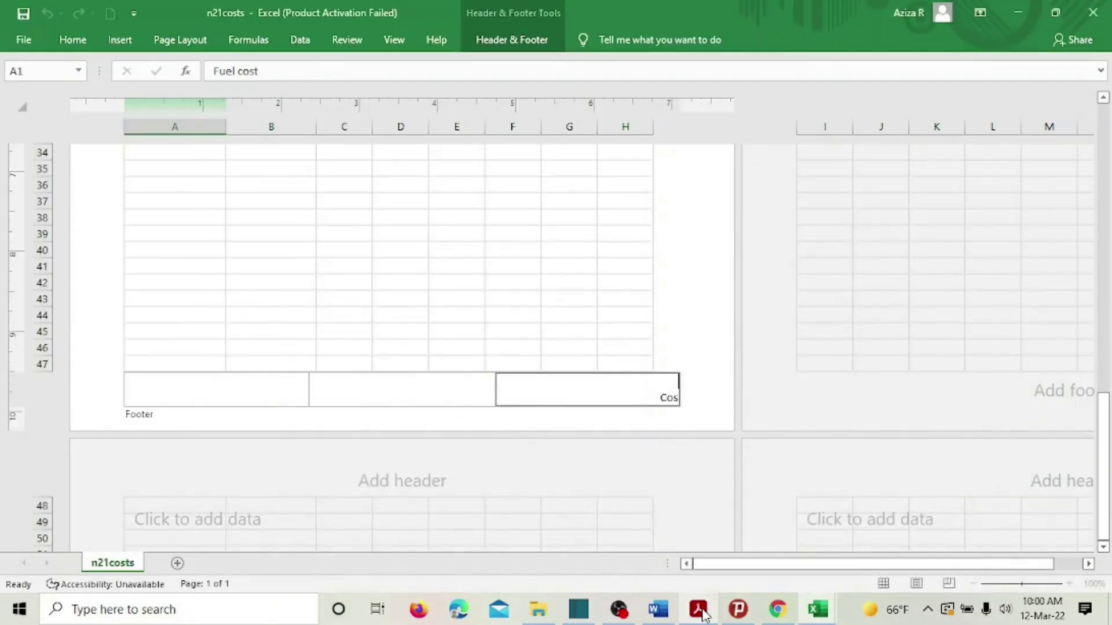
pyautogui.write('Costs Prepared by')
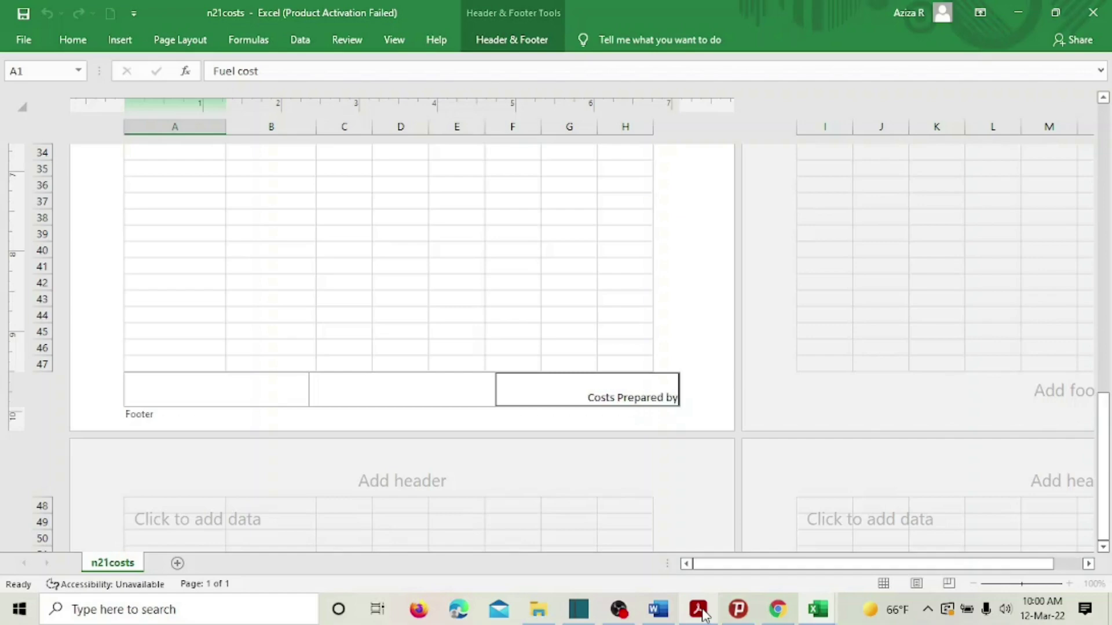
pyautogui.write('  SHAI')
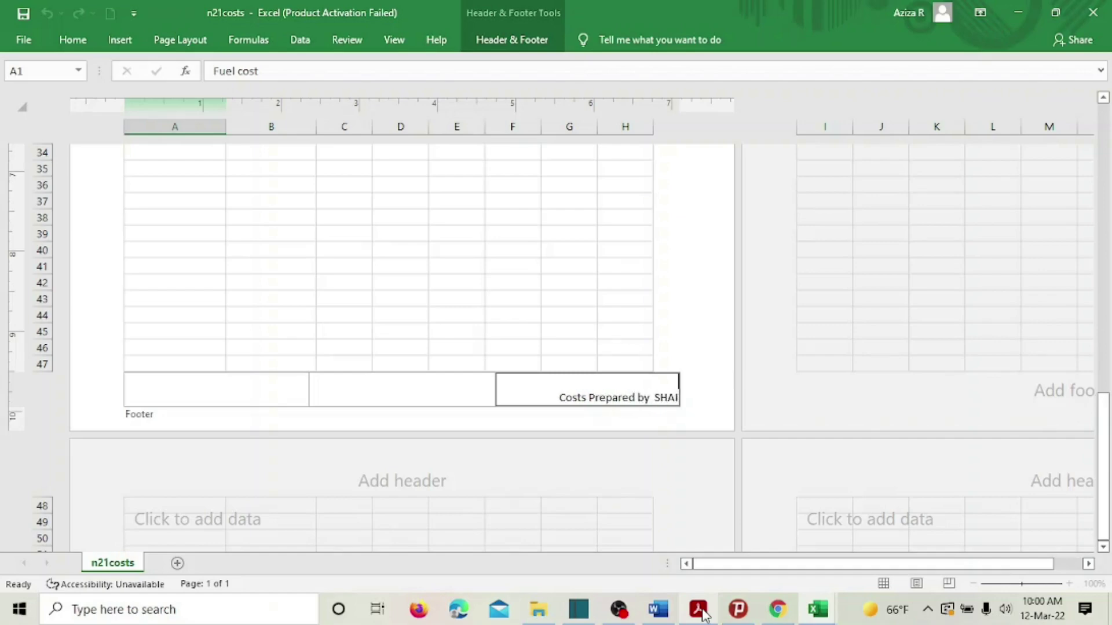
pyautogui.write('LJA,')
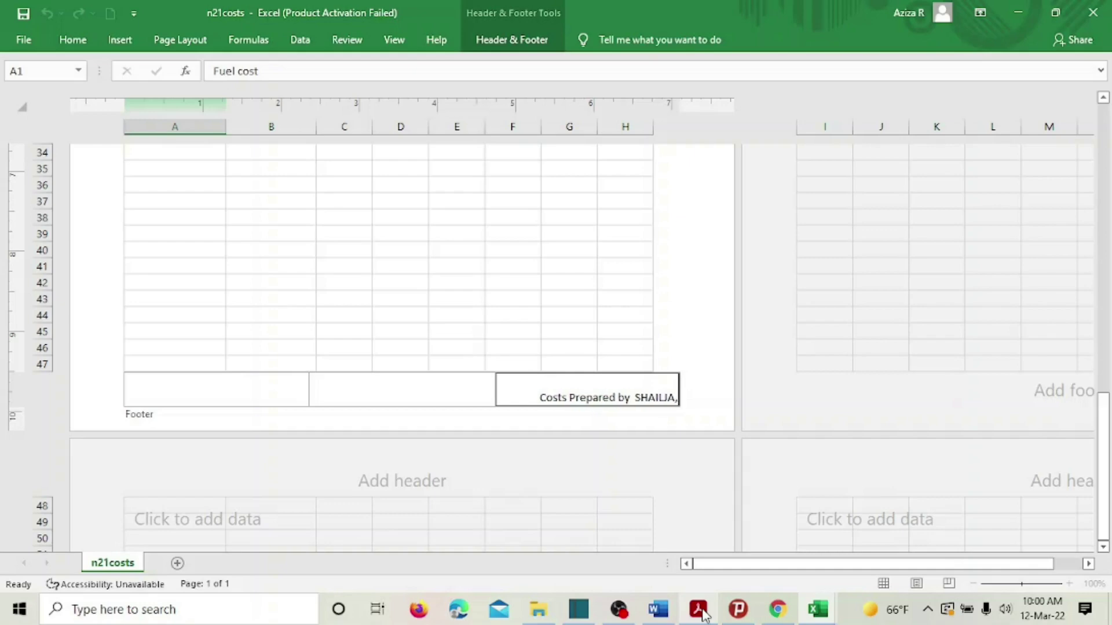
pyautogui.write(' CENTR')
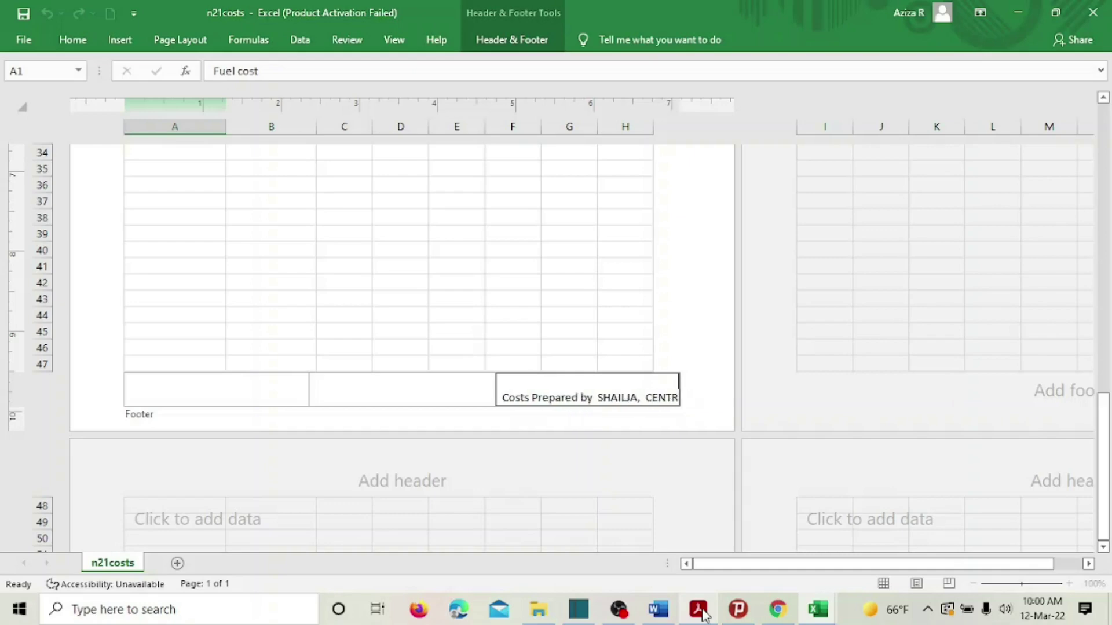
pyautogui.write('E123,')
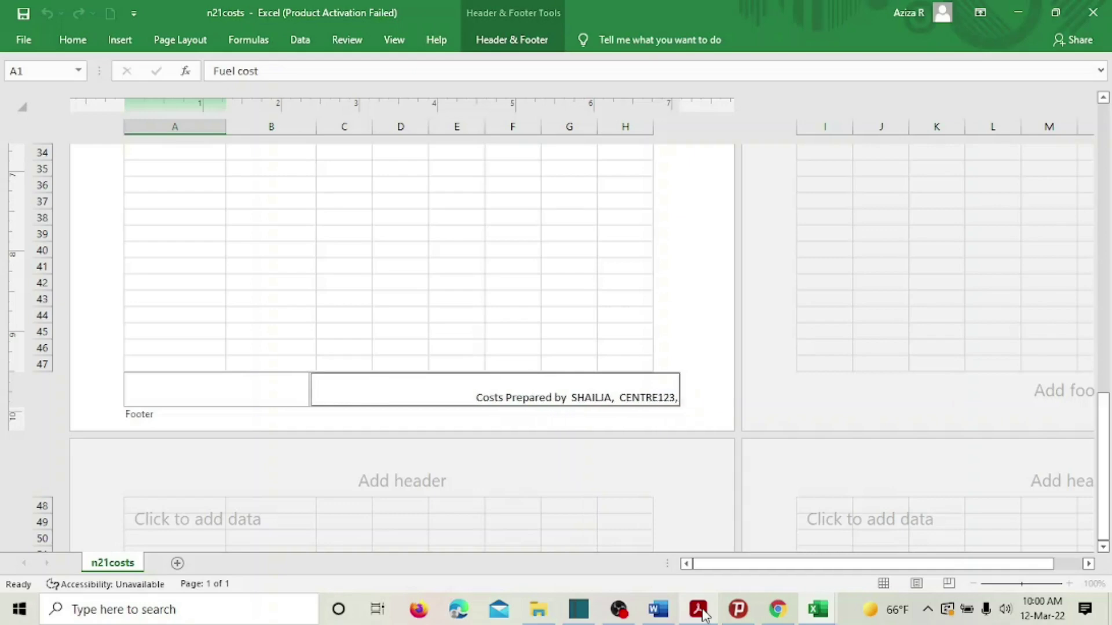
pyautogui.write(' SHAILJA')
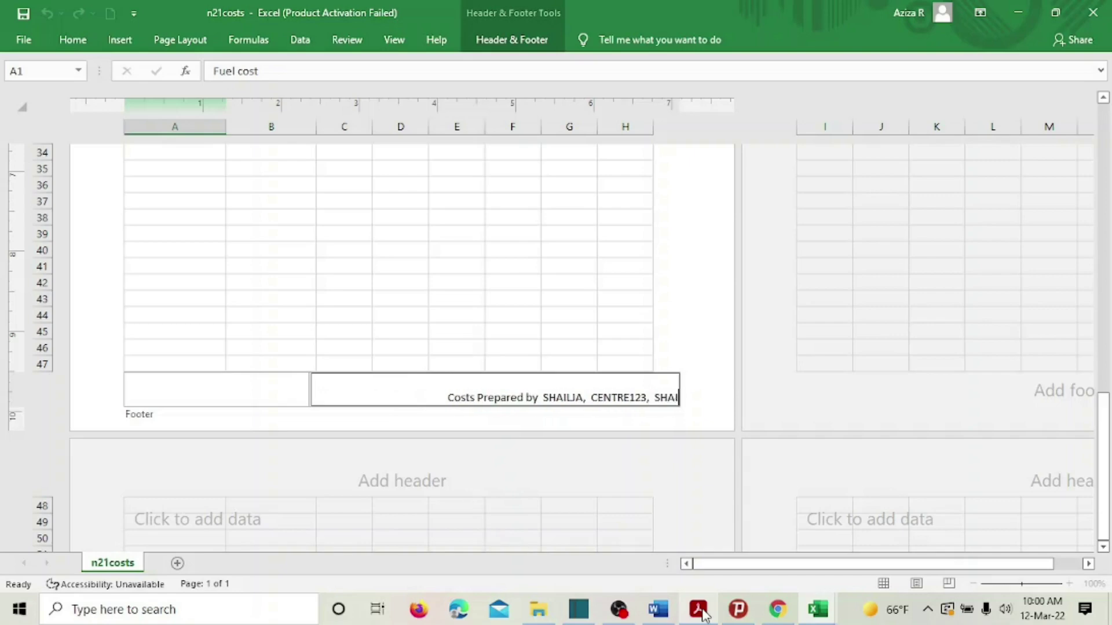
pyautogui.write('123')
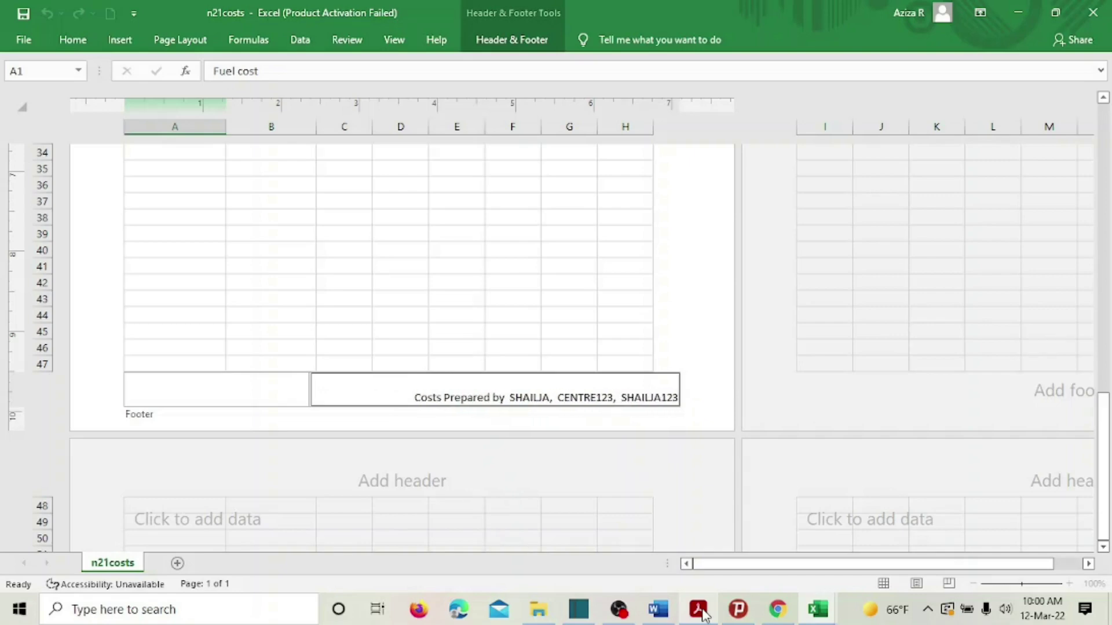
pyautogui.write(',')
pyautogui.press('BackSpace')
pyautogui.write('On')
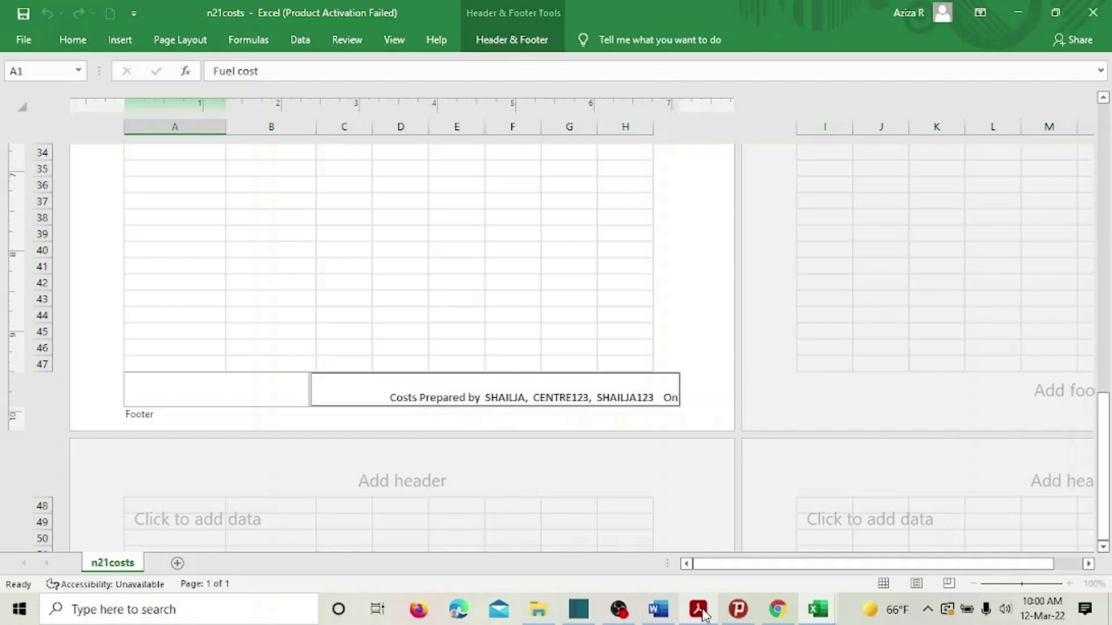
# Insert the automatic current date after 'On' in the footer
pyautogui.click(528, 42)
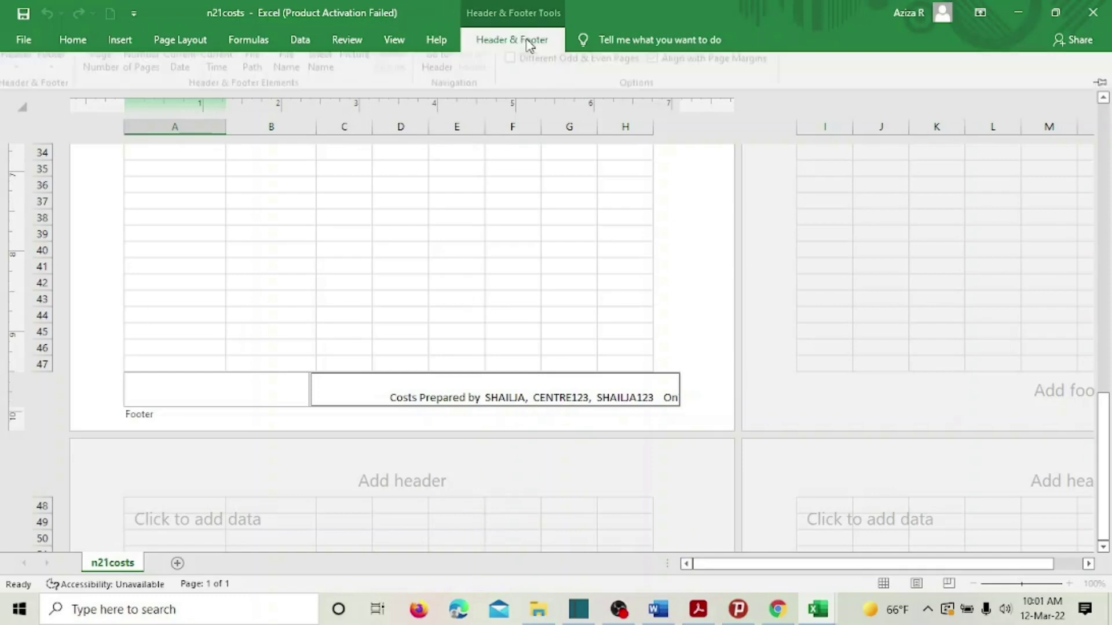
pyautogui.click(177, 100)
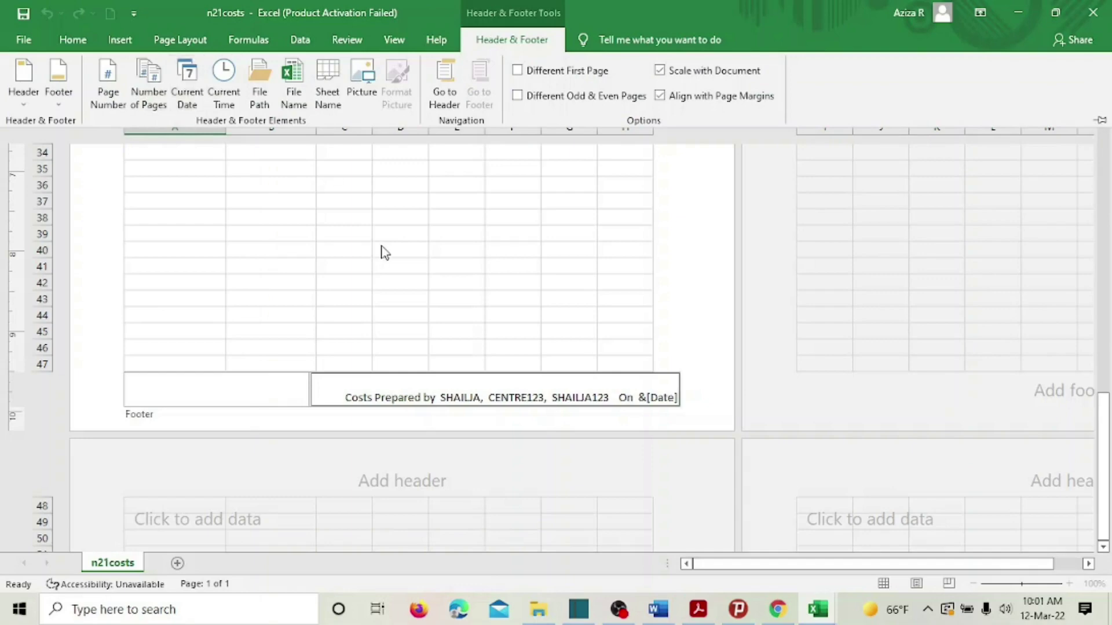
pyautogui.moveTo(462, 248); pyautogui.dragTo(461, 238)
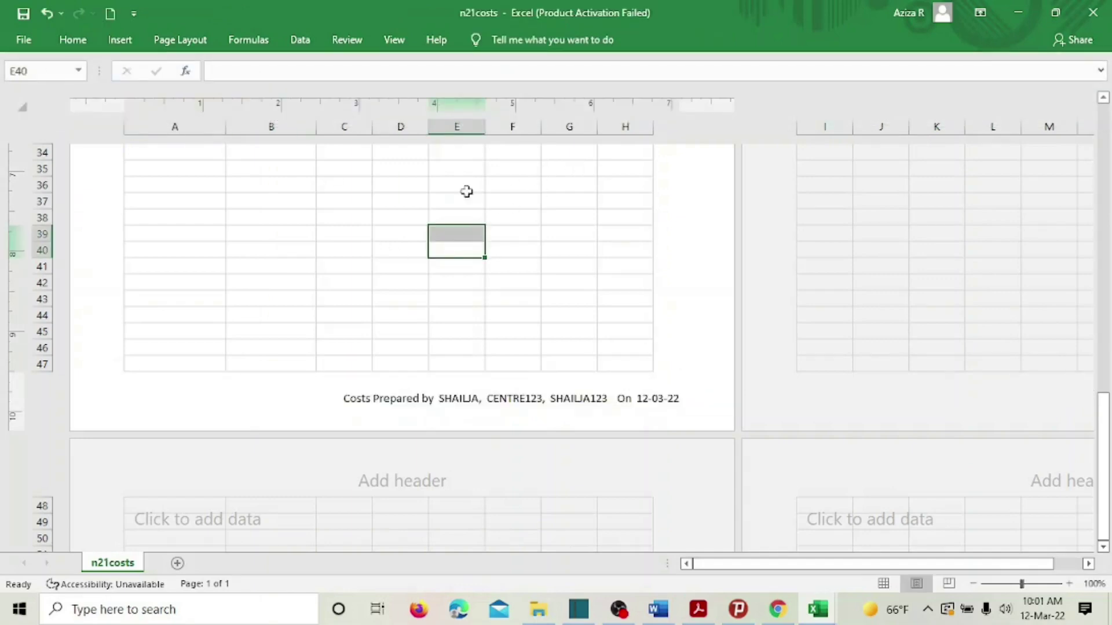
# Save to the PAPER 3 folder as an Excel Workbook named n21costs_ plus the centre and candidate numbers
pyautogui.click(24, 13)
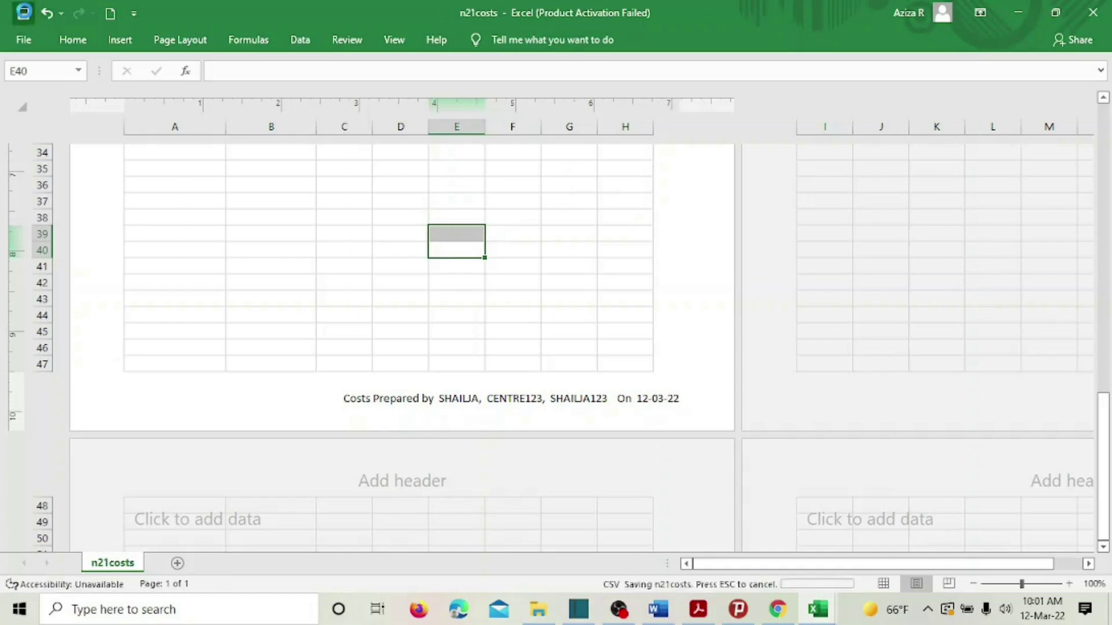
pyautogui.click(569, 356)
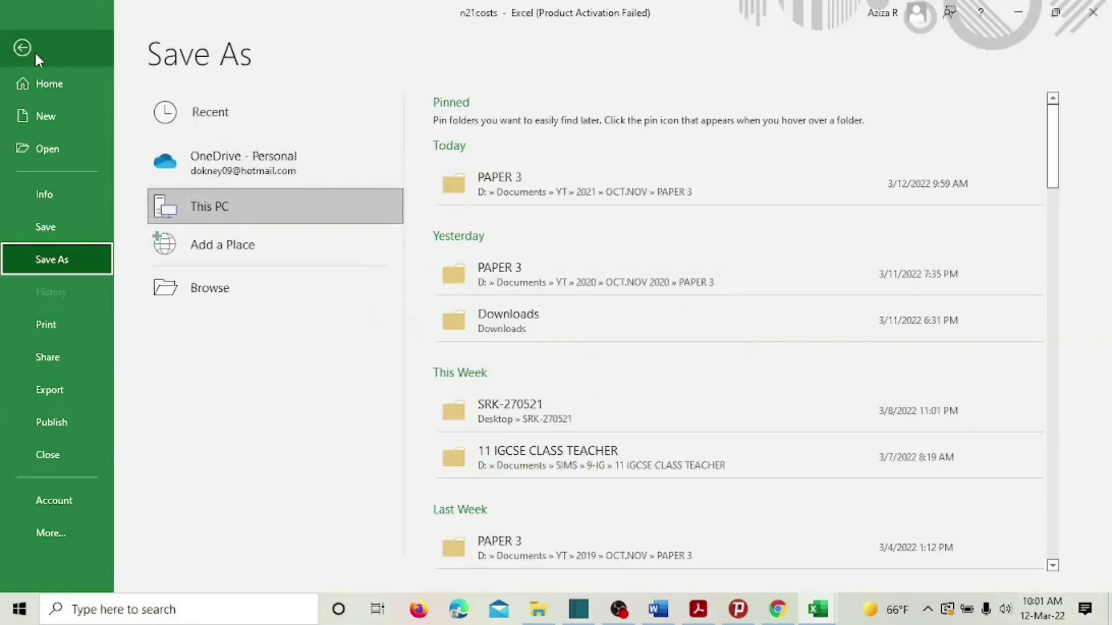
pyautogui.click(531, 186)
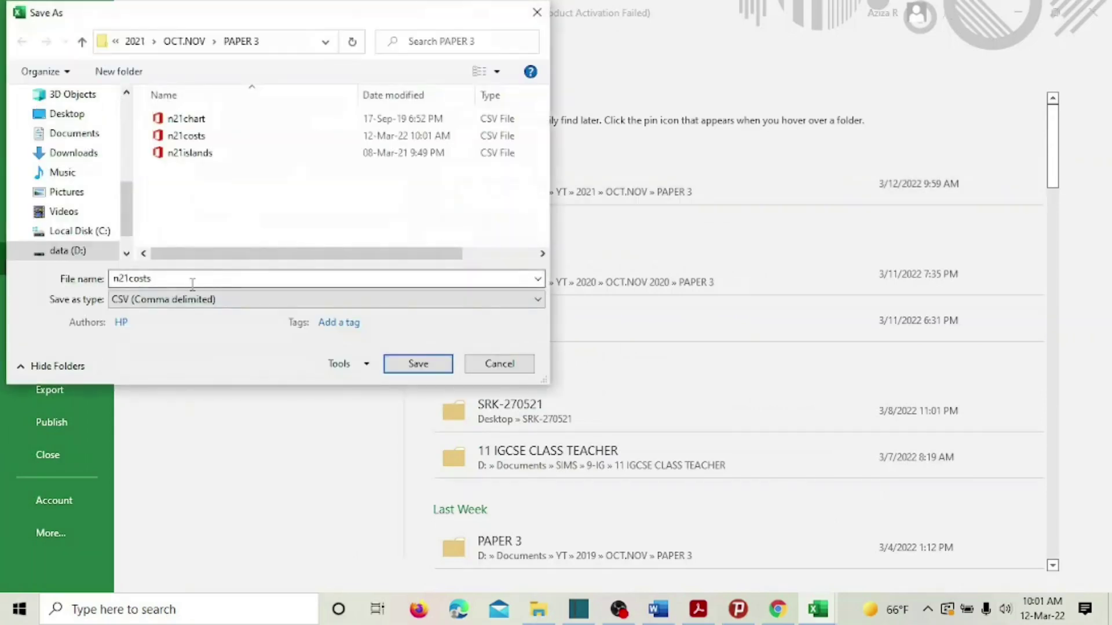
pyautogui.doubleClick(172, 279)
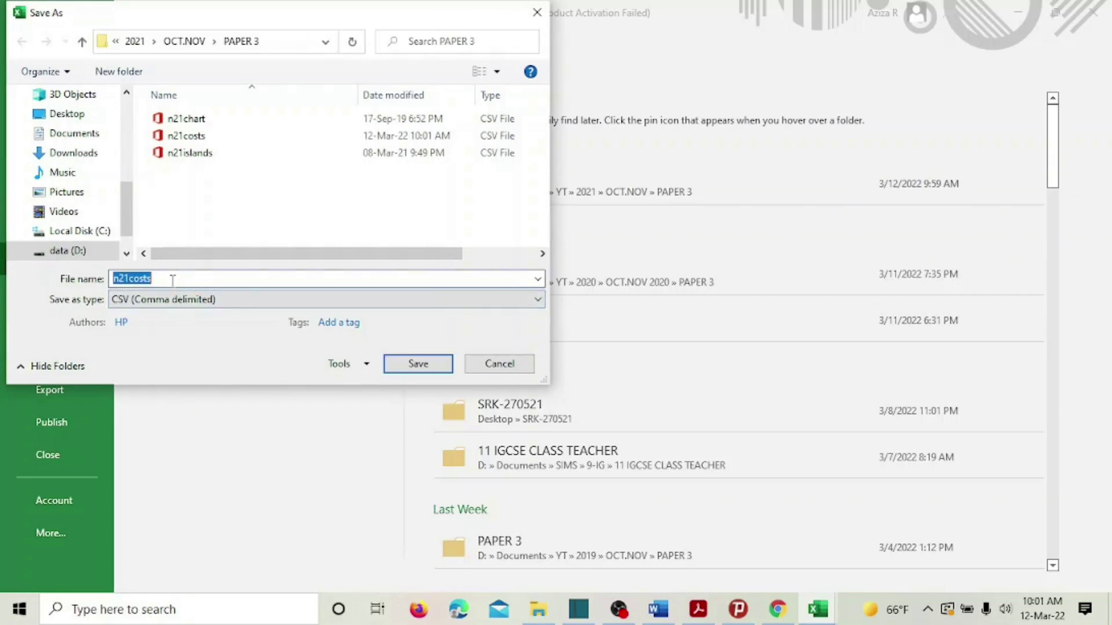
pyautogui.click(181, 280)
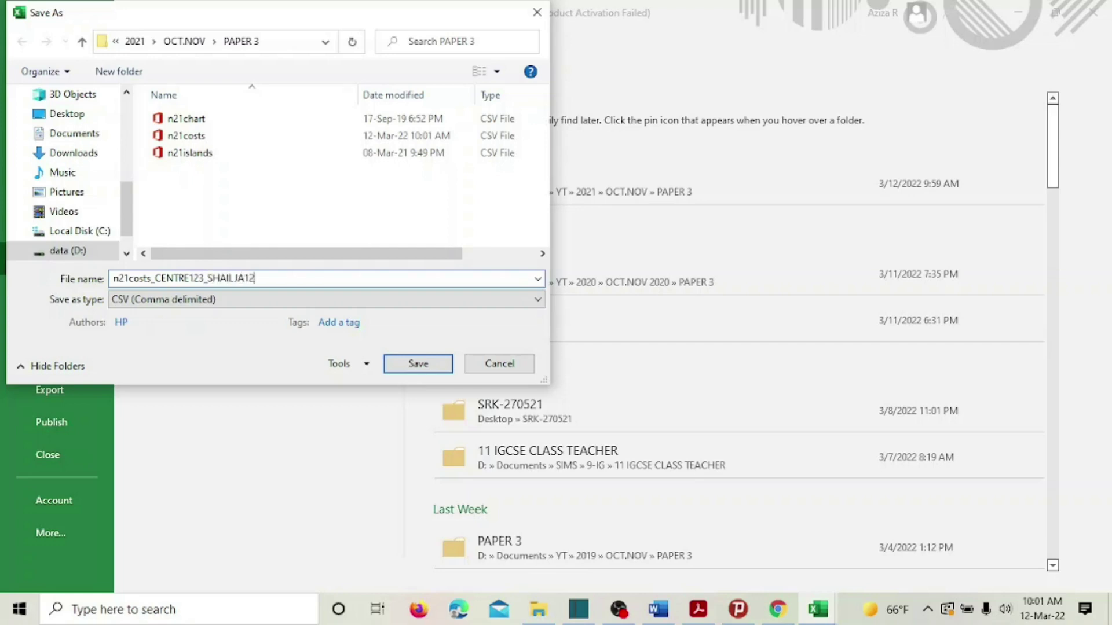
pyautogui.click(235, 299)
pyautogui.click(208, 7)
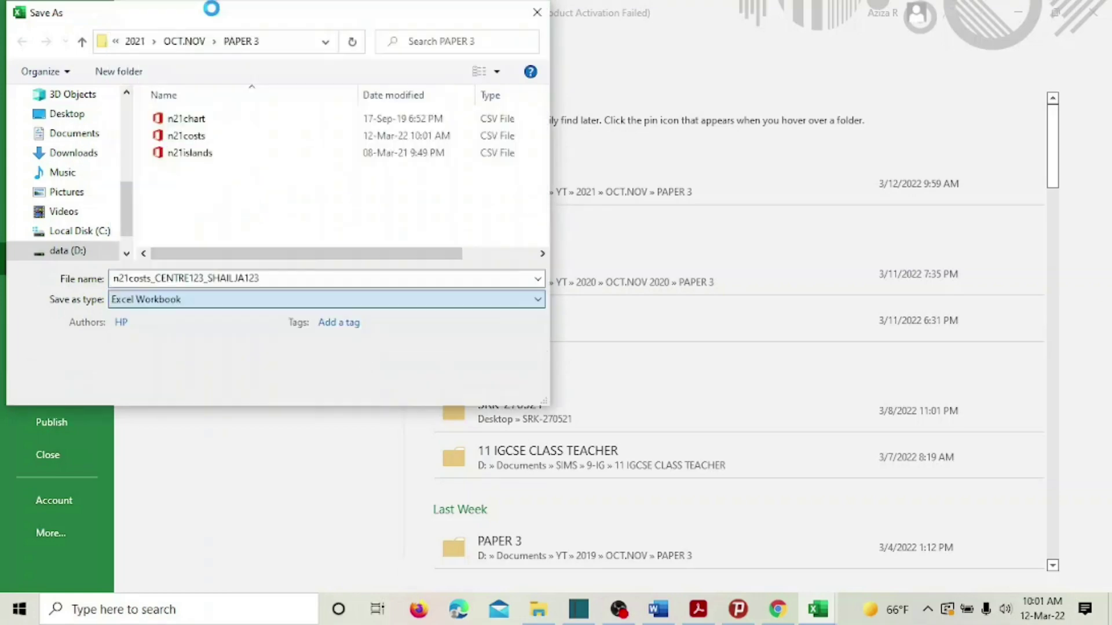
pyautogui.click(406, 387)
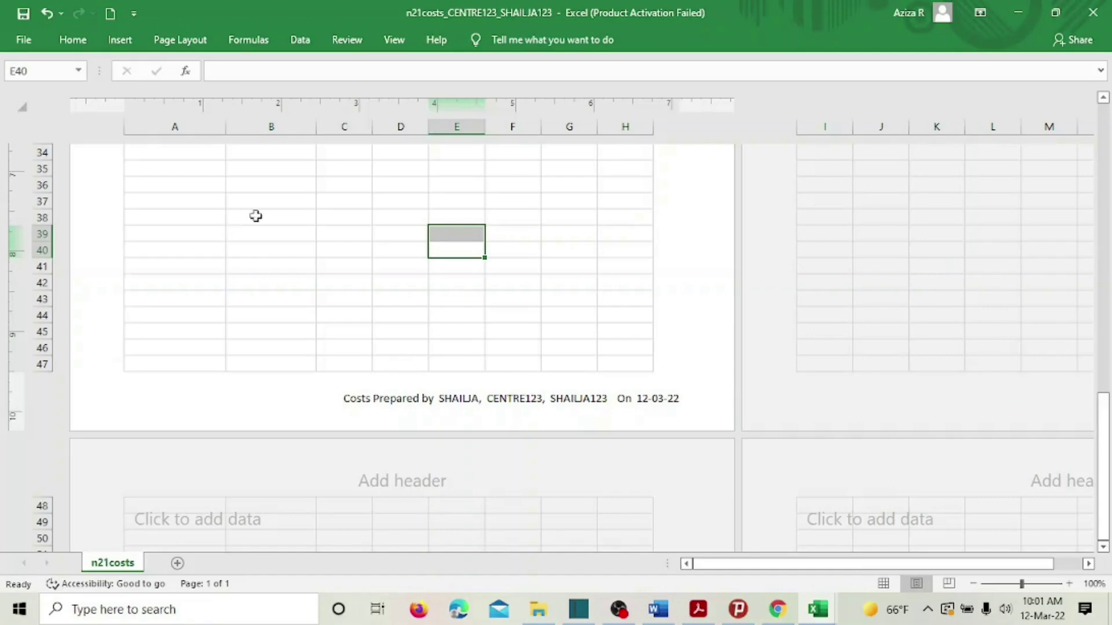
# Return the n21costs sheet to Normal view
pyautogui.click(394, 40)
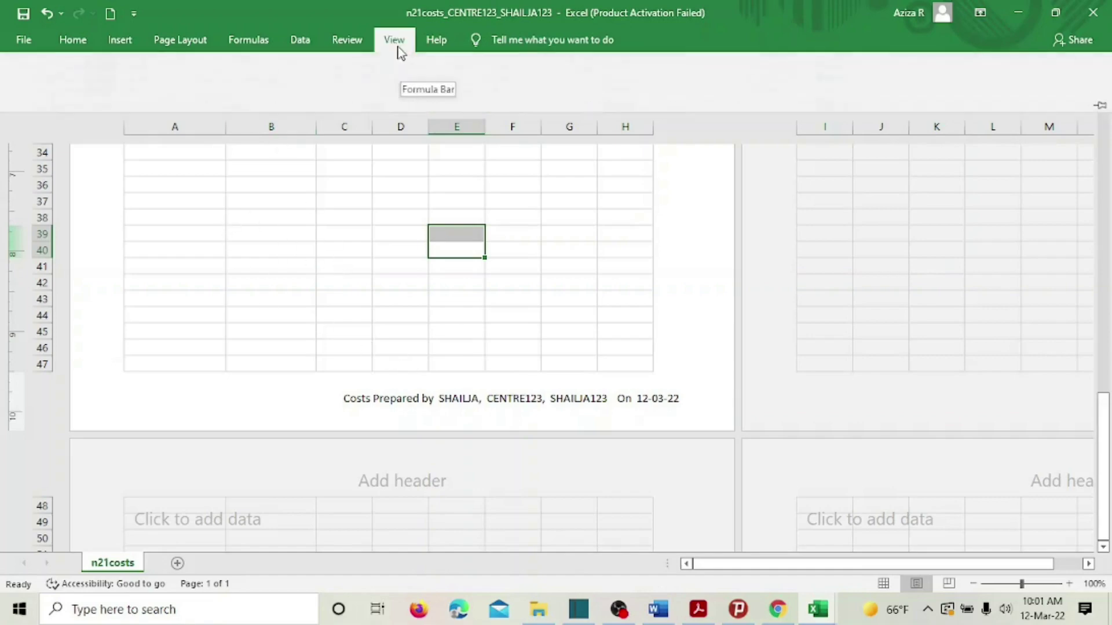
pyautogui.click(26, 85)
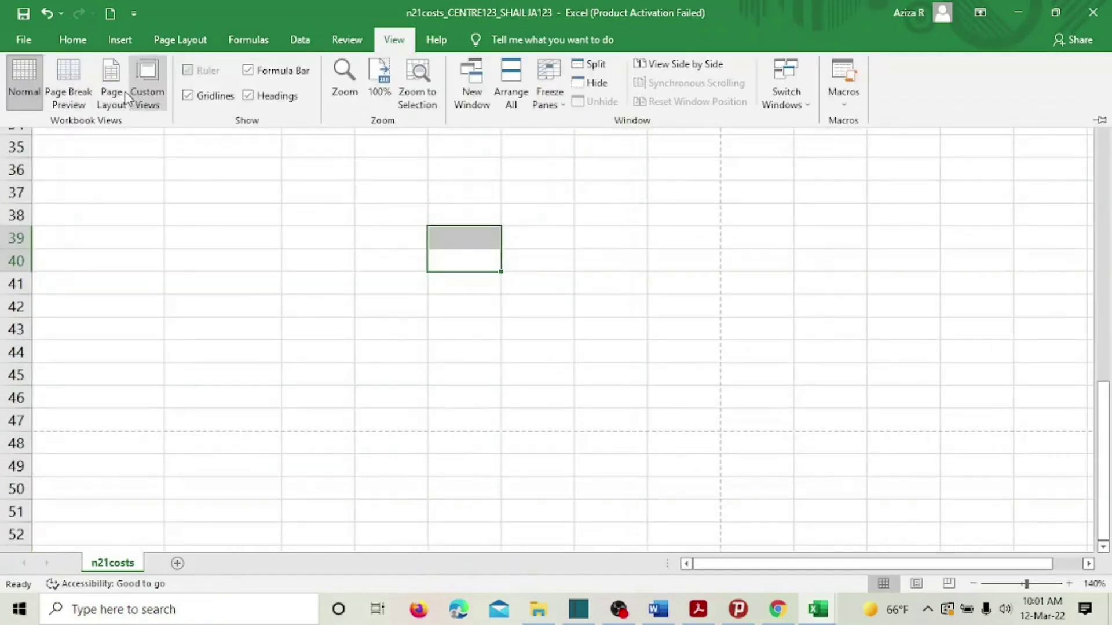
pyautogui.scroll(11, 672, 482)
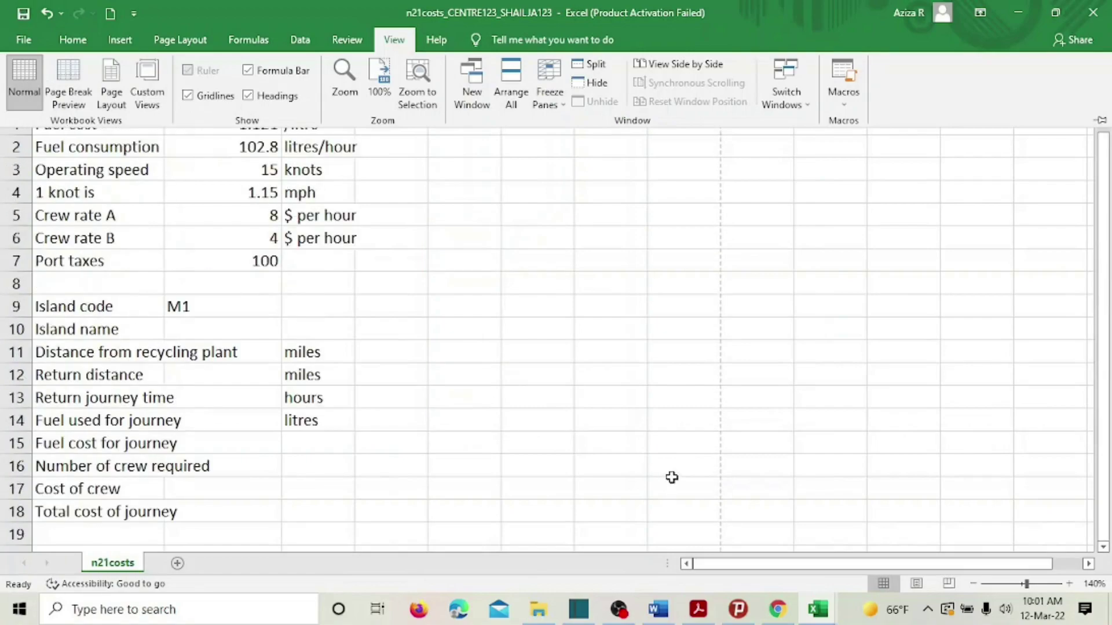
# In the exam paper, highlight the completed question 1 text
pyautogui.click(698, 609)
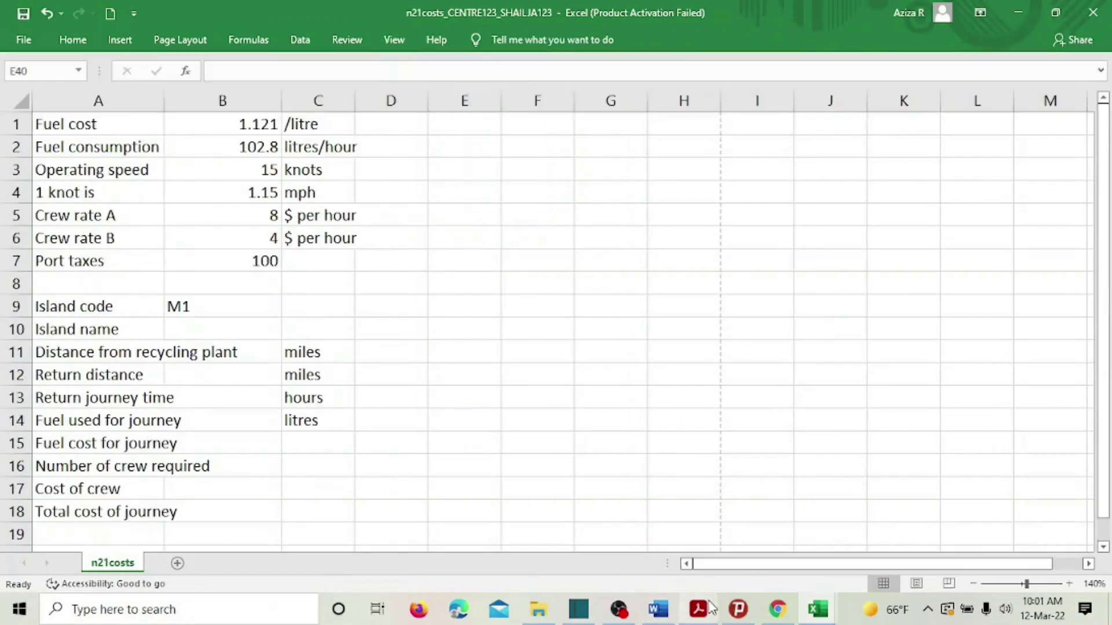
pyautogui.moveTo(134, 180); pyautogui.dragTo(431, 388)
pyautogui.click(420, 427)
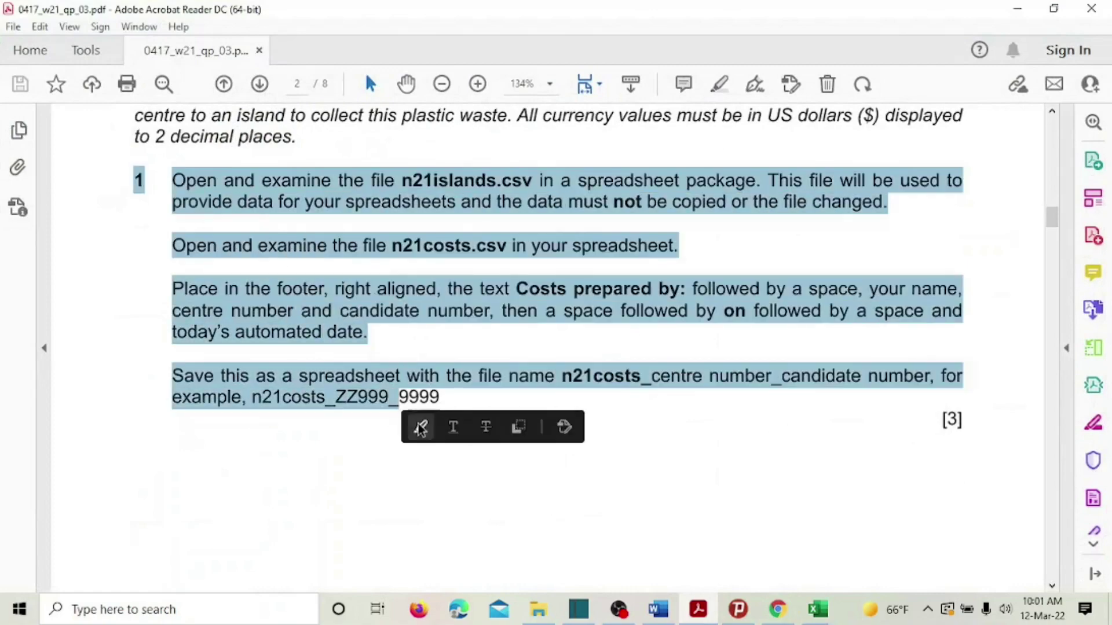
pyautogui.scroll(-10, 426, 390)
pyautogui.scroll(2, 428, 379)
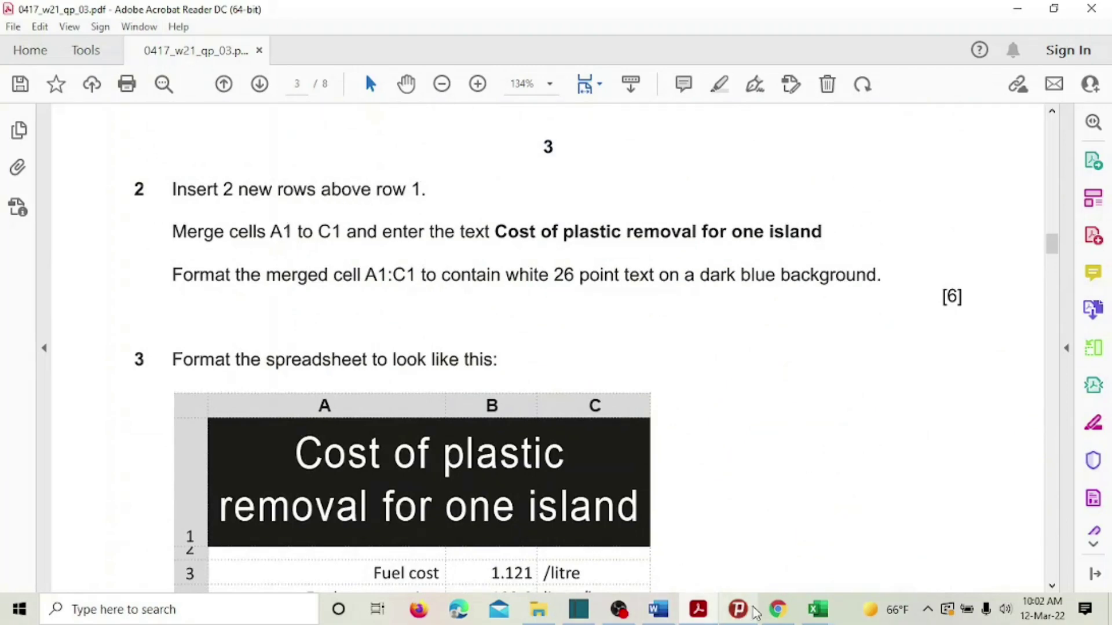
# Insert two blank sheet rows above row 1
pyautogui.moveTo(817, 609)
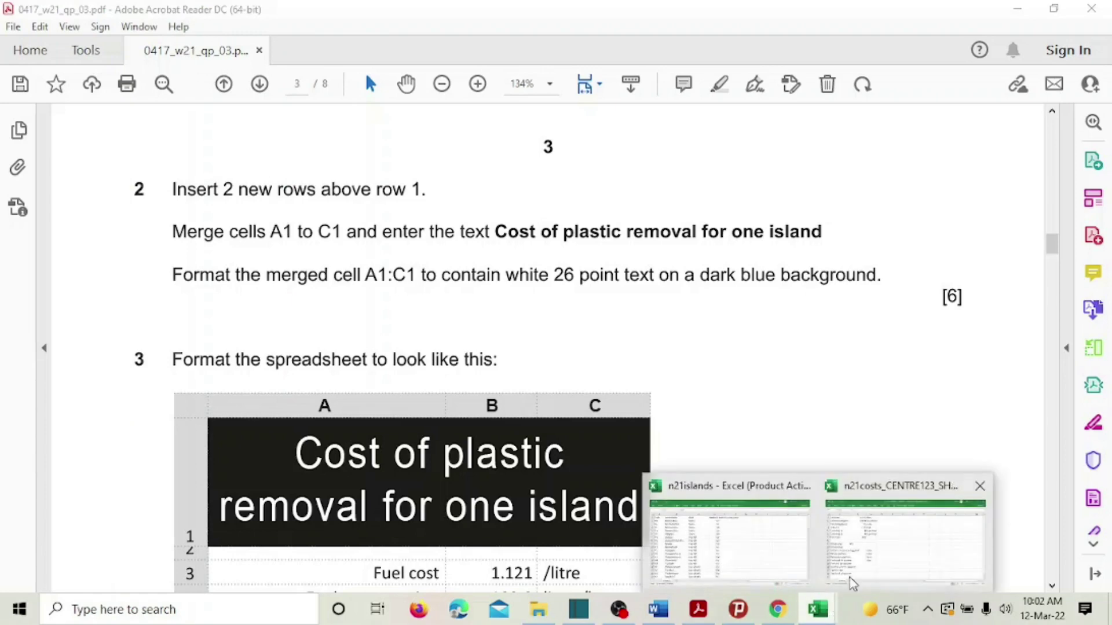
pyautogui.click(879, 556)
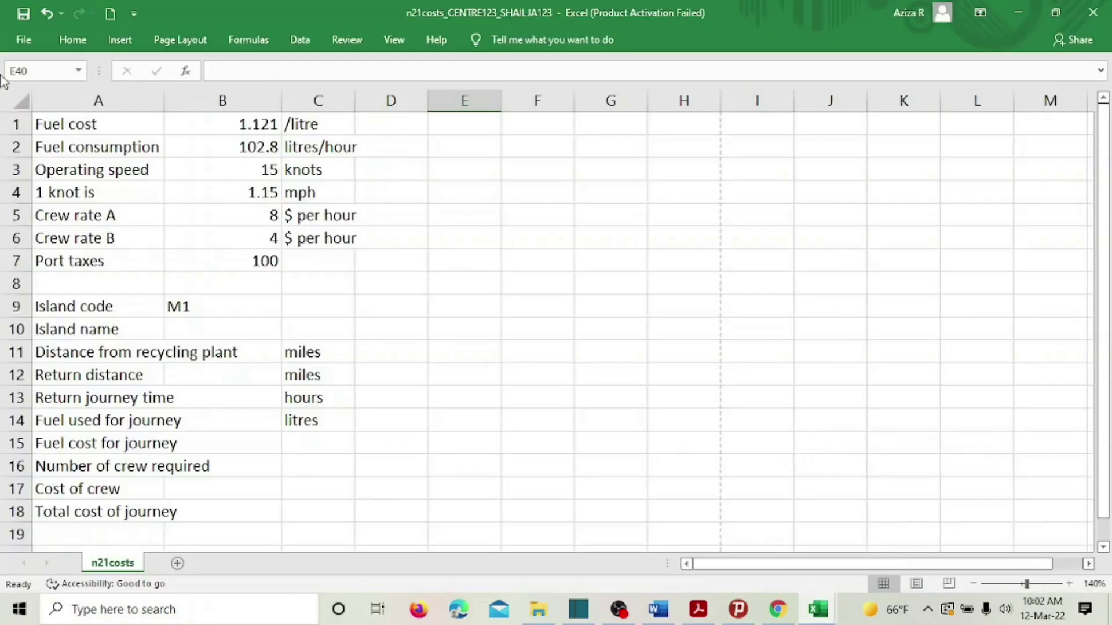
pyautogui.click(16, 124)
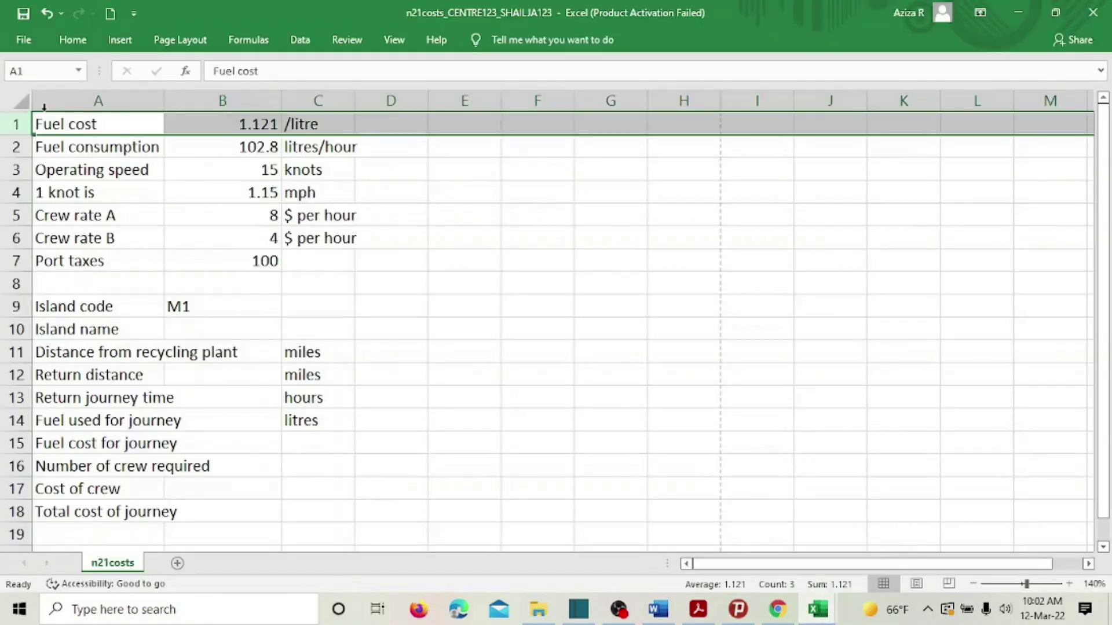
pyautogui.click(72, 39)
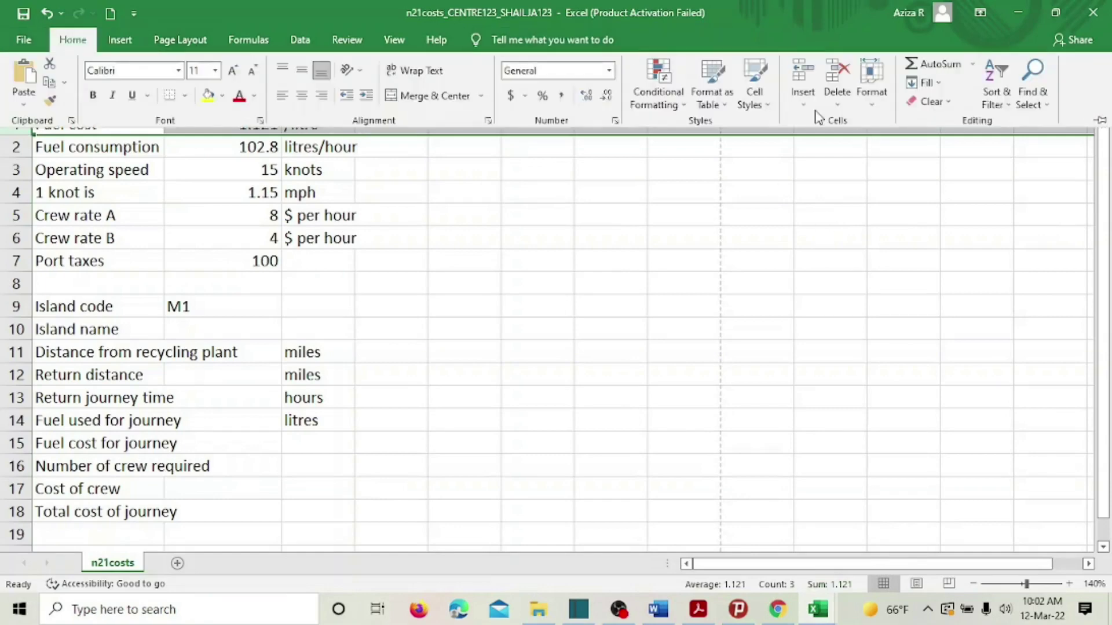
pyautogui.click(805, 104)
pyautogui.click(826, 143)
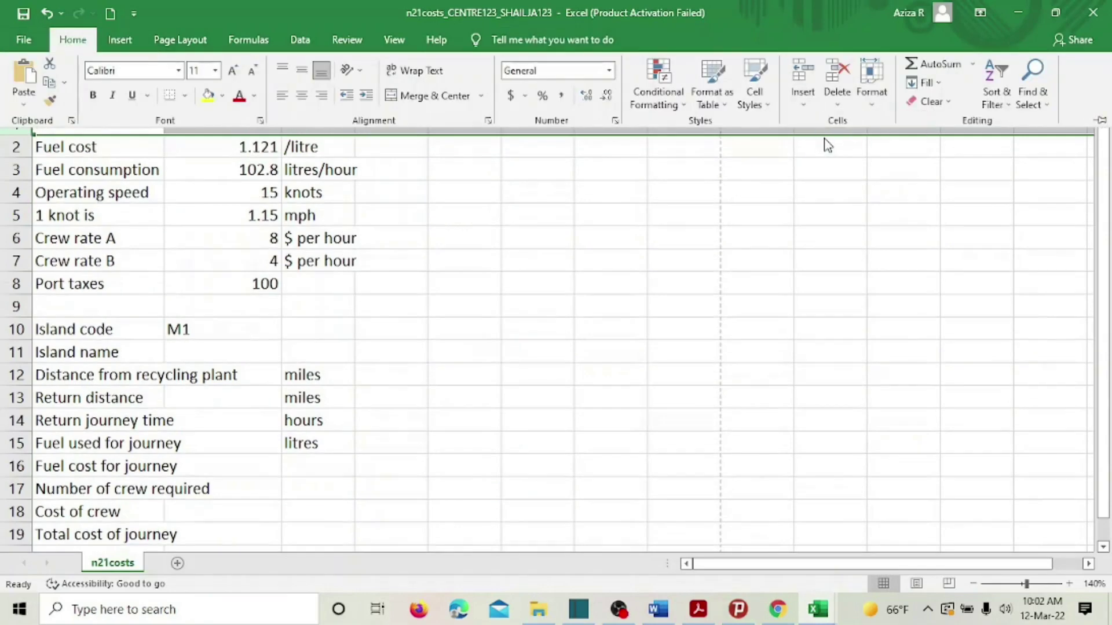
pyautogui.click(791, 84)
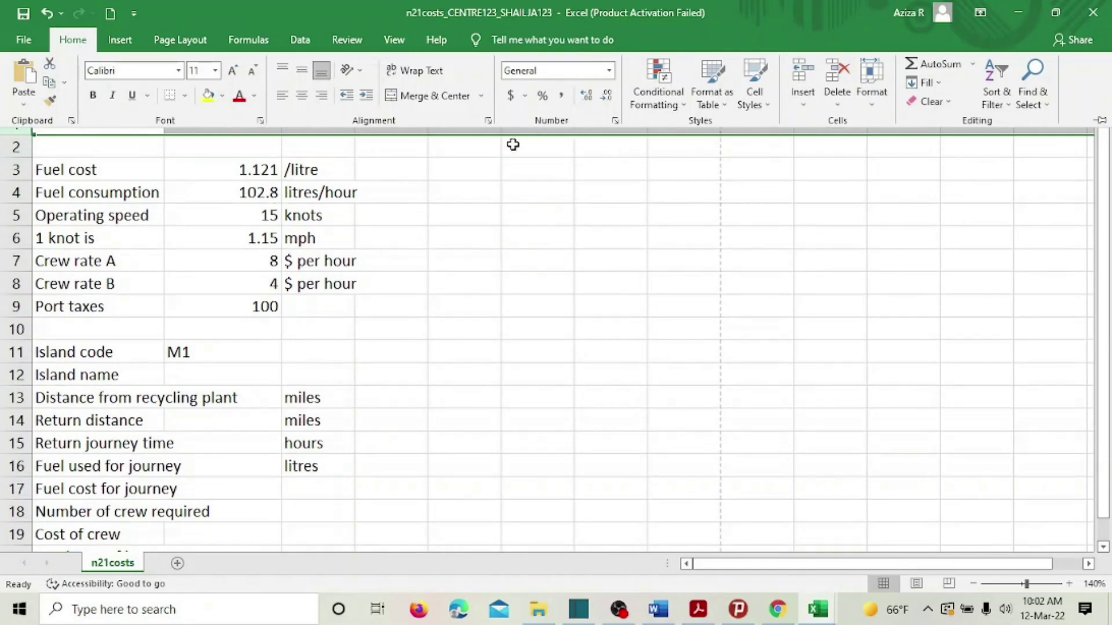
pyautogui.click(480, 228)
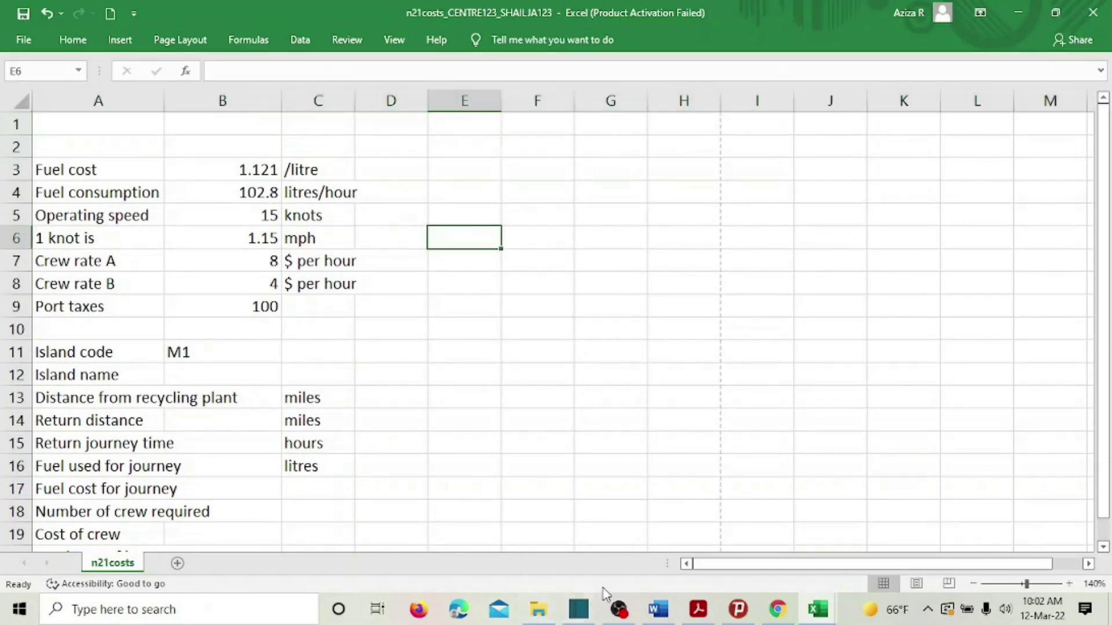
# Merge and centre cells A1:C1
pyautogui.click(699, 610)
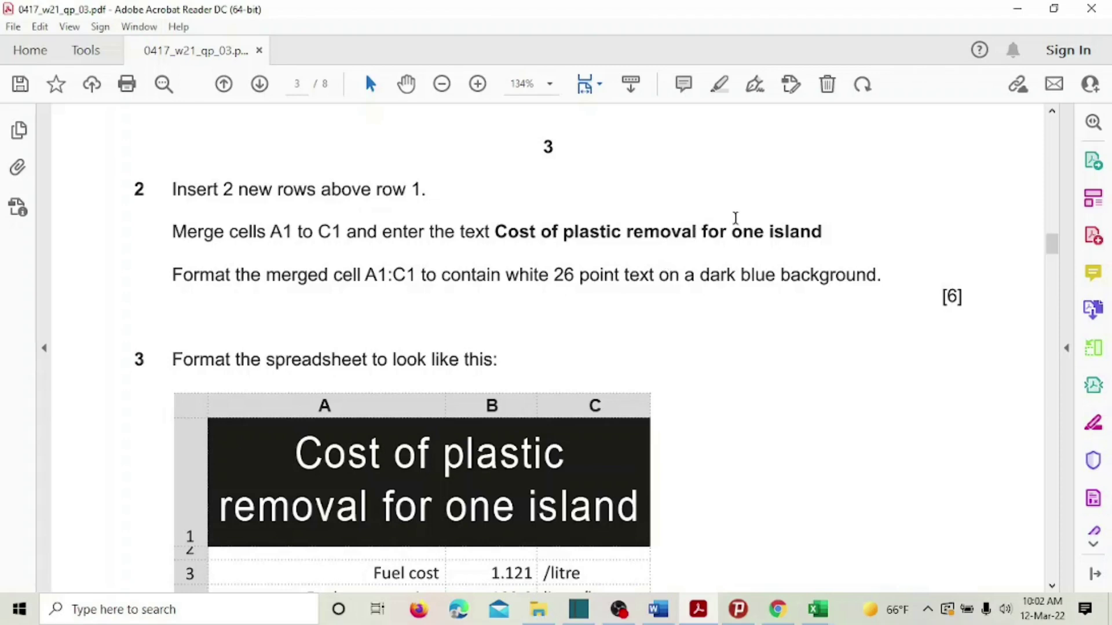
pyautogui.click(818, 609)
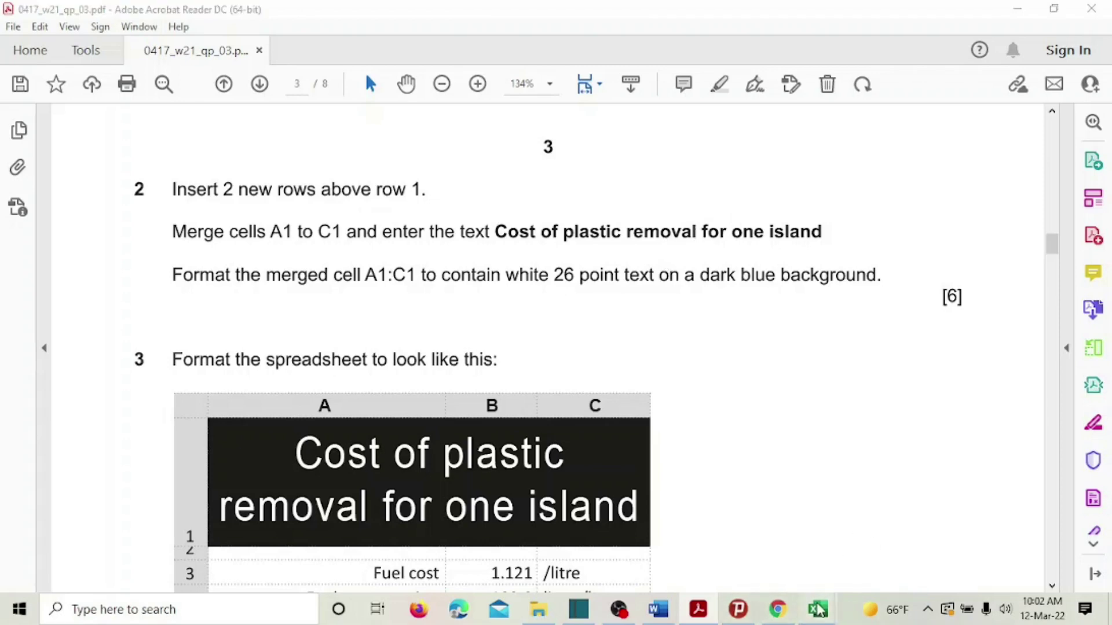
pyautogui.click(890, 506)
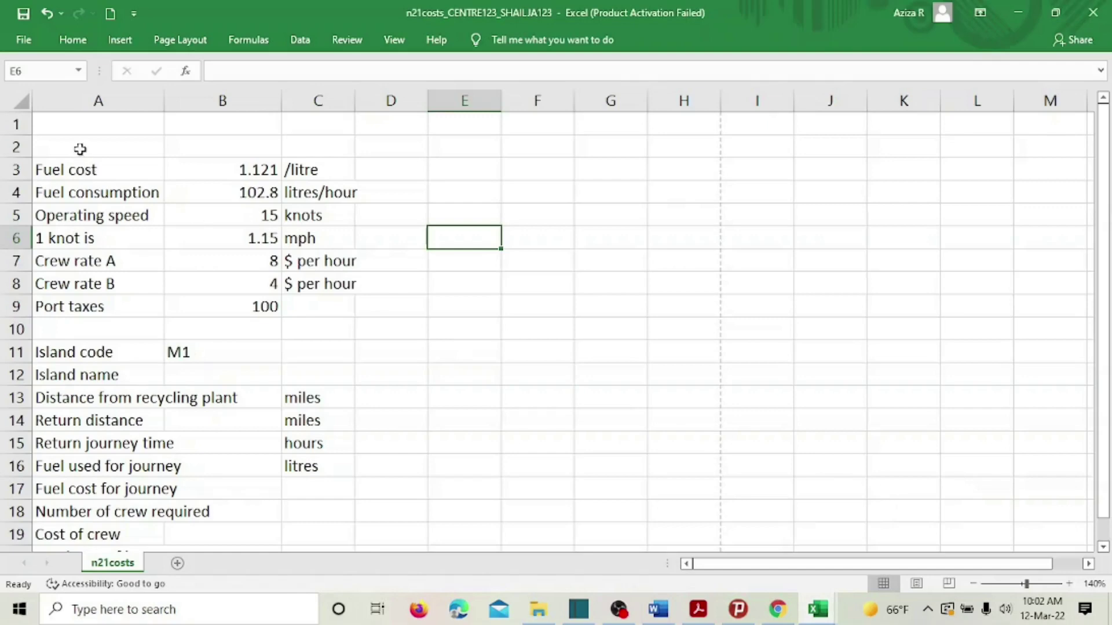
pyautogui.moveTo(91, 127); pyautogui.dragTo(324, 122)
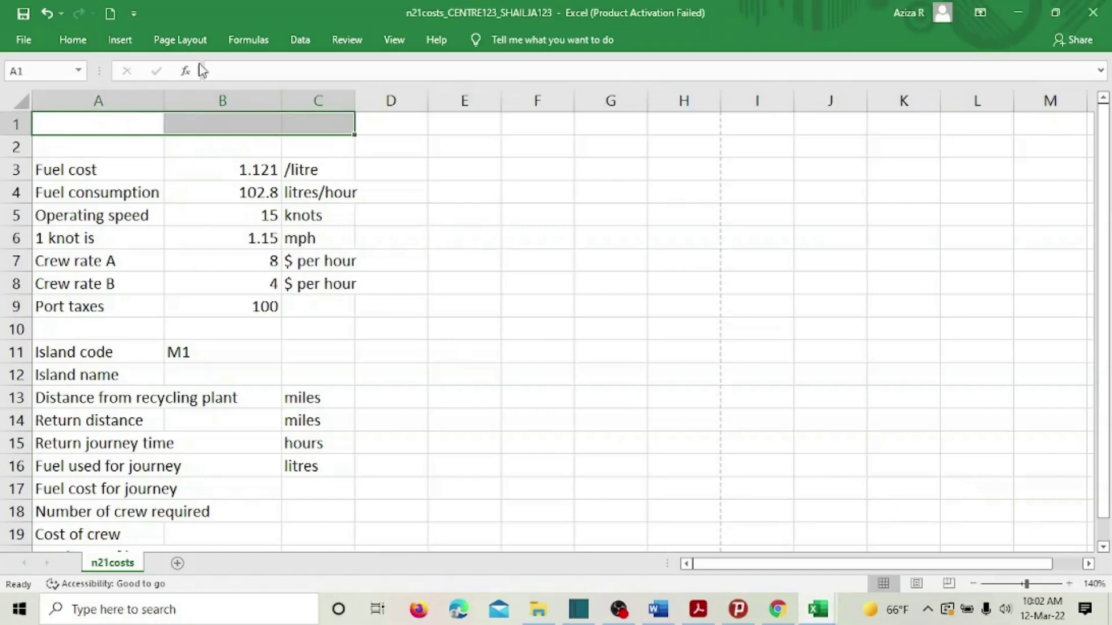
pyautogui.click(62, 36)
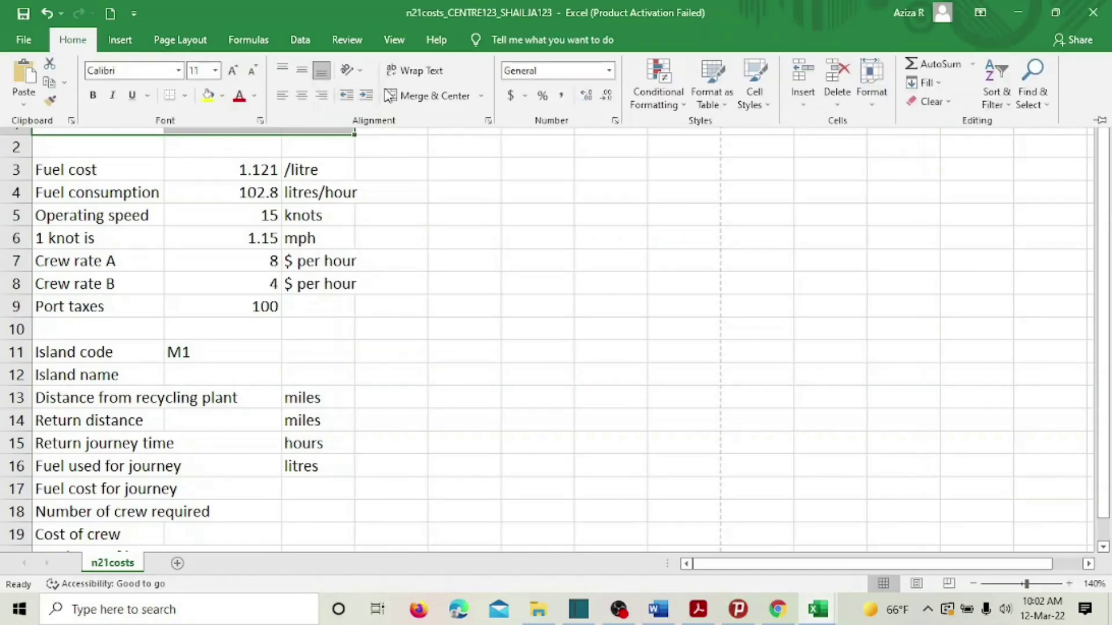
pyautogui.click(389, 97)
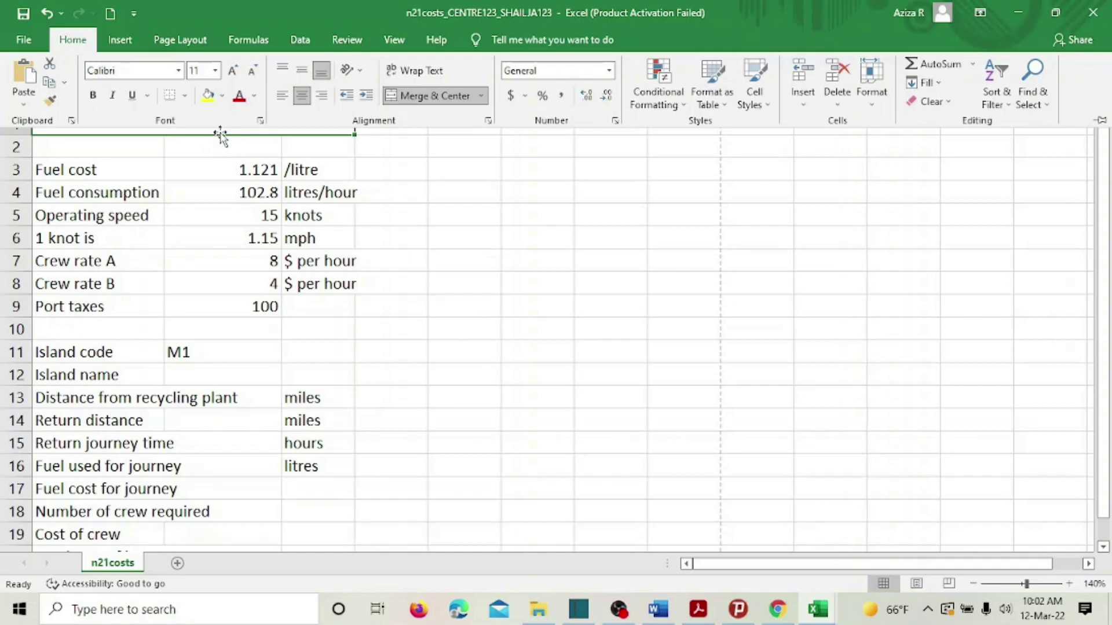
pyautogui.click(283, 134)
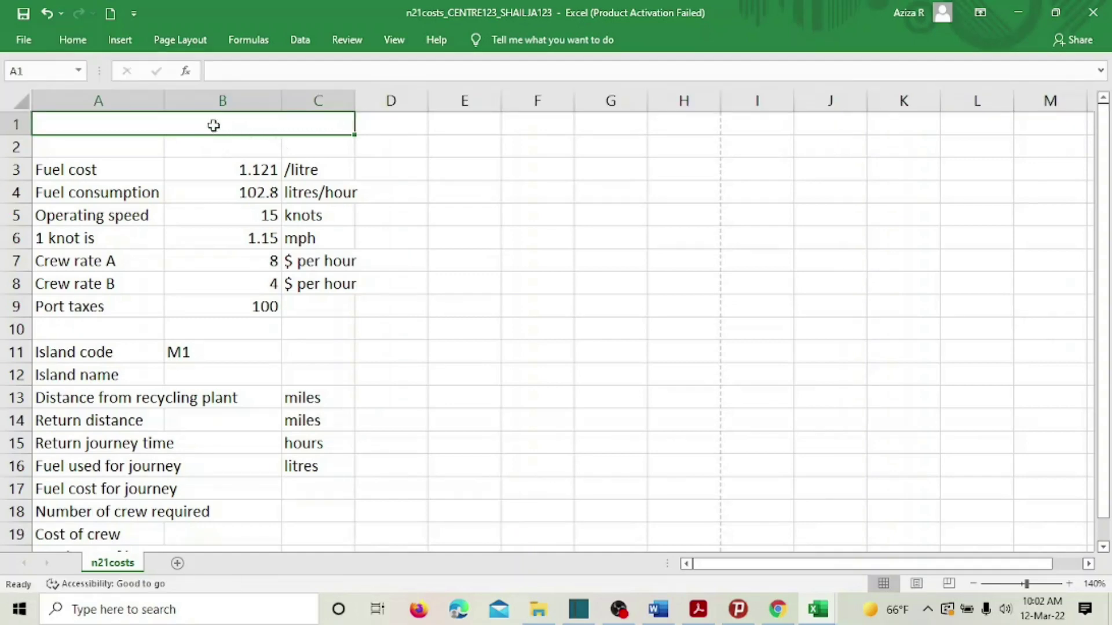
# Enter the title 'Cost of plastic removal for one island' in merged cell A1
pyautogui.doubleClick(214, 125)
pyautogui.write('Cos')
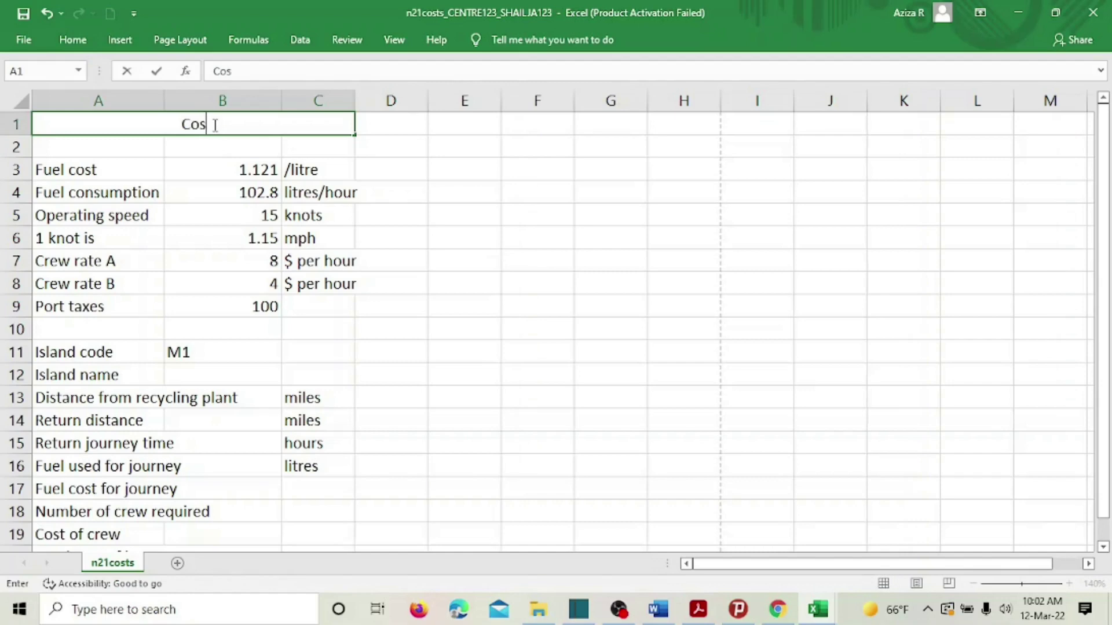
pyautogui.write('ts')
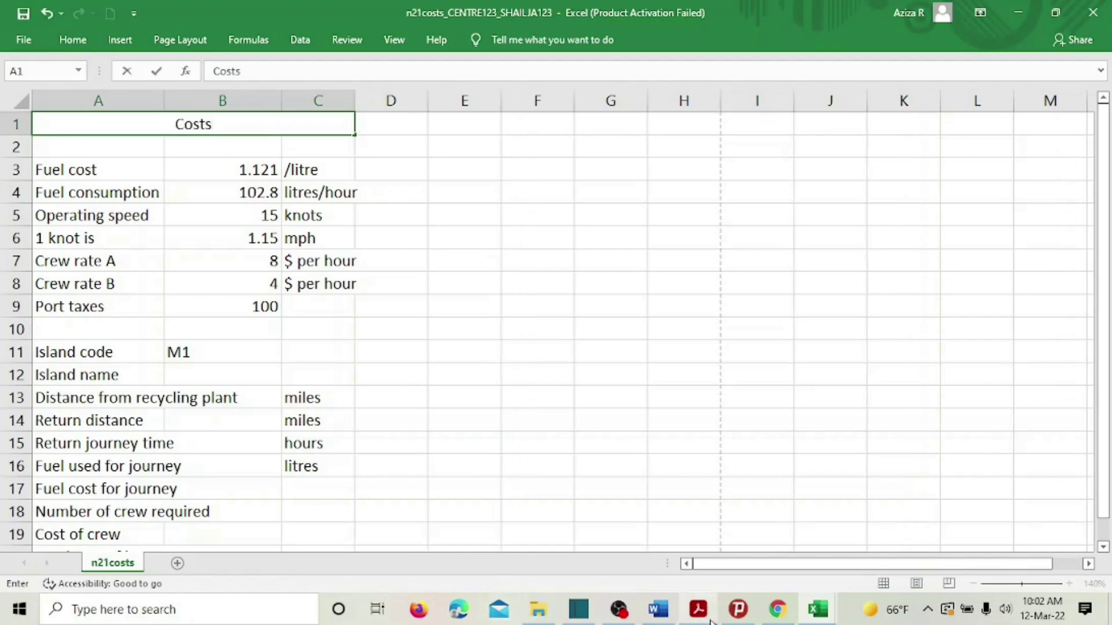
pyautogui.click(708, 618)
pyautogui.click(708, 617)
pyautogui.press('BackSpace')
pyautogui.write('of')
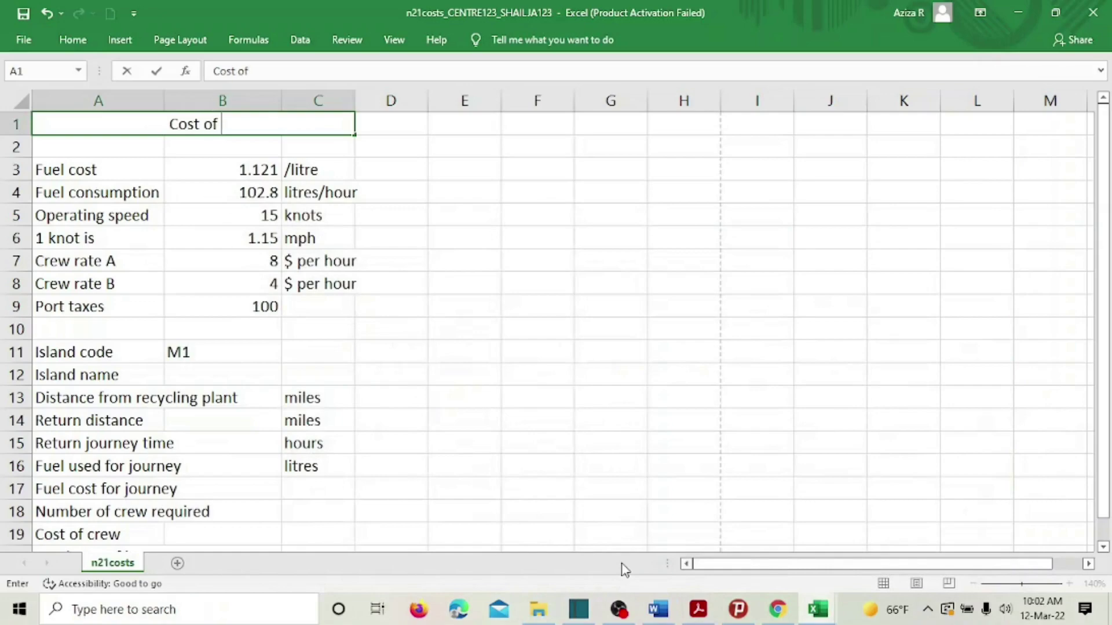
pyautogui.click(686, 614)
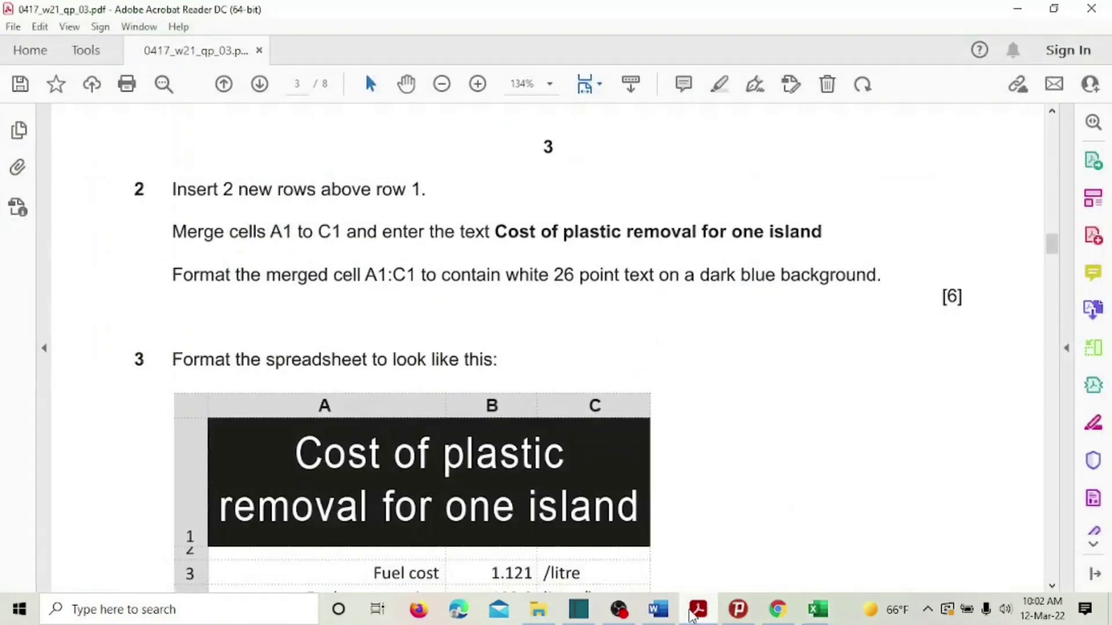
pyautogui.click(690, 614)
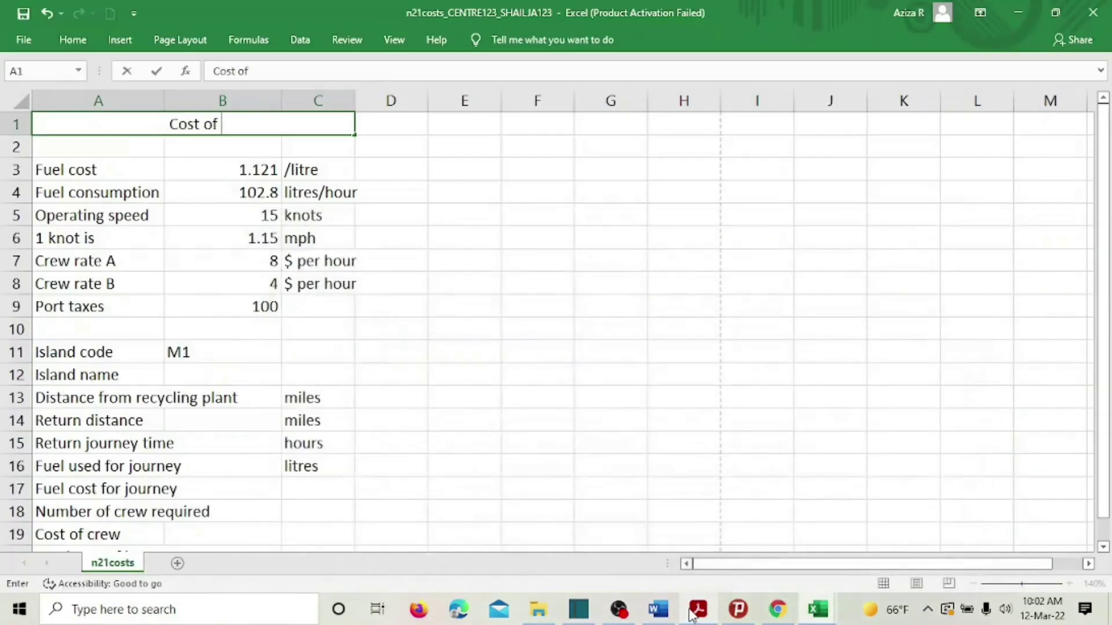
pyautogui.write('plastic')
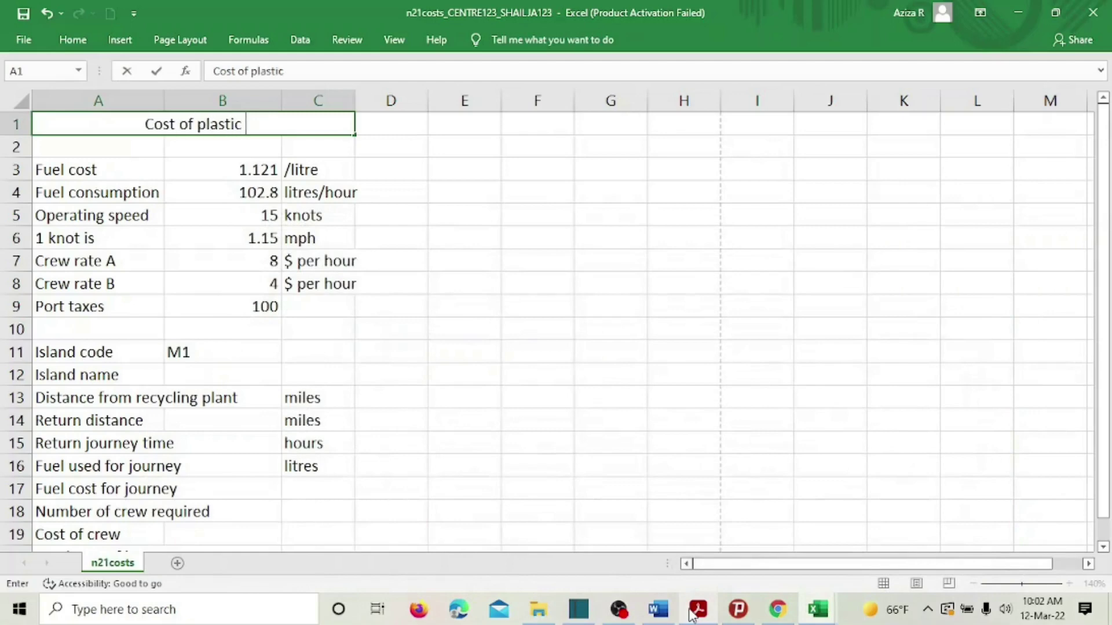
pyautogui.write(' remov')
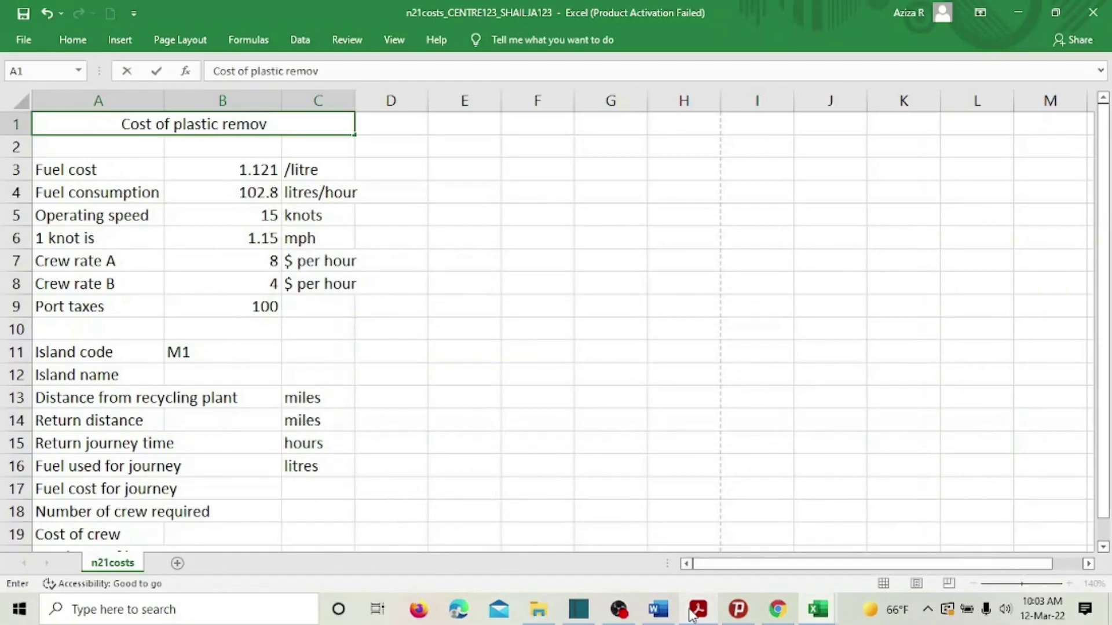
pyautogui.write('al')
pyautogui.click(698, 611)
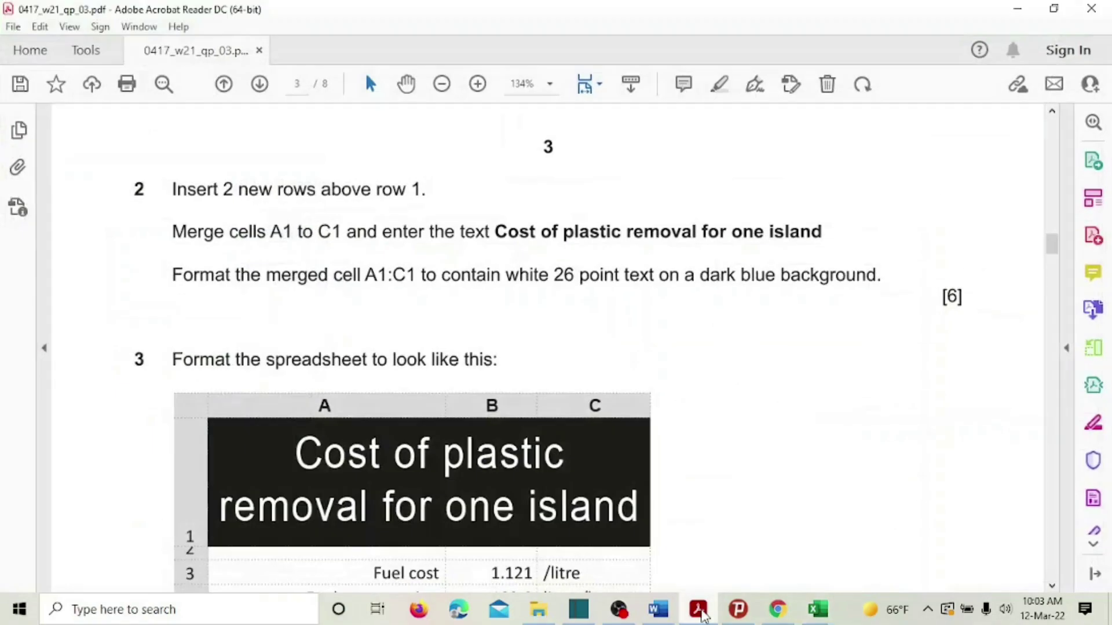
pyautogui.click(700, 611)
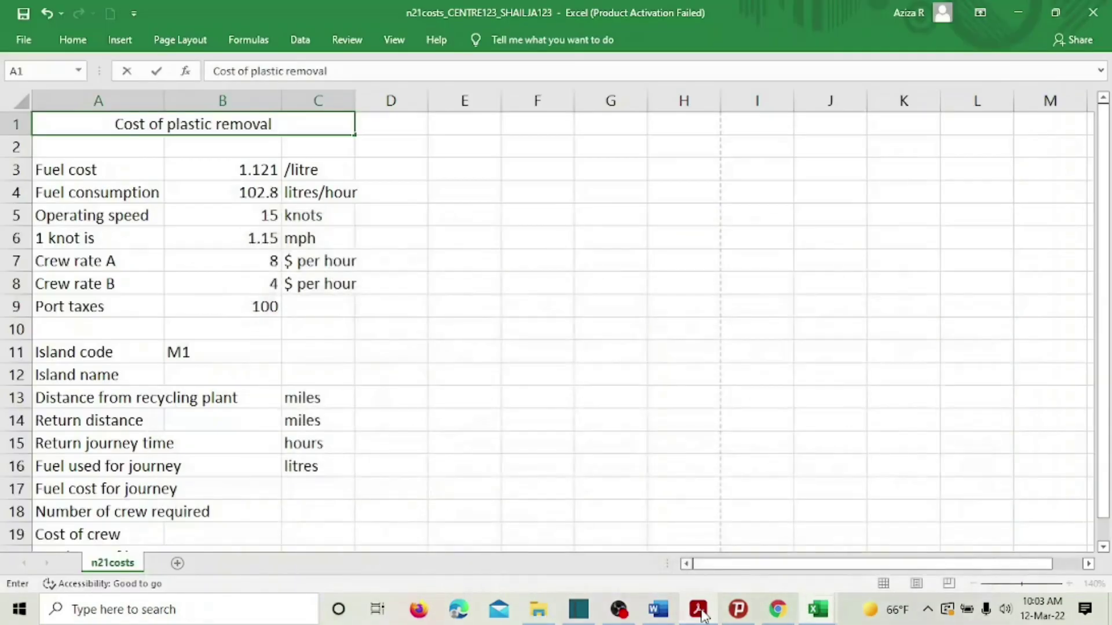
pyautogui.write('for one island')
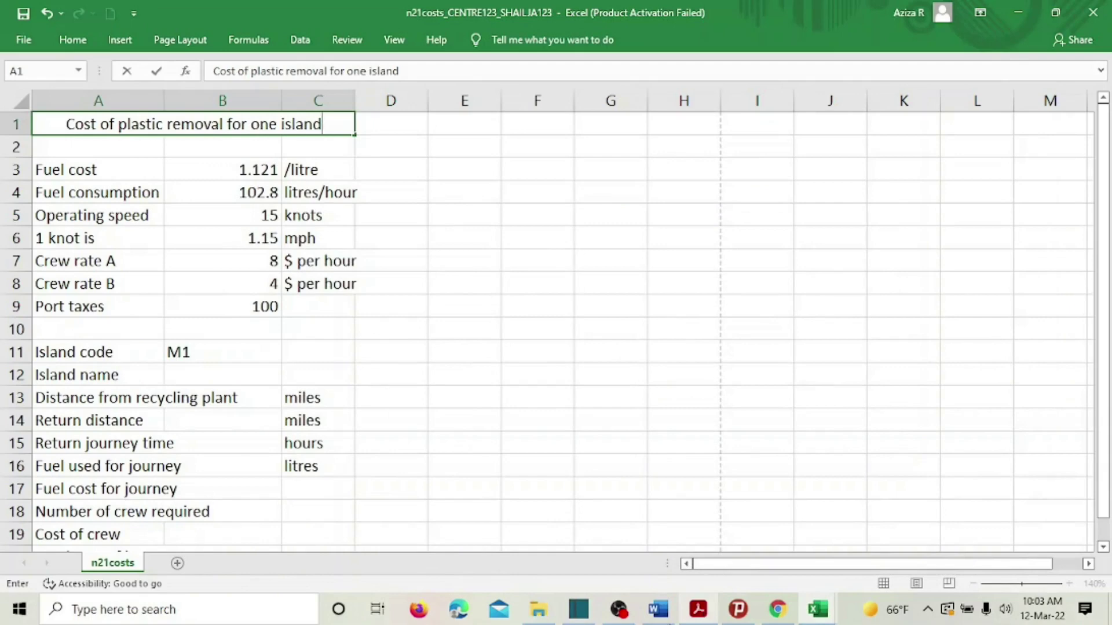
pyautogui.click(538, 394)
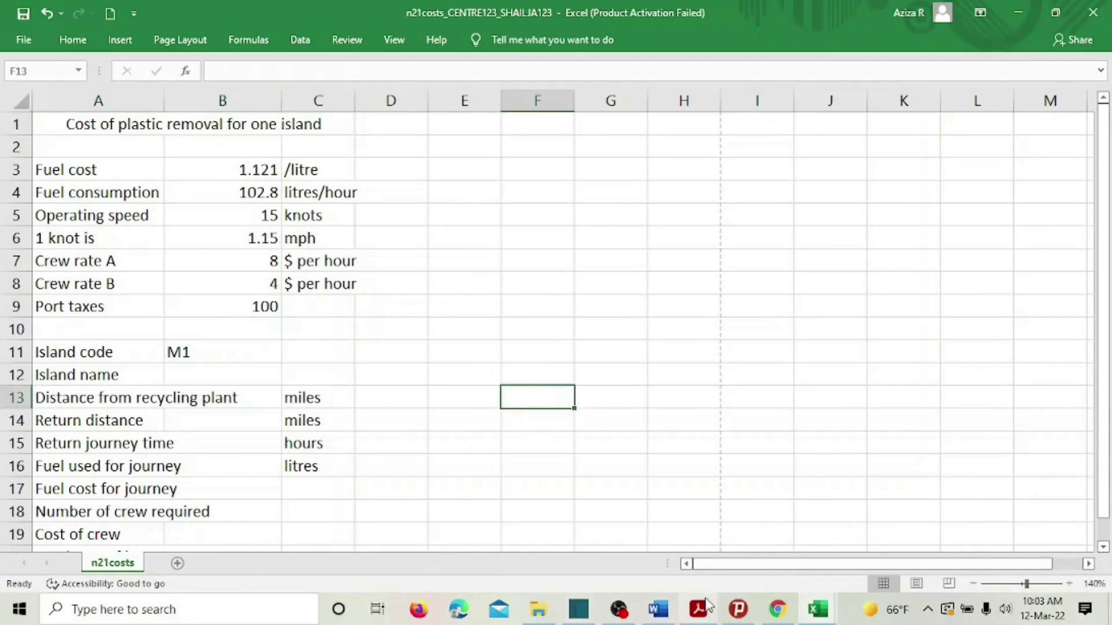
pyautogui.click(701, 609)
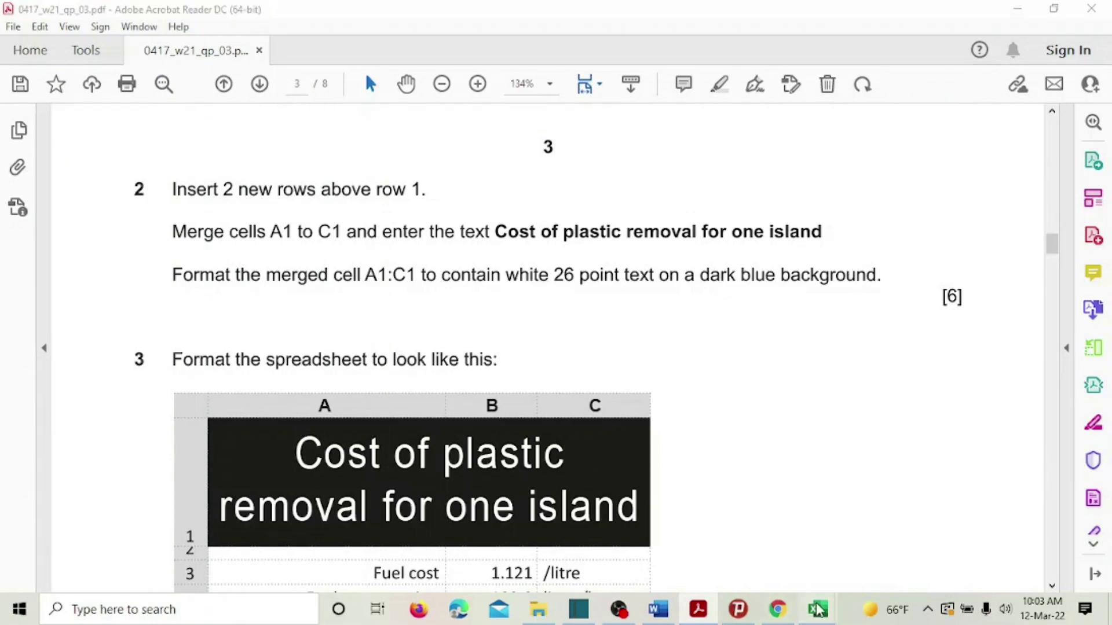
# Make the title 26 point with a light blue fill
pyautogui.moveTo(817, 609)
pyautogui.click(881, 555)
pyautogui.click(236, 124)
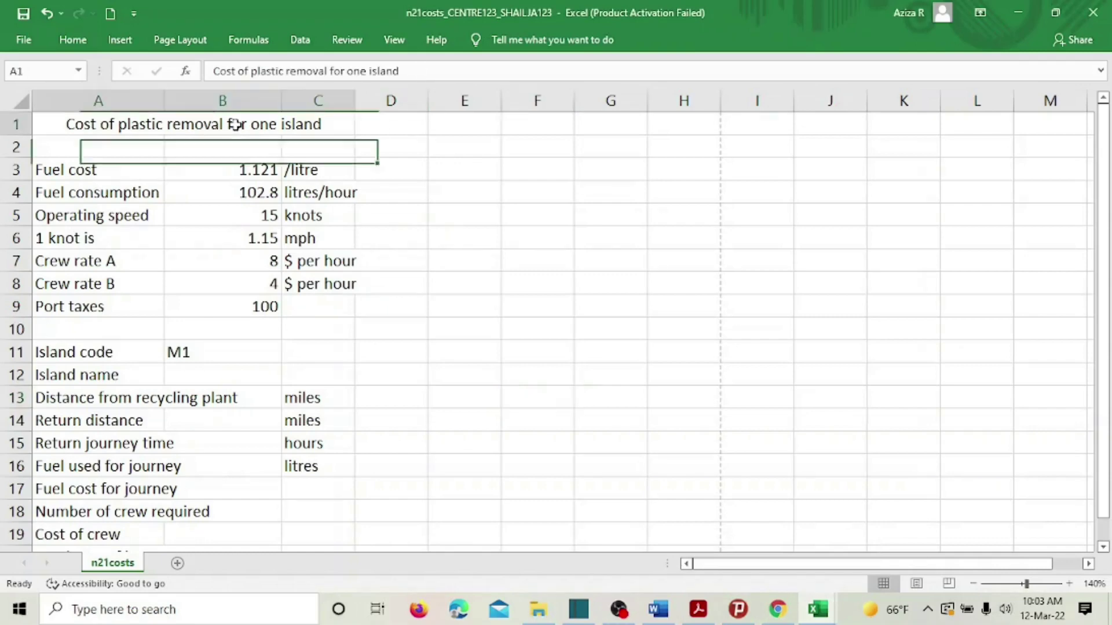
pyautogui.click(69, 42)
pyautogui.click(215, 70)
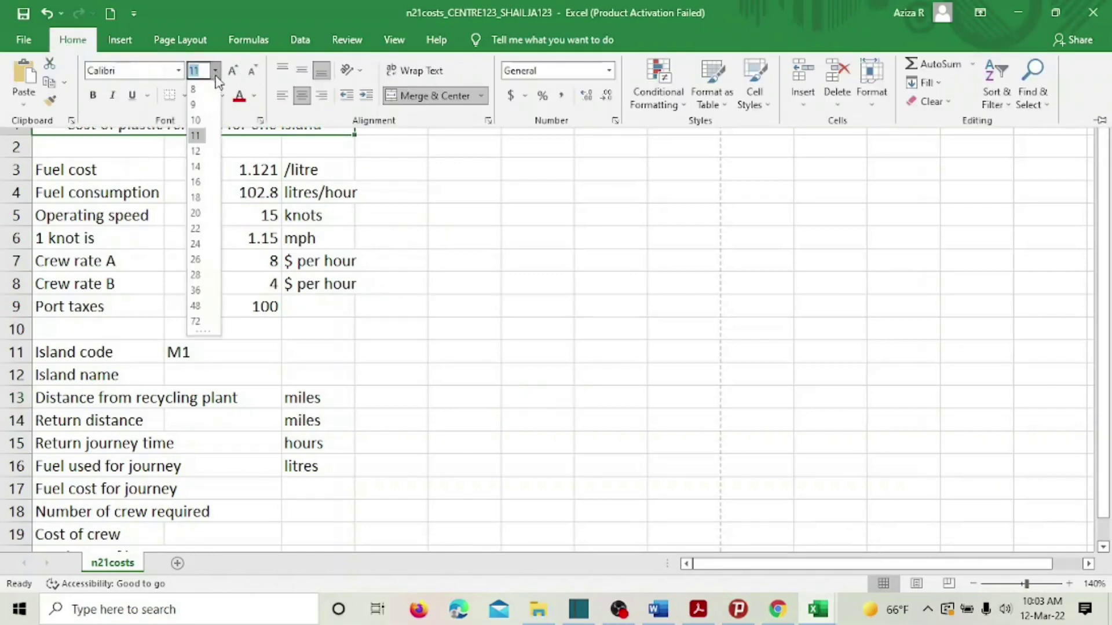
pyautogui.click(204, 266)
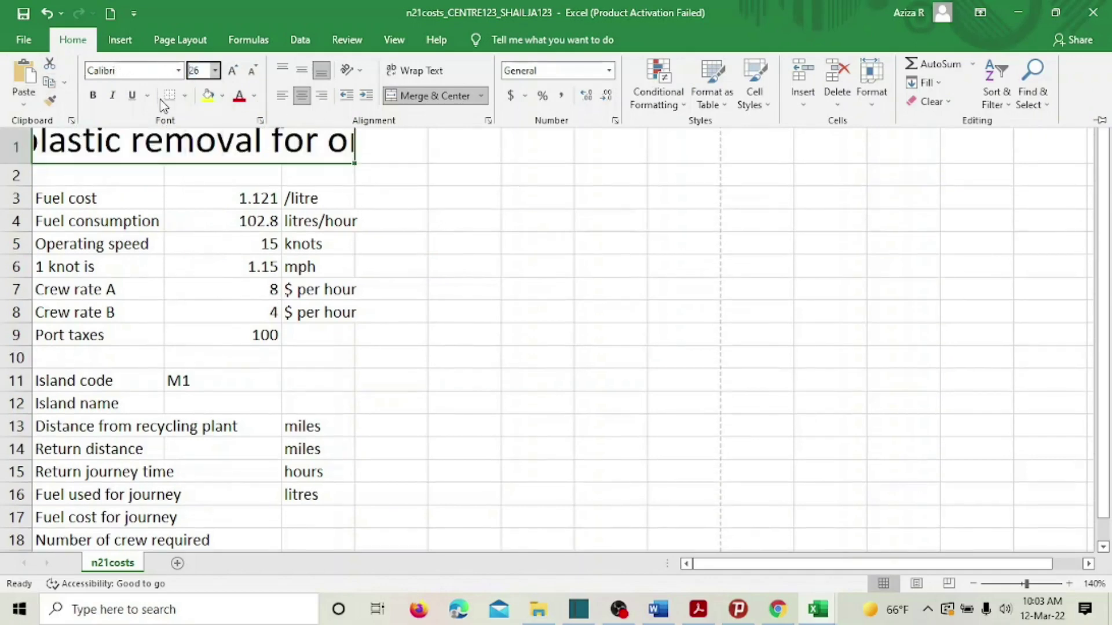
pyautogui.click(224, 97)
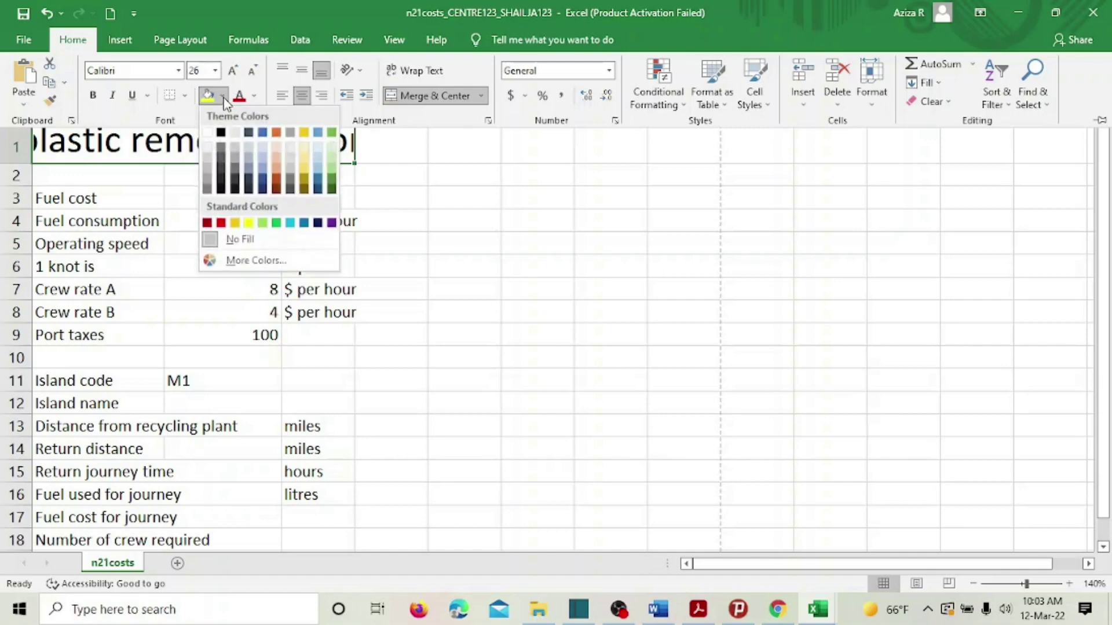
pyautogui.click(290, 224)
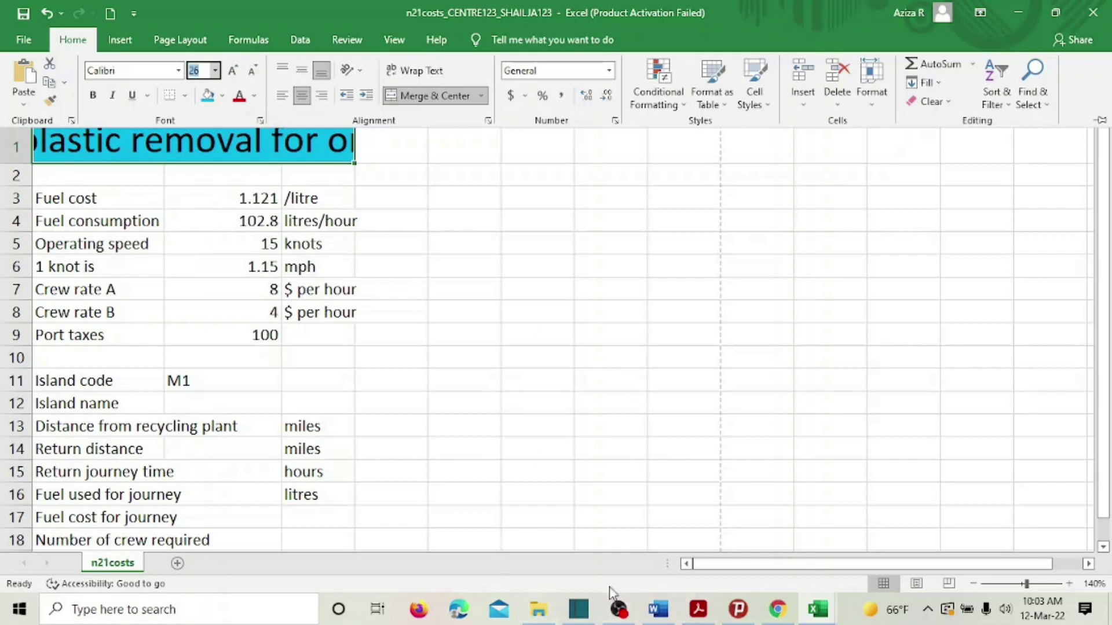
# Set the title's font colour to white and collapse the ribbon
pyautogui.click(699, 609)
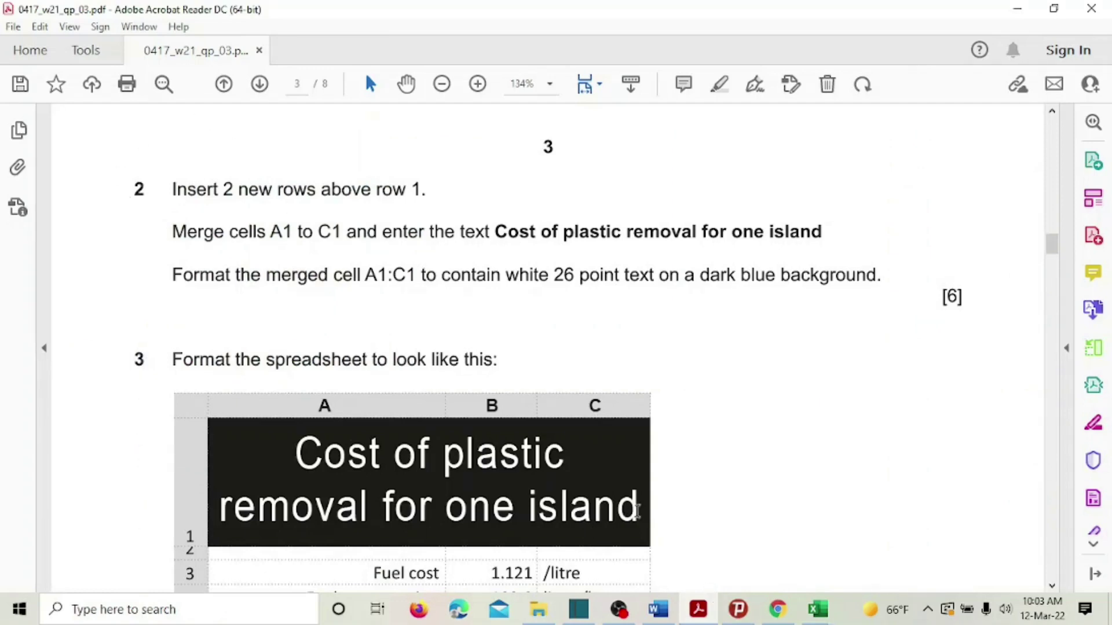
pyautogui.click(826, 618)
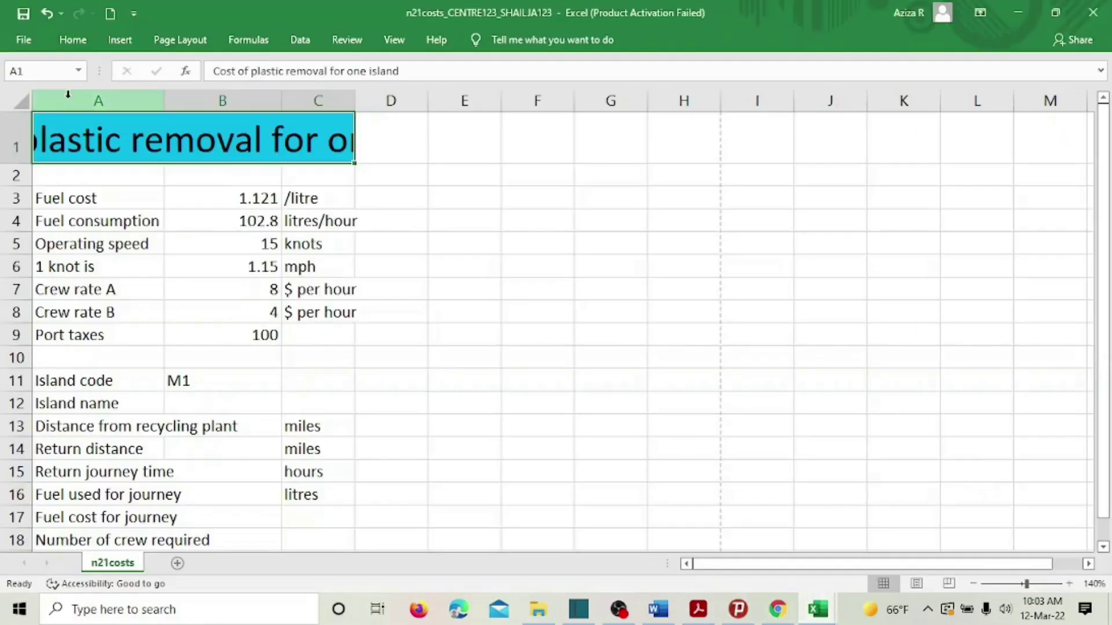
pyautogui.click(65, 40)
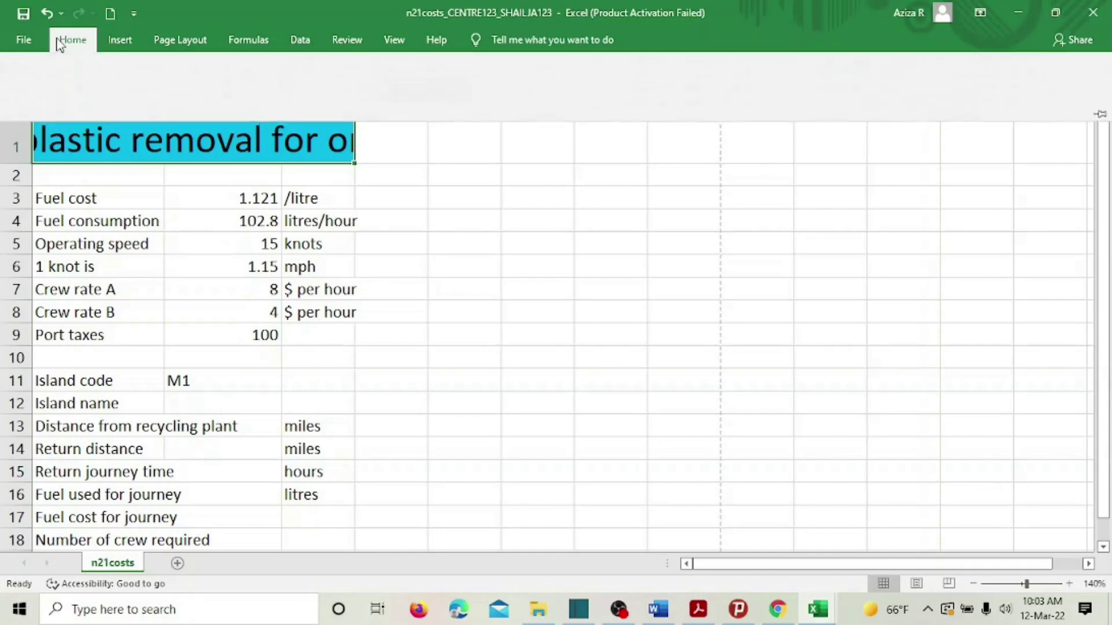
pyautogui.click(248, 100)
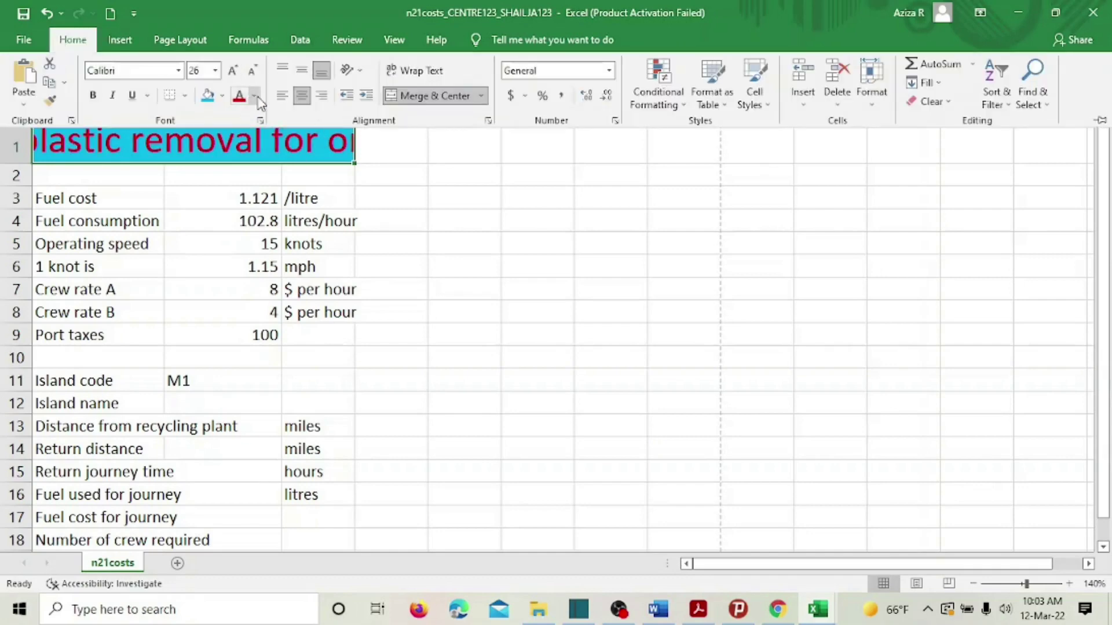
pyautogui.click(255, 96)
pyautogui.click(239, 152)
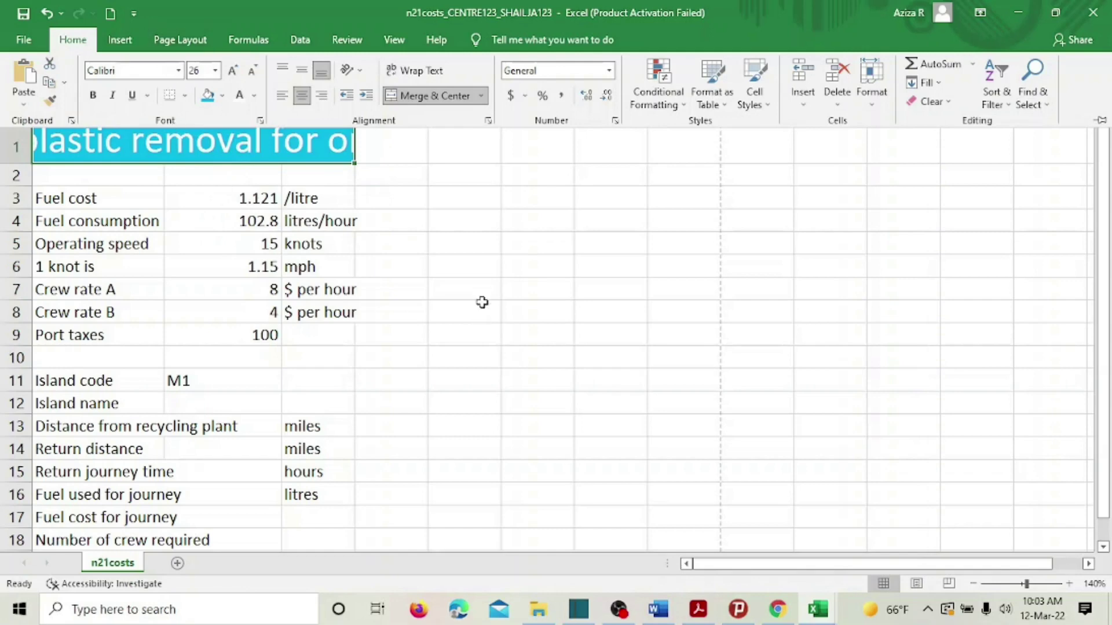
pyautogui.hotkey('ctrl', 'F1')
pyautogui.click(474, 267)
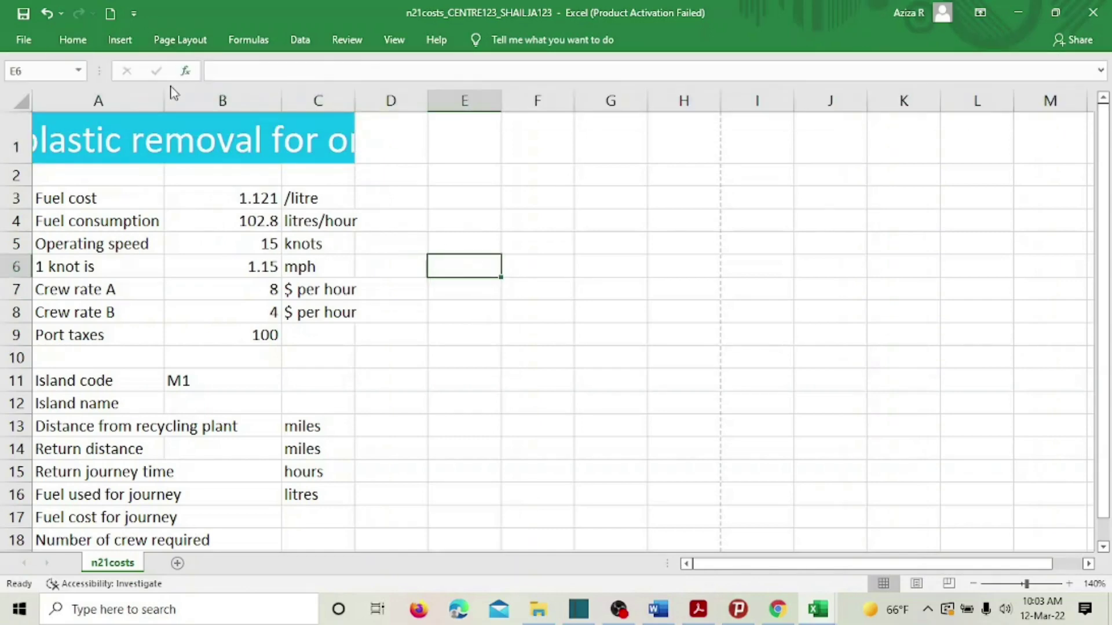
# Widen columns A, B and C so the full title shows, and save the workbook
pyautogui.moveTo(165, 100); pyautogui.dragTo(208, 107)
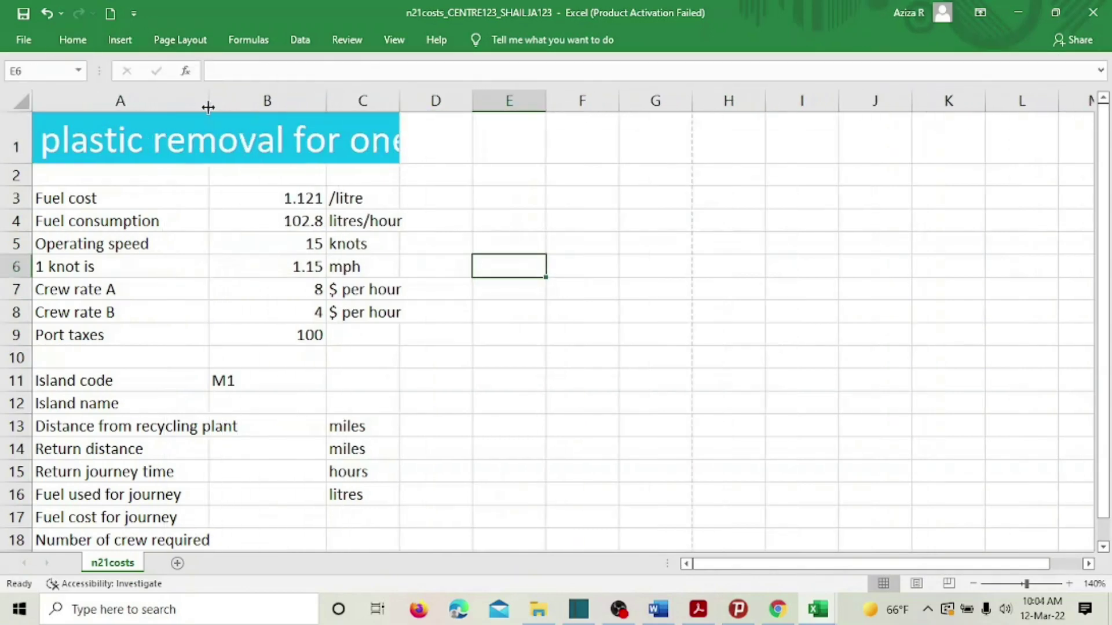
pyautogui.moveTo(326, 103); pyautogui.dragTo(362, 103)
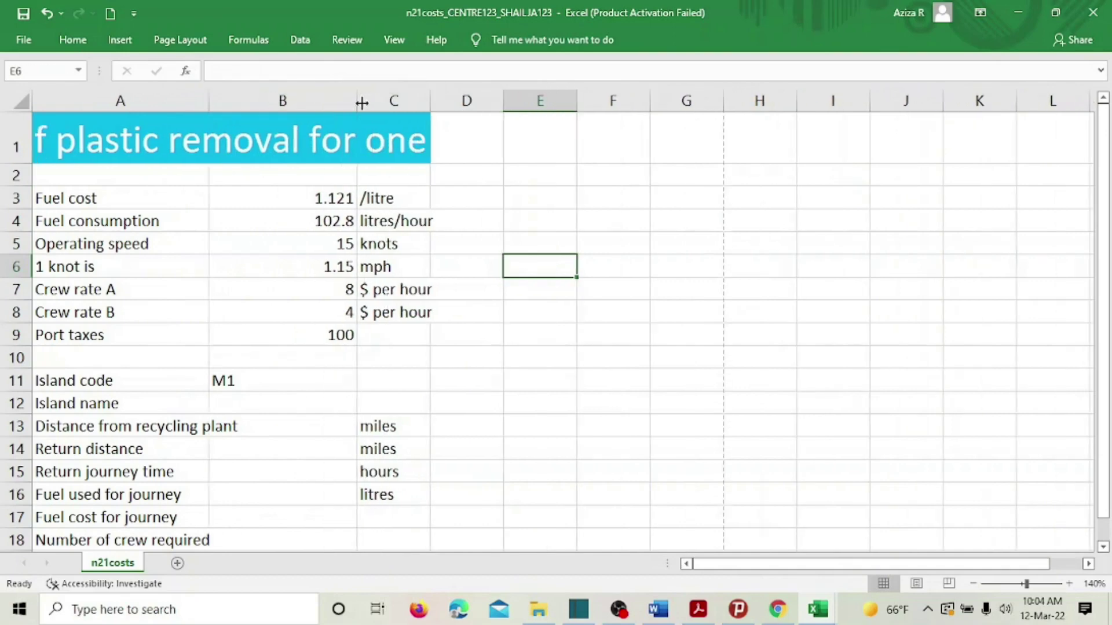
pyautogui.moveTo(433, 99); pyautogui.dragTo(658, 92)
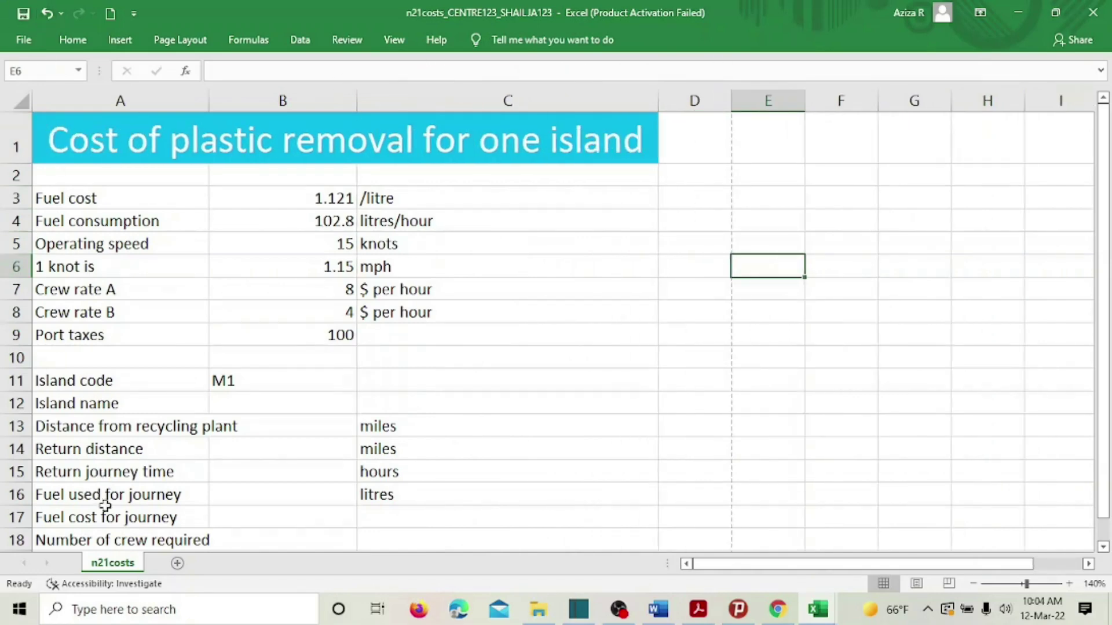
pyautogui.click(24, 14)
pyautogui.click(703, 608)
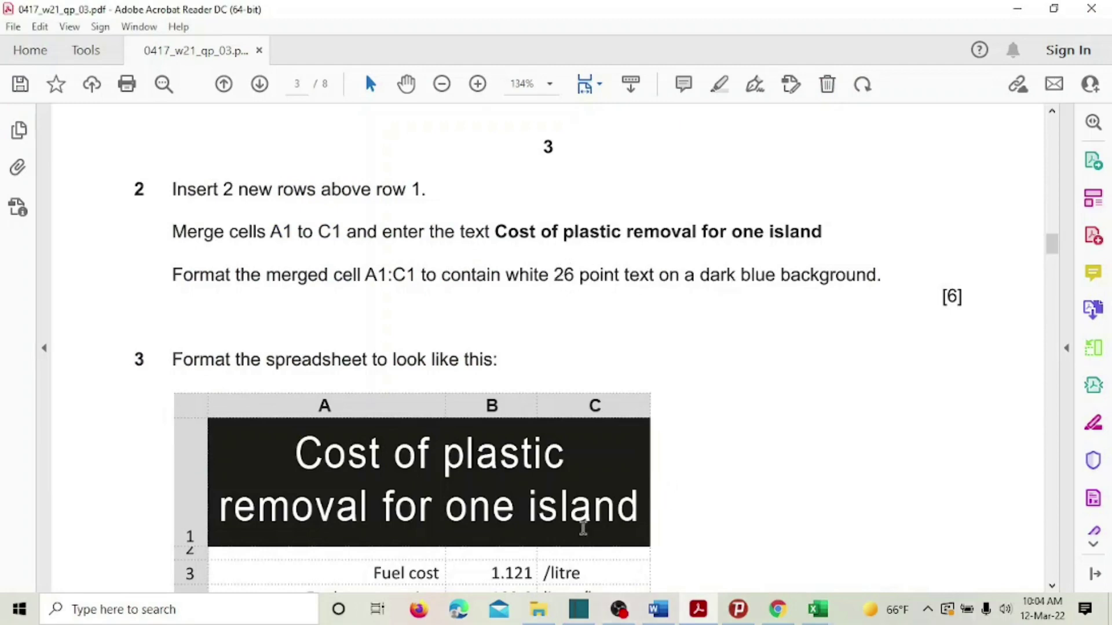
# Try a blue fill on an empty cell, then undo it
pyautogui.moveTo(818, 609)
pyautogui.click(868, 566)
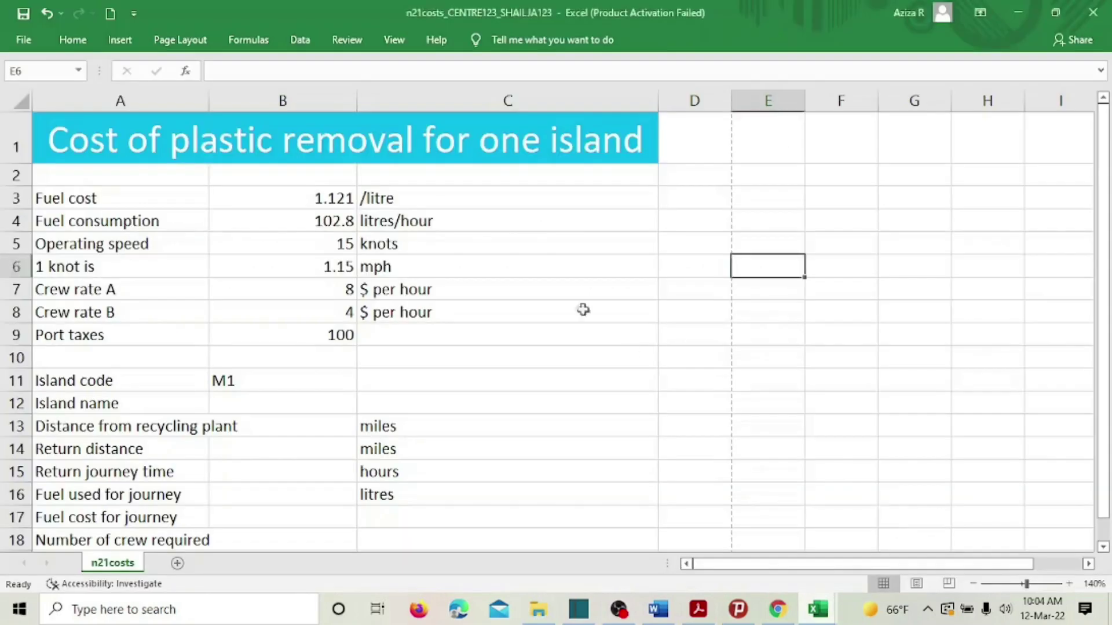
pyautogui.click(81, 42)
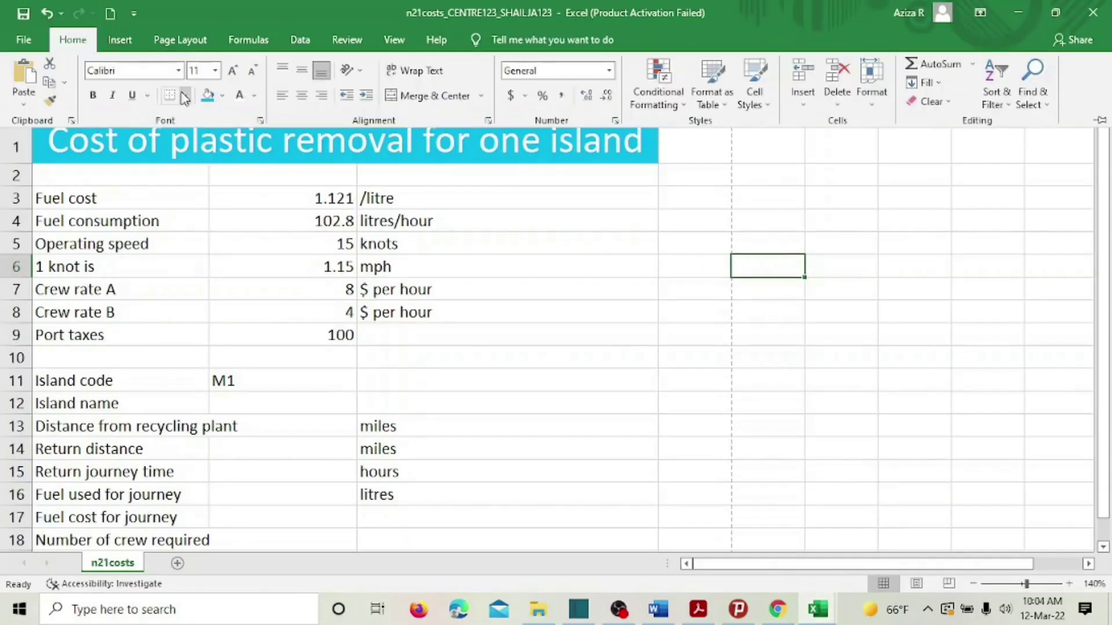
pyautogui.click(216, 96)
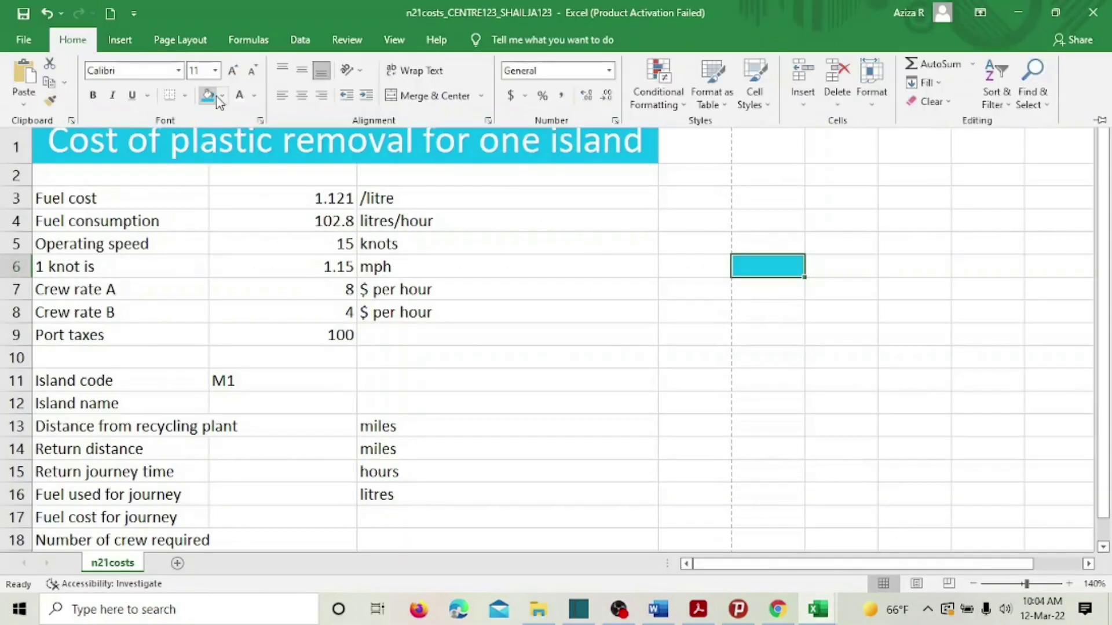
pyautogui.click(218, 96)
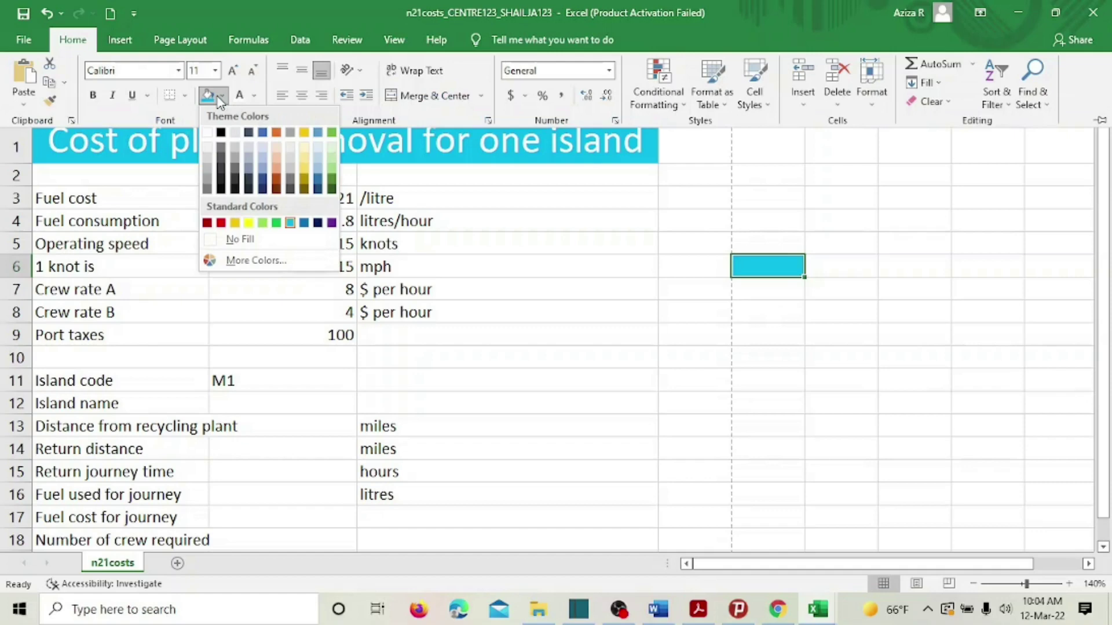
pyautogui.click(305, 224)
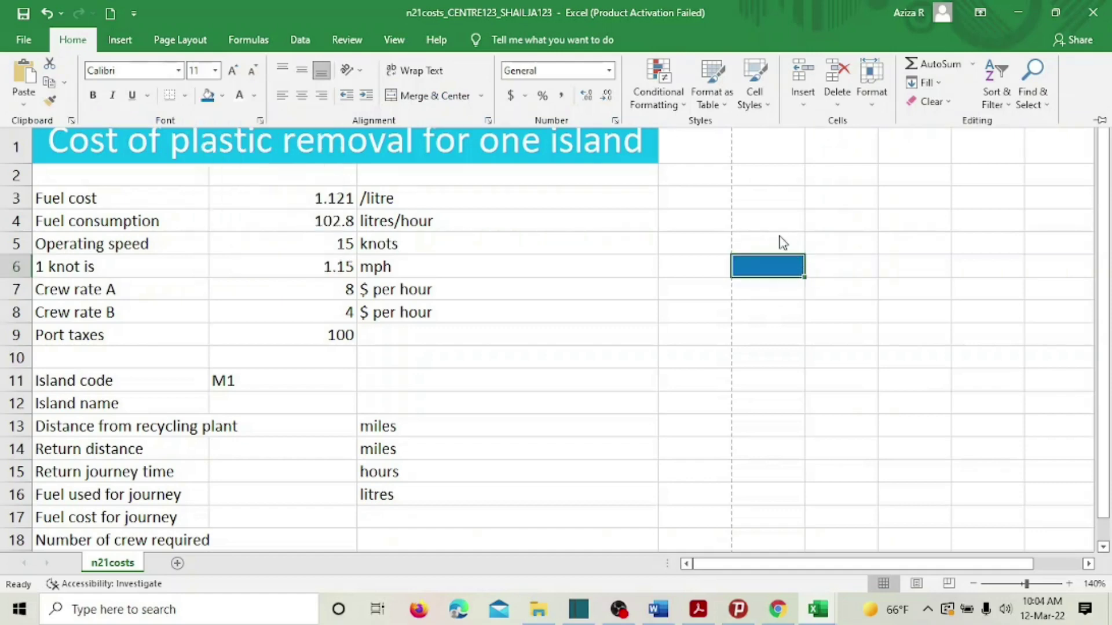
pyautogui.hotkey('ctrl', 'z')
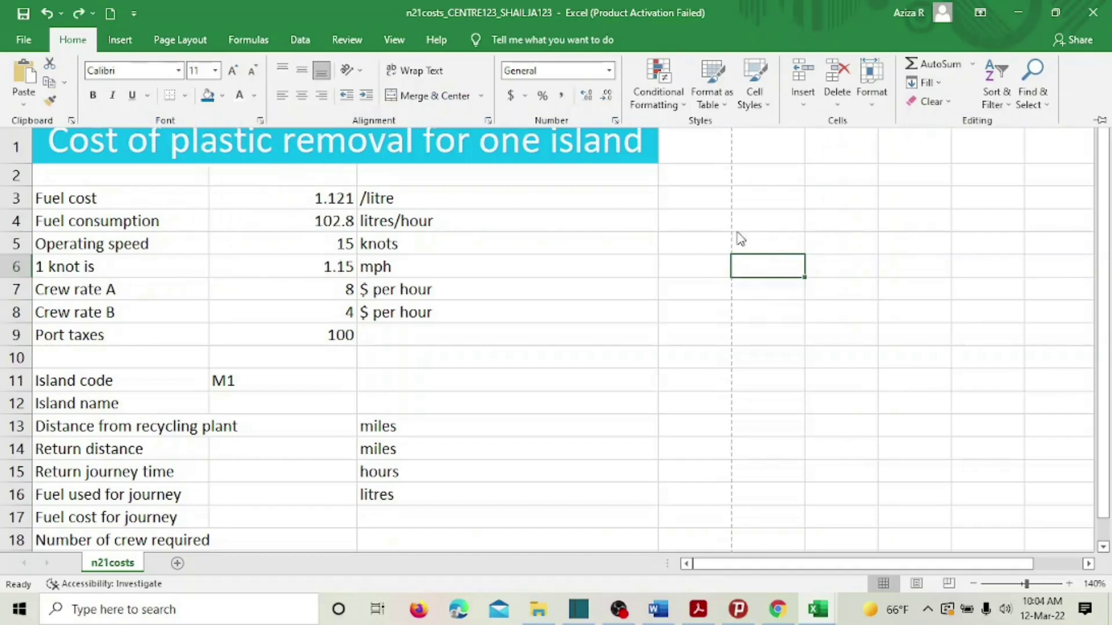
pyautogui.click(482, 137)
# Fill the merged title cell with dark blue and save the workbook
pyautogui.click(483, 137)
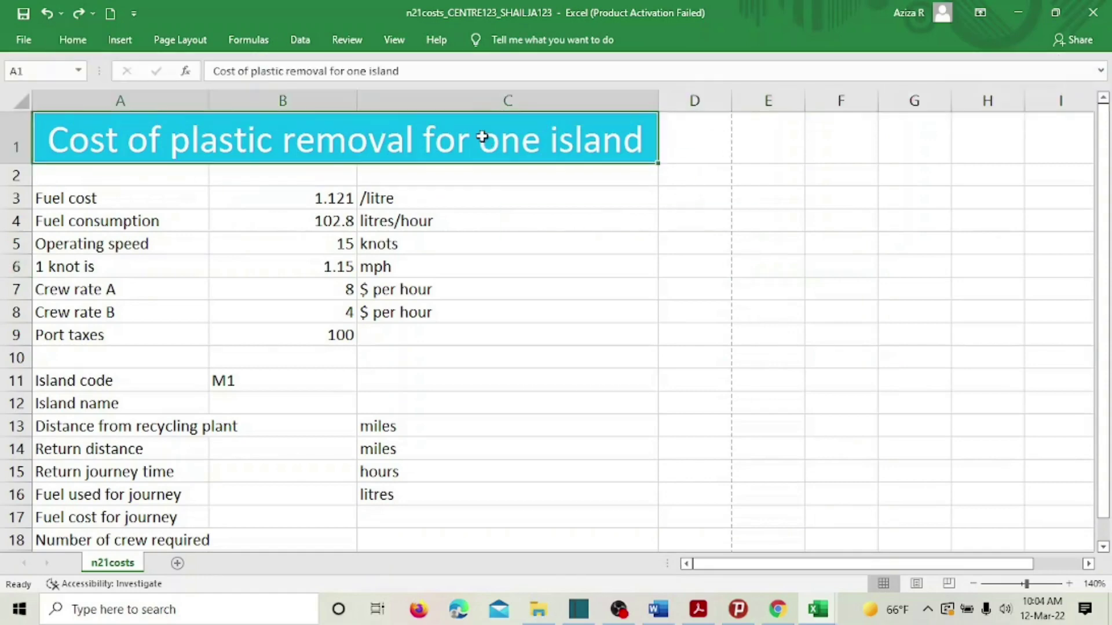
pyautogui.click(87, 49)
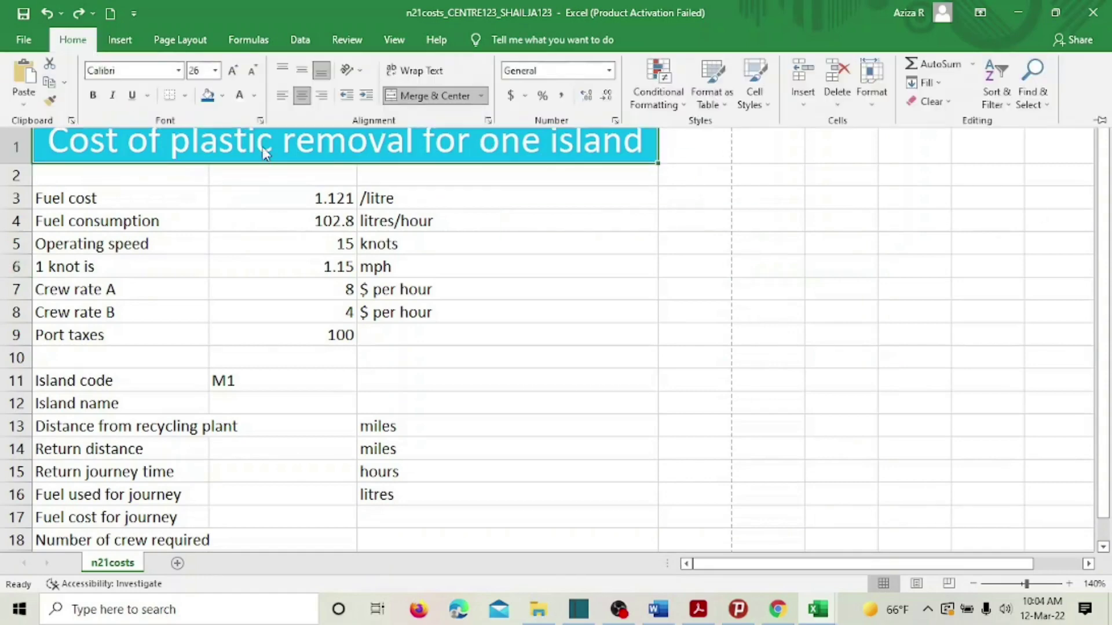
pyautogui.click(222, 96)
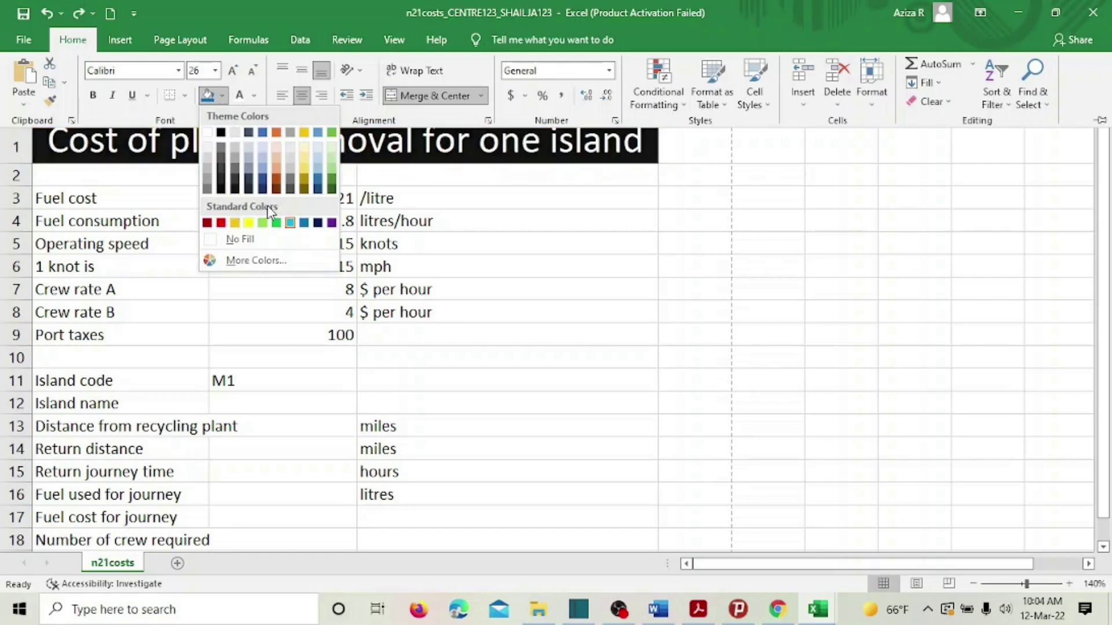
pyautogui.click(304, 223)
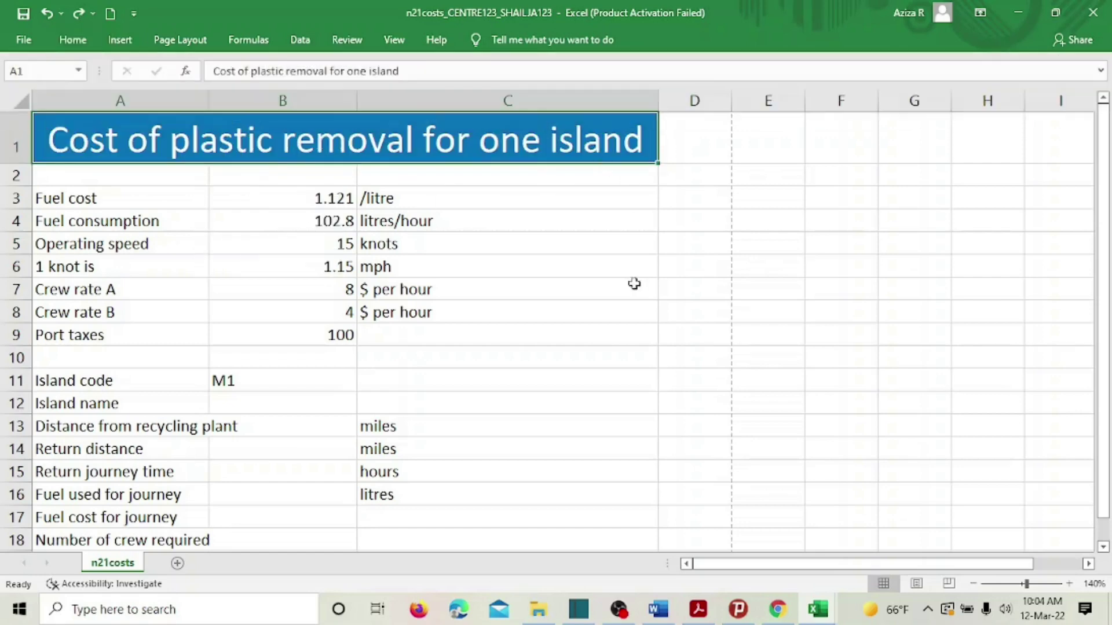
pyautogui.click(23, 13)
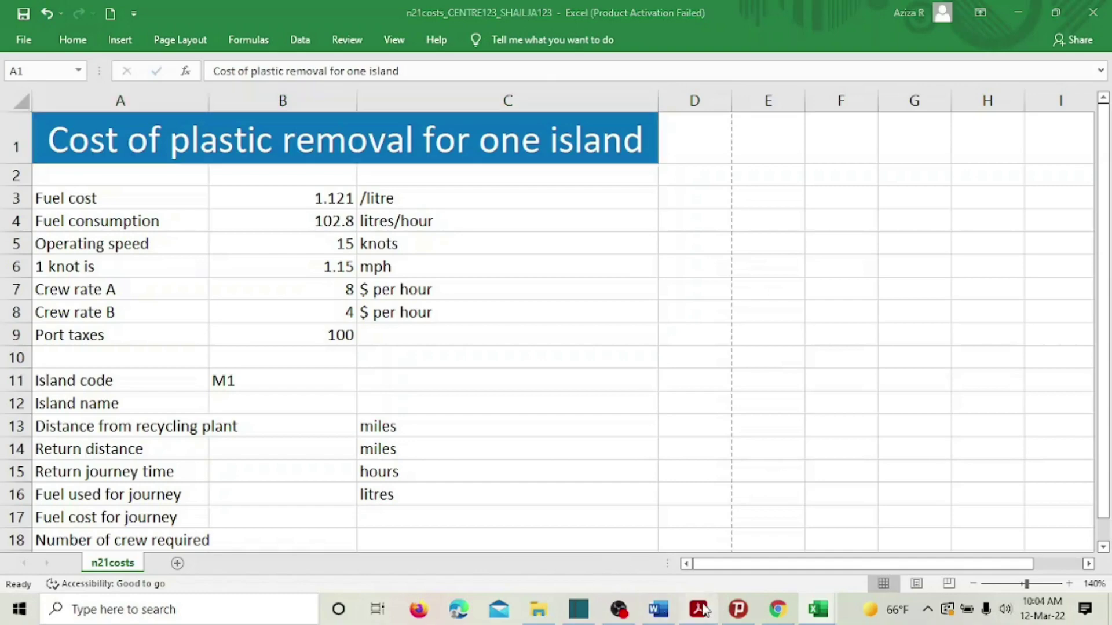
# Highlight the question 2 instructions in yellow in the exam paper
pyautogui.click(698, 610)
pyautogui.scroll(-2, 543, 426)
pyautogui.scroll(3, 243, 229)
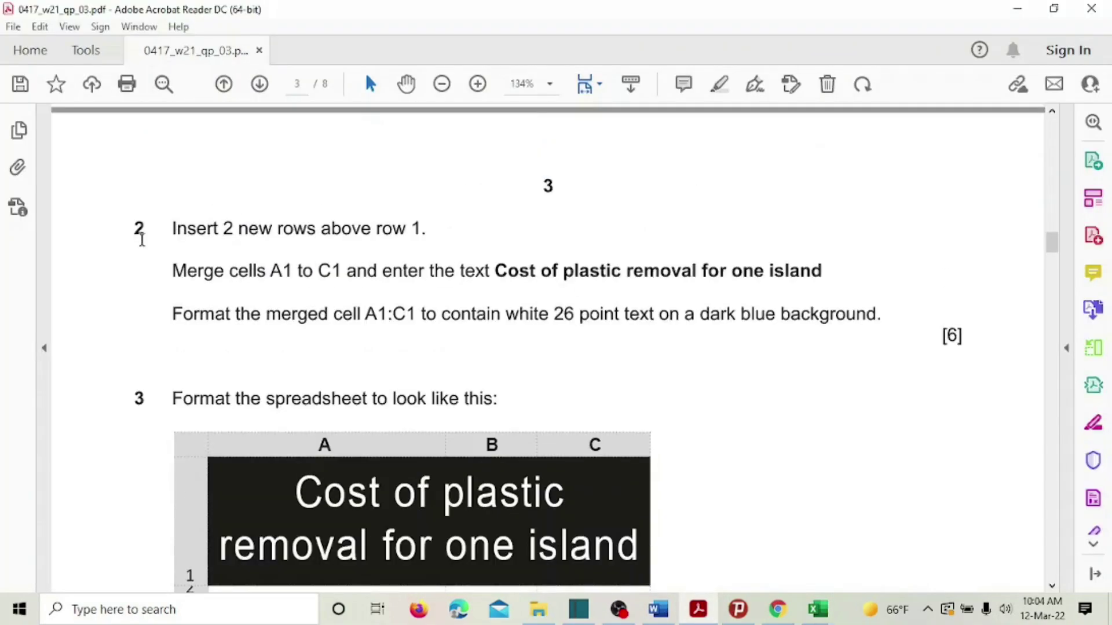
pyautogui.moveTo(135, 227); pyautogui.dragTo(881, 315)
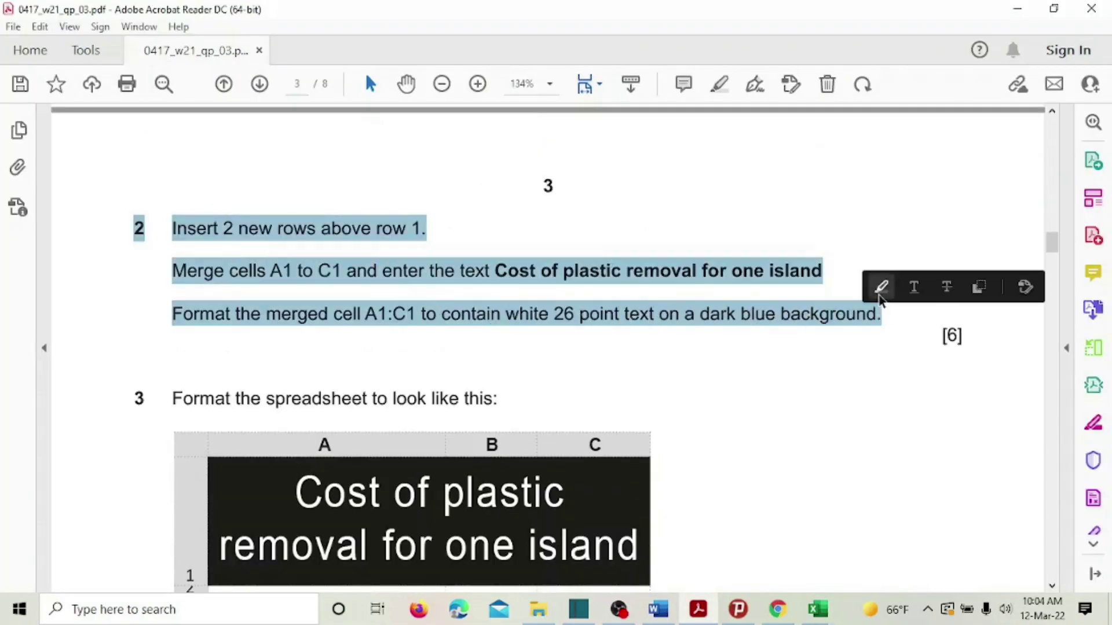
pyautogui.click(881, 288)
# Scroll to question 3's sample spreadsheet, then return to the n21costs workbook
pyautogui.scroll(-3, 869, 295)
pyautogui.scroll(-1, 868, 296)
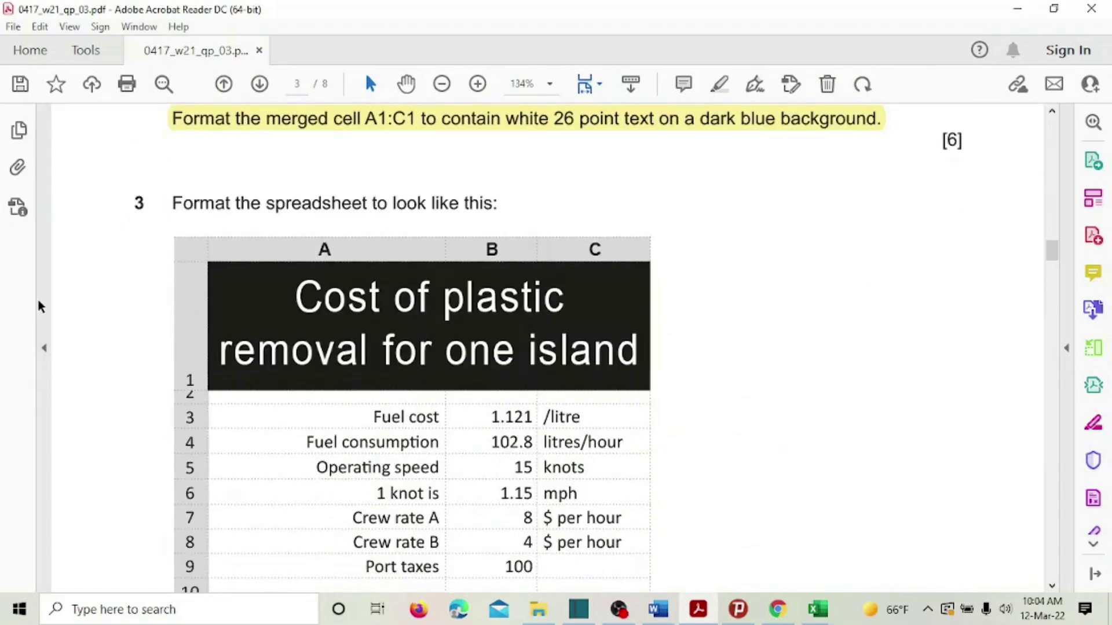
pyautogui.scroll(-3, 383, 527)
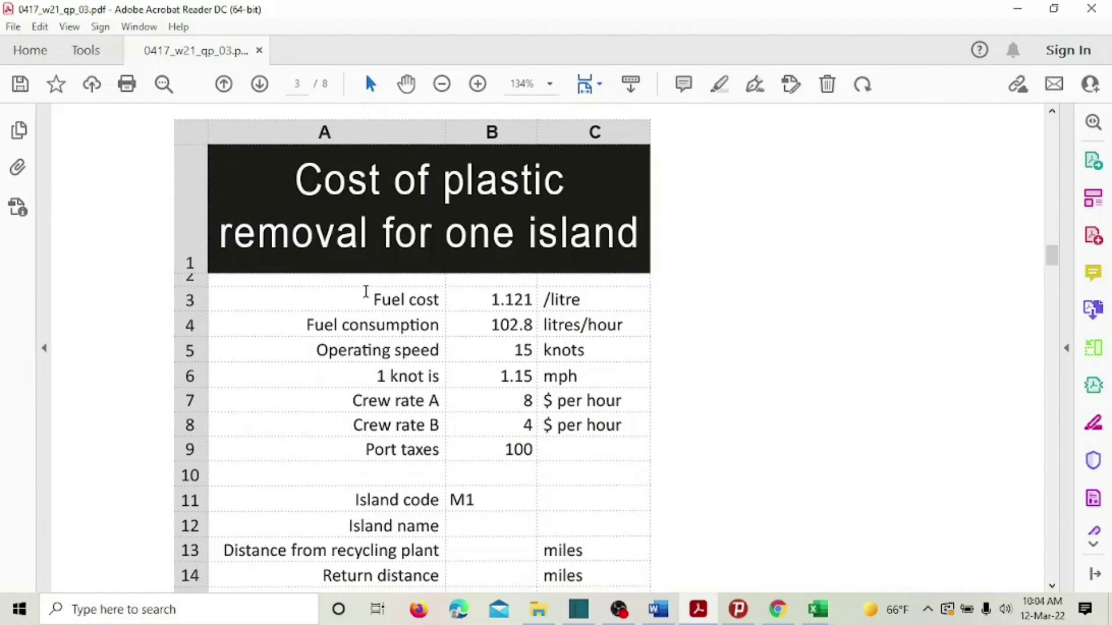
pyautogui.scroll(-3, 453, 349)
pyautogui.scroll(5, 453, 349)
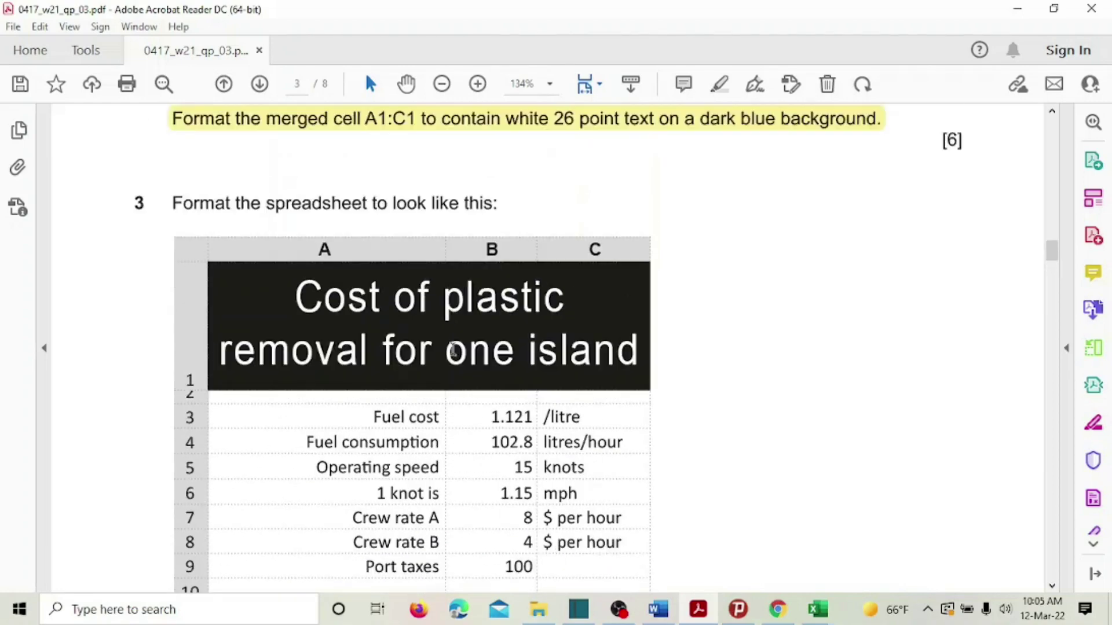
pyautogui.moveTo(817, 610)
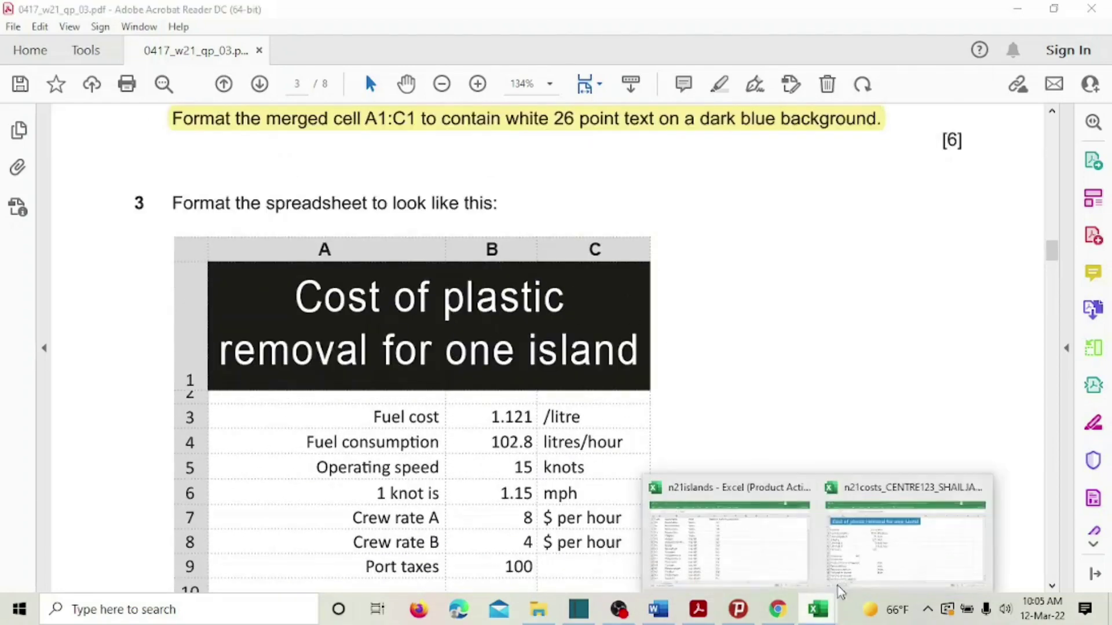
pyautogui.click(895, 533)
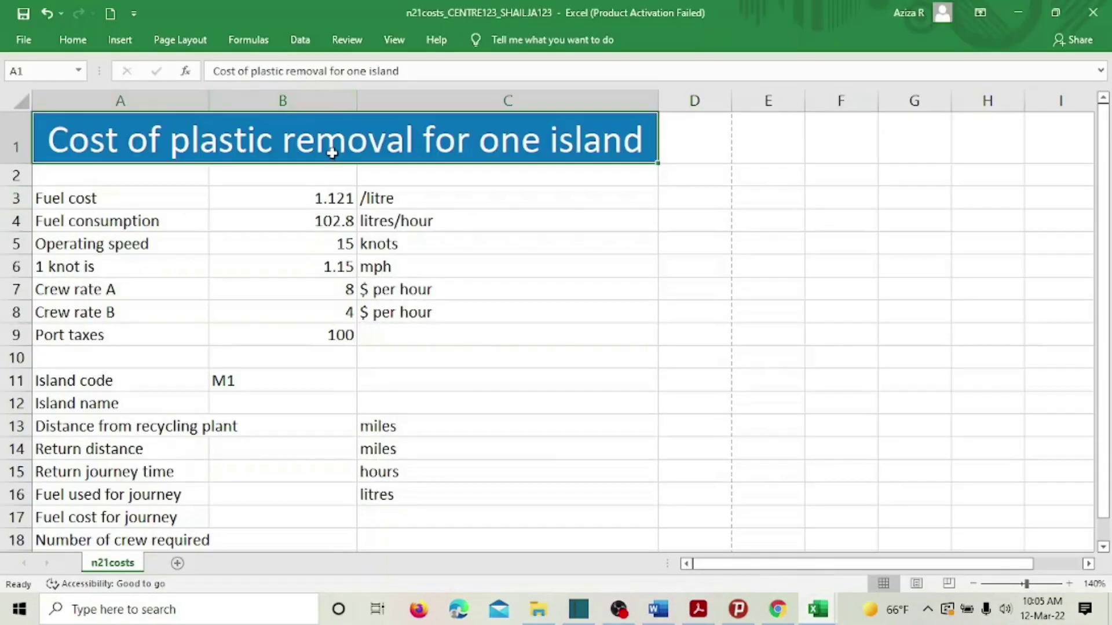
# Turn on Wrap Text for the title in A1
pyautogui.click(72, 40)
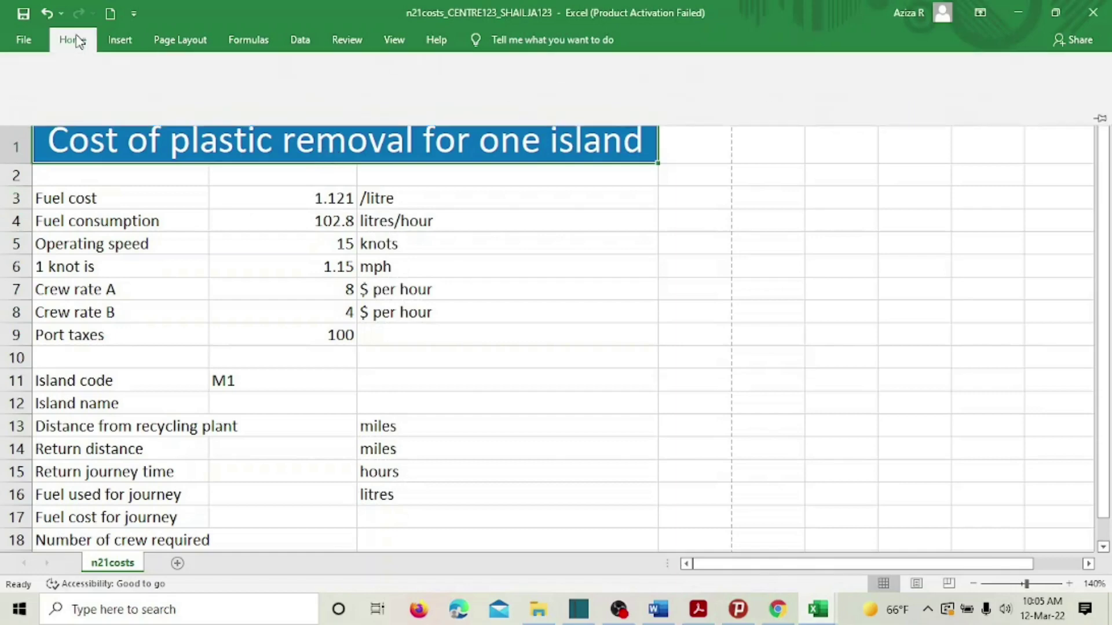
pyautogui.click(426, 75)
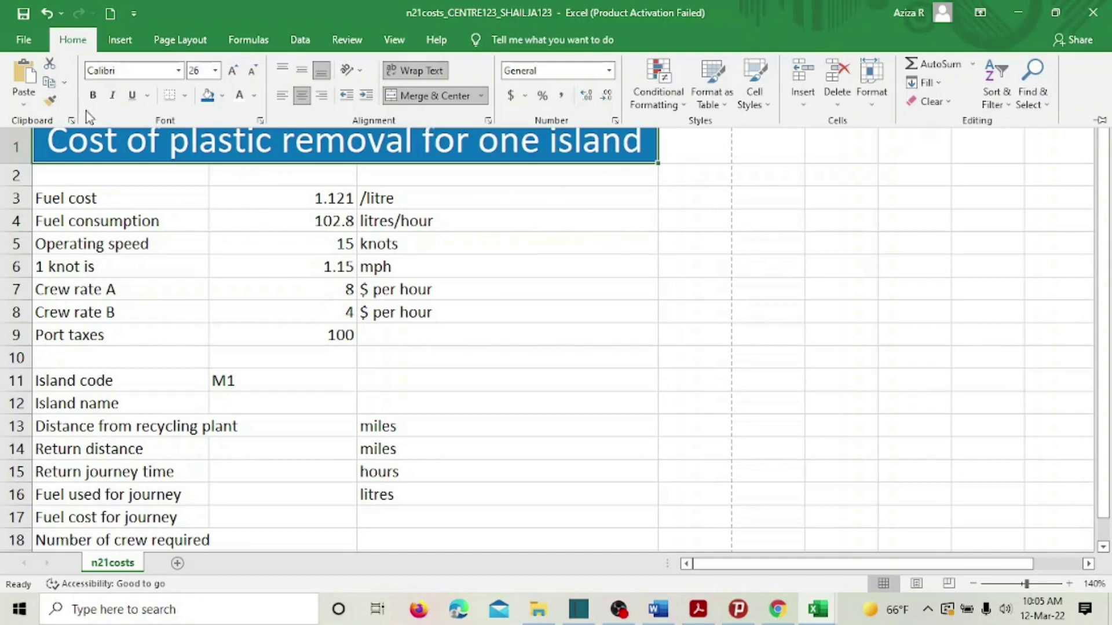
pyautogui.click(299, 243)
# Resize columns A–C and make row 1 taller to fit the wrapped title
pyautogui.moveTo(210, 102); pyautogui.dragTo(179, 102)
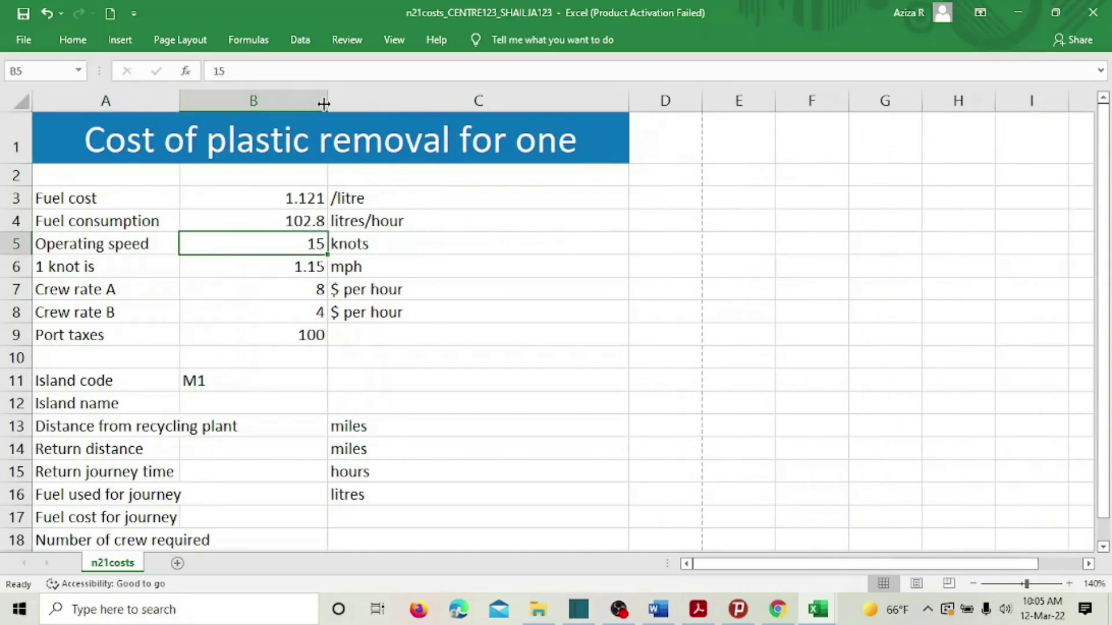
pyautogui.moveTo(324, 104); pyautogui.dragTo(284, 104)
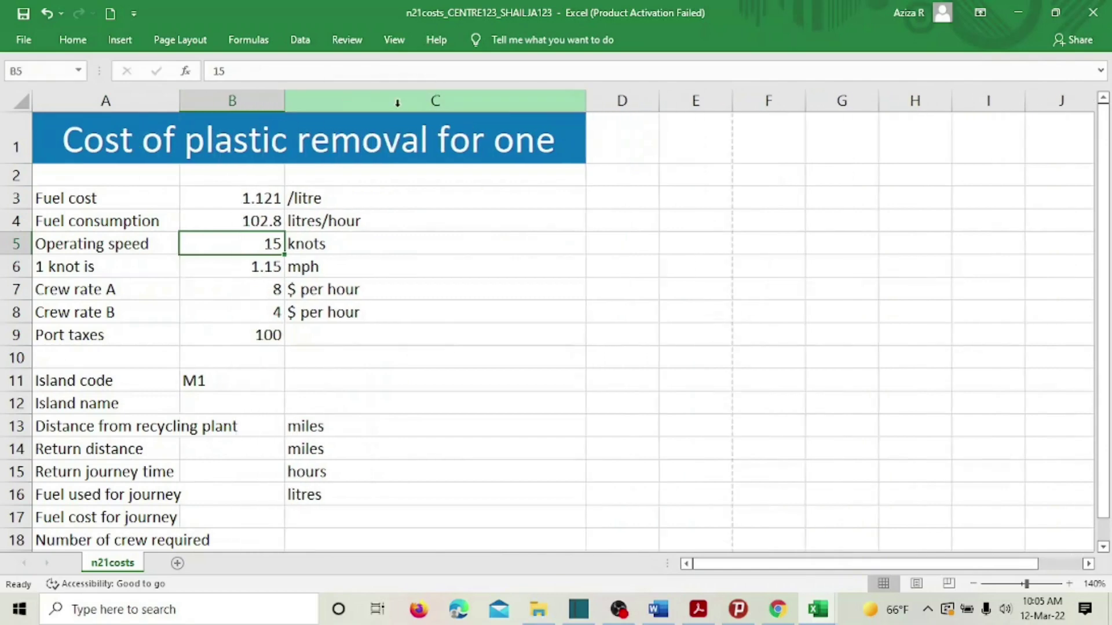
pyautogui.moveTo(585, 101); pyautogui.dragTo(379, 132)
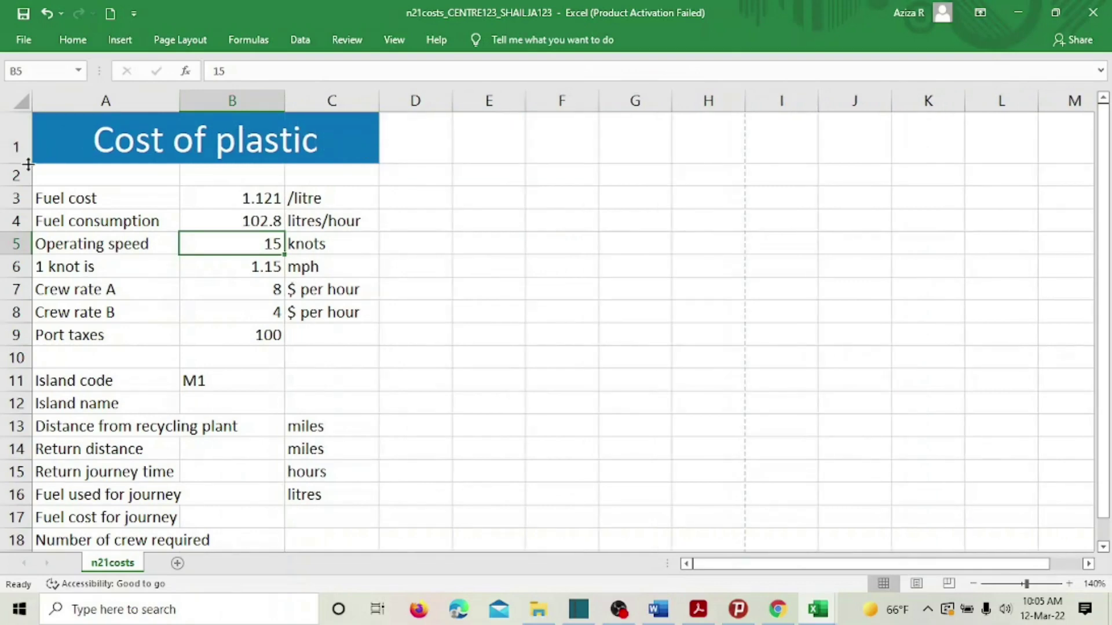
pyautogui.moveTo(28, 165); pyautogui.dragTo(28, 195)
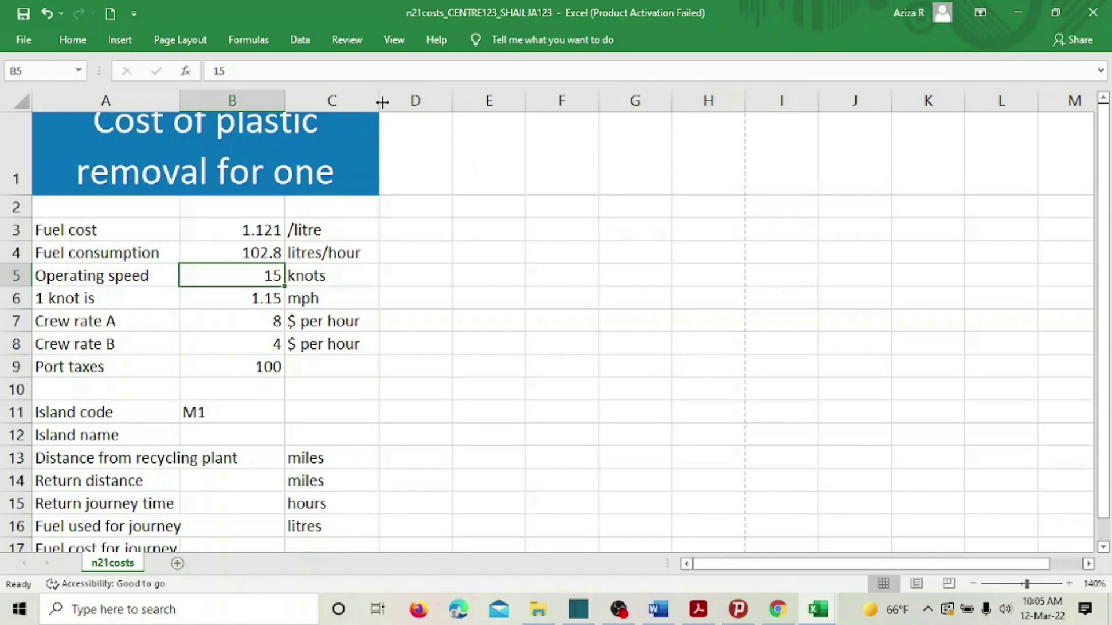
pyautogui.moveTo(380, 100); pyautogui.dragTo(419, 100)
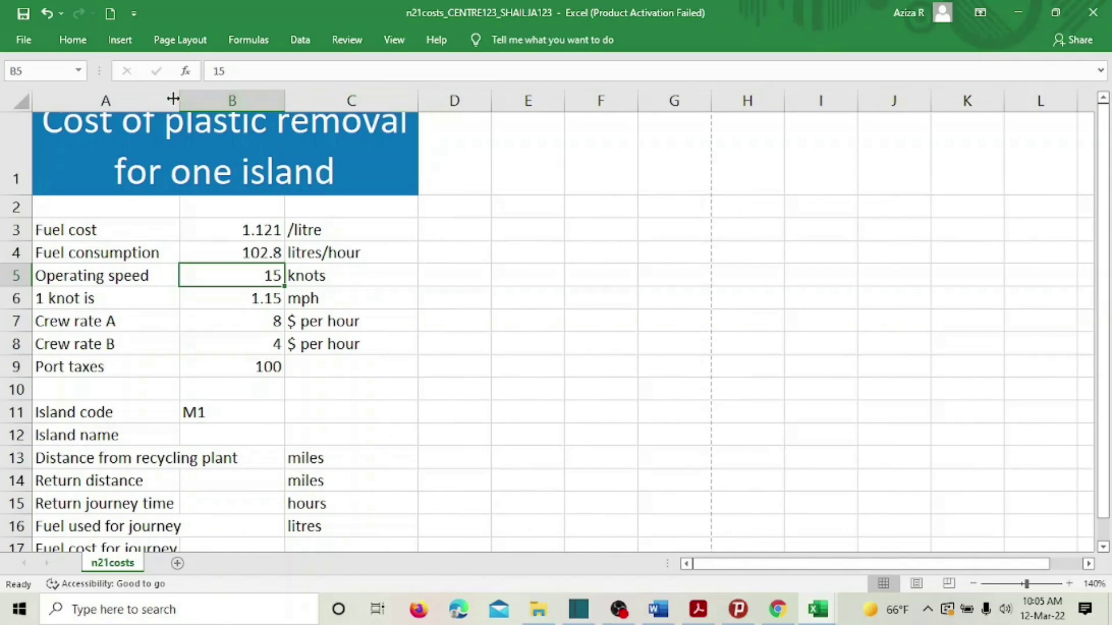
pyautogui.moveTo(173, 99); pyautogui.dragTo(148, 99)
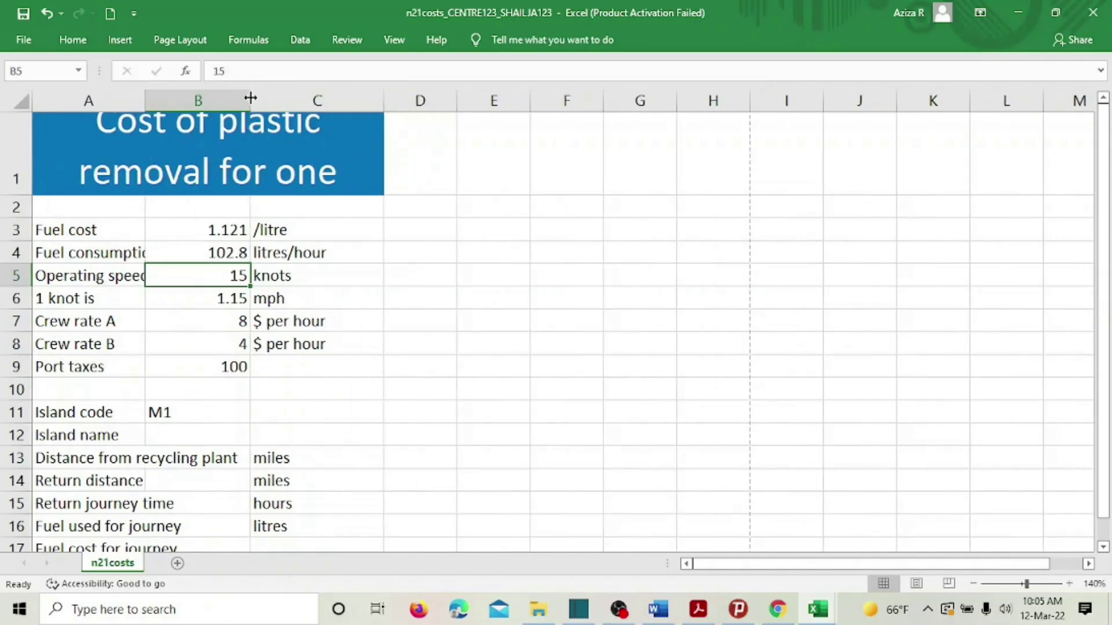
pyautogui.moveTo(250, 98); pyautogui.dragTo(286, 107)
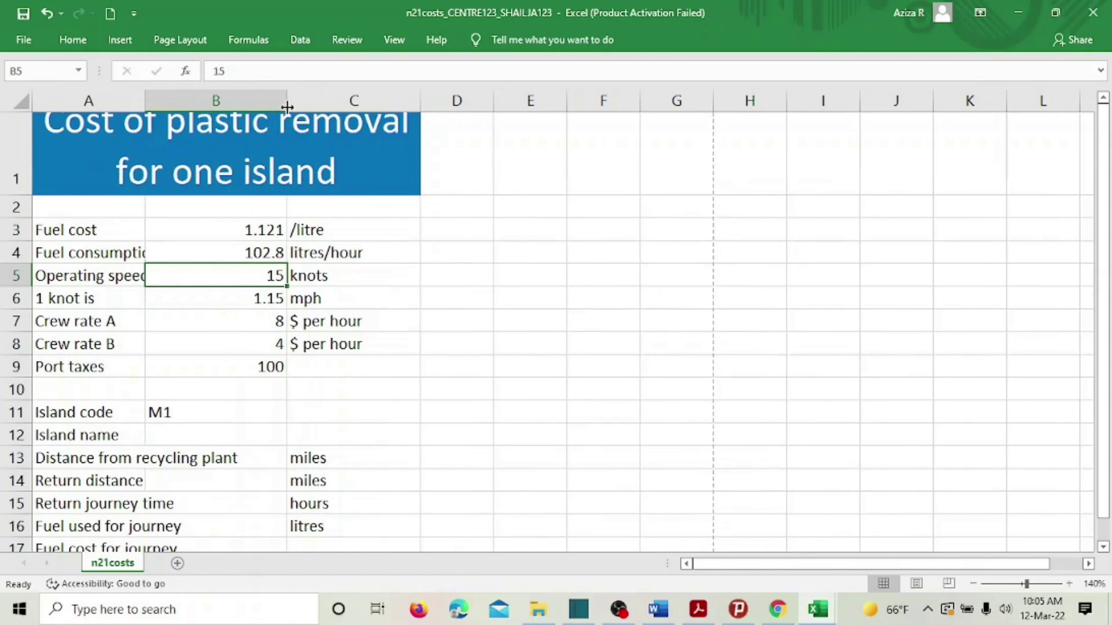
pyautogui.click(281, 149)
# Widen column C and edit the title, placing the break before 'removal'
pyautogui.doubleClick(278, 129)
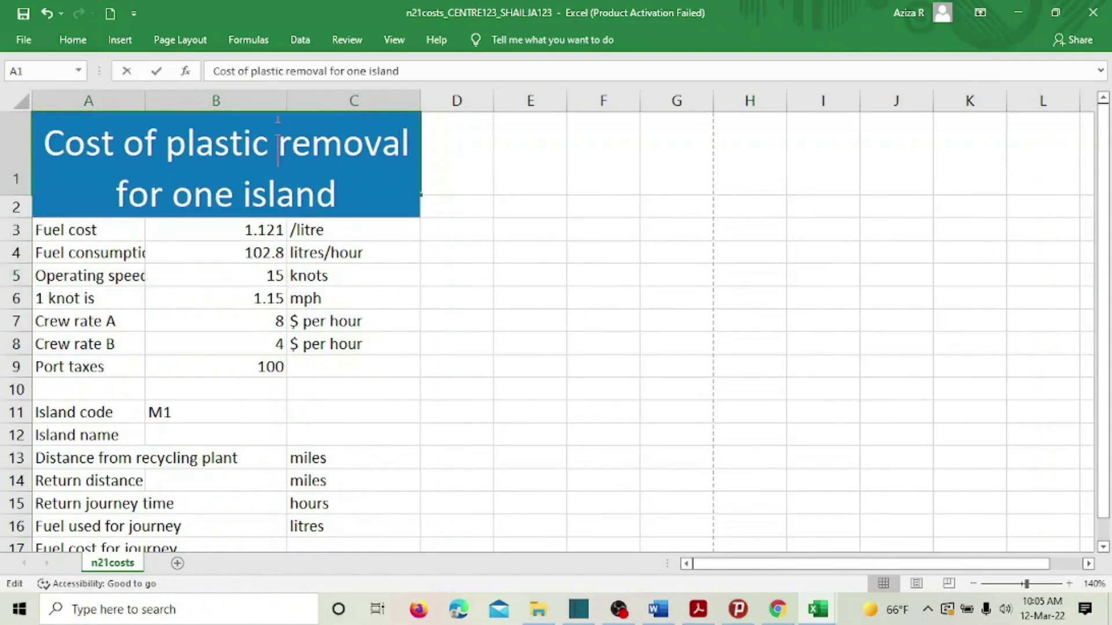
pyautogui.press('Return')
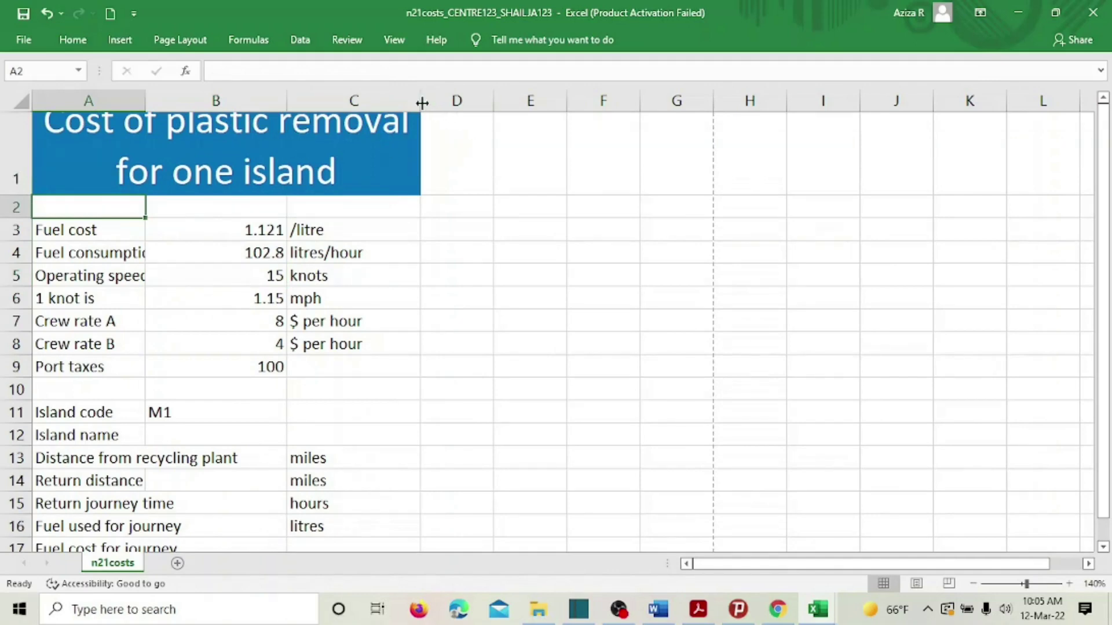
pyautogui.moveTo(423, 103); pyautogui.dragTo(462, 103)
pyautogui.click(296, 127)
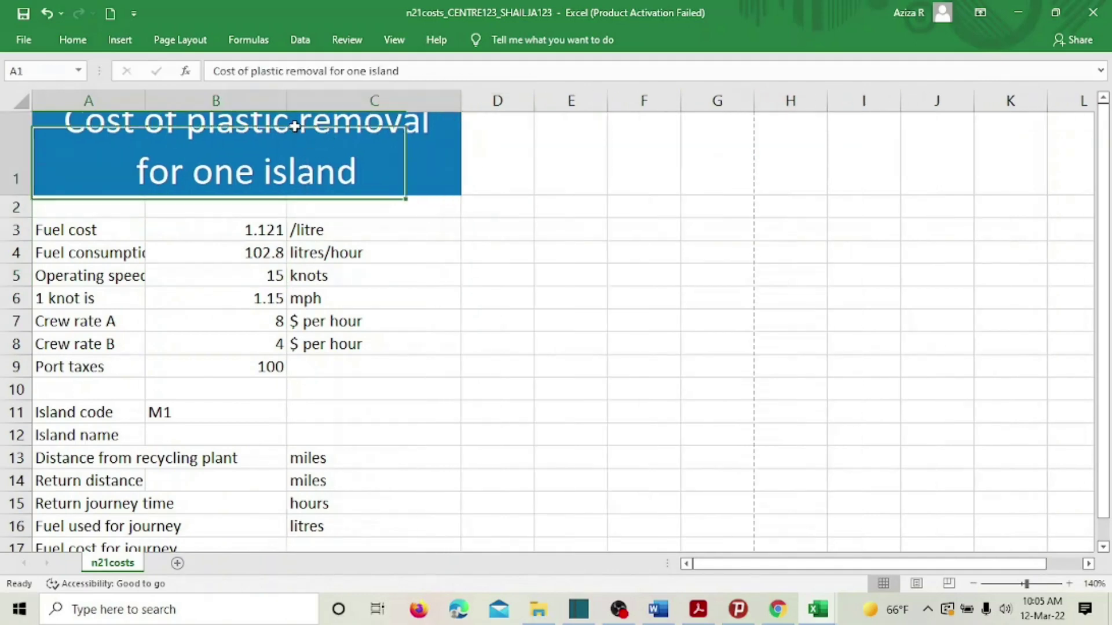
pyautogui.doubleClick(298, 125)
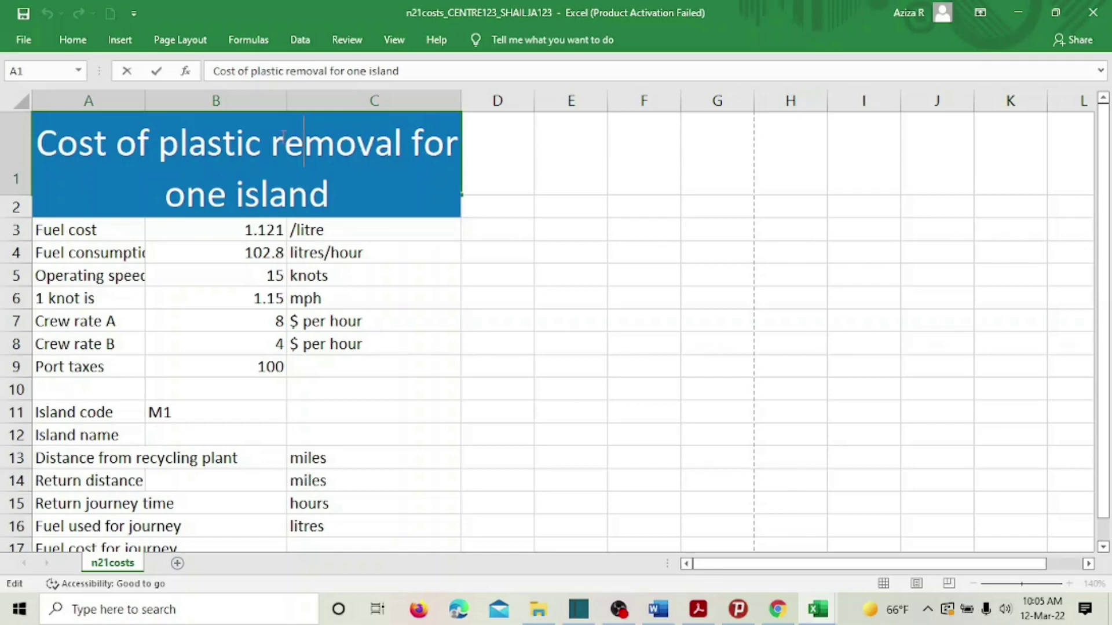
pyautogui.press('Return')
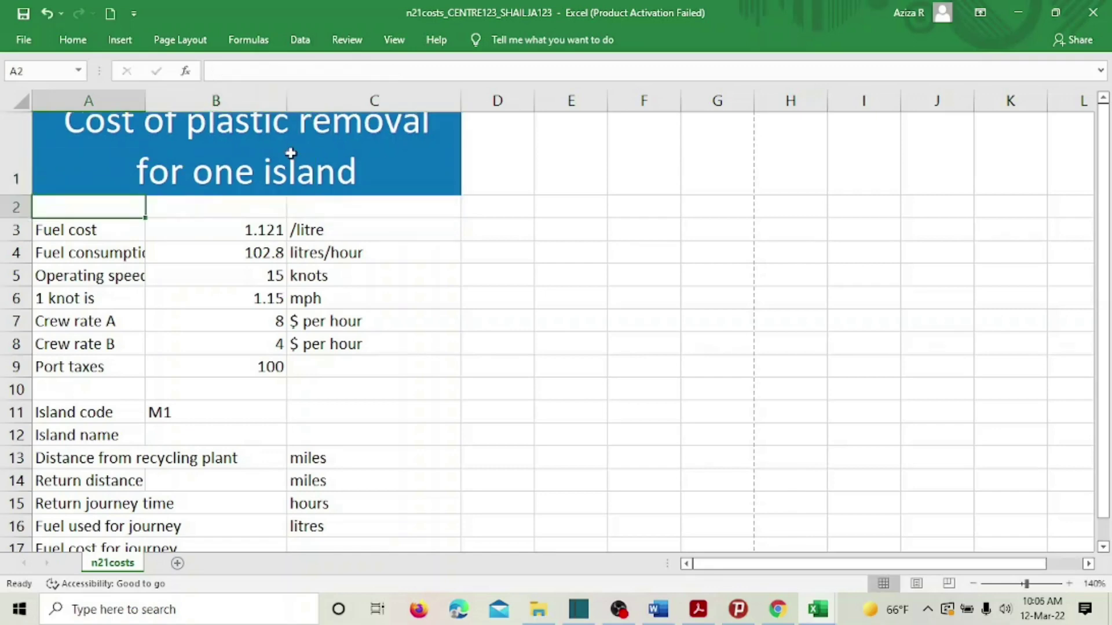
pyautogui.click(292, 122)
pyautogui.doubleClick(297, 124)
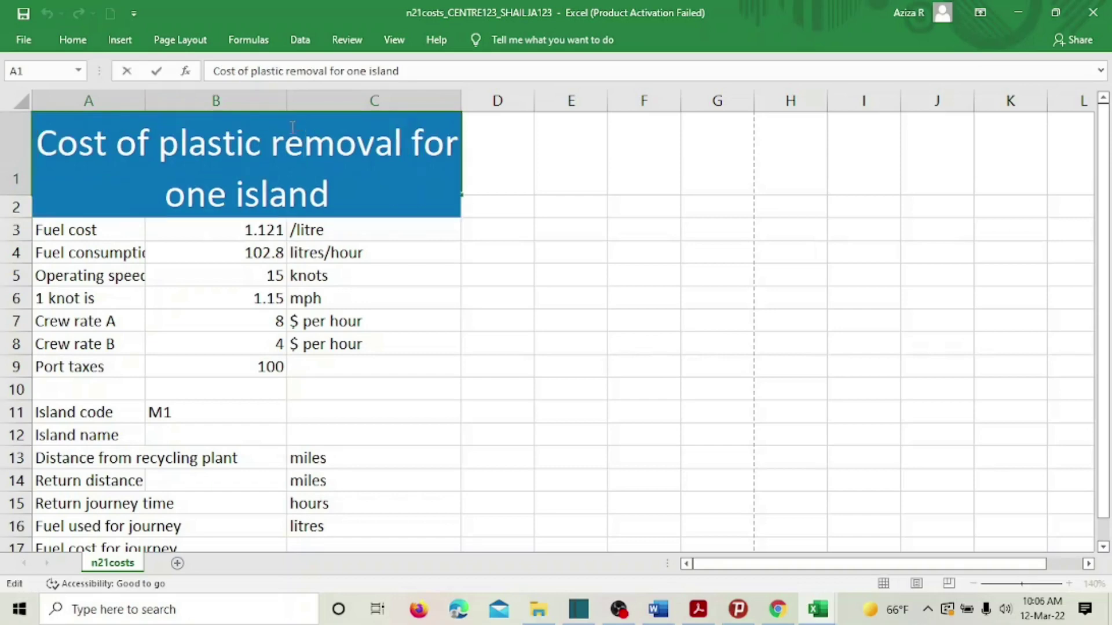
pyautogui.click(275, 146)
# Narrow column B so the title wraps as 'Cost of plastic' / 'removal for one island'
pyautogui.moveTo(289, 99); pyautogui.dragTo(248, 104)
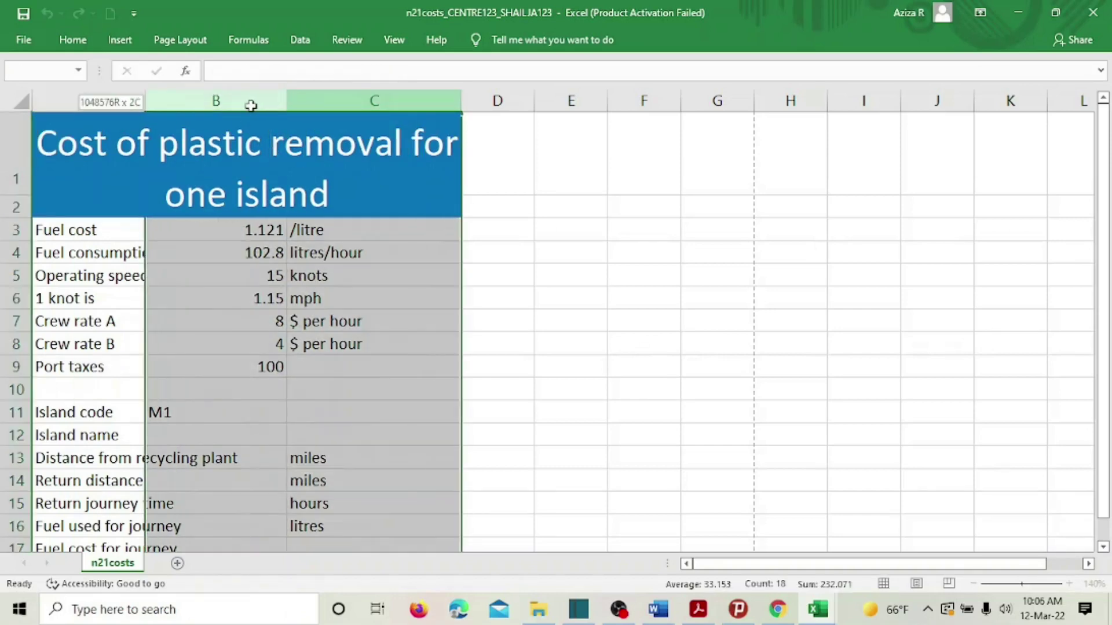
pyautogui.click(566, 251)
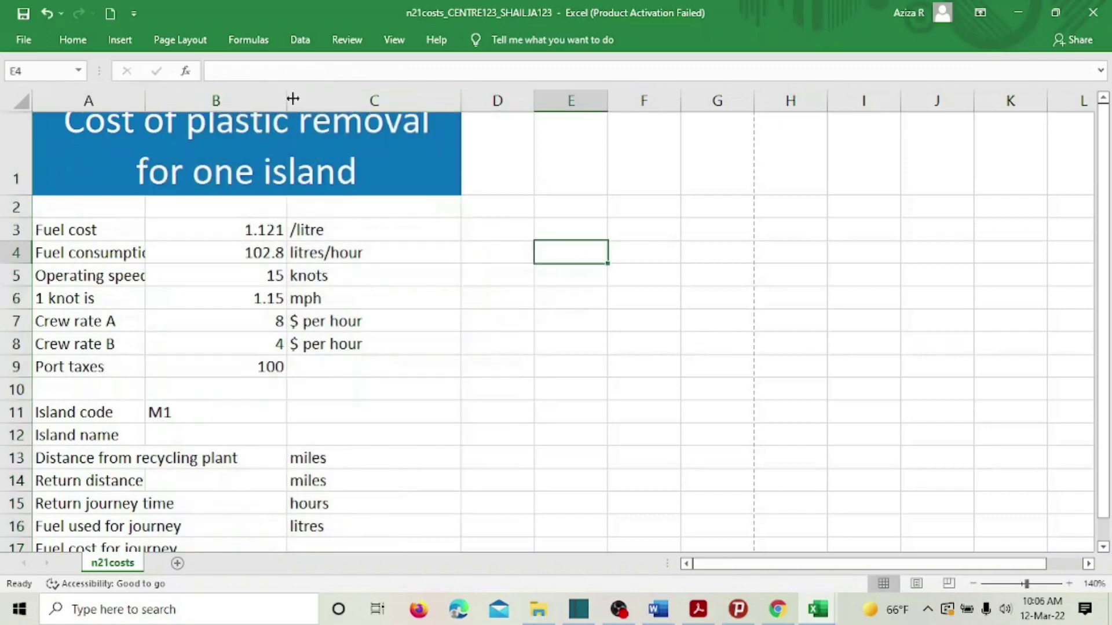
pyautogui.moveTo(289, 100); pyautogui.dragTo(235, 97)
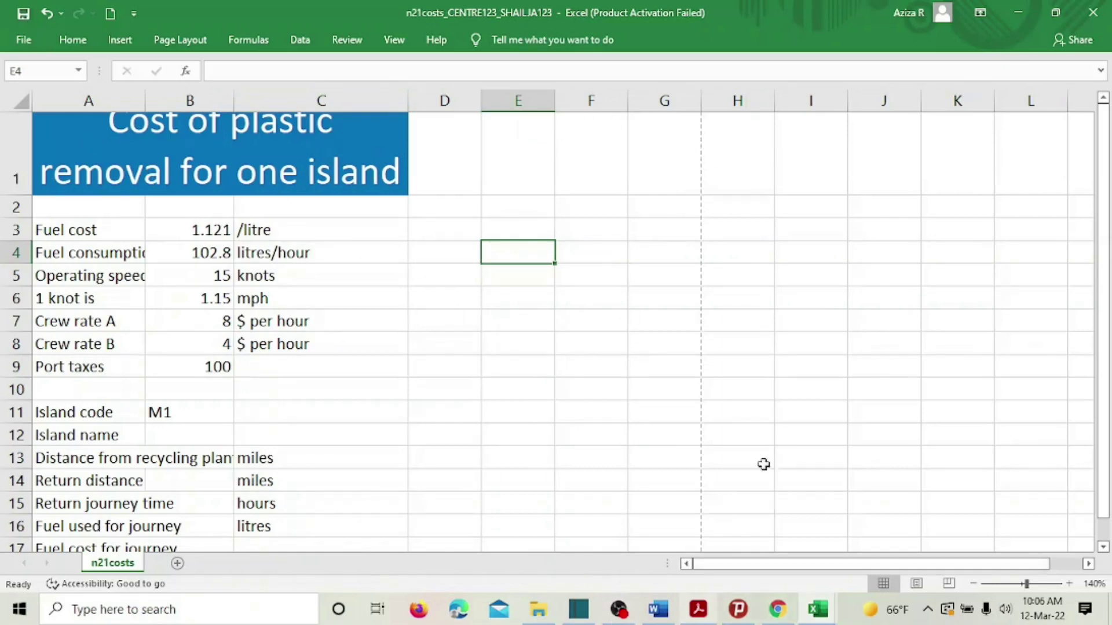
pyautogui.click(698, 609)
# Scroll the exam paper's sample sheet to Total cost of journey, then return to n21costs
pyautogui.scroll(-1, 507, 319)
pyautogui.scroll(-2, 508, 318)
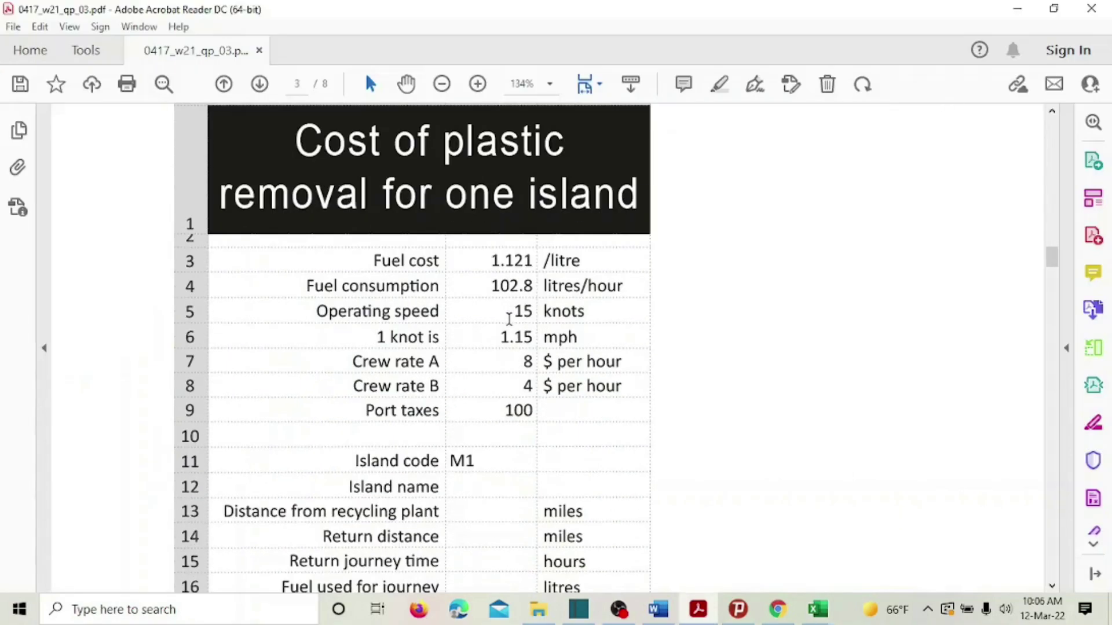
pyautogui.scroll(-4, 437, 275)
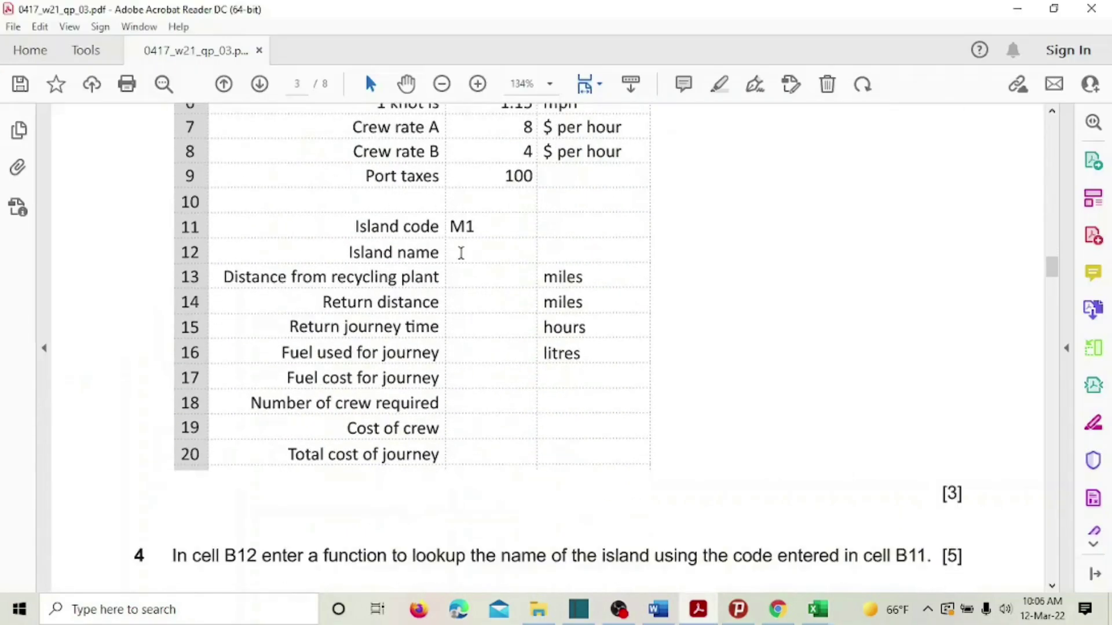
pyautogui.scroll(2, 459, 254)
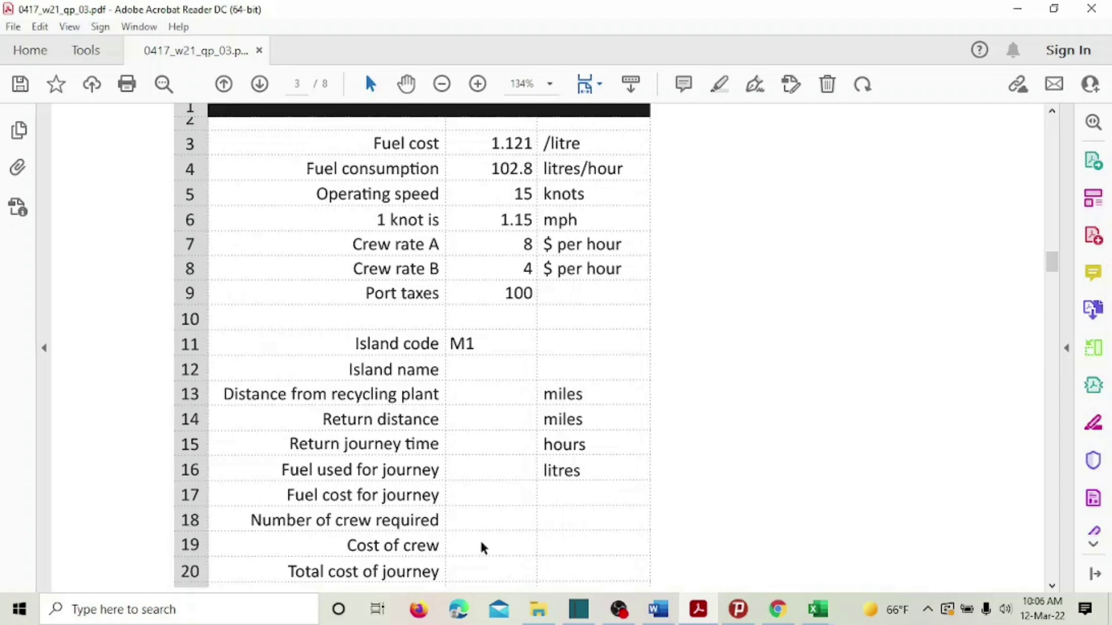
pyautogui.moveTo(817, 609)
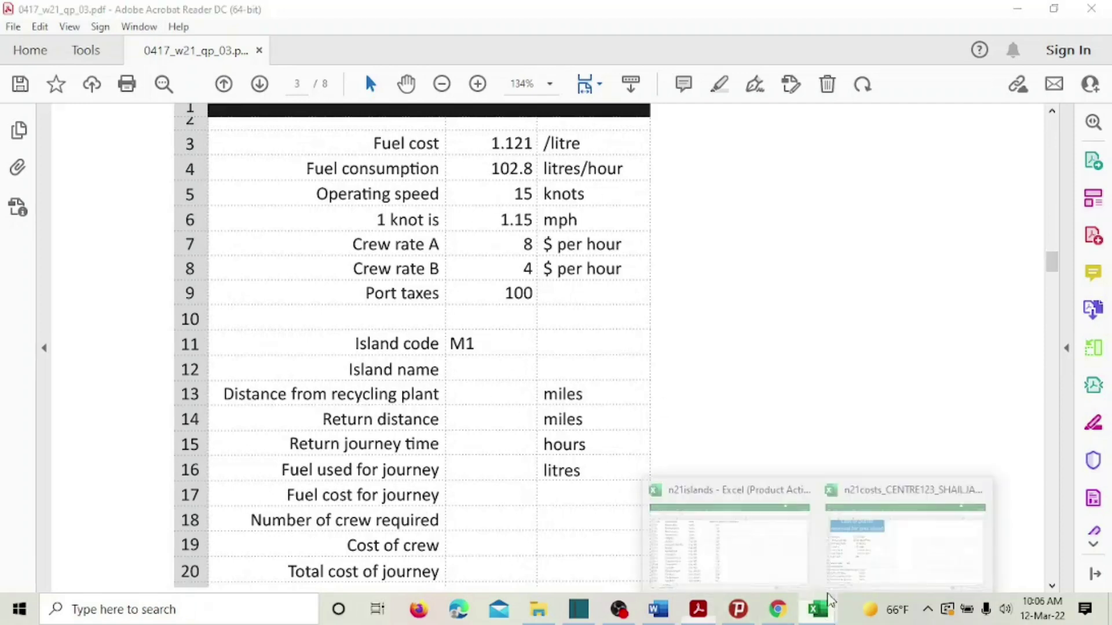
pyautogui.click(863, 556)
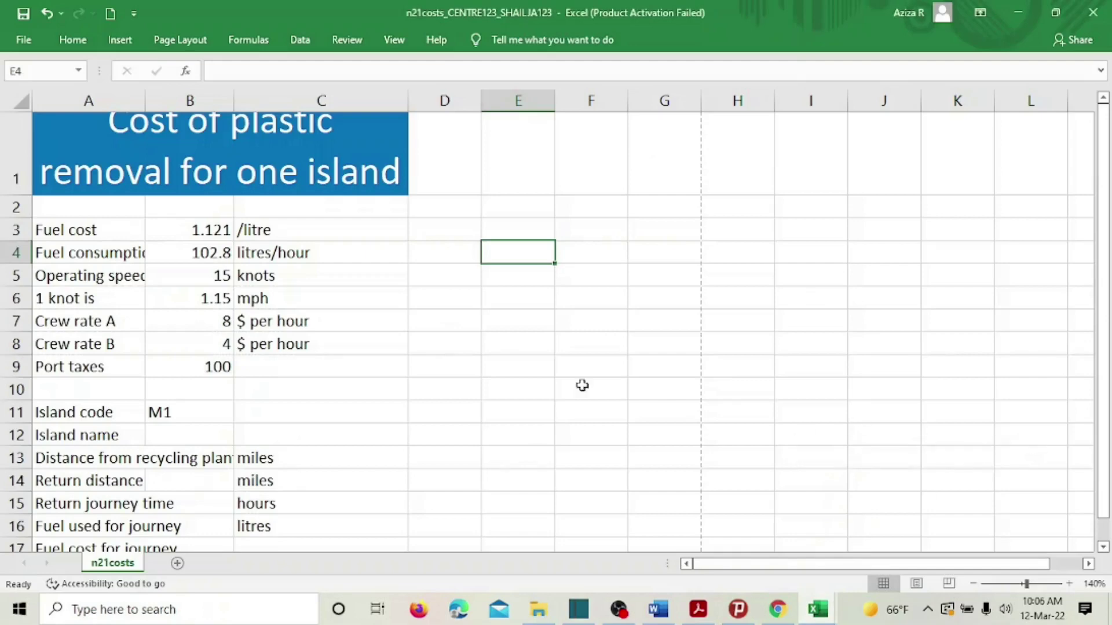
# Widen column A to about 27.71 so the row labels fit
pyautogui.scroll(-1, 361, 370)
pyautogui.scroll(-1, 361, 369)
pyautogui.scroll(2, 315, 238)
pyautogui.moveTo(149, 101); pyautogui.dragTo(187, 101)
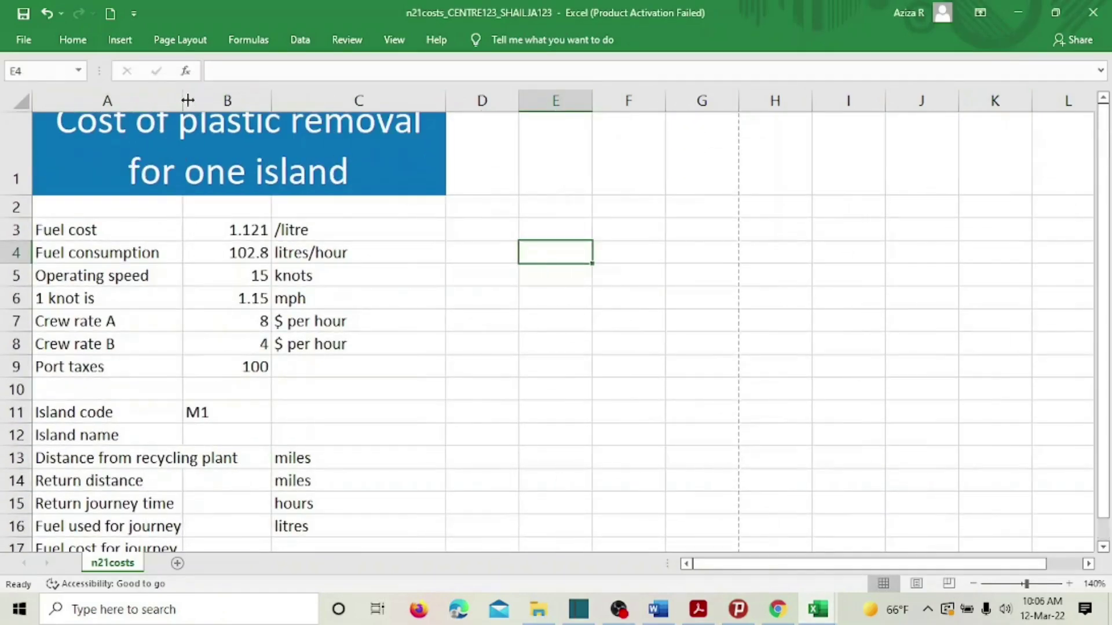
pyautogui.scroll(-3, 469, 386)
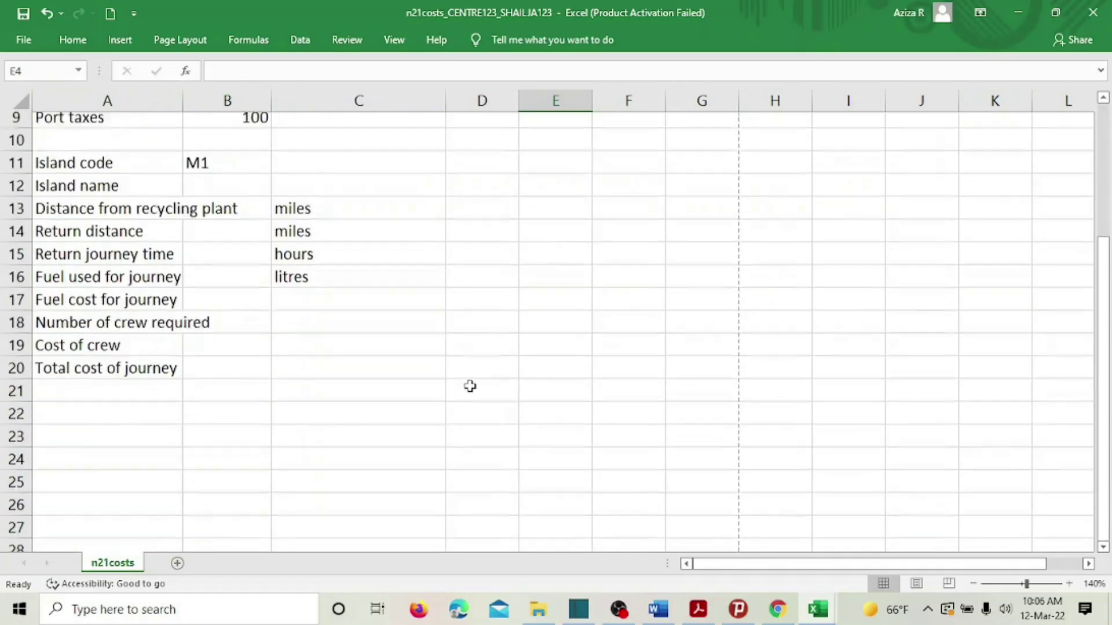
pyautogui.scroll(3, 469, 386)
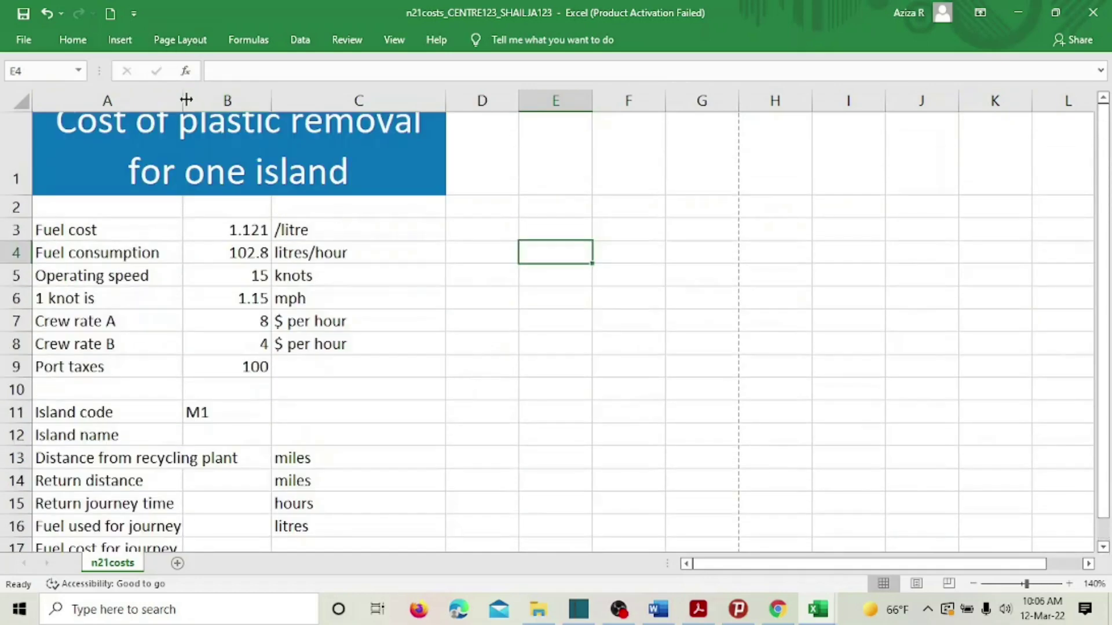
pyautogui.moveTo(184, 99); pyautogui.dragTo(237, 119)
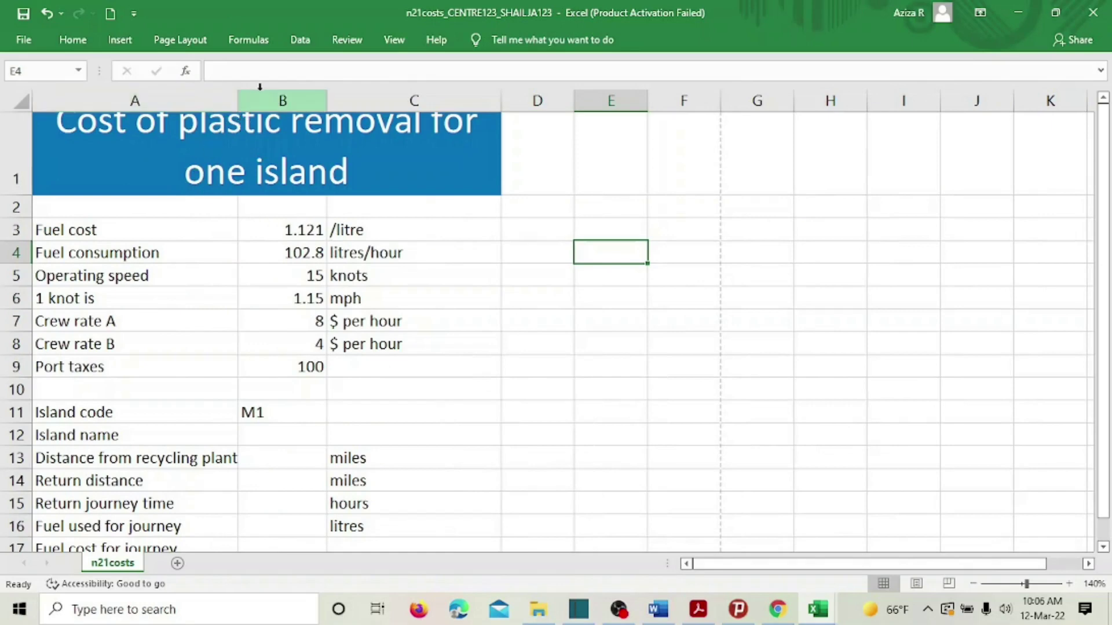
pyautogui.moveTo(237, 95); pyautogui.dragTo(257, 106)
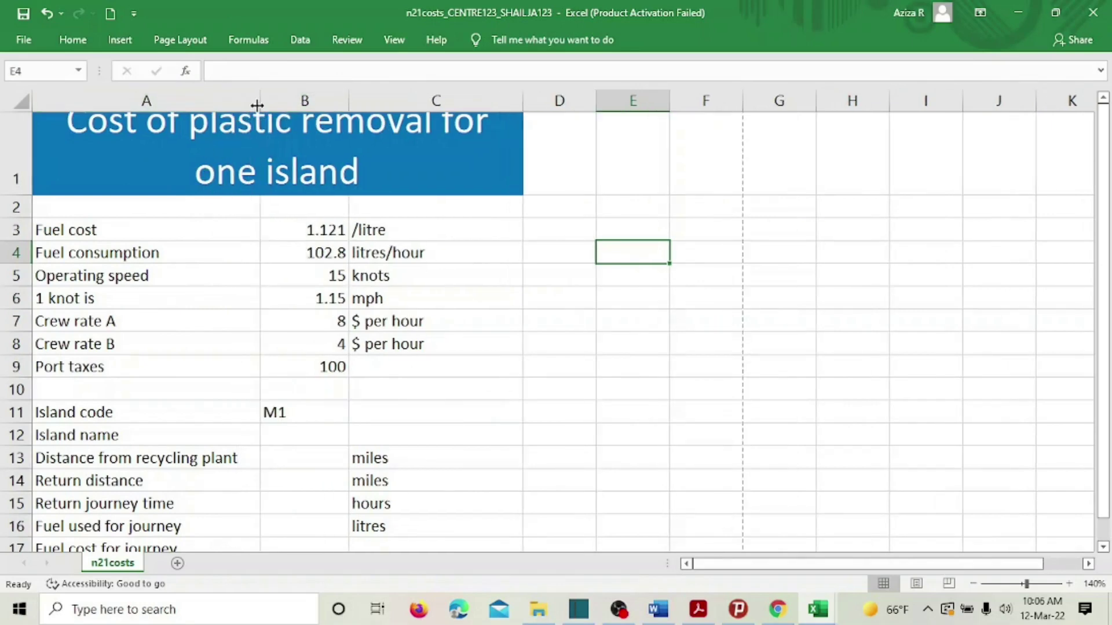
pyautogui.scroll(-5, 307, 186)
pyautogui.scroll(5, 307, 187)
# Put the merged A1 title into edit mode with the Home ribbon showing
pyautogui.click(308, 125)
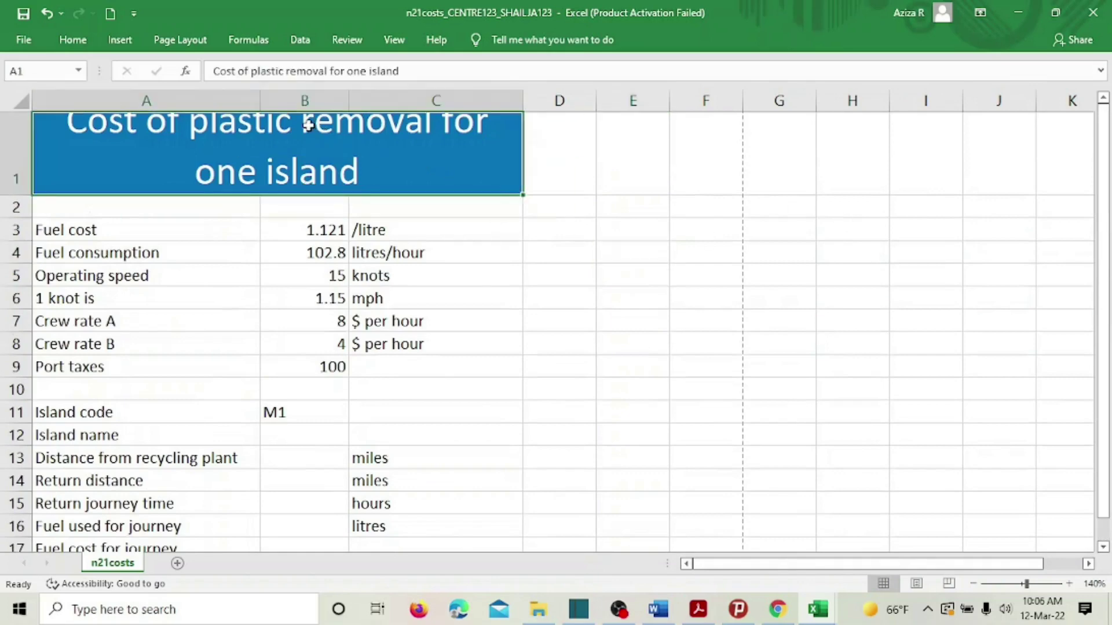
pyautogui.doubleClick(304, 124)
pyautogui.press('Return')
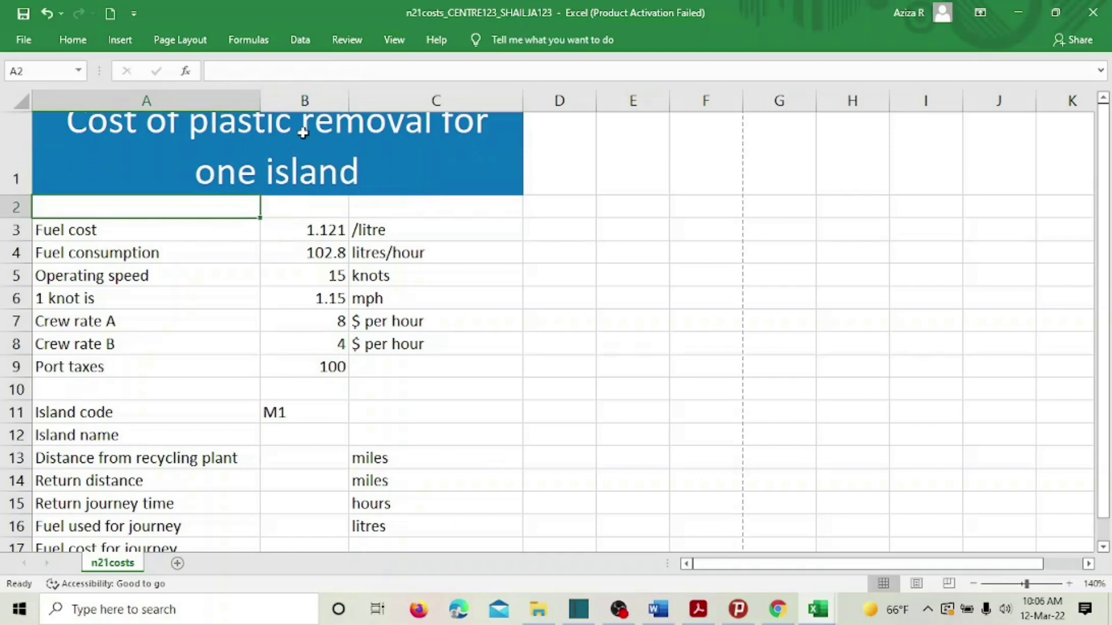
pyautogui.click(305, 125)
pyautogui.doubleClick(303, 125)
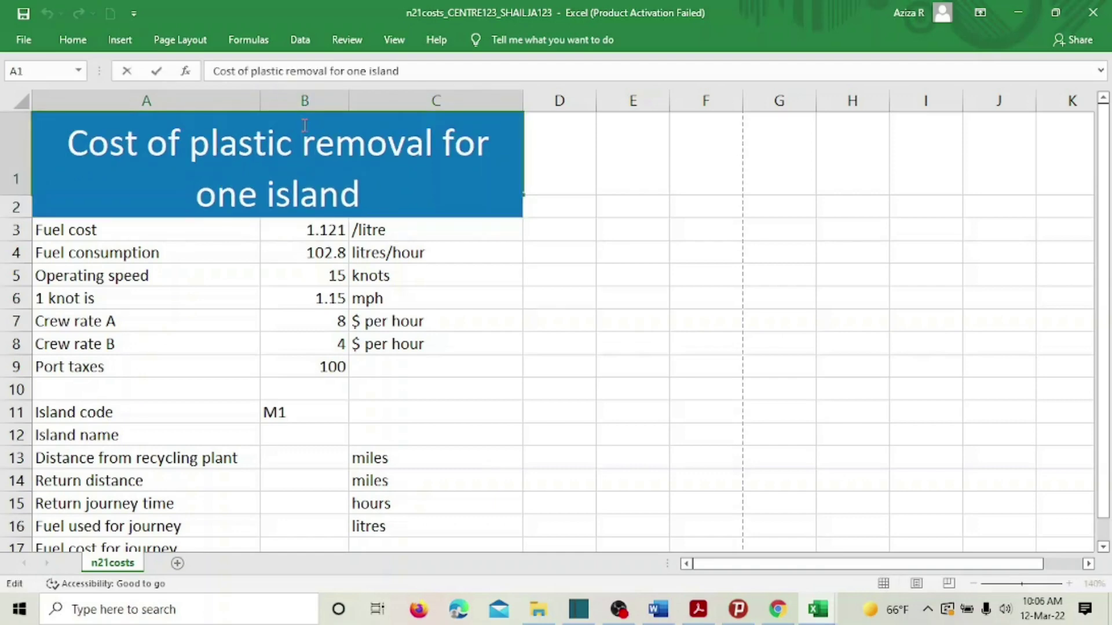
pyautogui.click(74, 39)
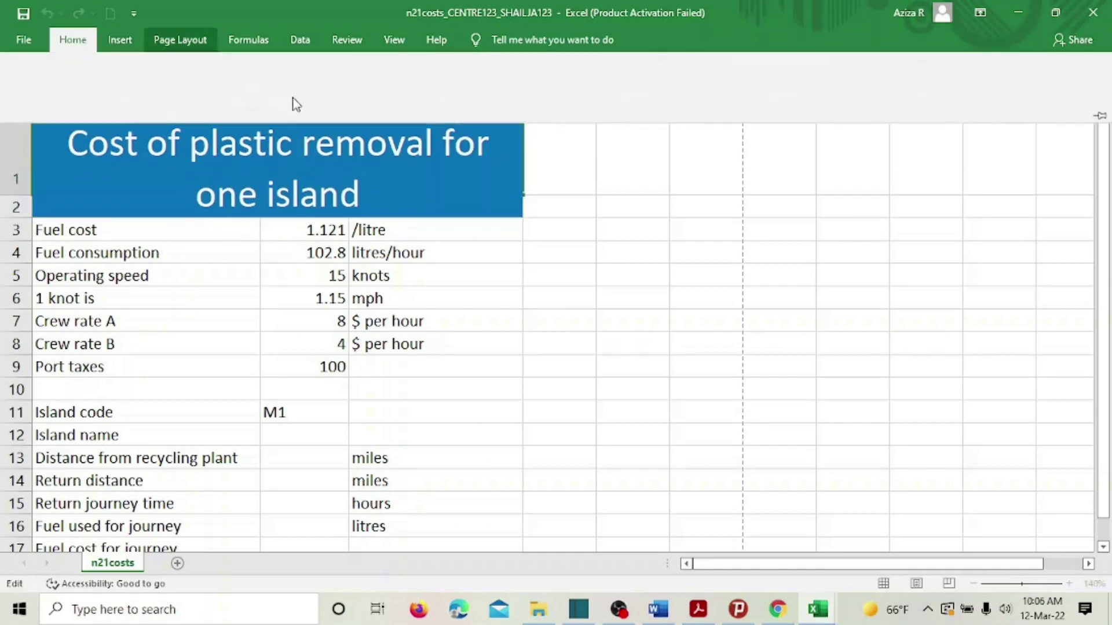
# Reapply Wrap Text to the merged A1 title by toggling it off and on
pyautogui.click(300, 150)
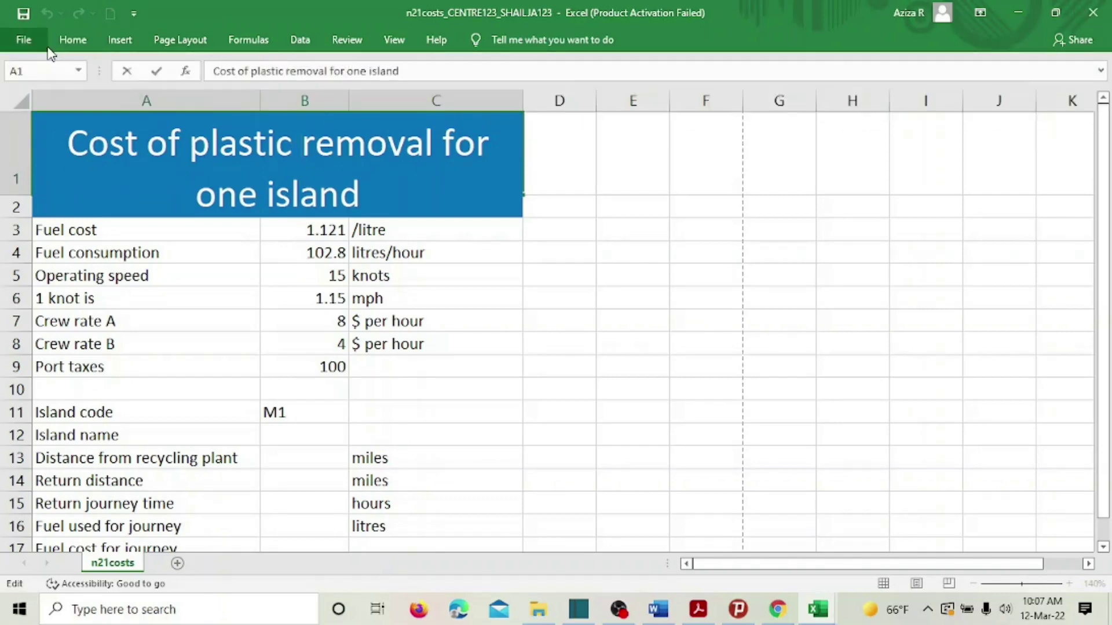
pyautogui.click(74, 40)
pyautogui.click(390, 216)
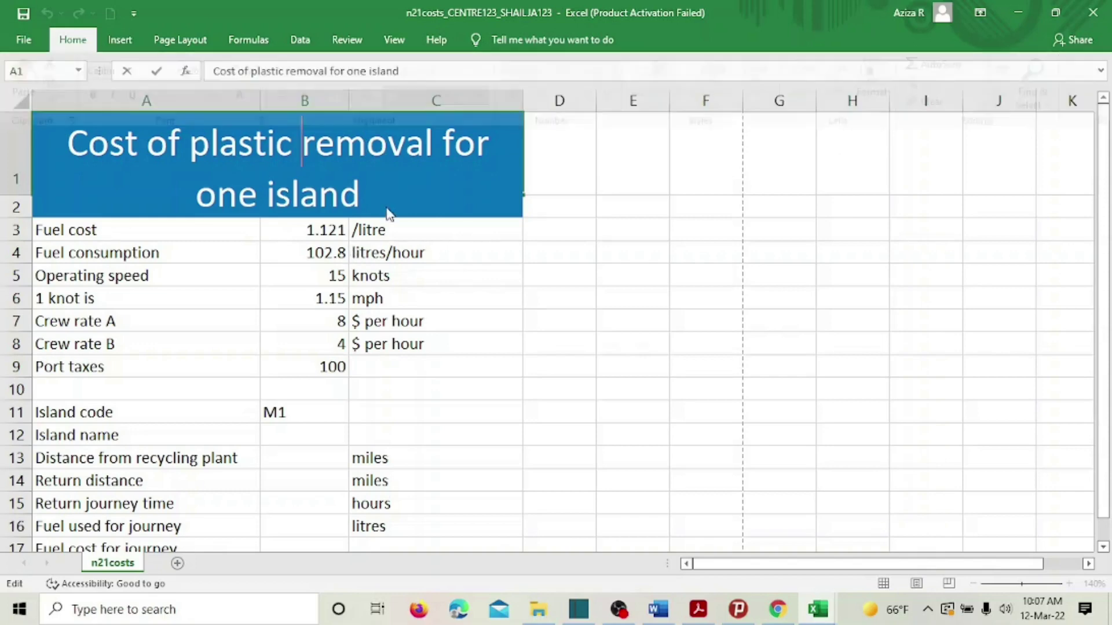
pyautogui.click(484, 219)
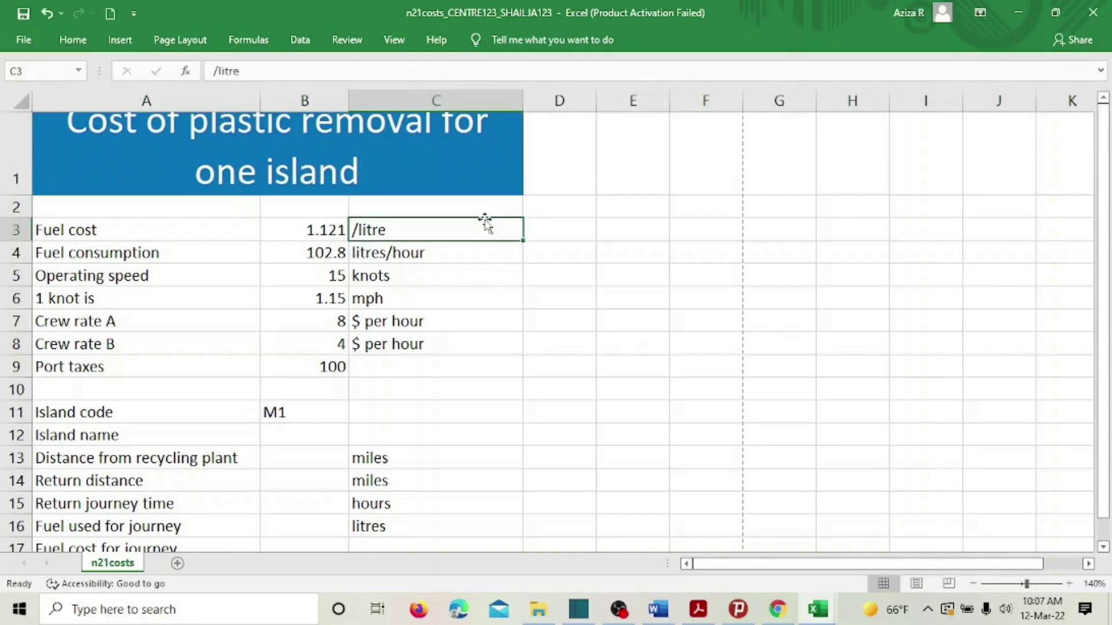
pyautogui.click(484, 189)
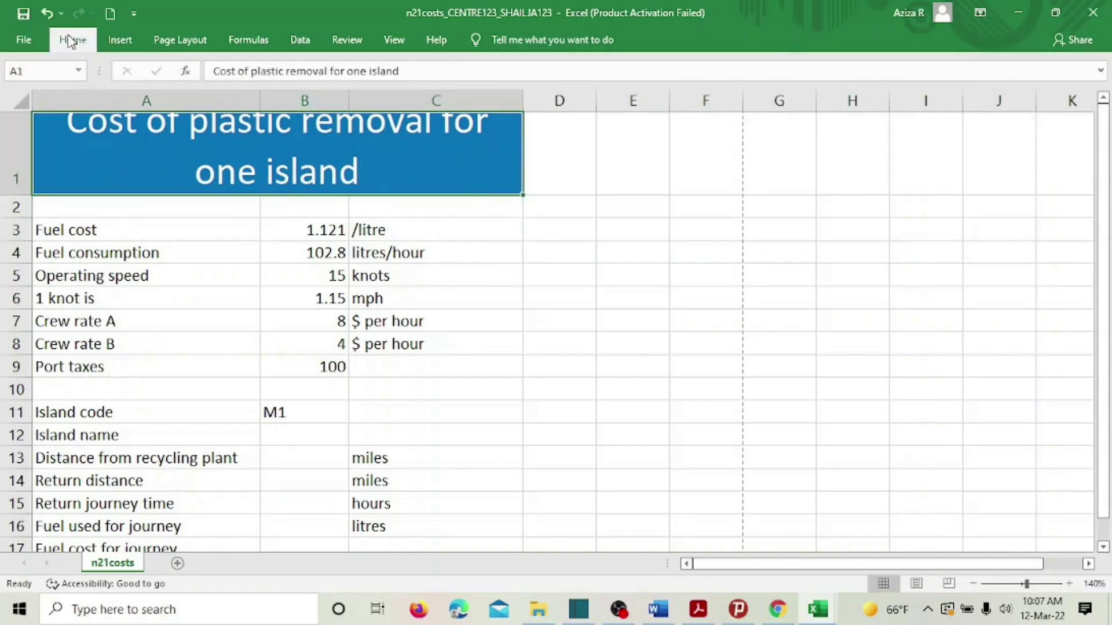
pyautogui.click(72, 39)
pyautogui.click(425, 71)
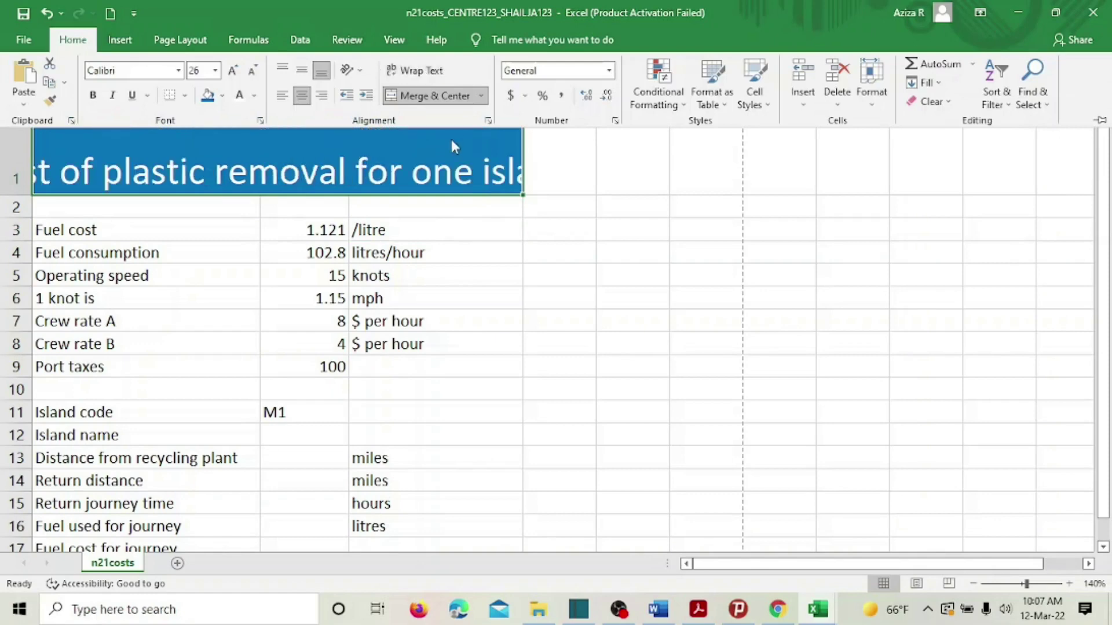
pyautogui.click(421, 71)
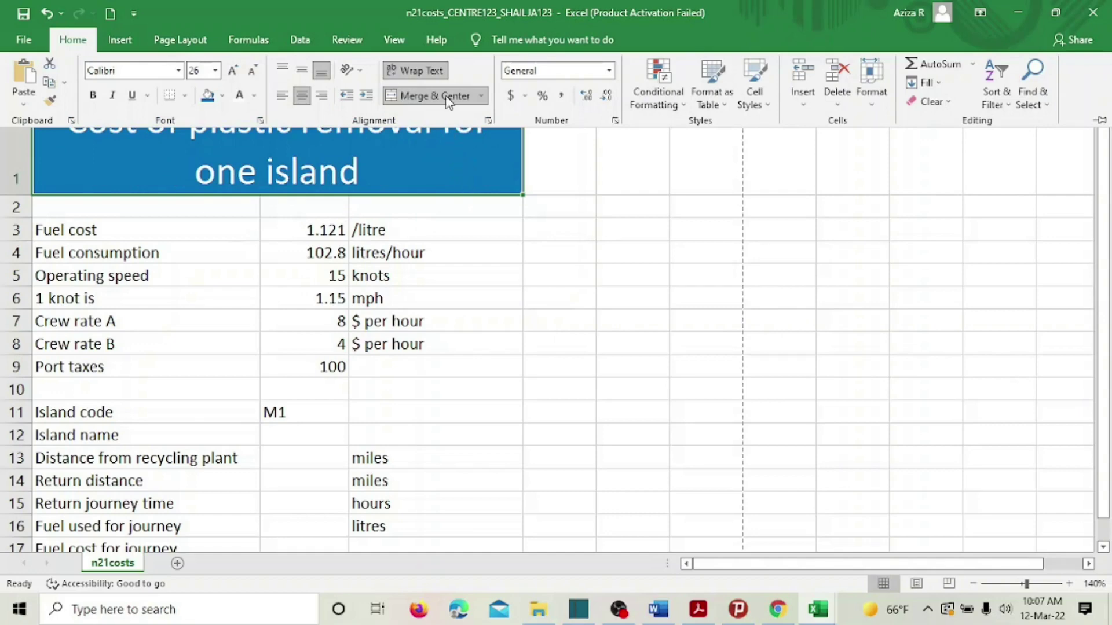
# Insert a line break before 'removal' so the title reads 'Cost of plastic' / 'removal for one island'
pyautogui.click(339, 152)
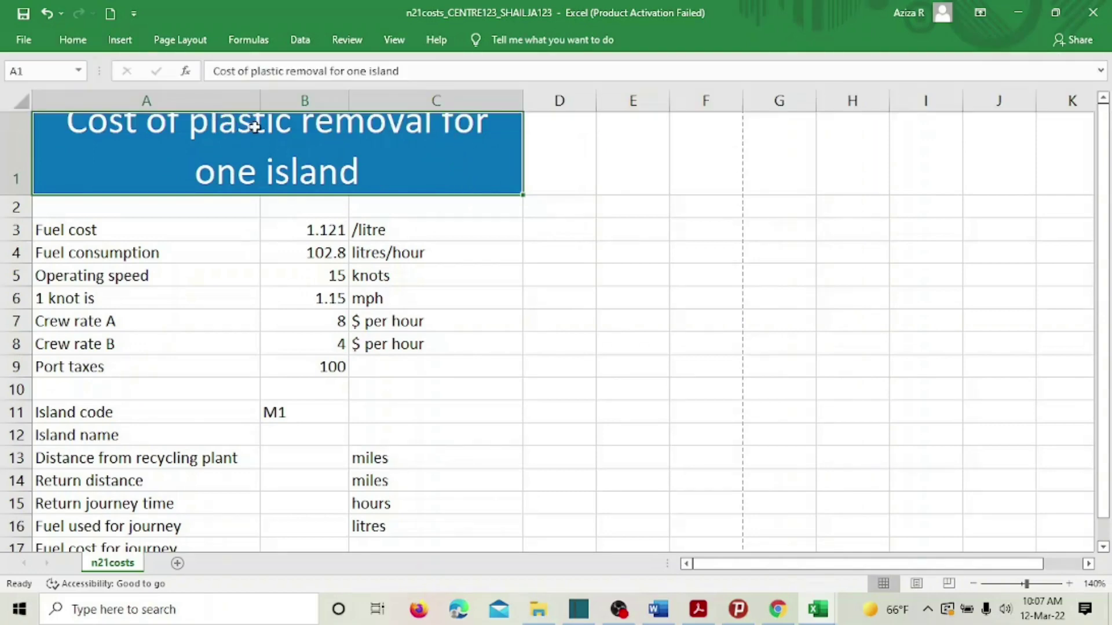
pyautogui.doubleClick(302, 122)
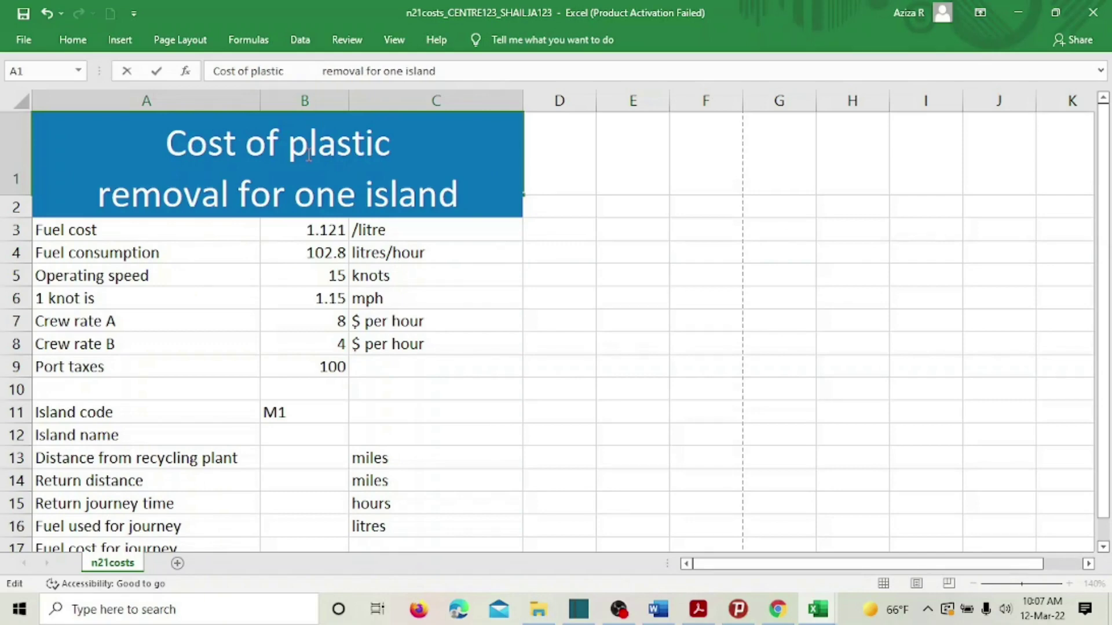
pyautogui.click(604, 230)
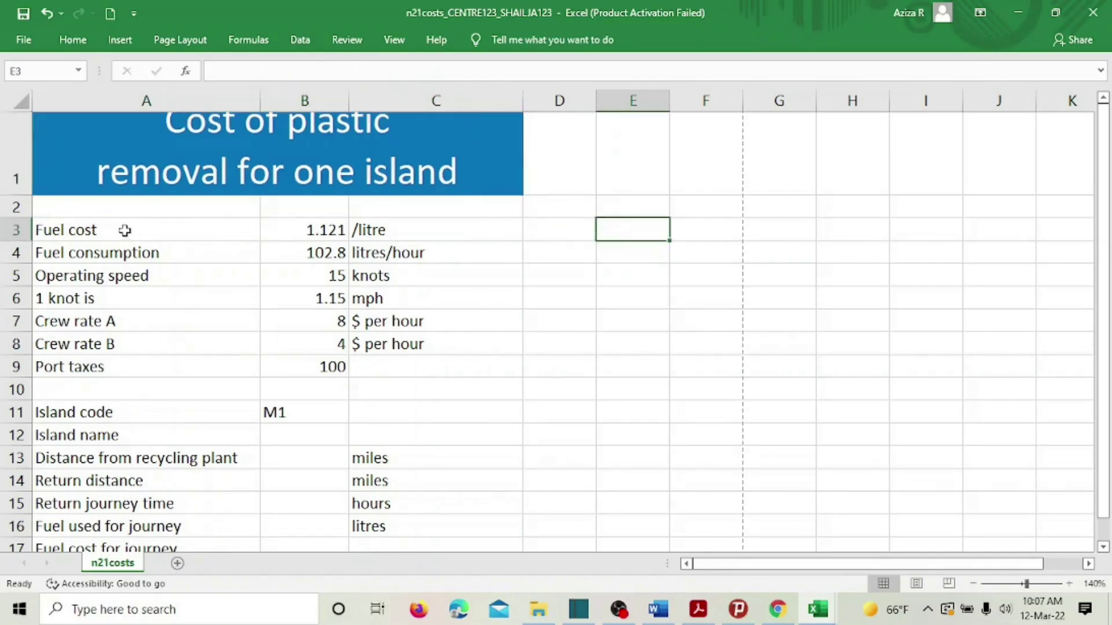
# Right-align the labels in A3:A20, then switch to the question paper PDF
pyautogui.moveTo(124, 230); pyautogui.dragTo(143, 493)
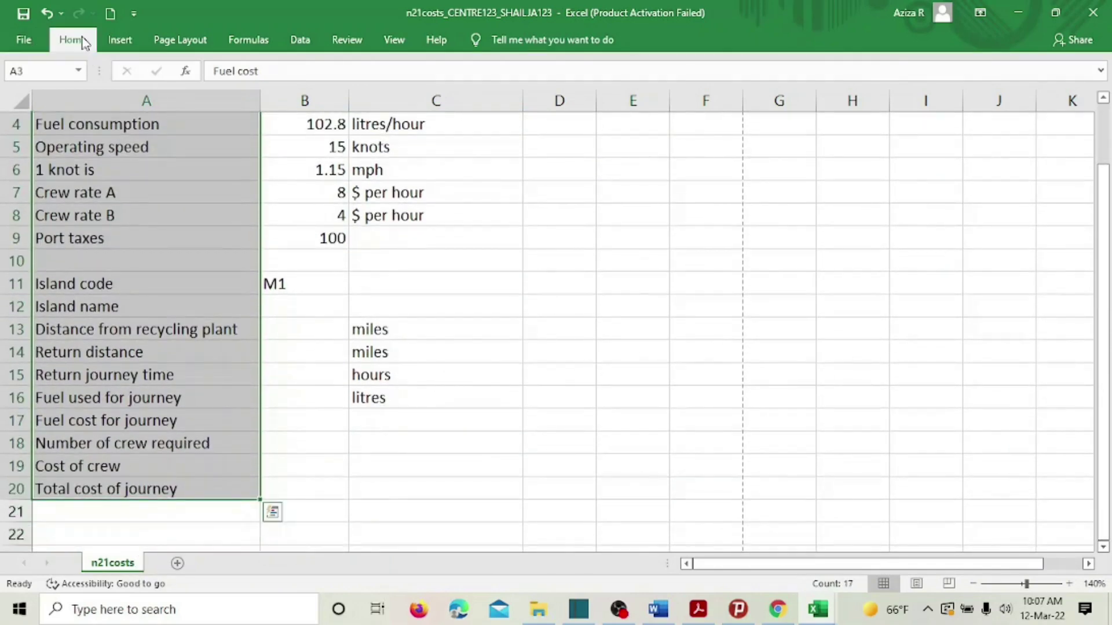
pyautogui.click(73, 40)
pyautogui.click(320, 95)
pyautogui.scroll(2, 475, 319)
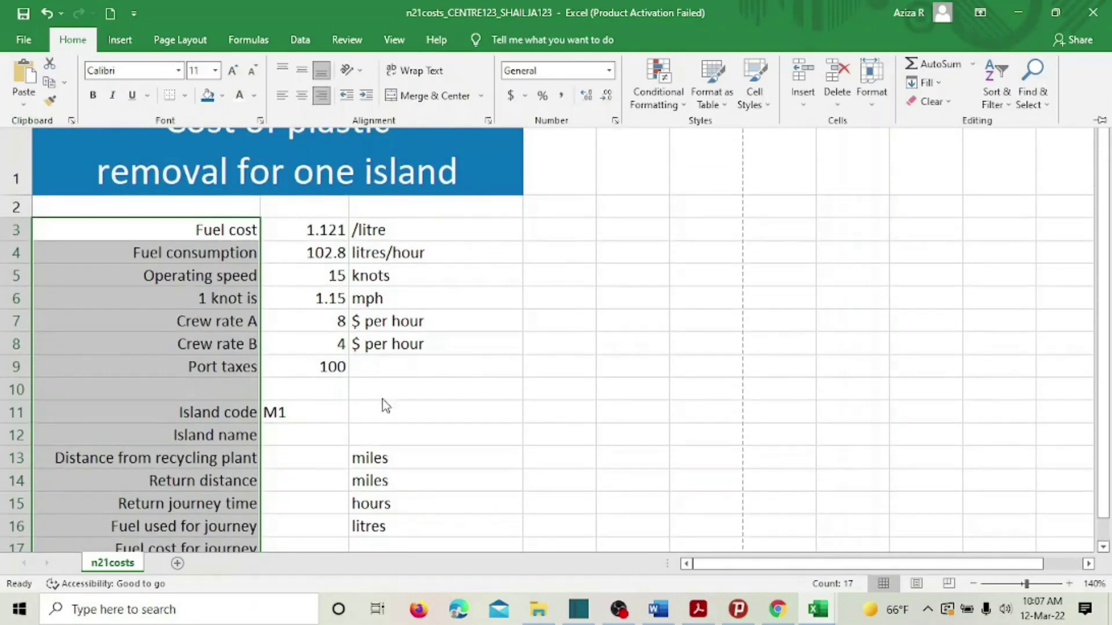
pyautogui.click(698, 609)
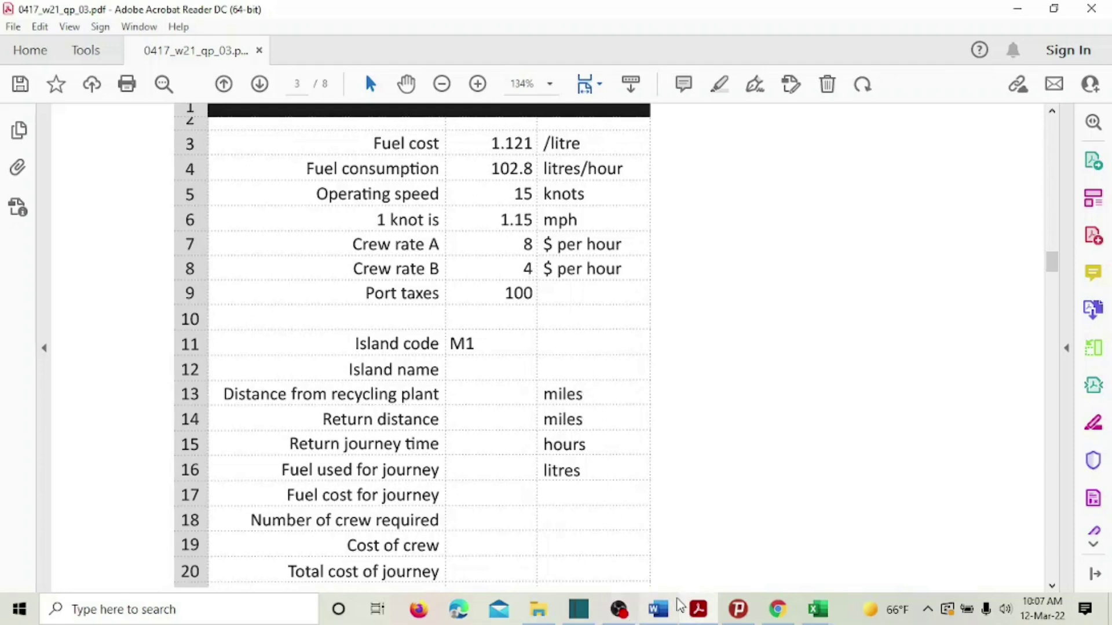
# Read lookup questions 4–6 in the exam paper, then return to the n21costs workbook
pyautogui.moveTo(818, 610)
pyautogui.click(898, 558)
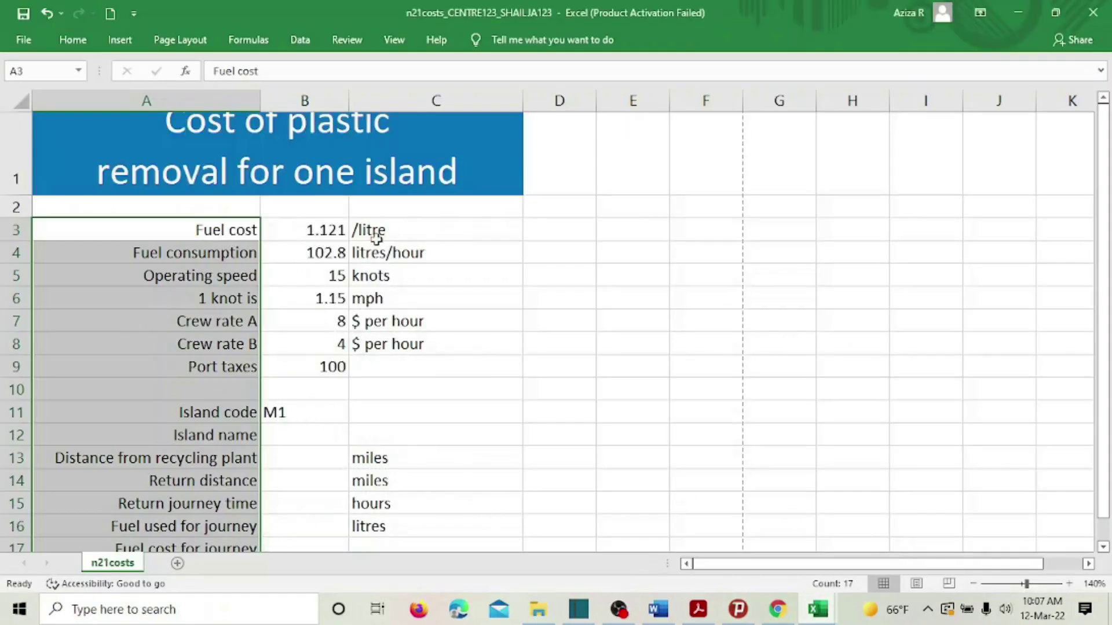
pyautogui.scroll(-1, 546, 461)
pyautogui.scroll(-3, 546, 461)
pyautogui.scroll(3, 546, 461)
pyautogui.click(698, 608)
pyautogui.scroll(-5, 531, 432)
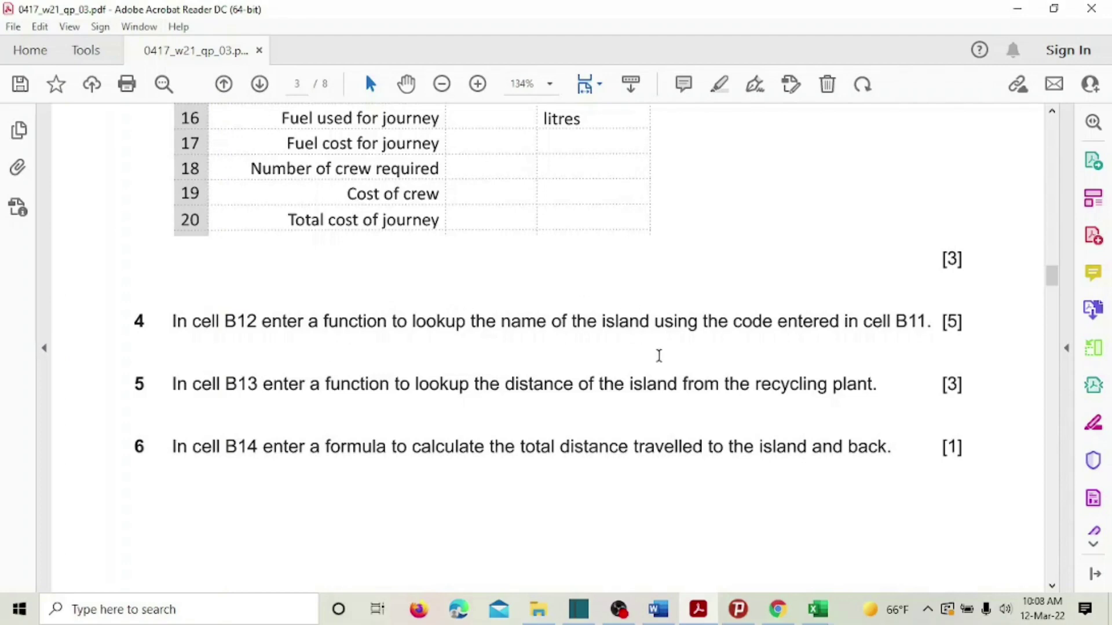
pyautogui.moveTo(818, 608)
pyautogui.click(868, 542)
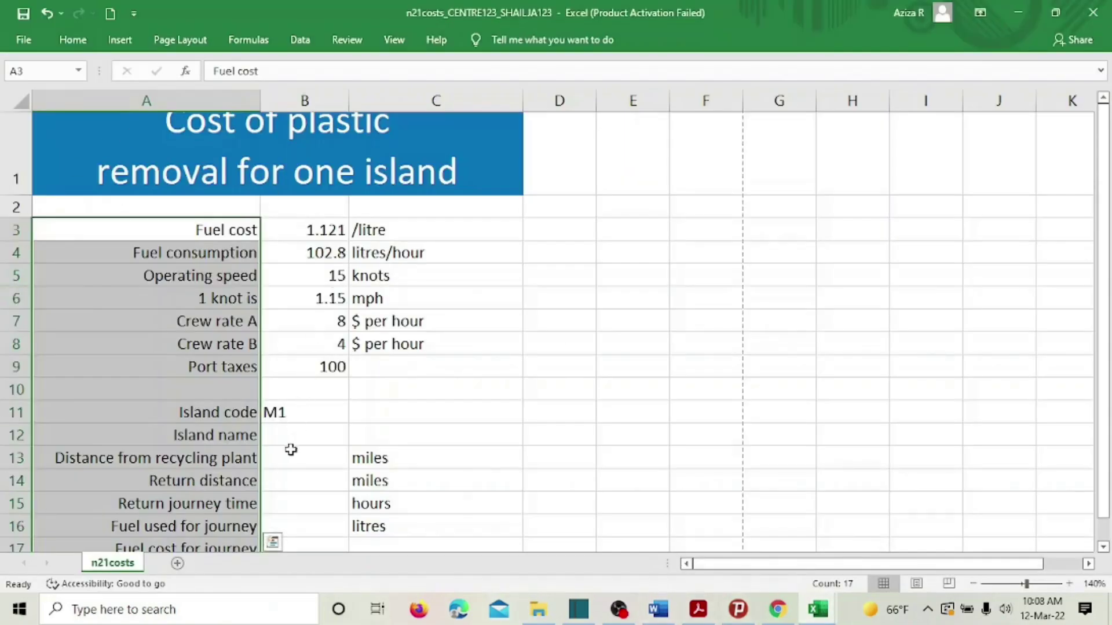
pyautogui.click(294, 432)
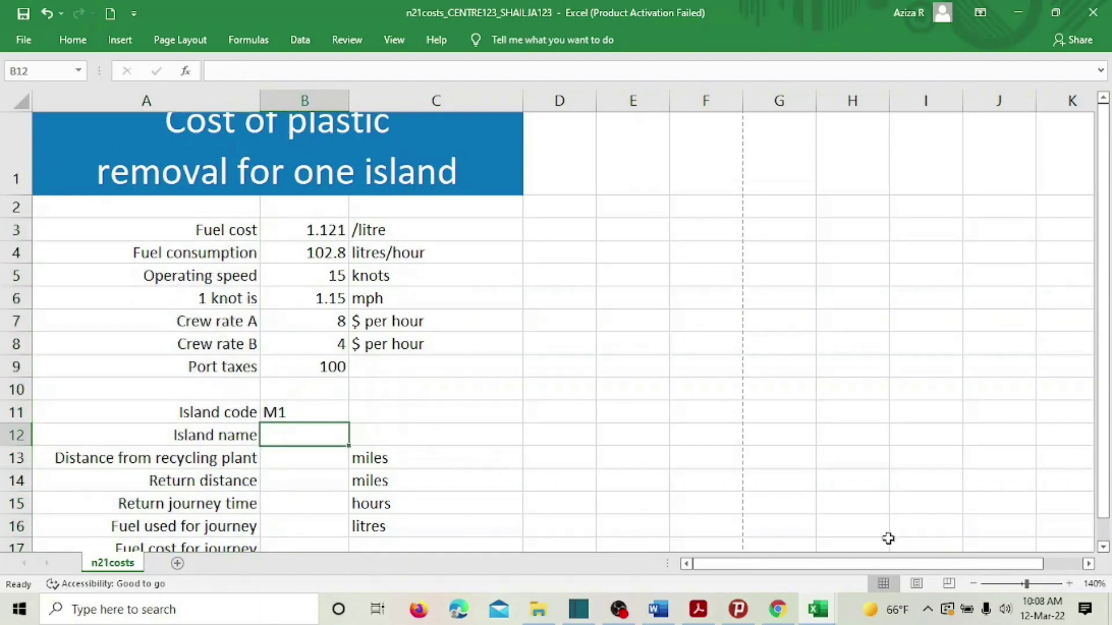
pyautogui.click(818, 610)
pyautogui.click(744, 549)
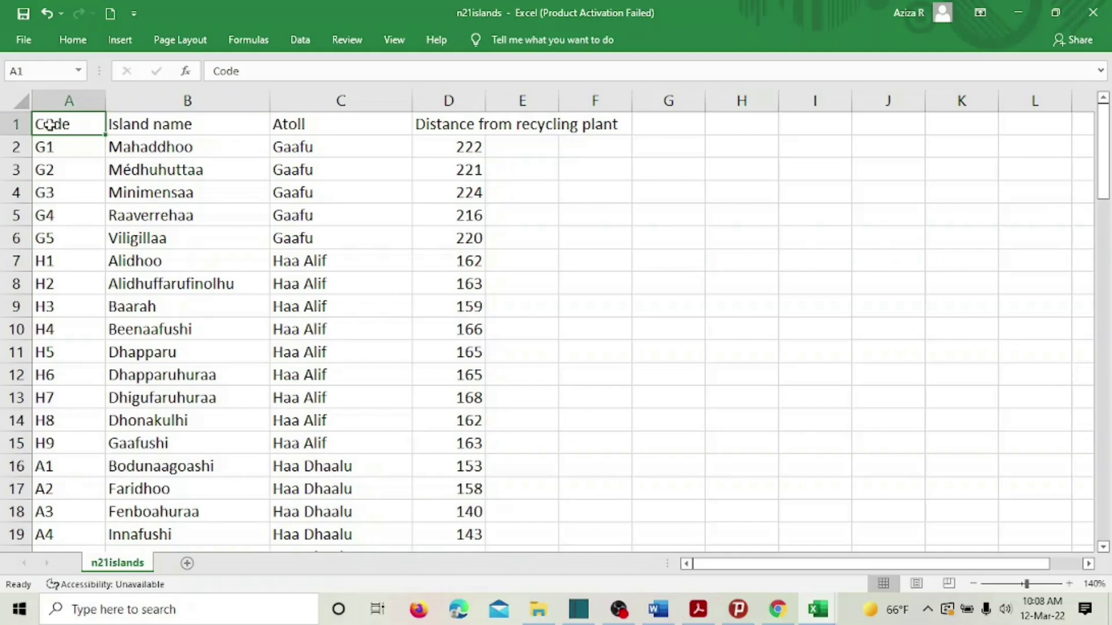
pyautogui.moveTo(818, 608)
pyautogui.click(884, 544)
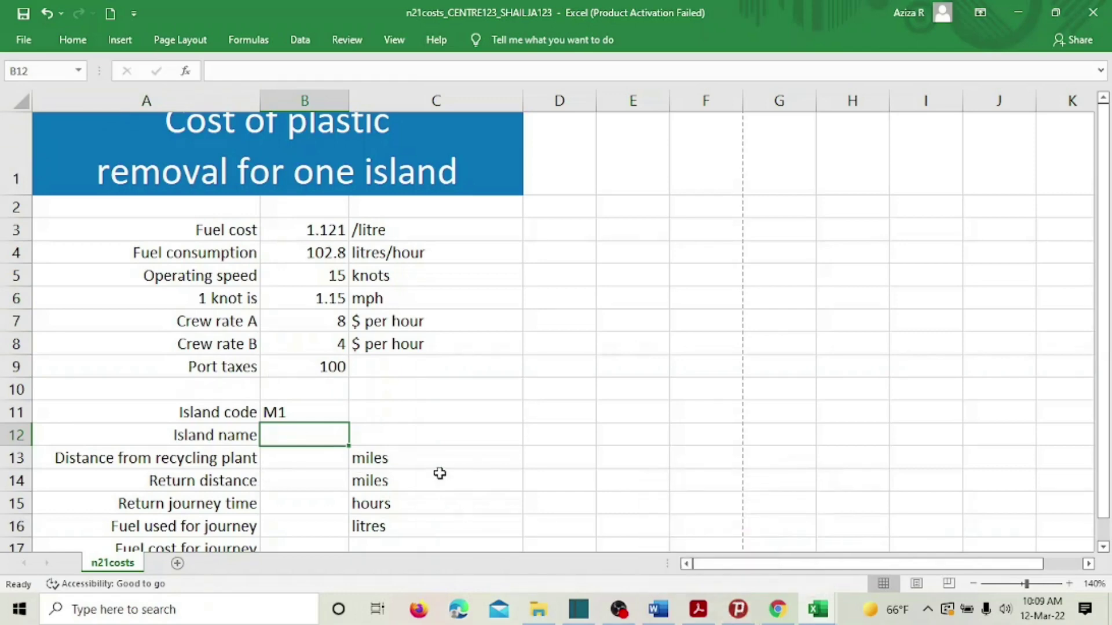
# Begin B12's formula as =VLOOKUP( with cell B11 as the lookup value
pyautogui.write('=')
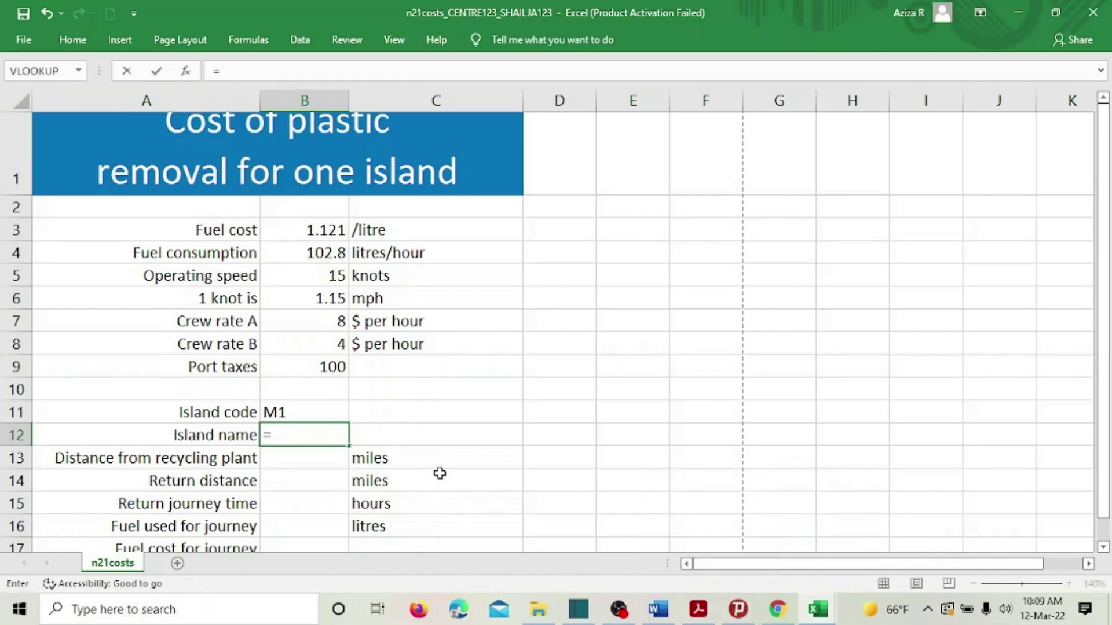
pyautogui.write('VLOO')
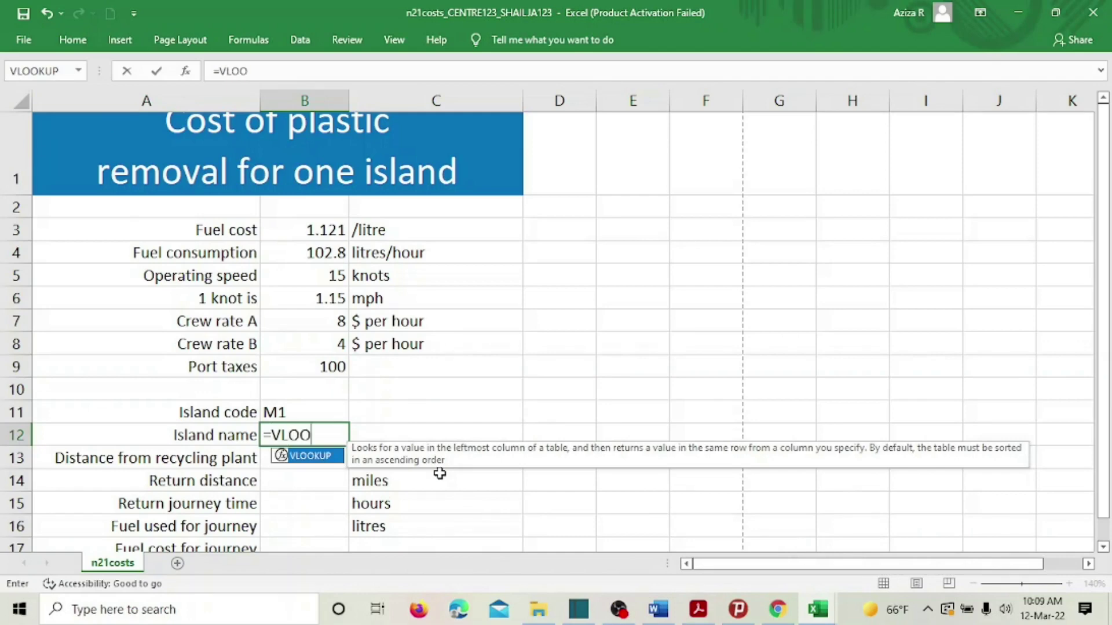
pyautogui.write('KUP(')
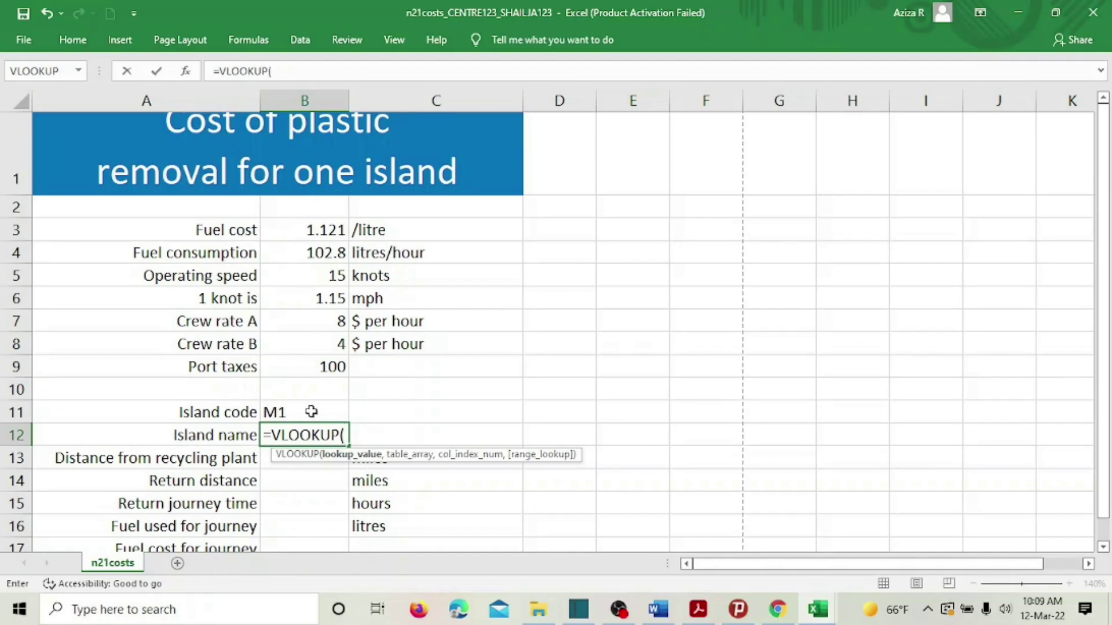
pyautogui.click(288, 412)
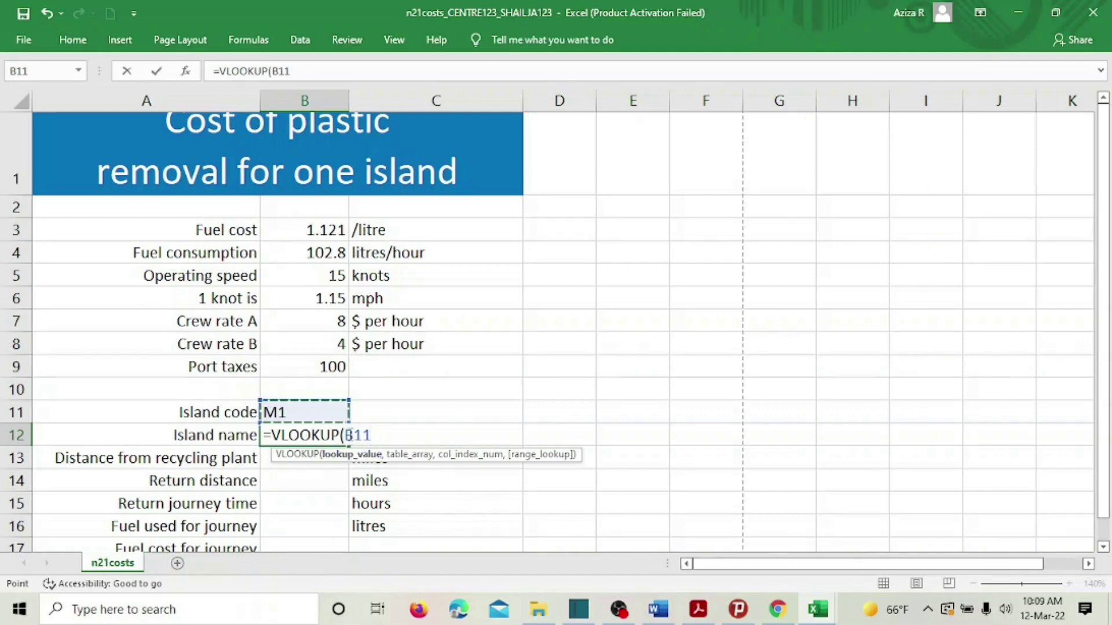
pyautogui.click(347, 435)
pyautogui.write('$')
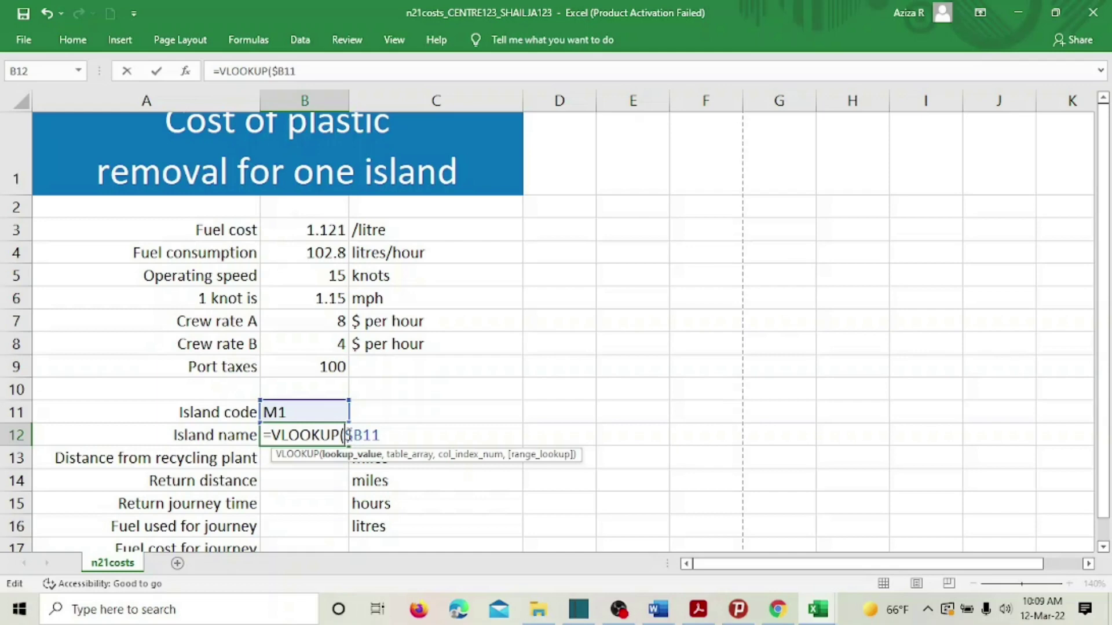
pyautogui.write('$')
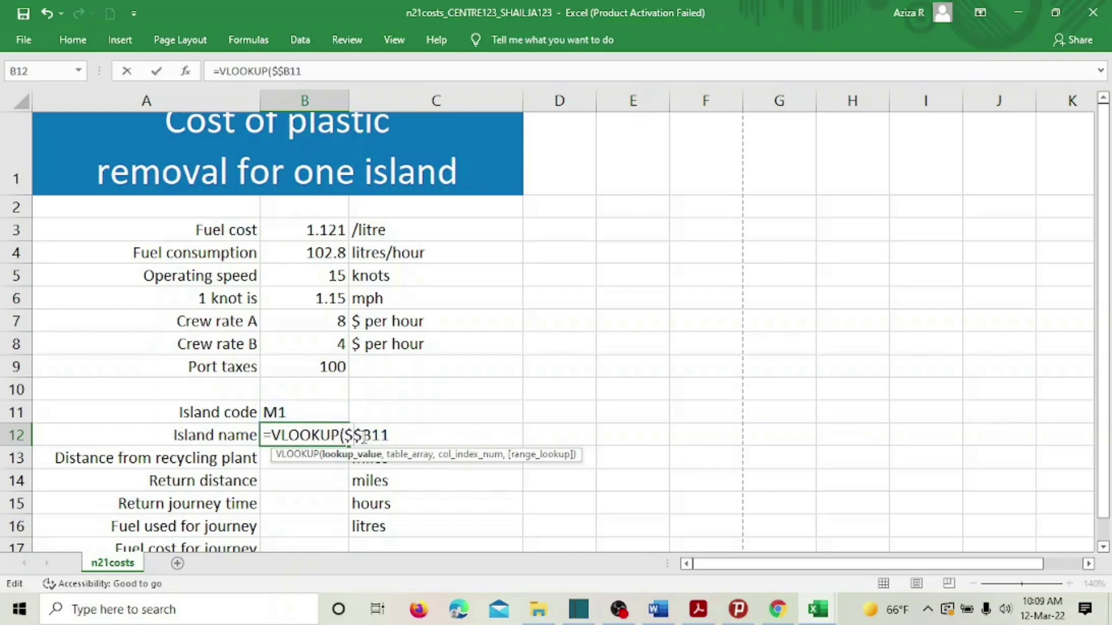
pyautogui.press('BackSpace')
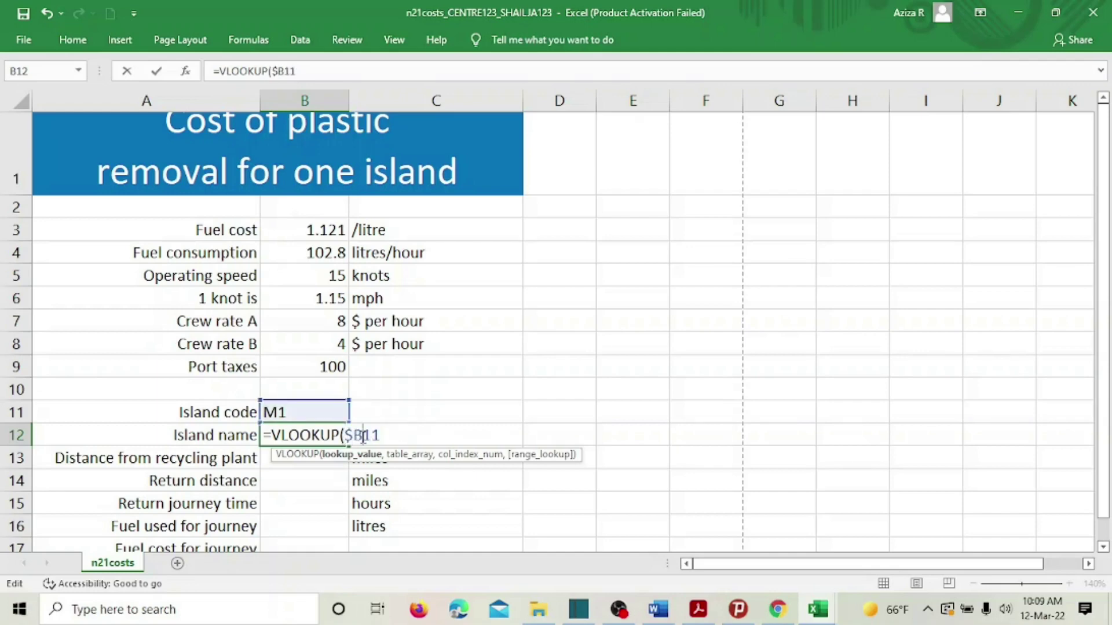
# Lock the reference as $B$11, add the comma, and bring up the n21islands workbook
pyautogui.doubleClick(362, 436)
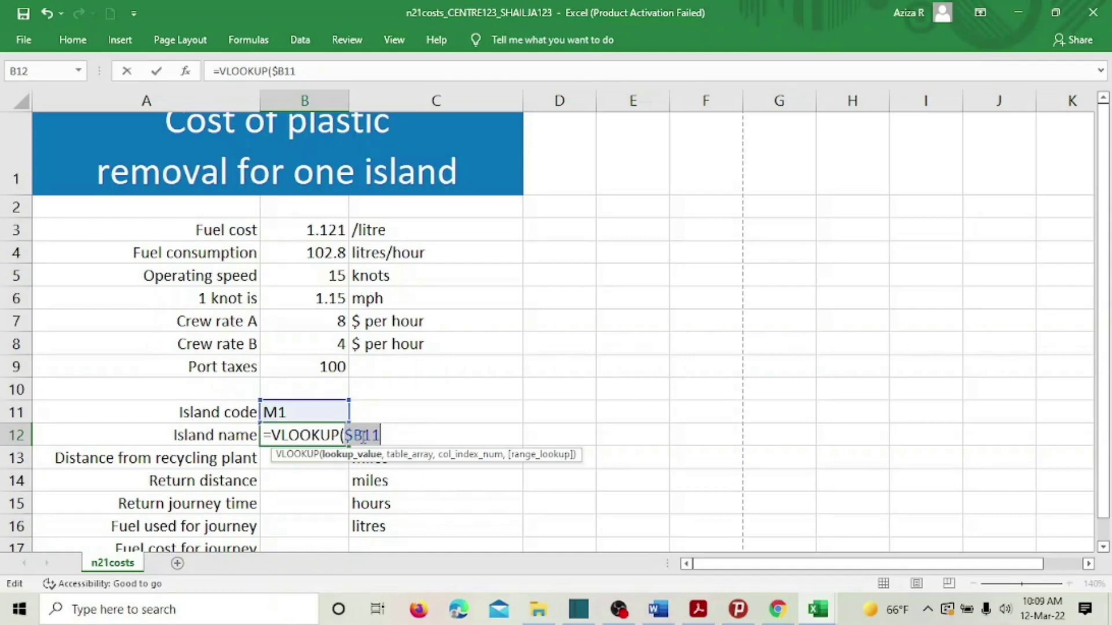
pyautogui.write('#')
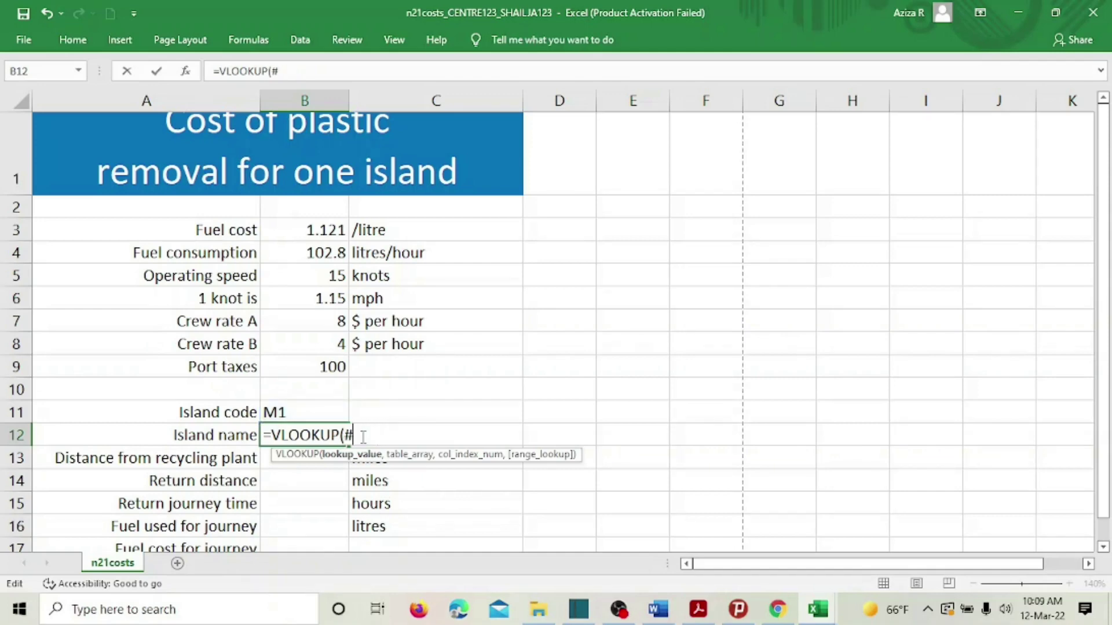
pyautogui.hotkey('ctrl', 'z')
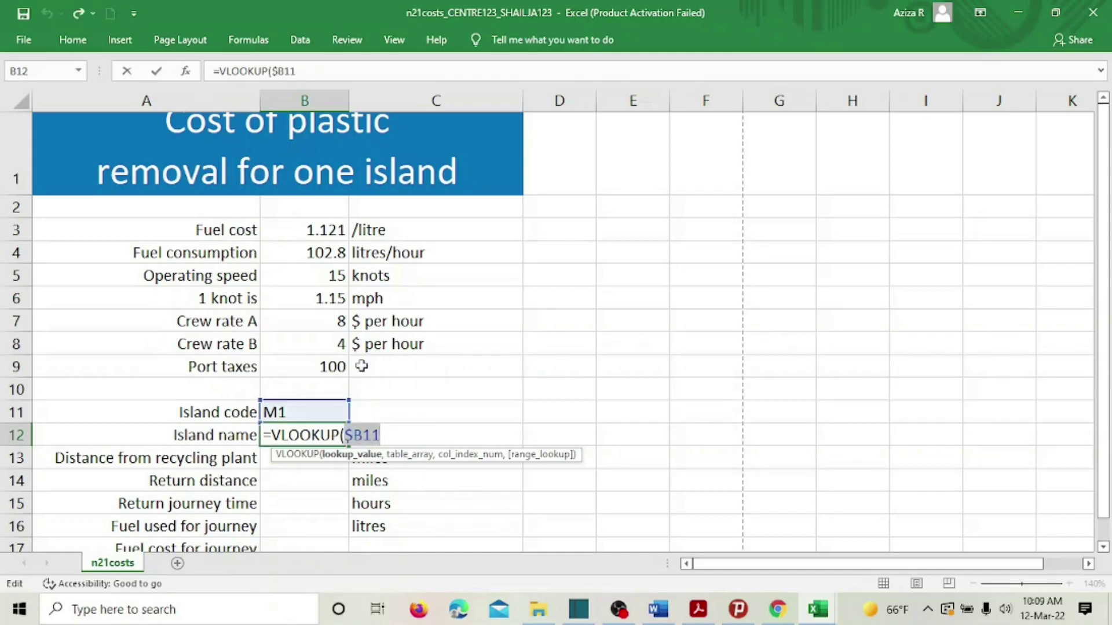
pyautogui.click(366, 435)
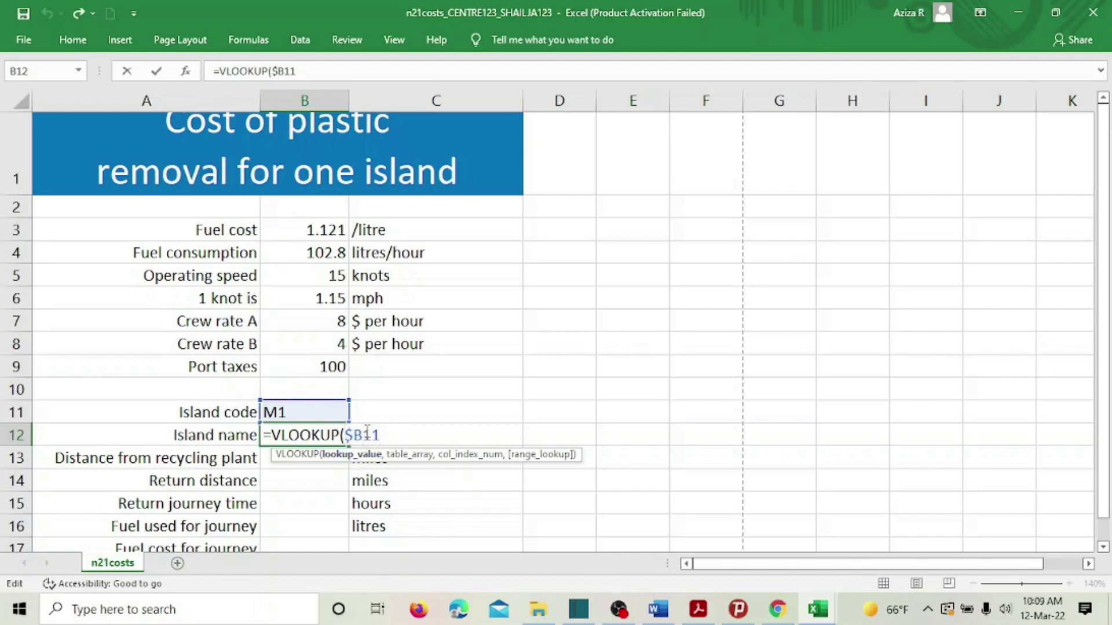
pyautogui.write('$')
pyautogui.click(392, 436)
pyautogui.write(',')
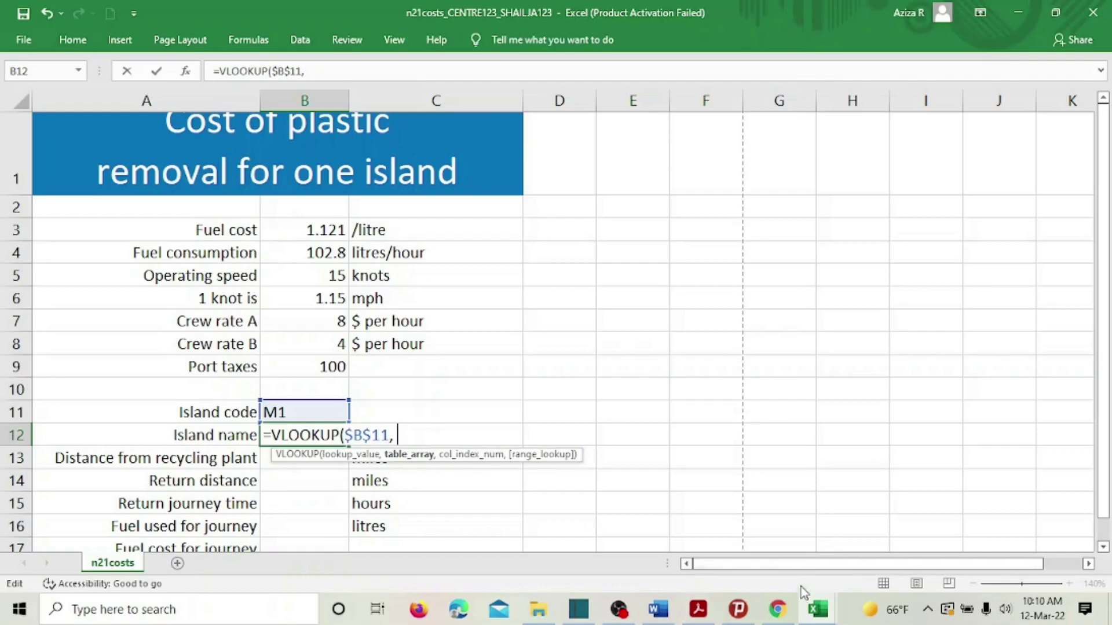
pyautogui.click(818, 610)
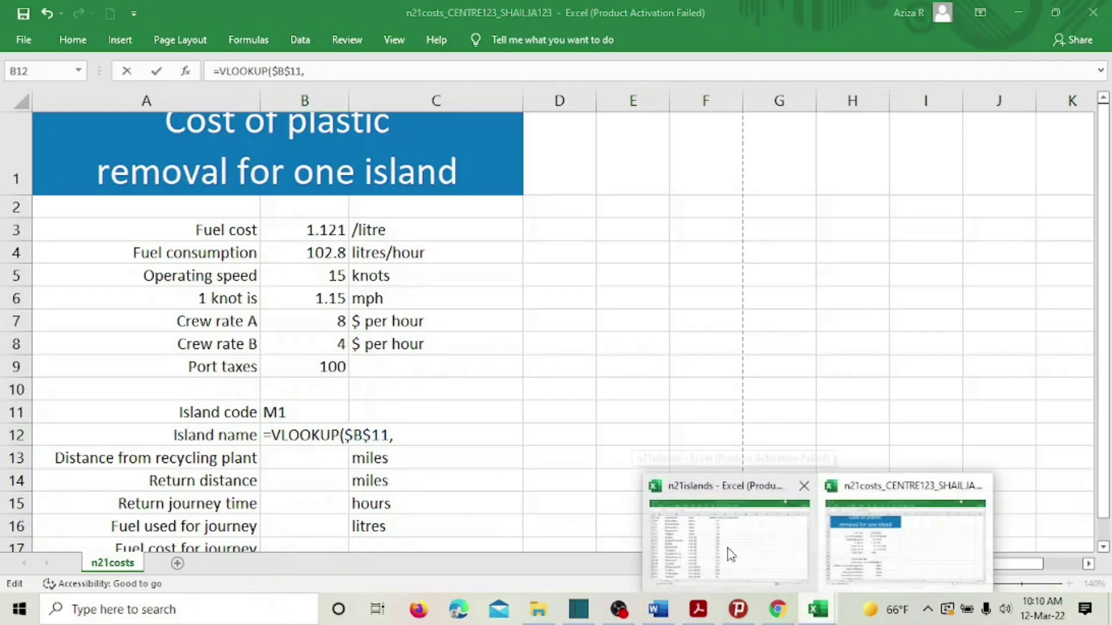
pyautogui.click(727, 549)
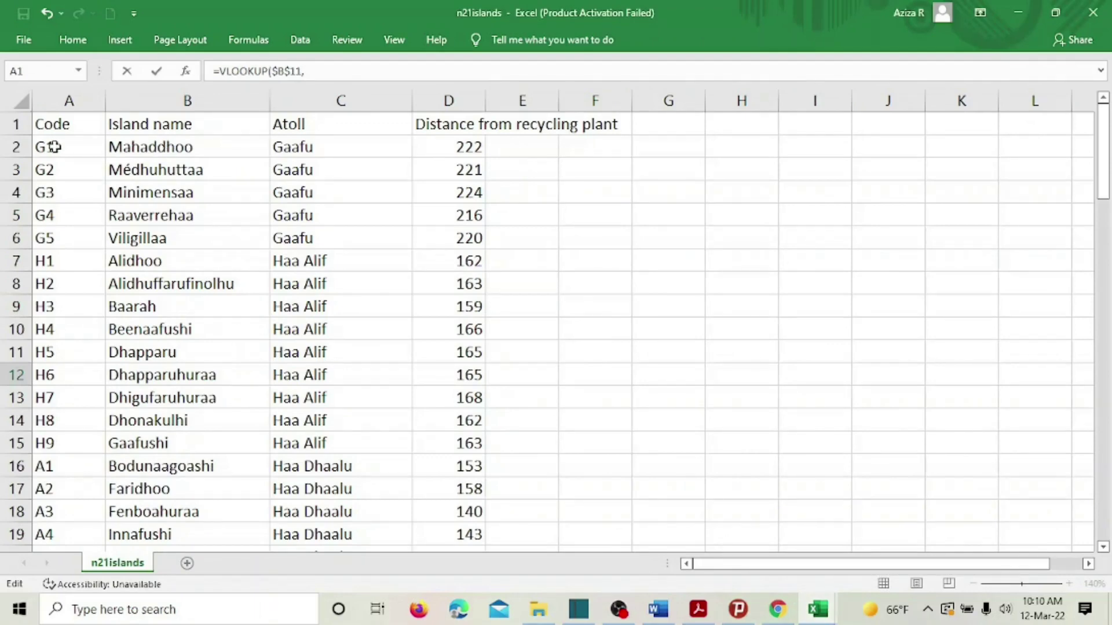
# Use n21islands A2:B86 as the table with column 2 and exact match, returning Boahuraa
pyautogui.moveTo(54, 147); pyautogui.dragTo(209, 589)
pyautogui.moveTo(186, 445); pyautogui.dragTo(191, 482)
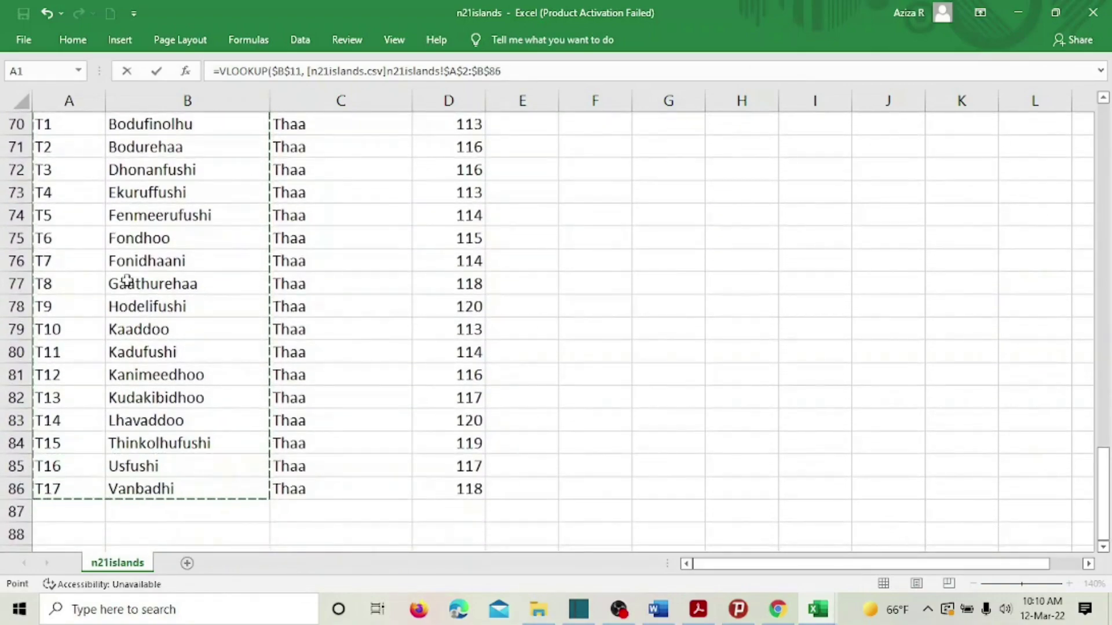
pyautogui.click(508, 72)
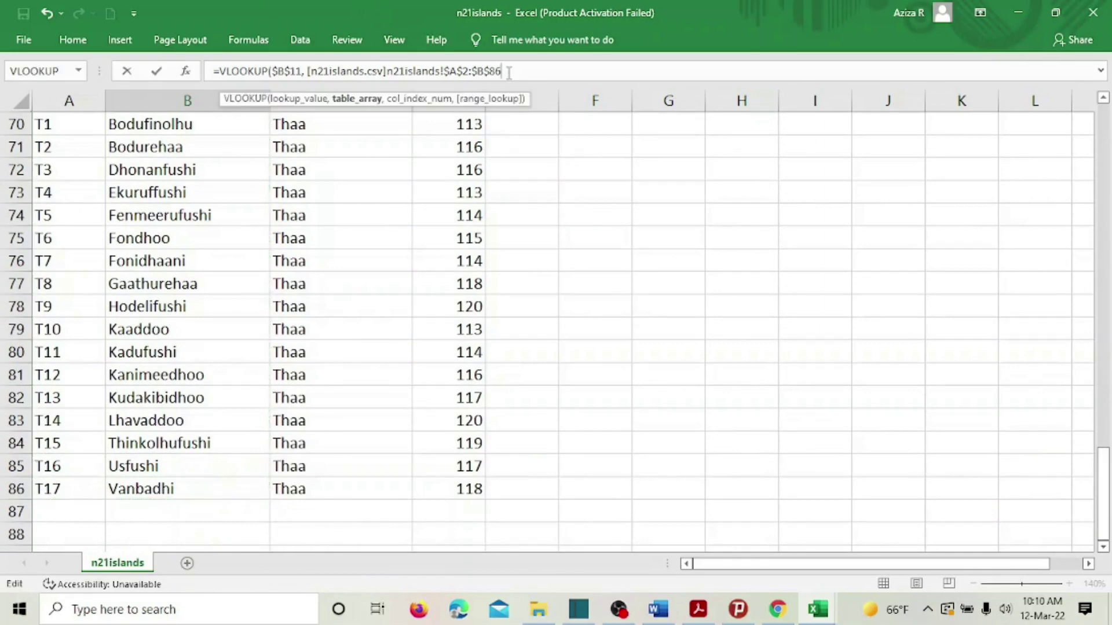
pyautogui.write(',')
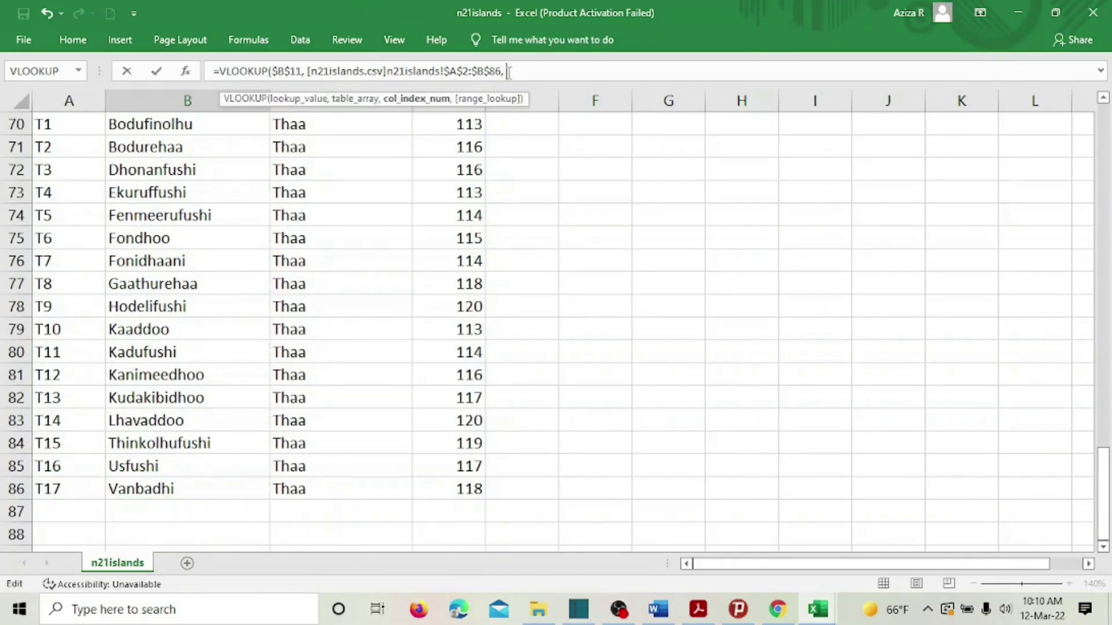
pyautogui.scroll(13, 650, 445)
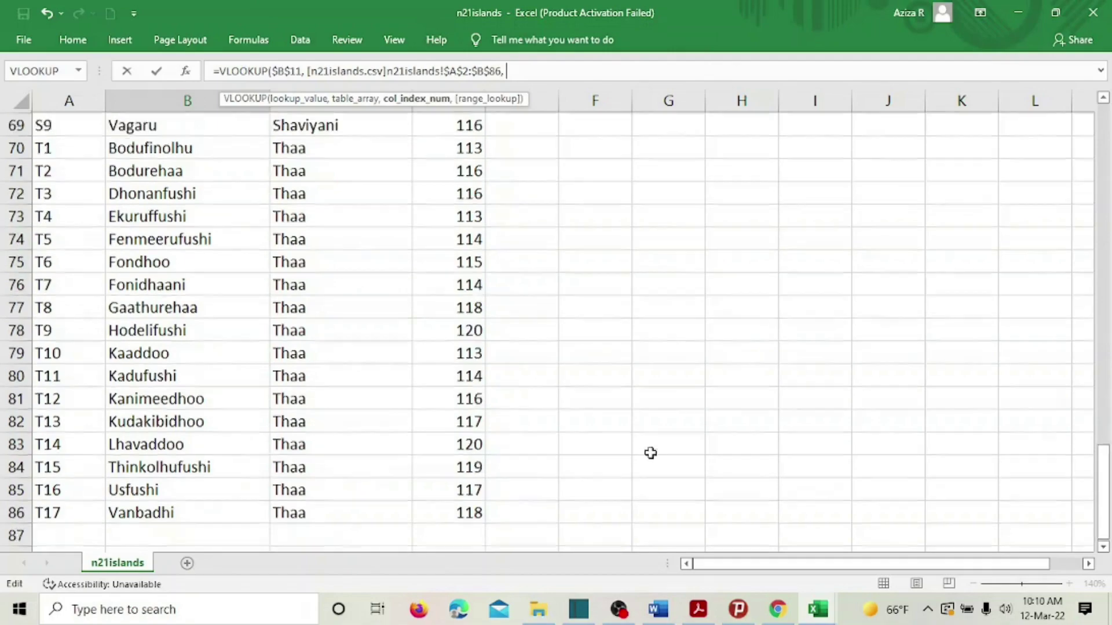
pyautogui.scroll(10, 651, 445)
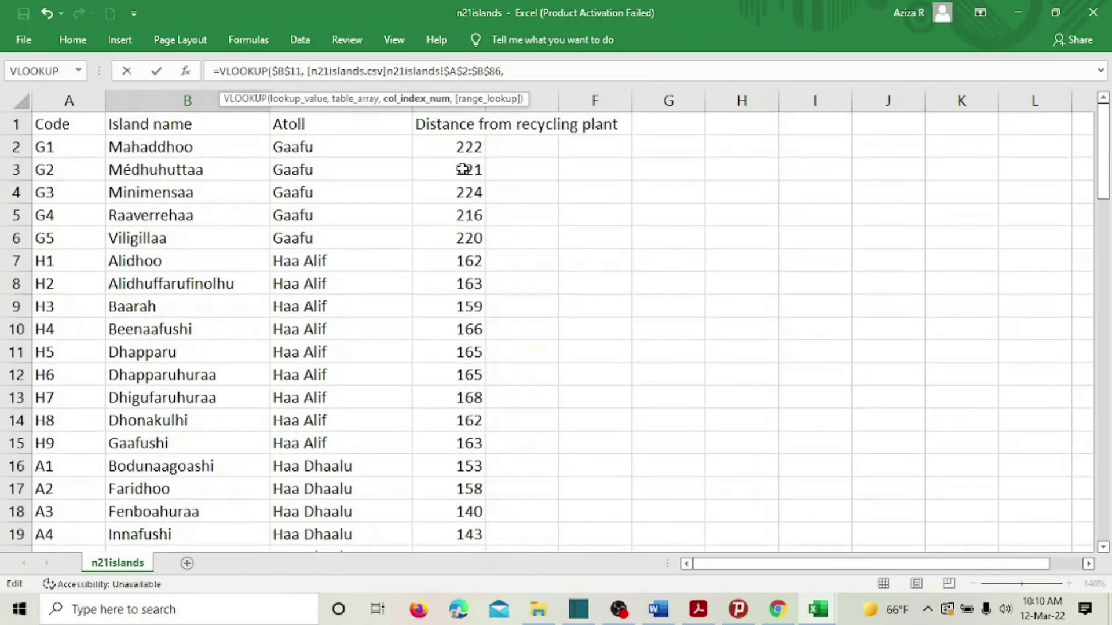
pyautogui.write(', 2,')
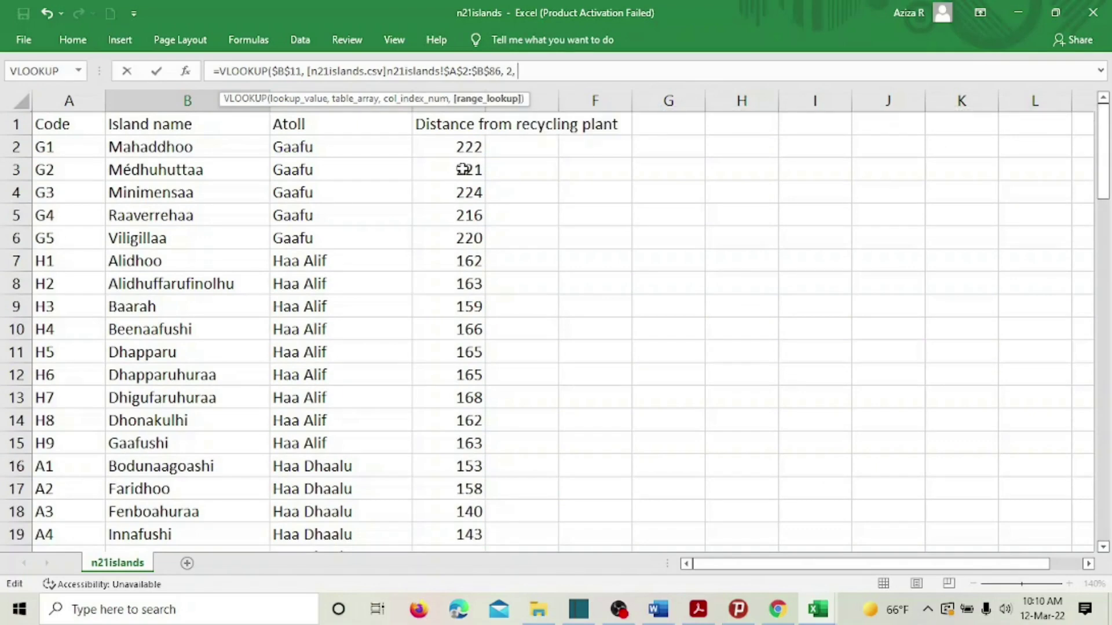
pyautogui.write('0')
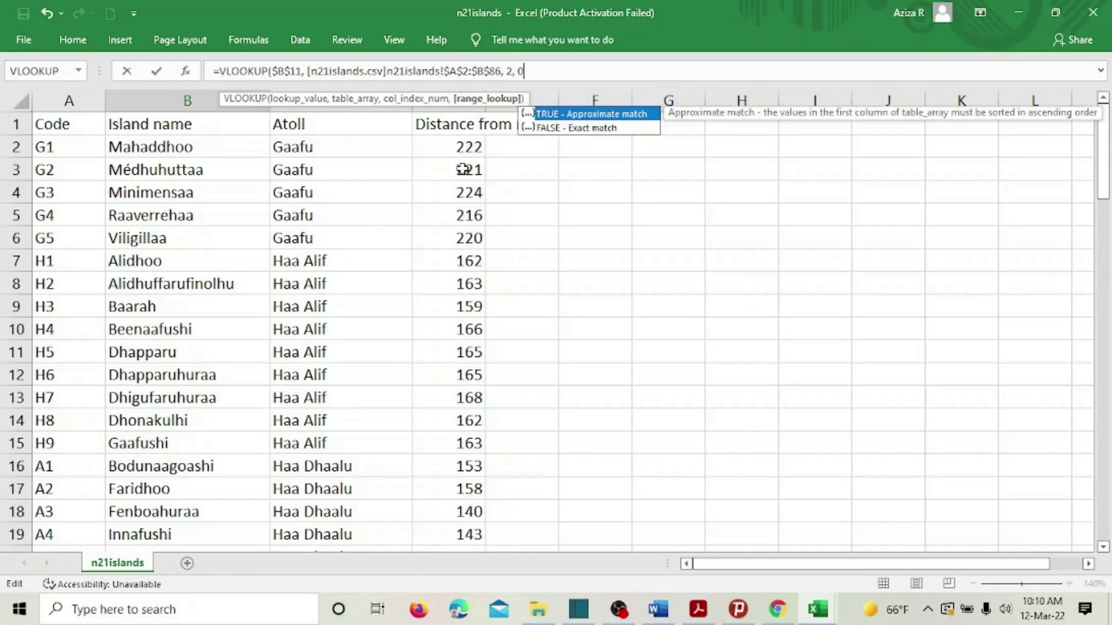
pyautogui.write(')')
pyautogui.press('Return')
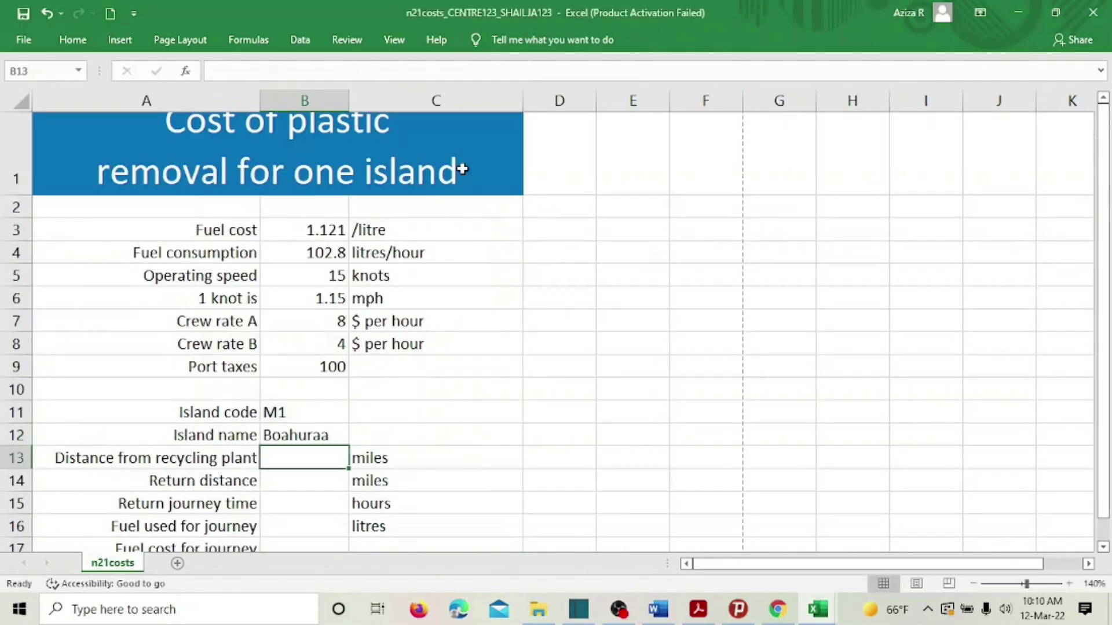
# Check B12's finished formula and read the next question in the exam paper
pyautogui.click(319, 435)
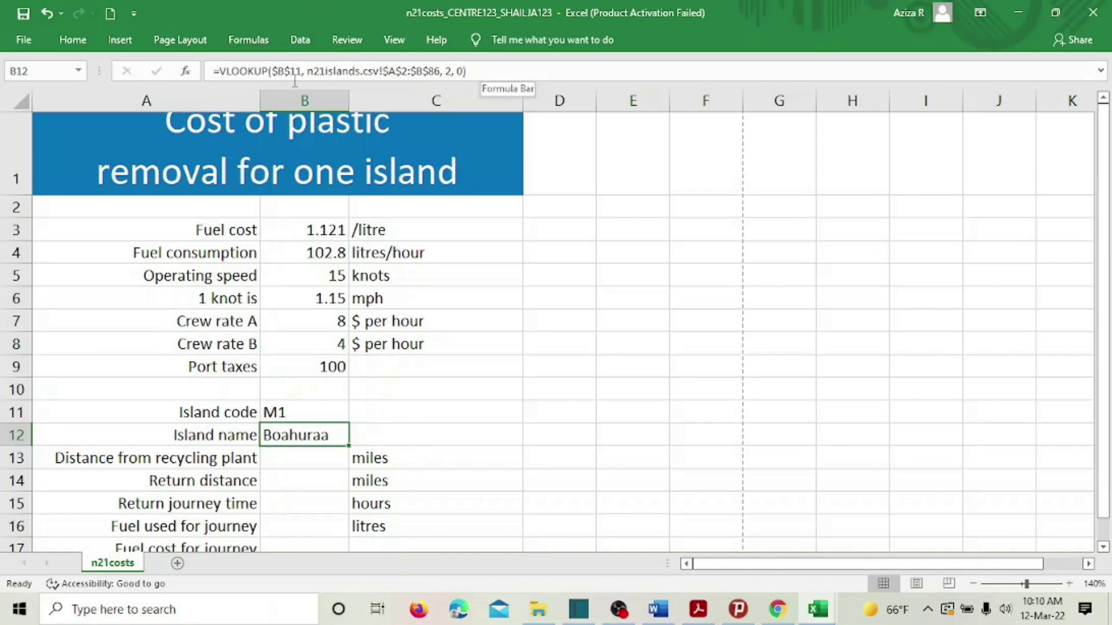
pyautogui.click(698, 609)
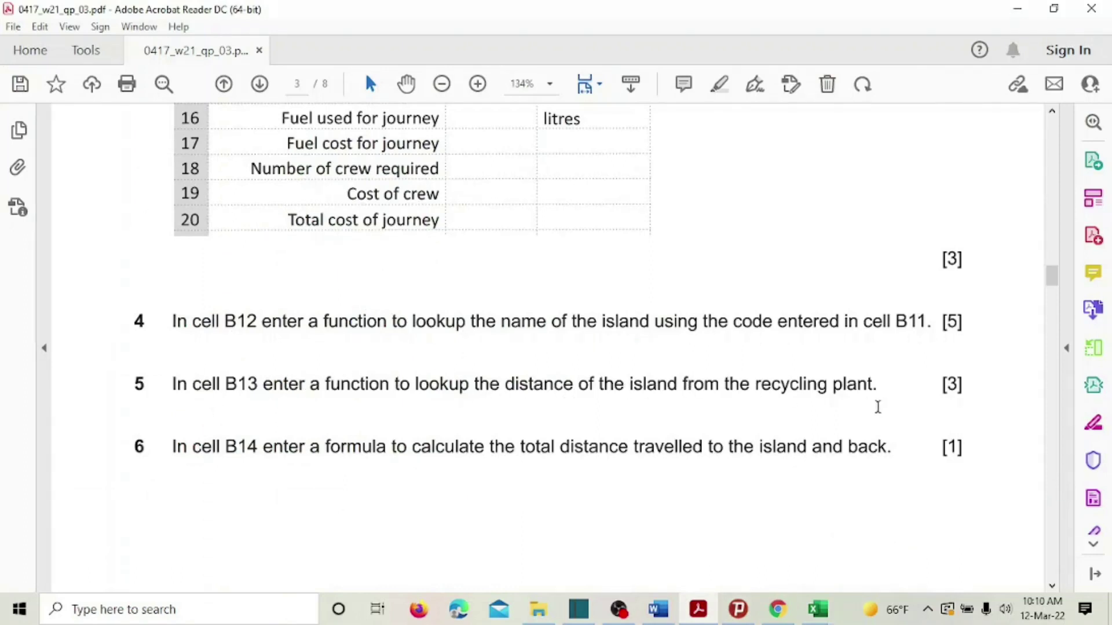
pyautogui.moveTo(817, 609)
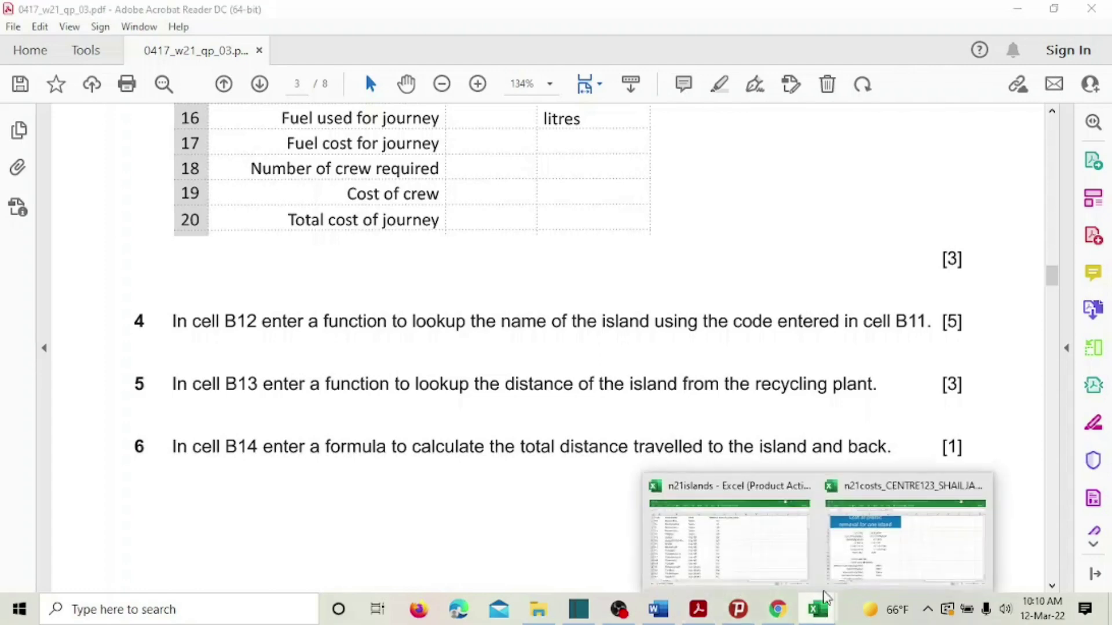
pyautogui.click(739, 552)
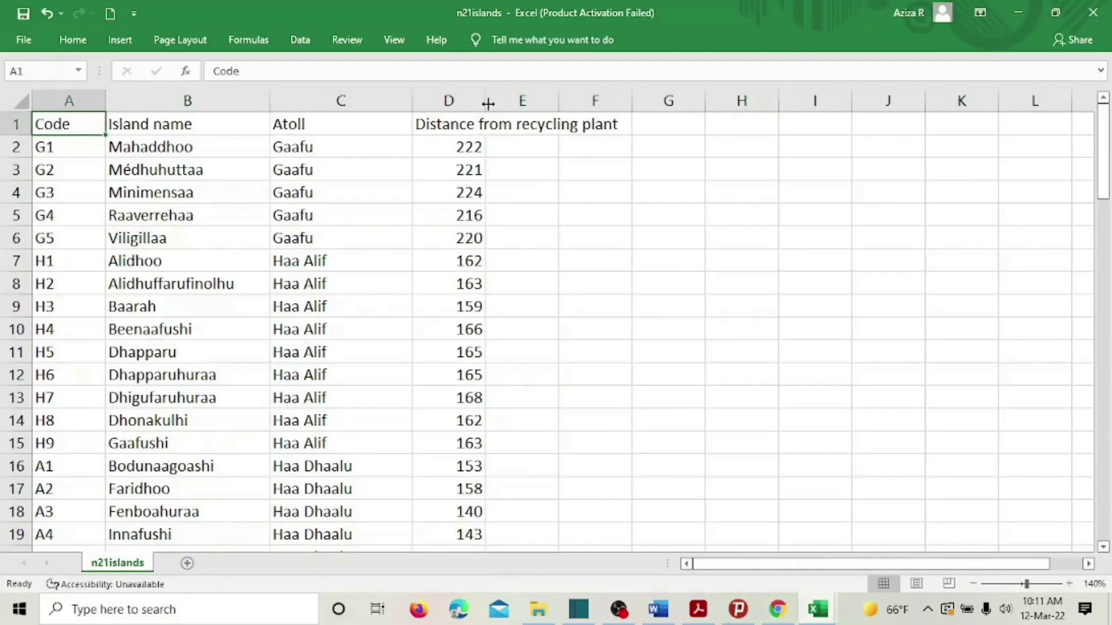
# Widen n21islands column D for the distance heading, then return to n21costs and select B13
pyautogui.moveTo(485, 100); pyautogui.dragTo(548, 101)
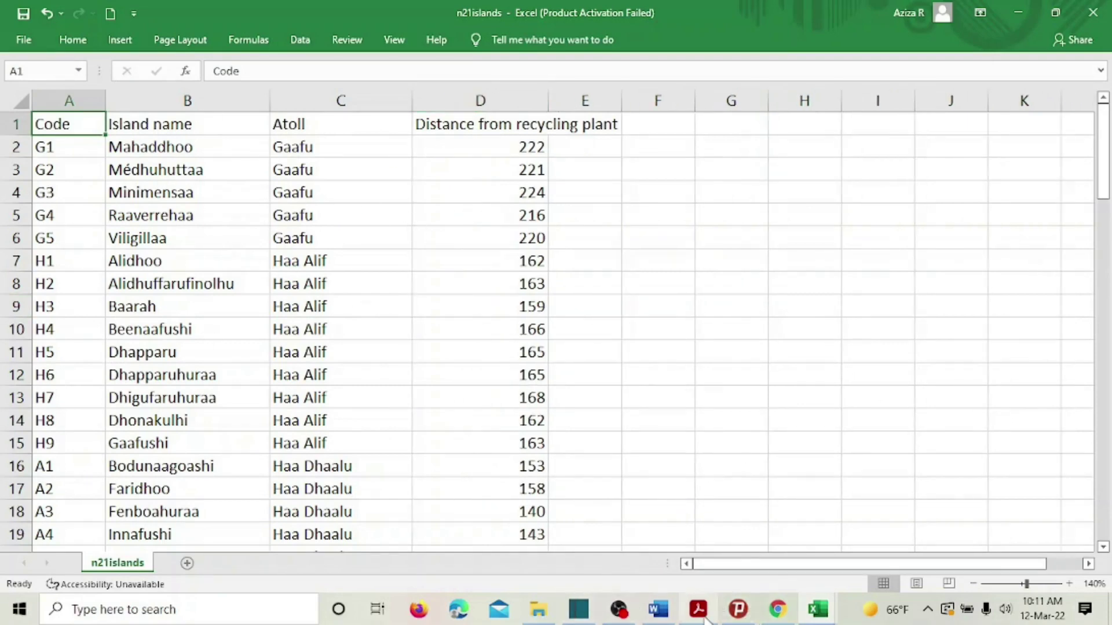
pyautogui.moveTo(820, 611)
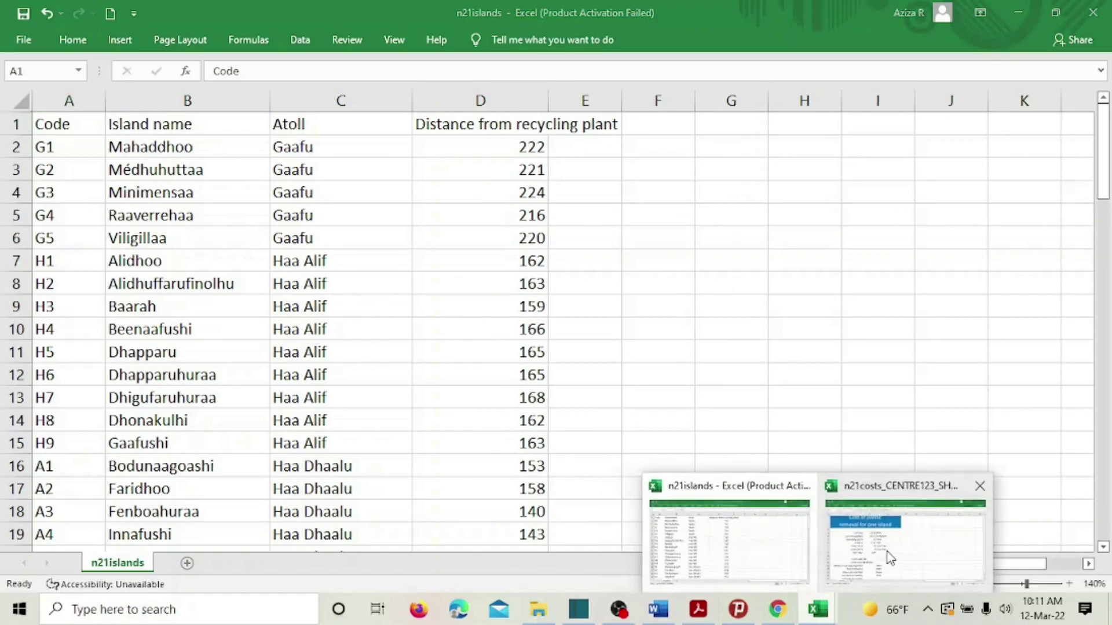
pyautogui.click(890, 559)
pyautogui.click(299, 460)
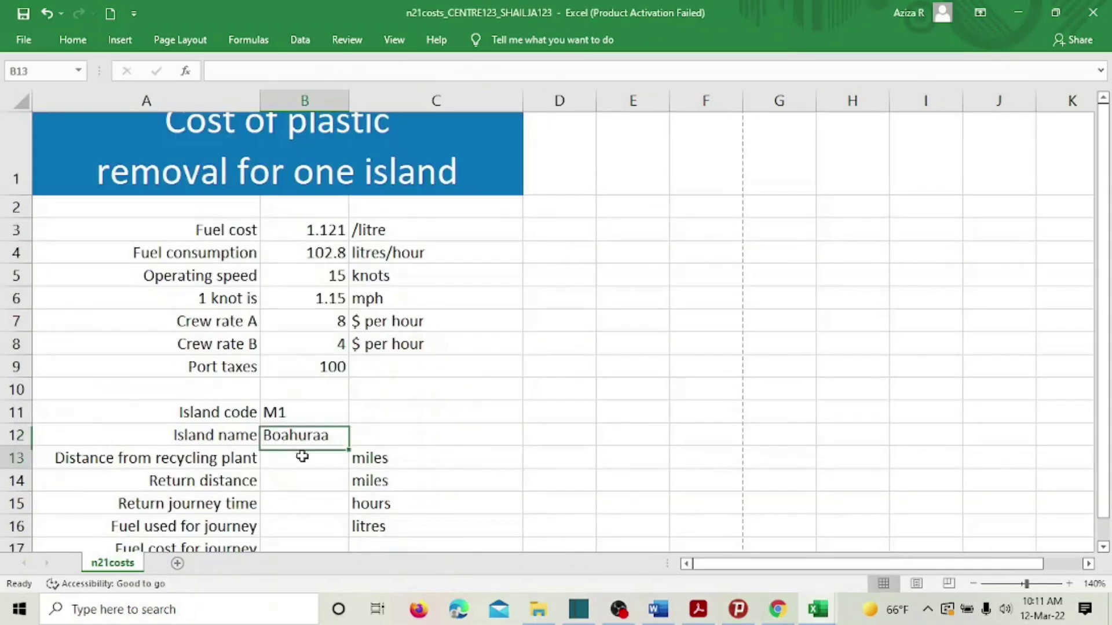
# Start a VLOOKUP on B11 in B13, then cancel the unfinished formula
pyautogui.write('=')
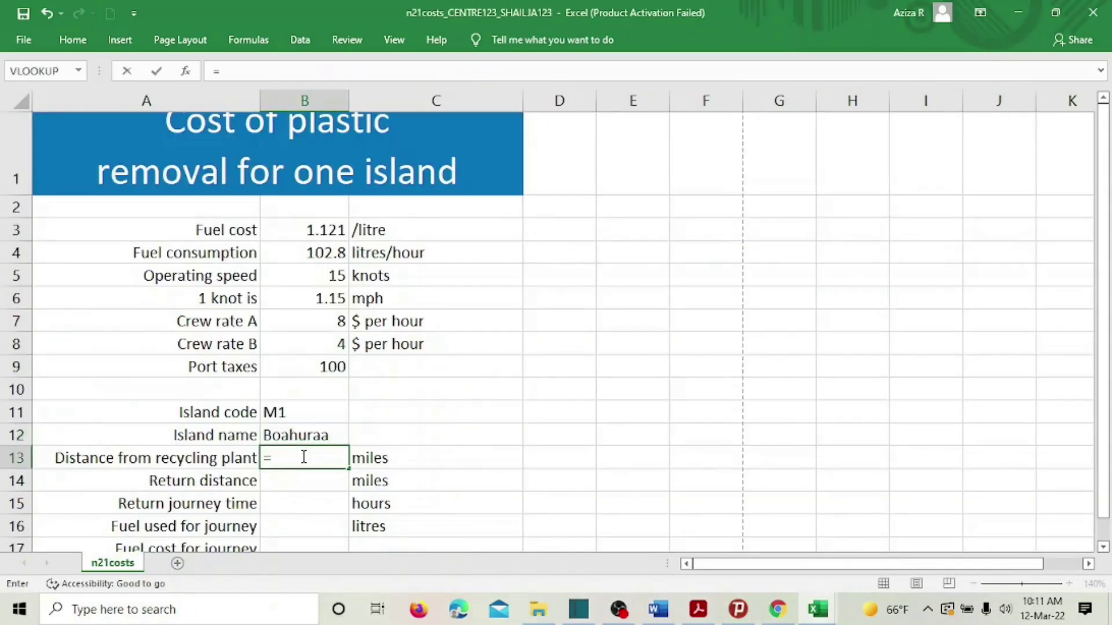
pyautogui.write('VLOOK')
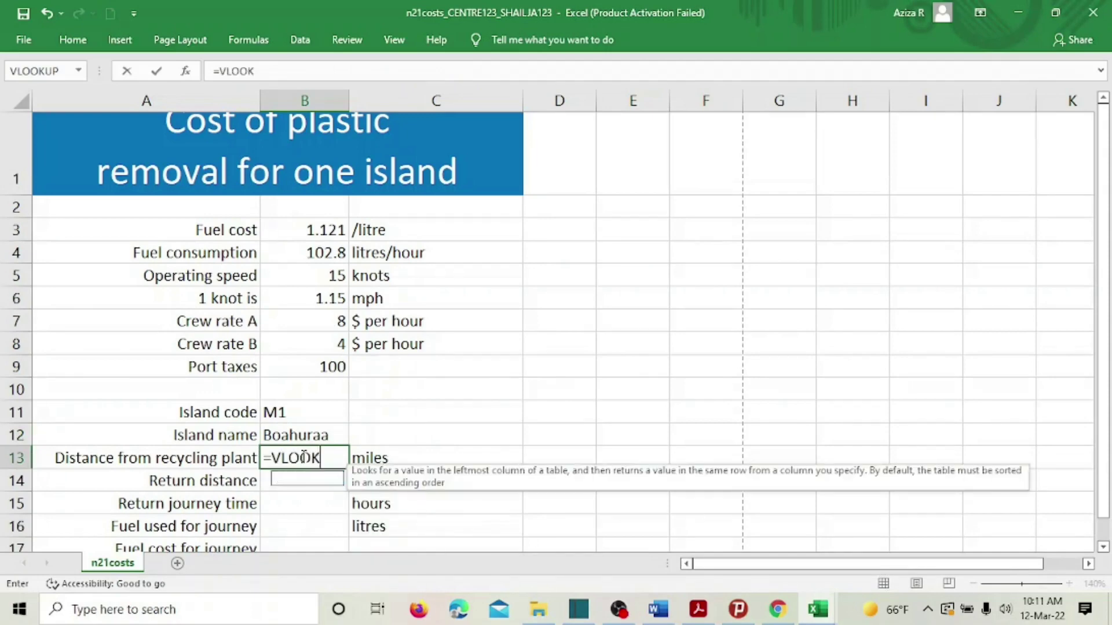
pyautogui.write('UP(')
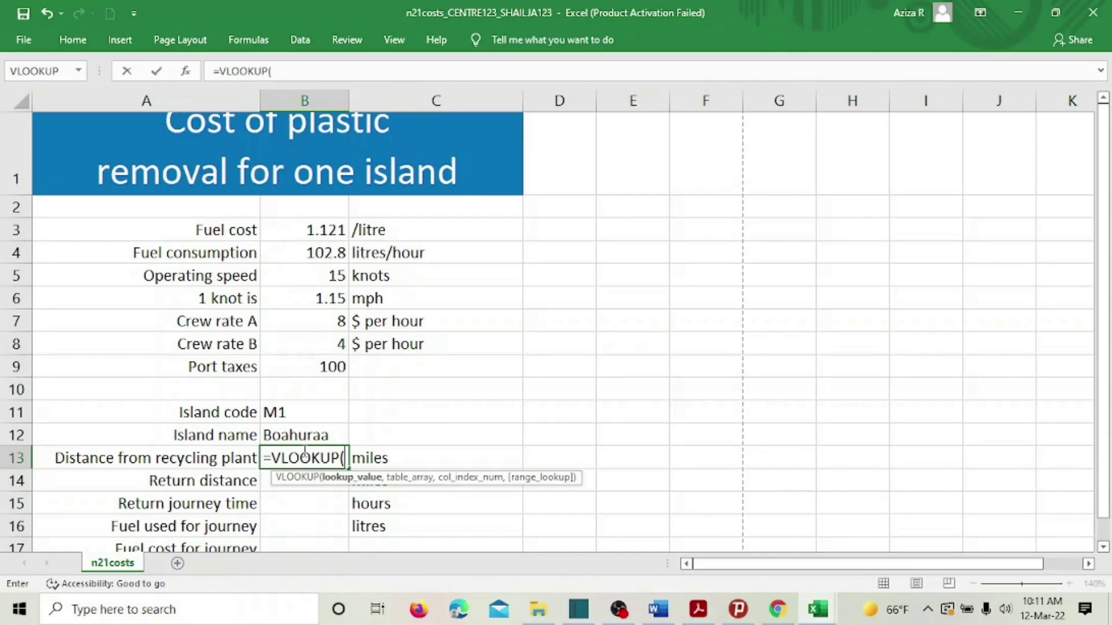
pyautogui.click(310, 413)
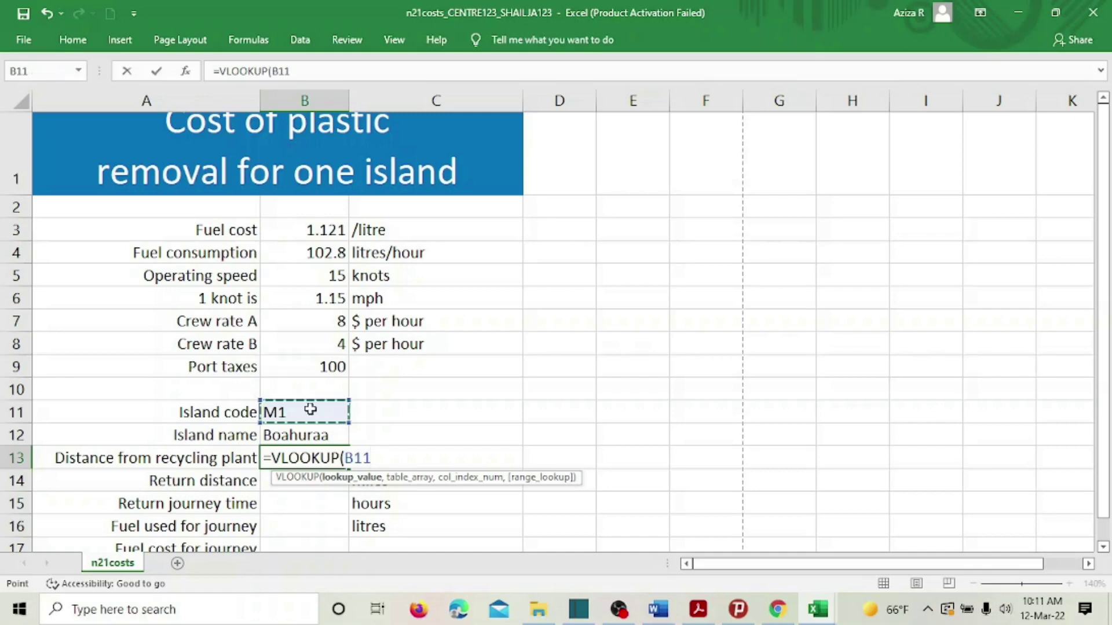
pyautogui.press('Left')
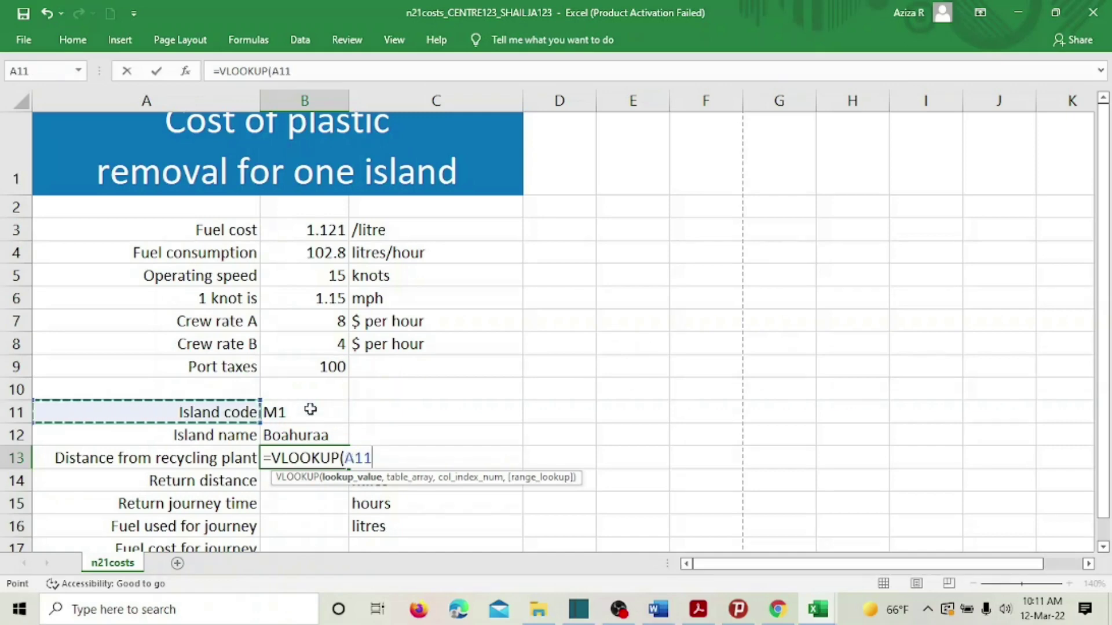
pyautogui.press('Escape')
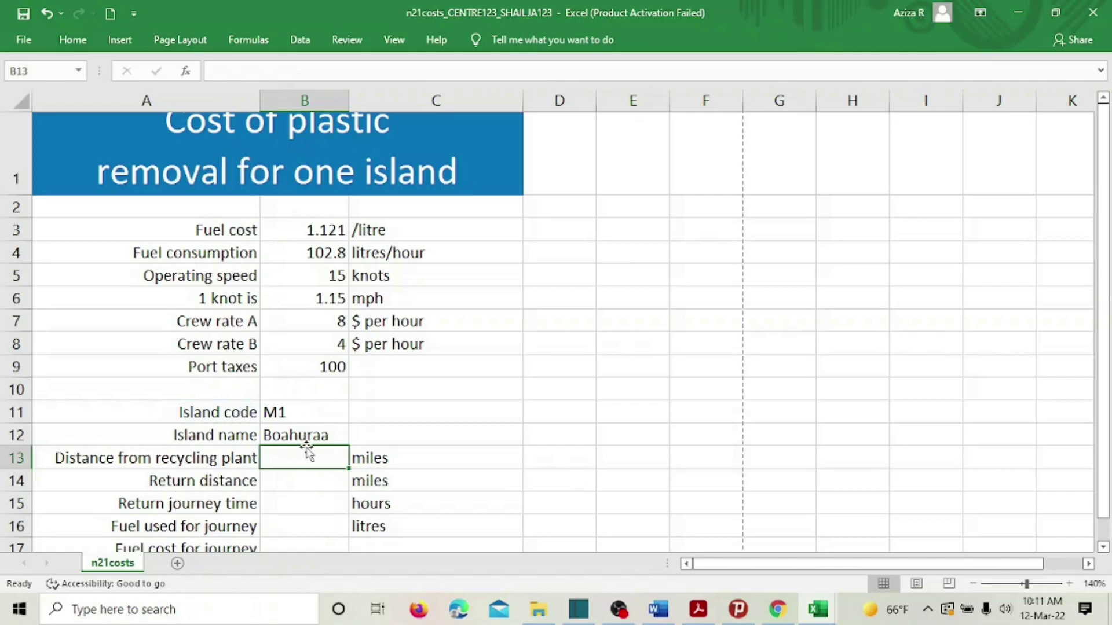
# Re-enter =VLOOKUP( in B13 with the absolute lookup value $B$11
pyautogui.write('=')
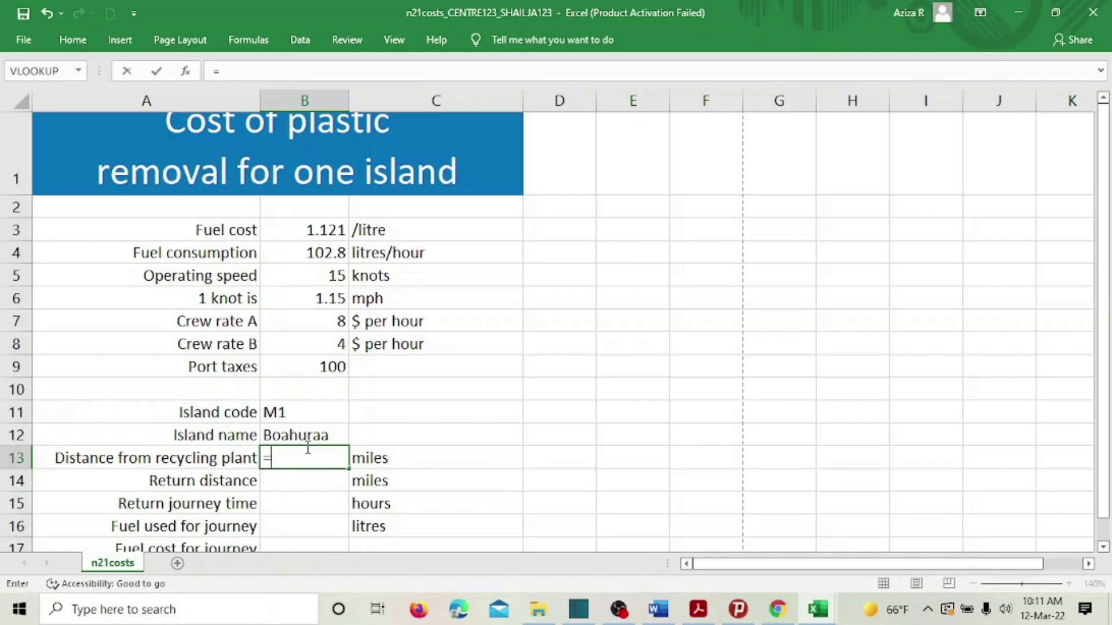
pyautogui.write('VLOOKUP')
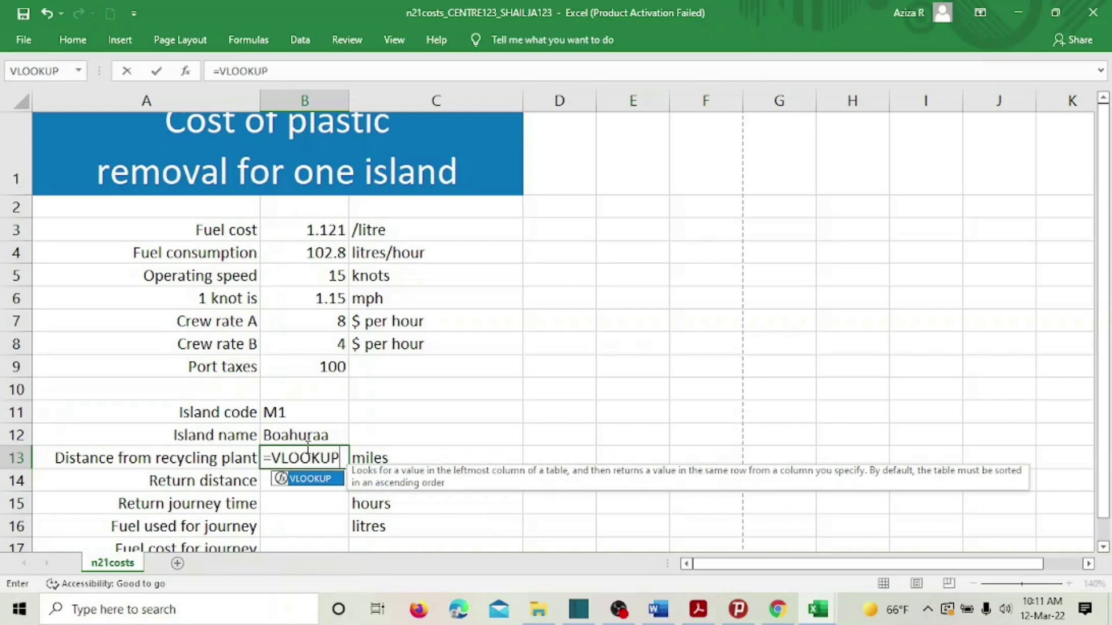
pyautogui.write('(')
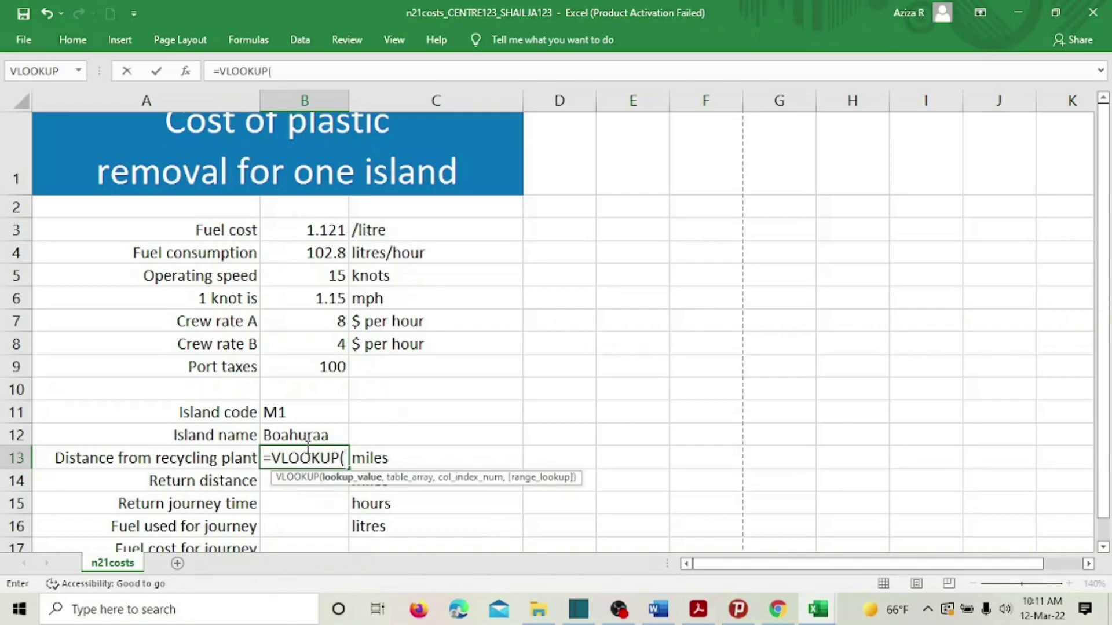
pyautogui.click(341, 413)
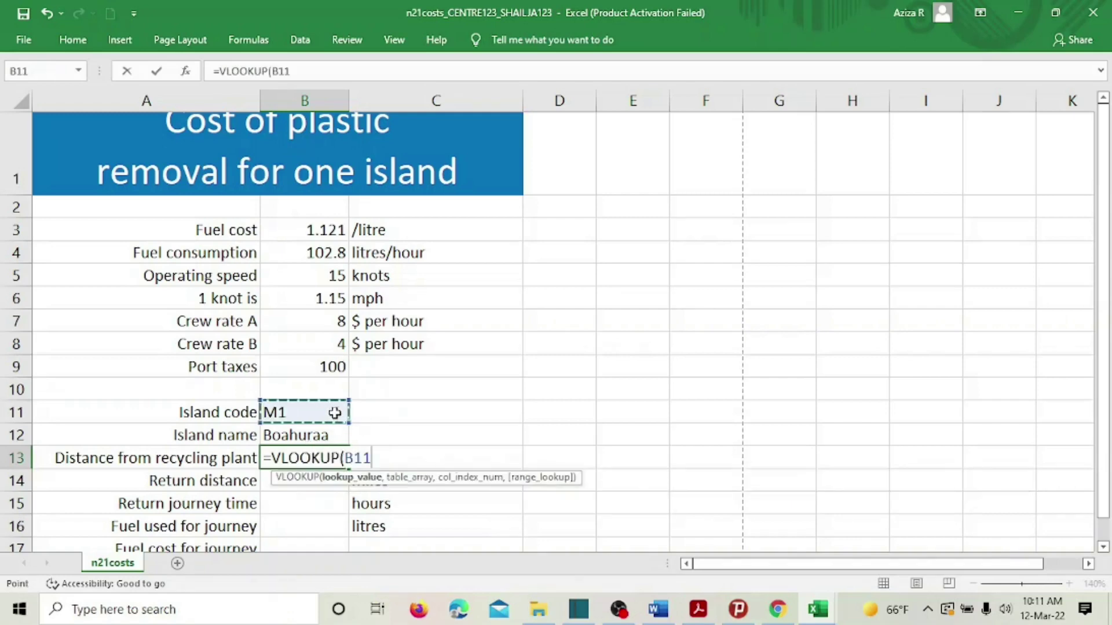
pyautogui.write(',')
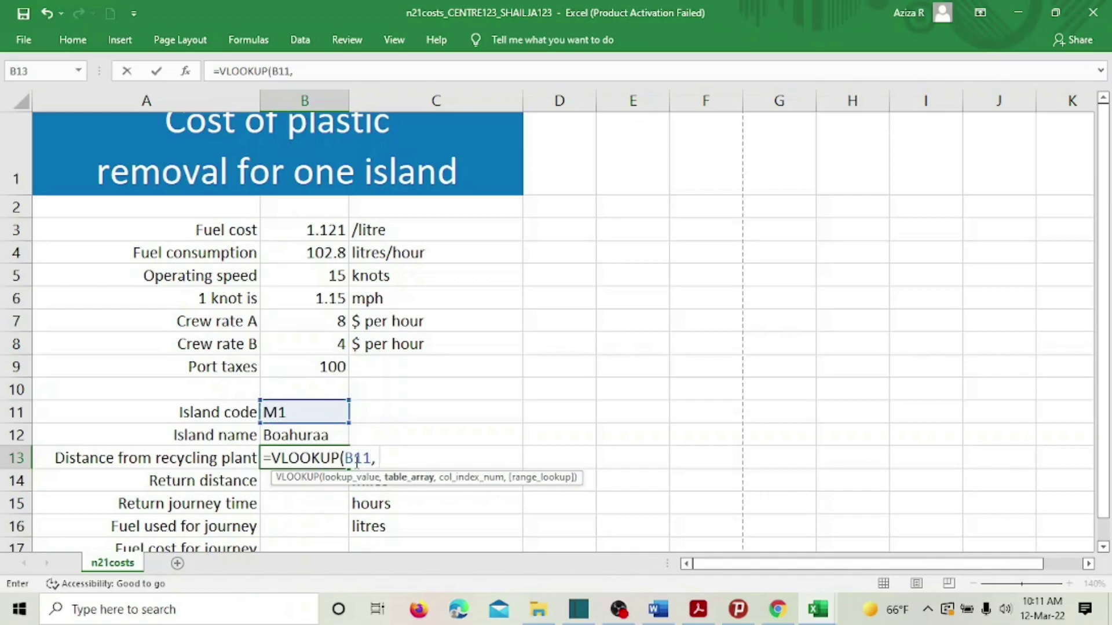
pyautogui.click(344, 461)
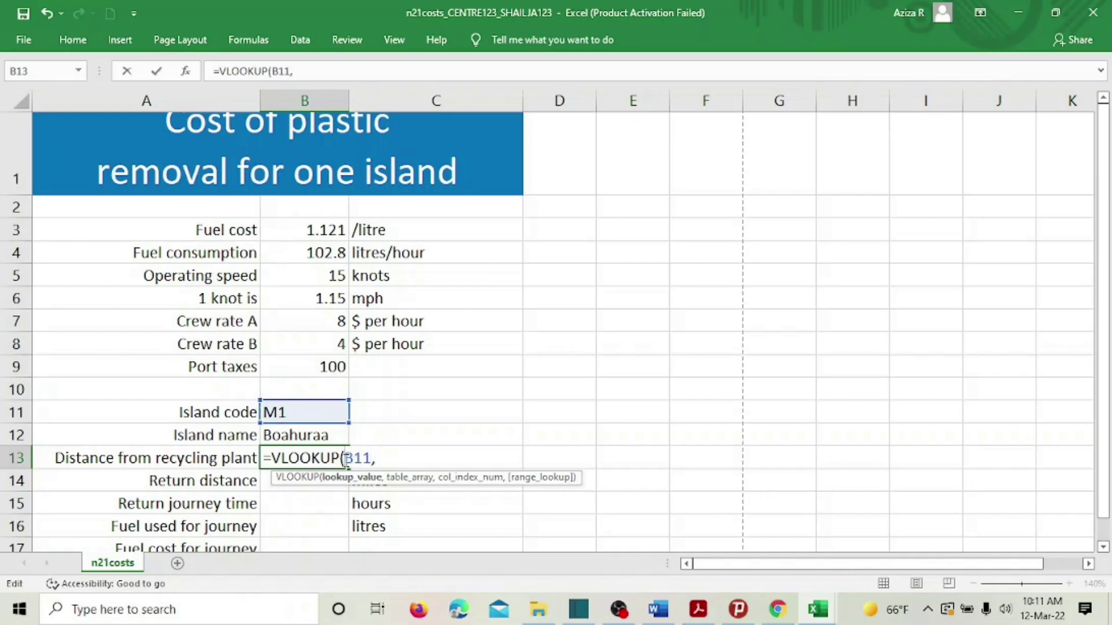
pyautogui.write('$B')
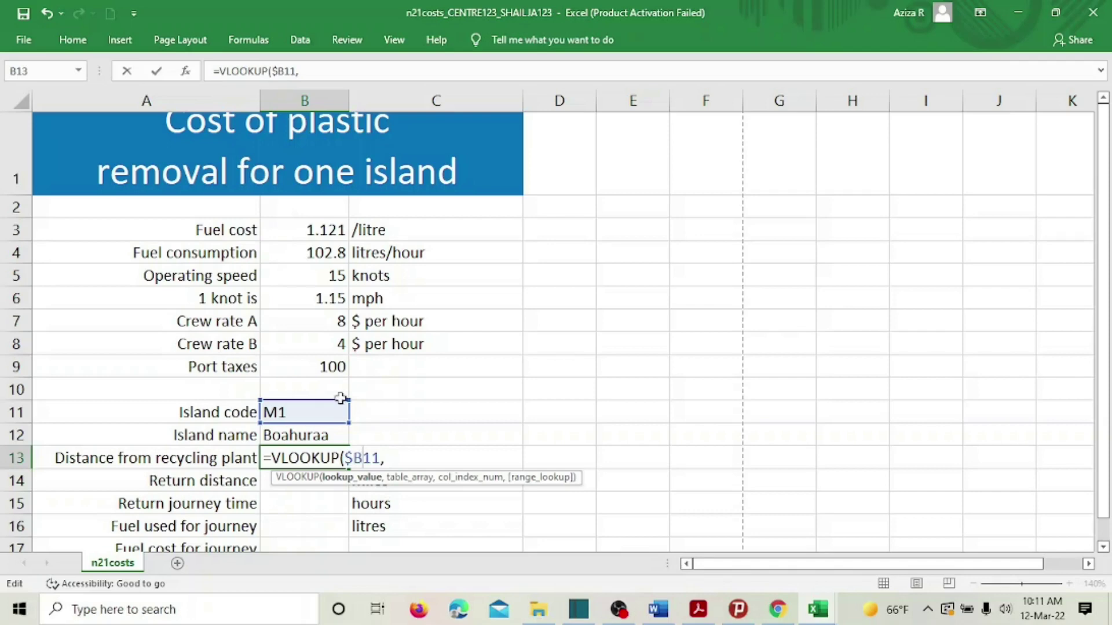
pyautogui.write('$')
pyautogui.click(412, 458)
# Use n21islands $A$2:$D$86 as the table with column 4, exact match, returning 75 miles
pyautogui.moveTo(818, 609)
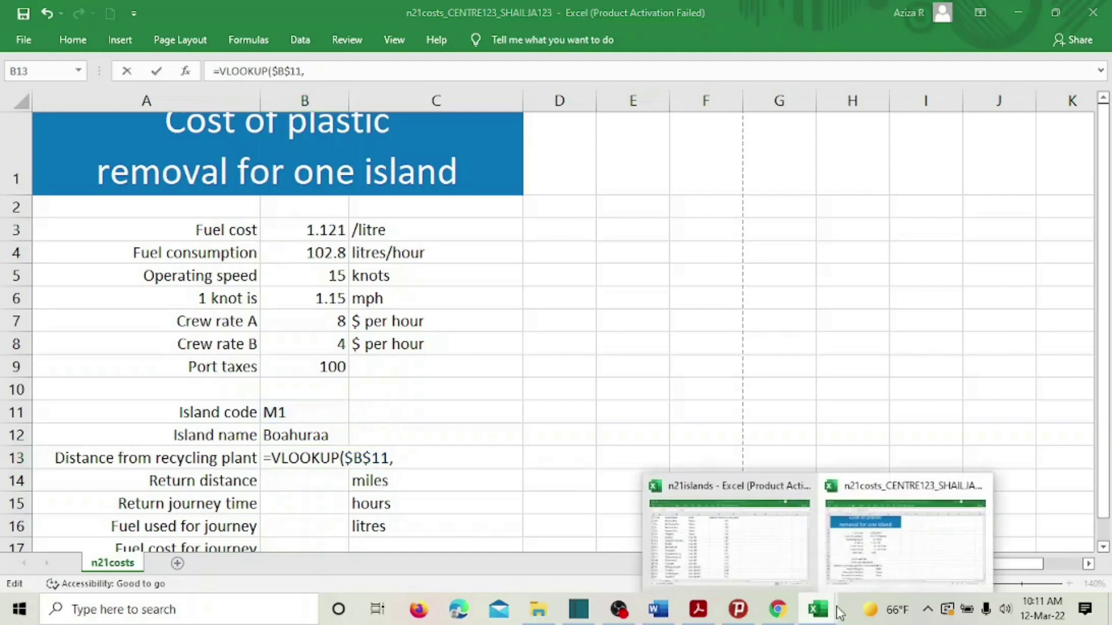
pyautogui.click(728, 565)
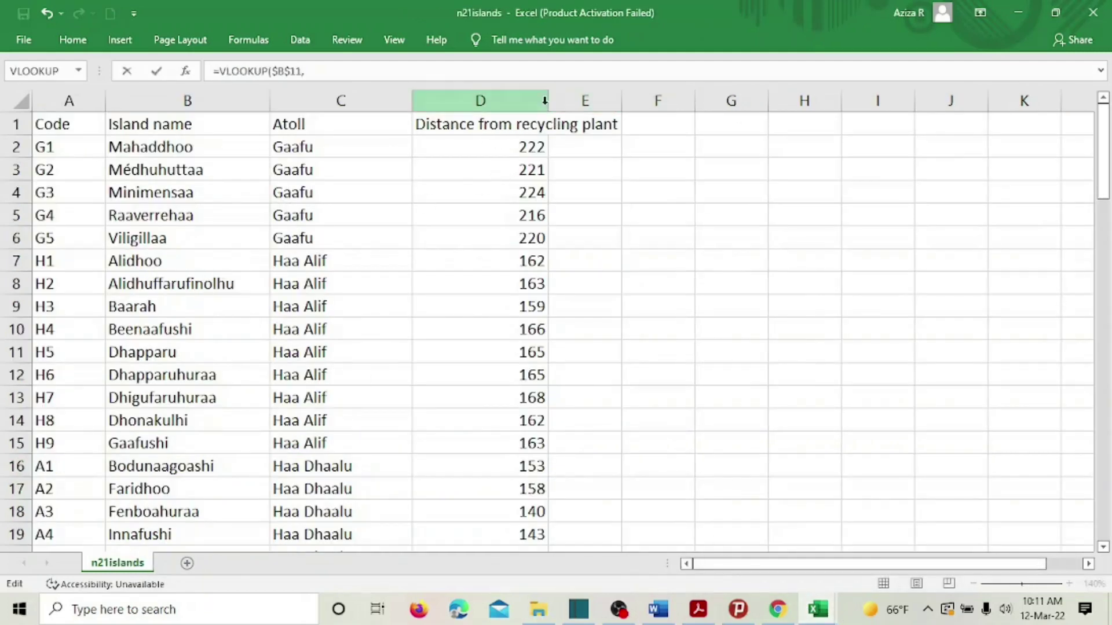
pyautogui.moveTo(75, 147); pyautogui.dragTo(522, 427)
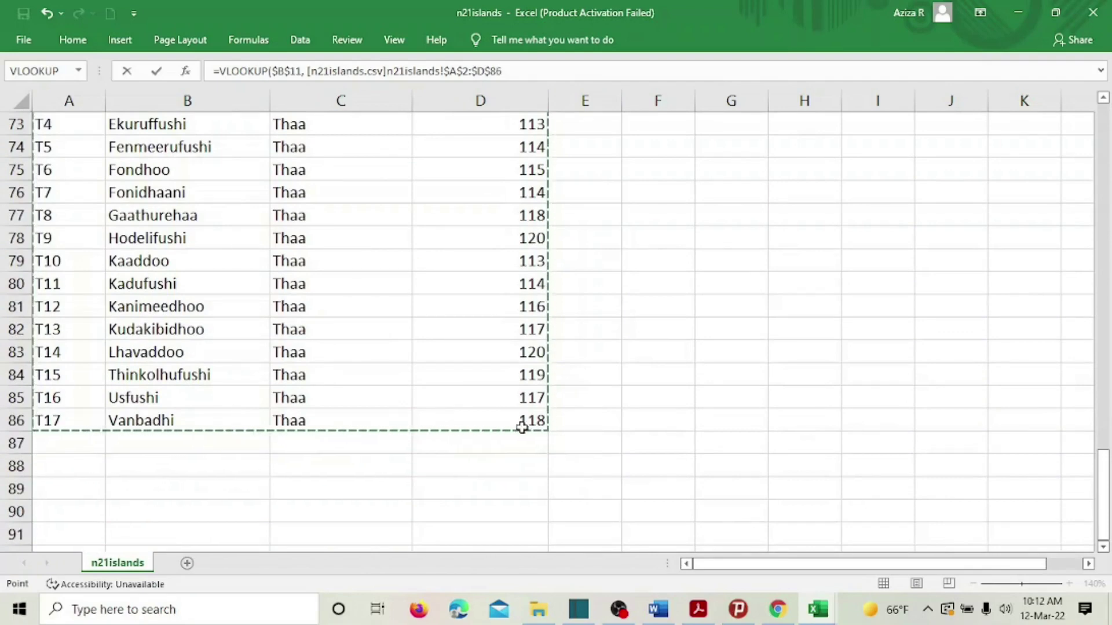
pyautogui.click(516, 70)
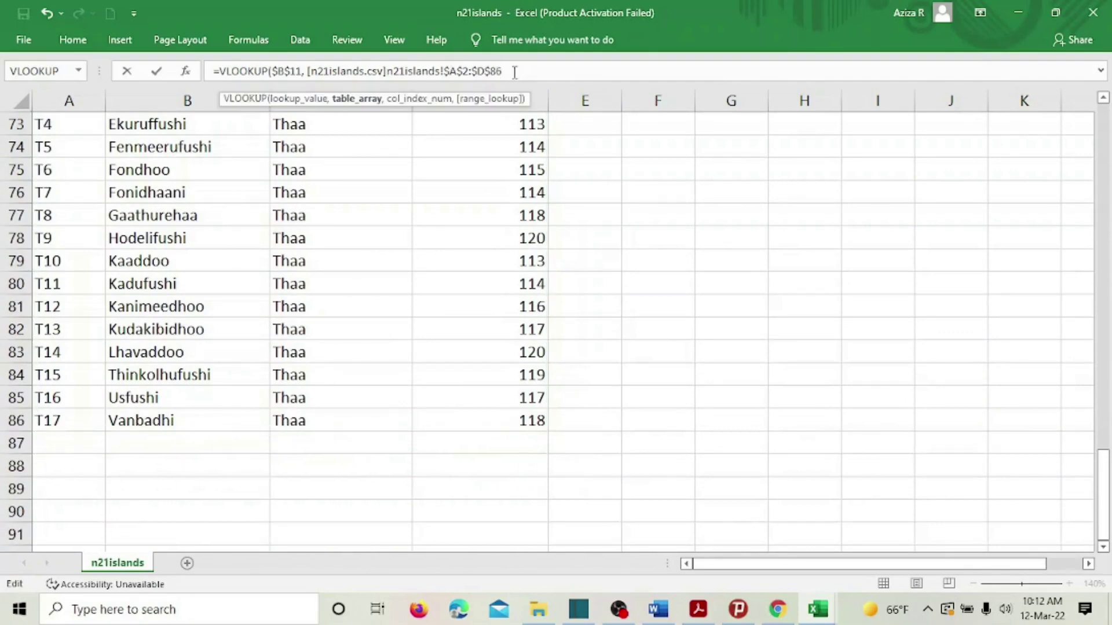
pyautogui.write(',')
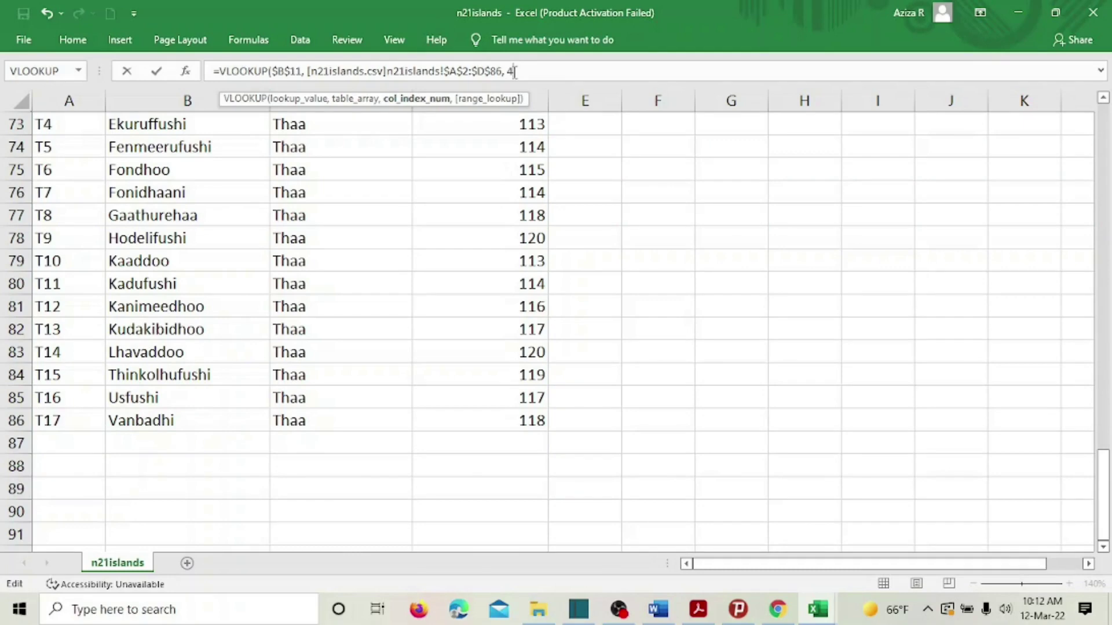
pyautogui.write(' 4,')
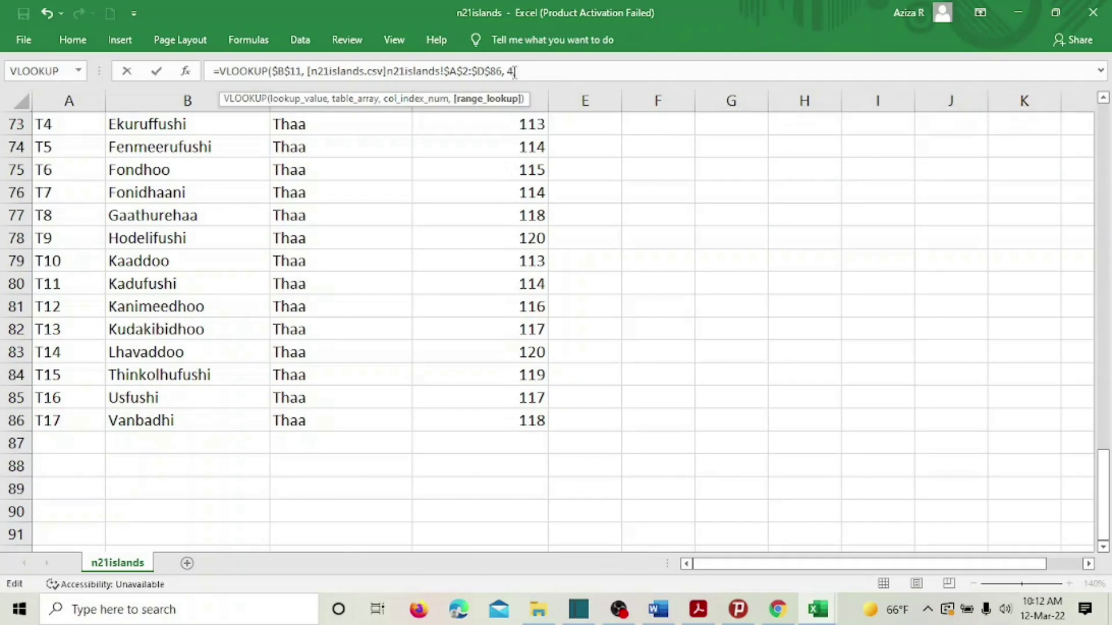
pyautogui.write(' 0')
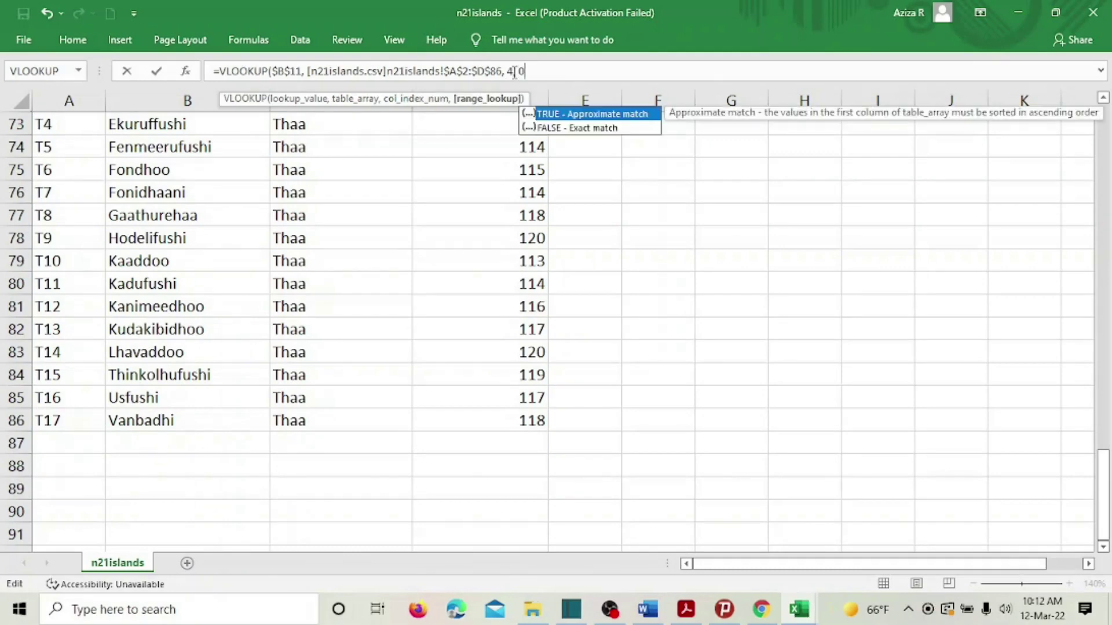
pyautogui.write(')')
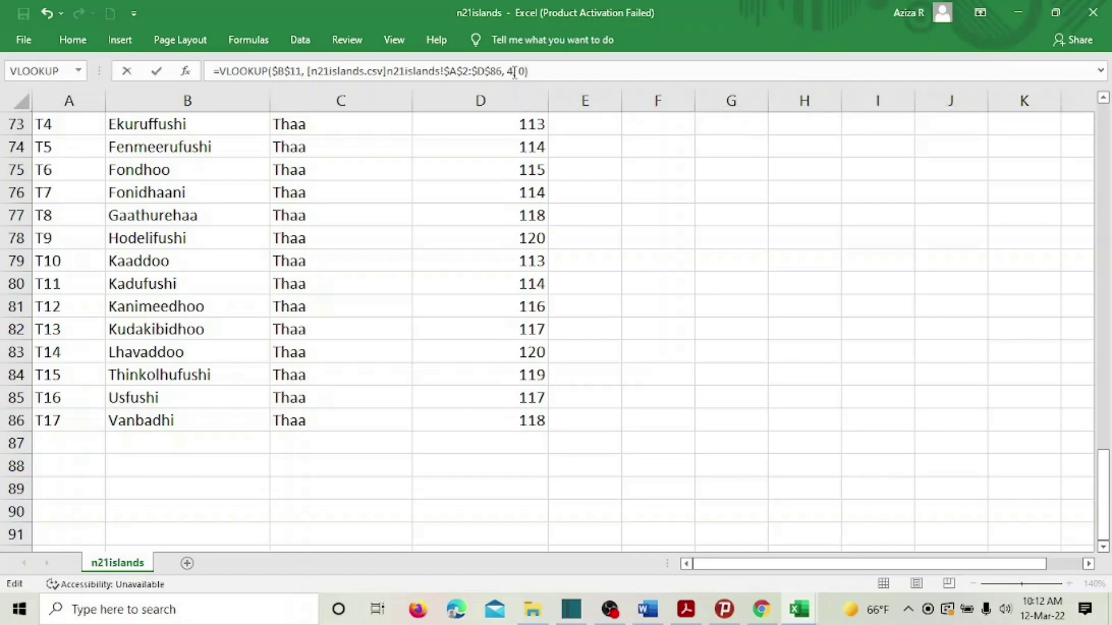
pyautogui.press('Return')
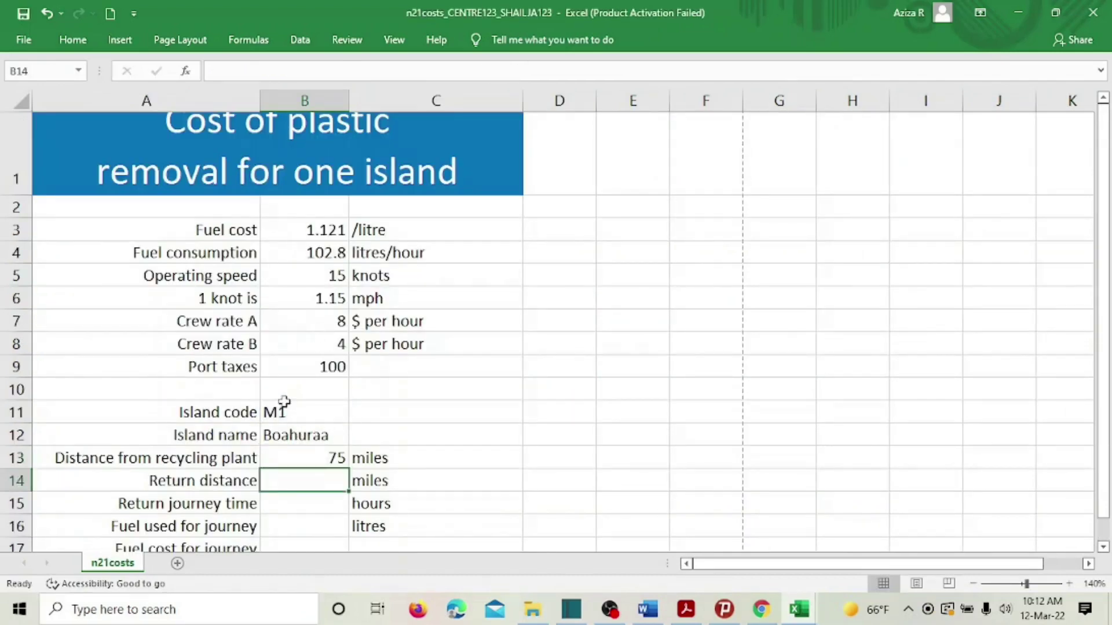
# Bring up the n21islands workbook and scroll to its table top to verify
pyautogui.moveTo(799, 609)
pyautogui.click(861, 539)
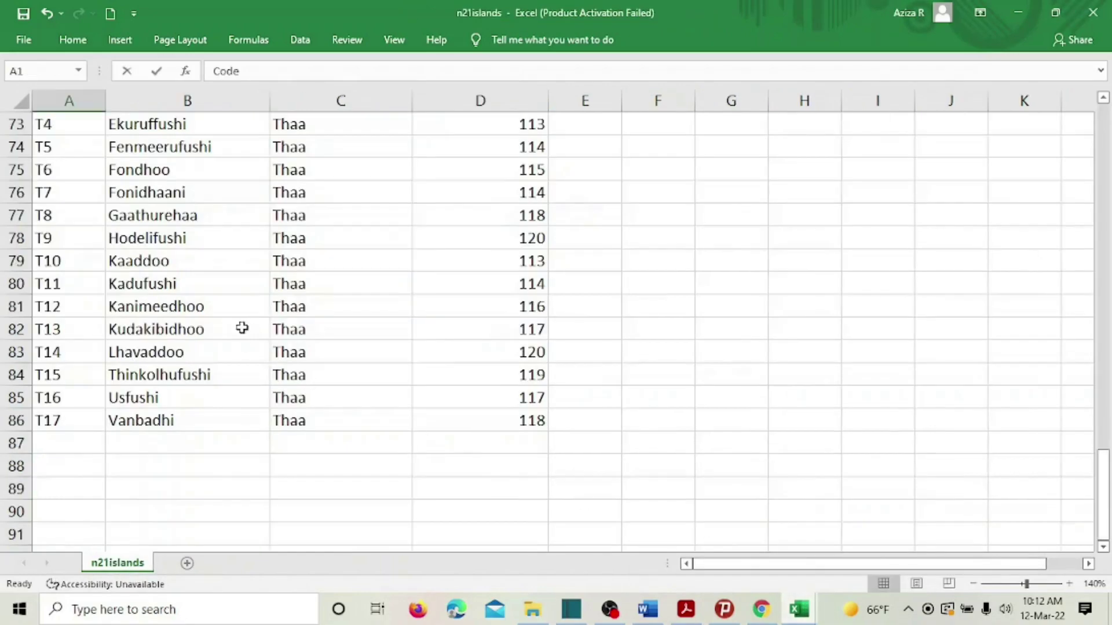
pyautogui.scroll(4, 248, 336)
pyautogui.scroll(10, 249, 335)
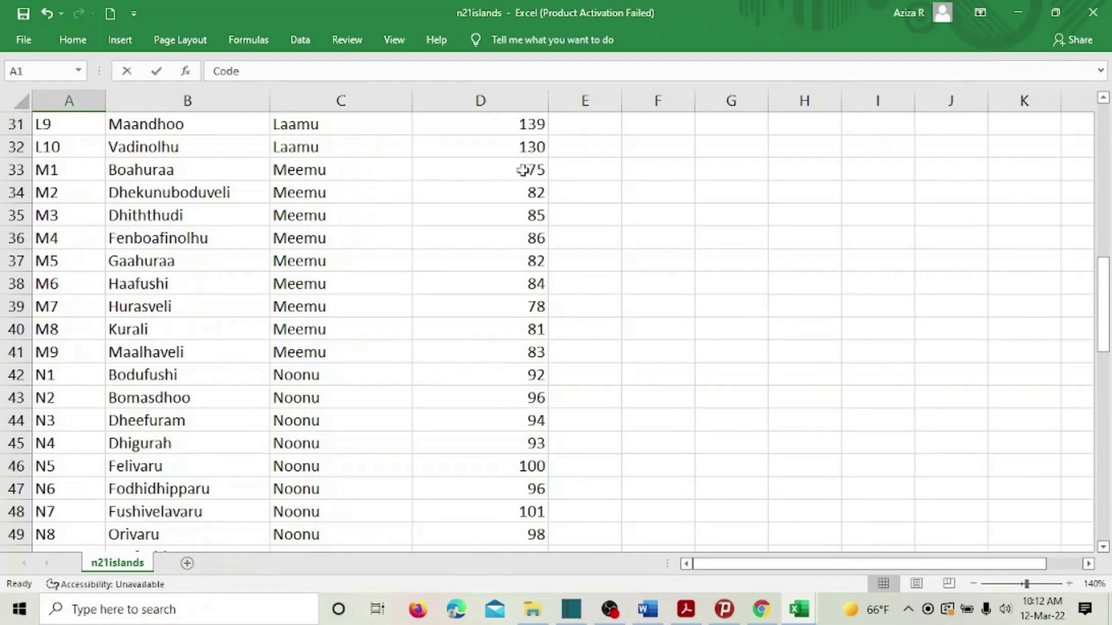
pyautogui.scroll(10, 524, 169)
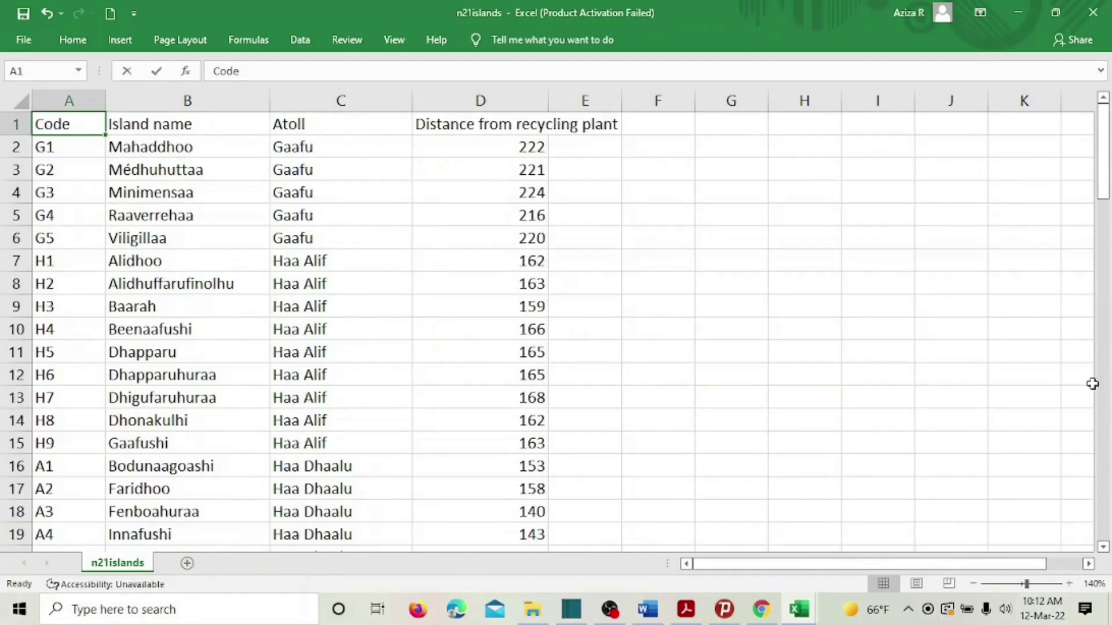
# Read question 6 about B14's return distance, then return to n21costs
pyautogui.click(686, 609)
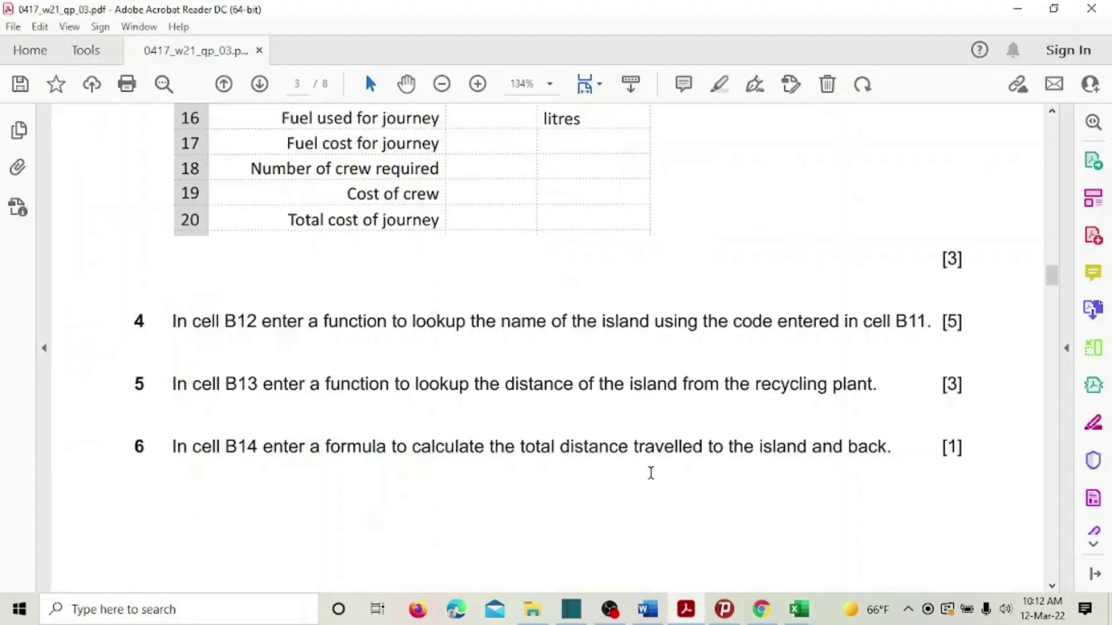
pyautogui.scroll(-1, 650, 471)
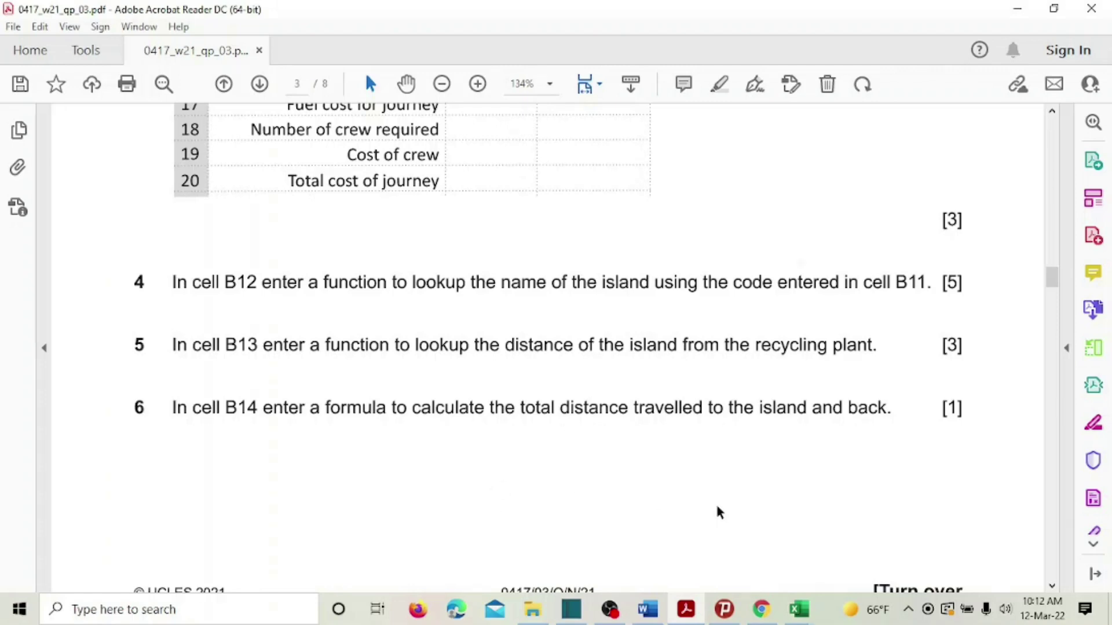
pyautogui.moveTo(802, 619)
pyautogui.click(898, 526)
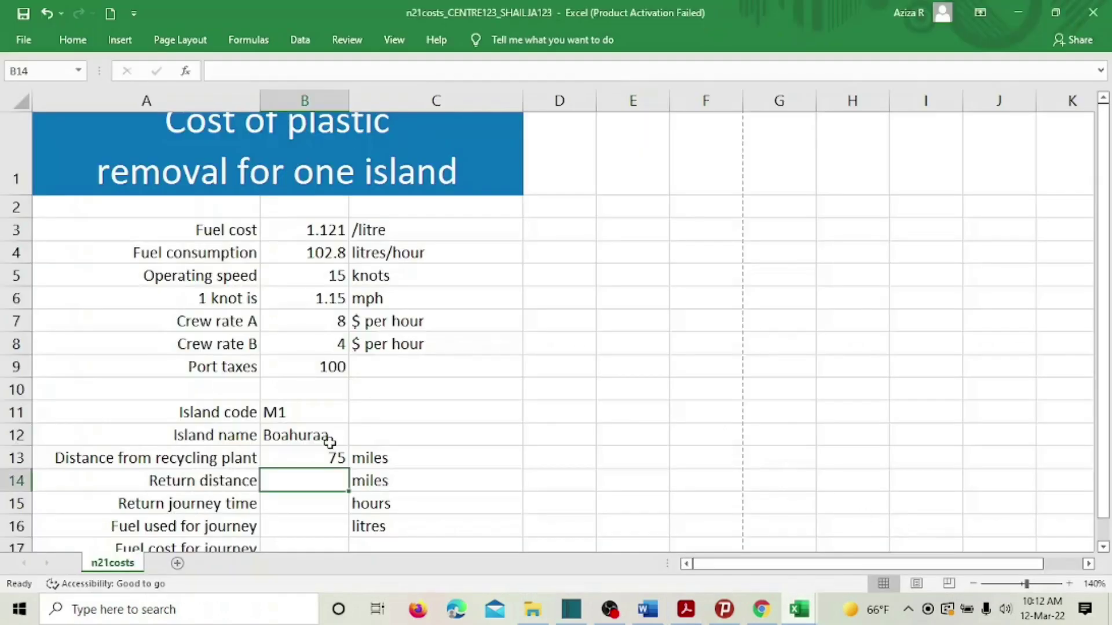
# Enter =2*B13 in B14 so the return distance shows 150 miles
pyautogui.scroll(-2, 417, 414)
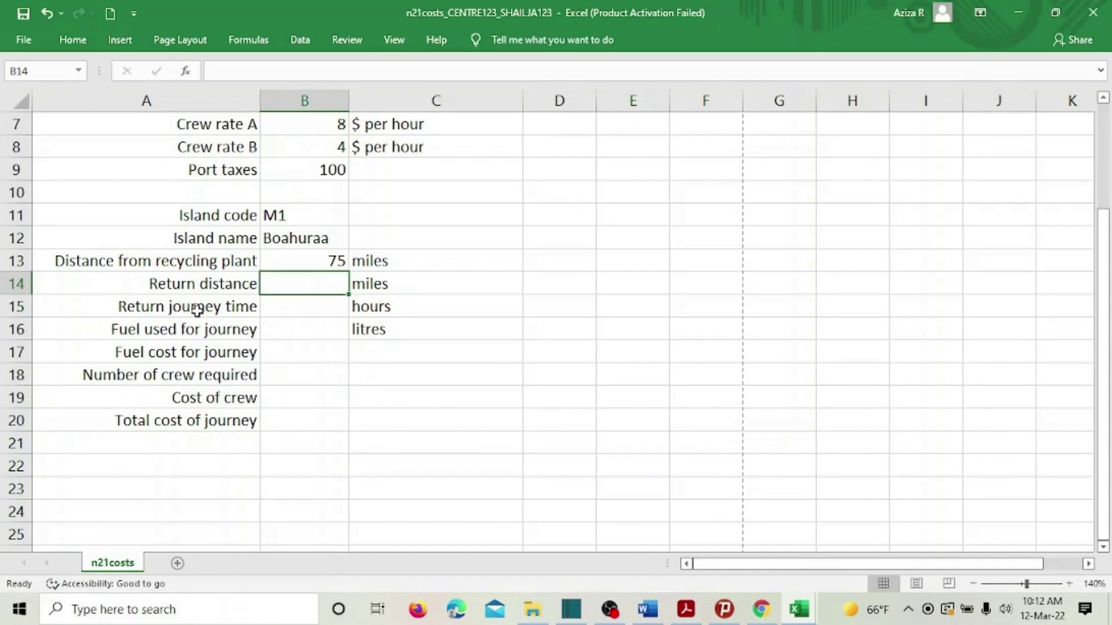
pyautogui.click(316, 262)
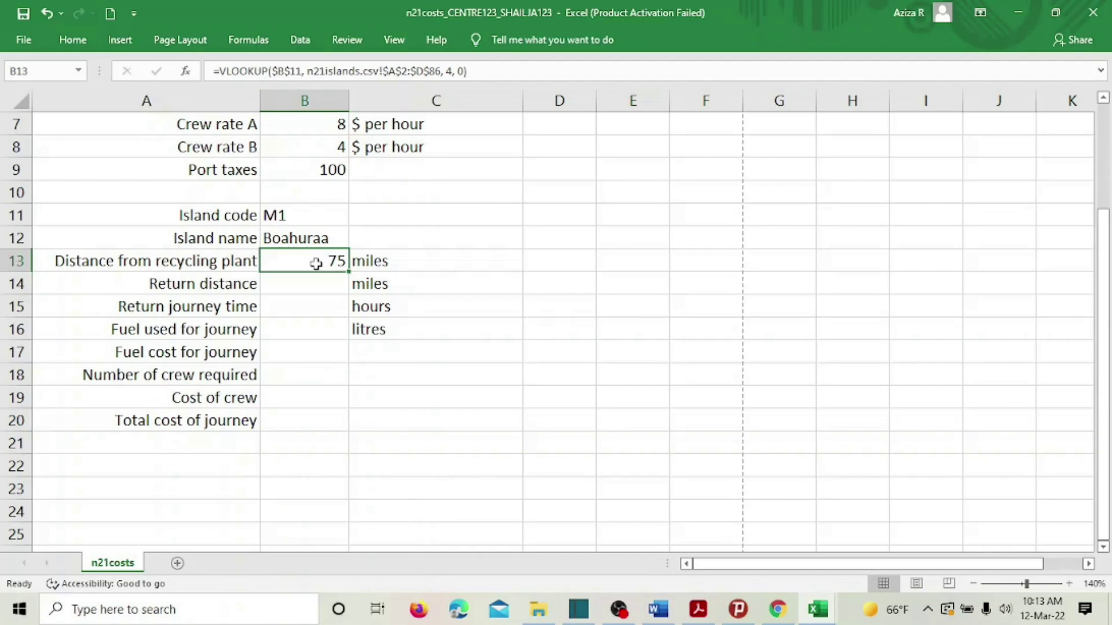
pyautogui.click(322, 288)
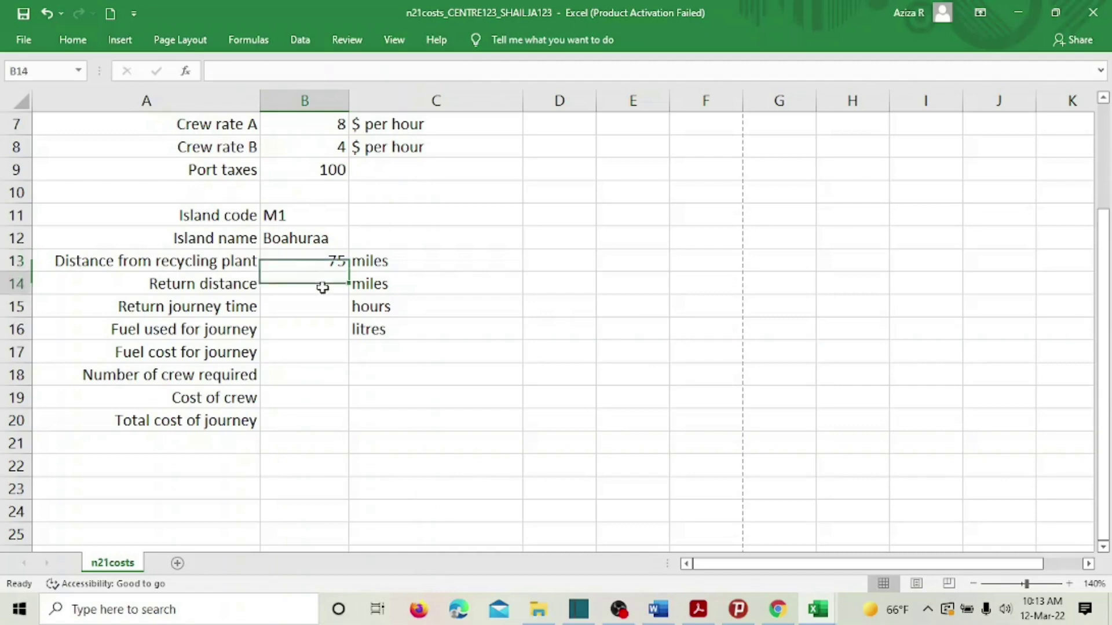
pyautogui.write('=')
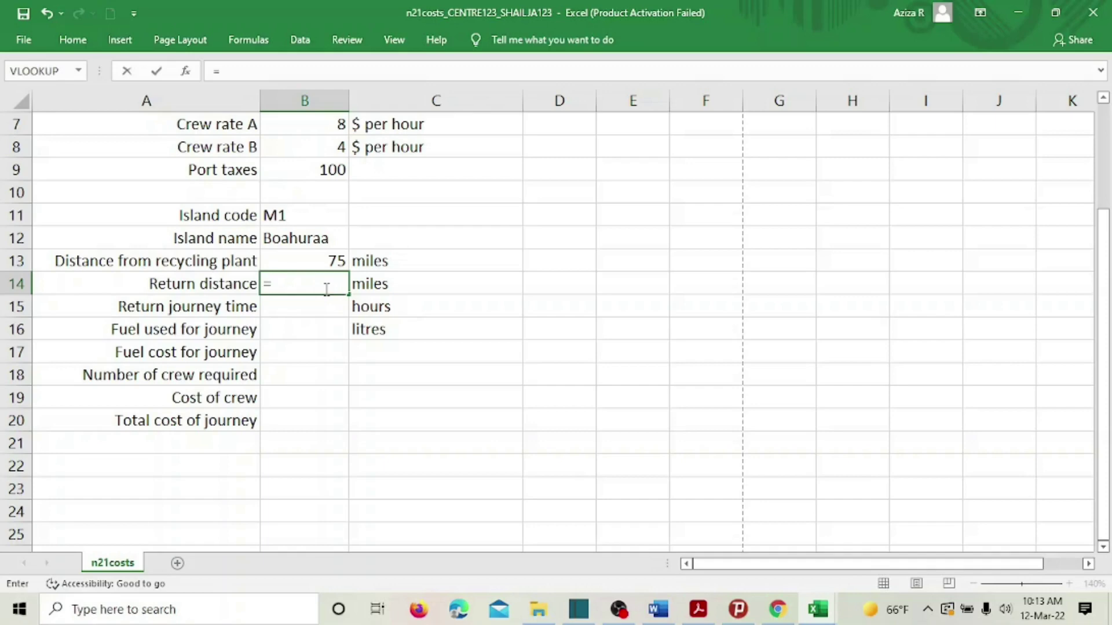
pyautogui.write('2*')
pyautogui.click(327, 260)
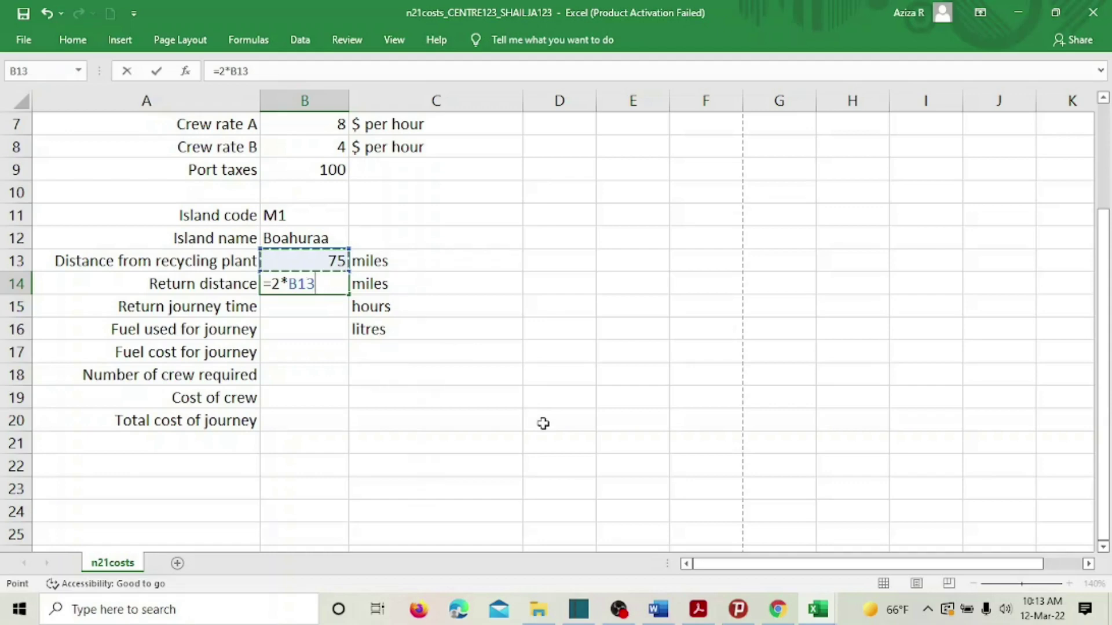
pyautogui.hotkey('ctrl', 'Return')
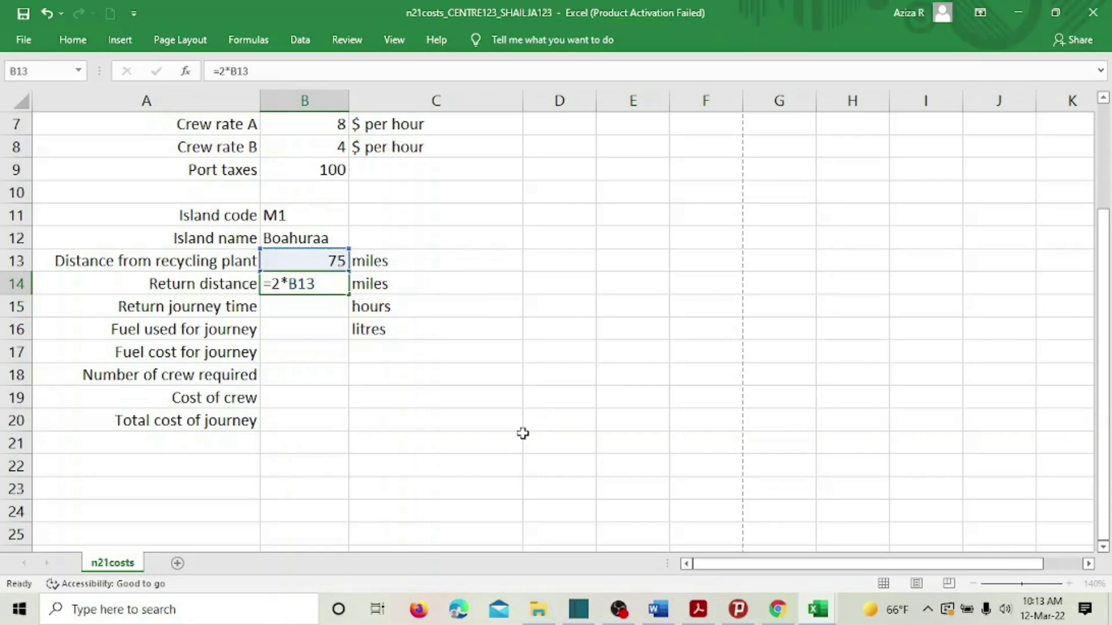
pyautogui.click(314, 284)
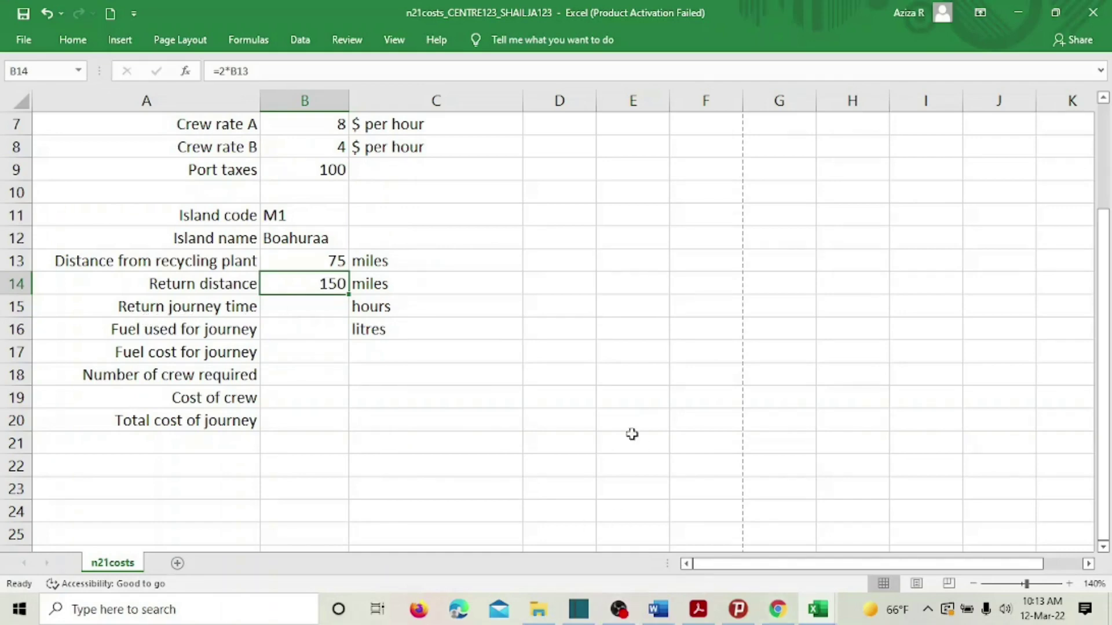
# Highlight questions 4 to 6 in yellow on the question paper
pyautogui.click(698, 609)
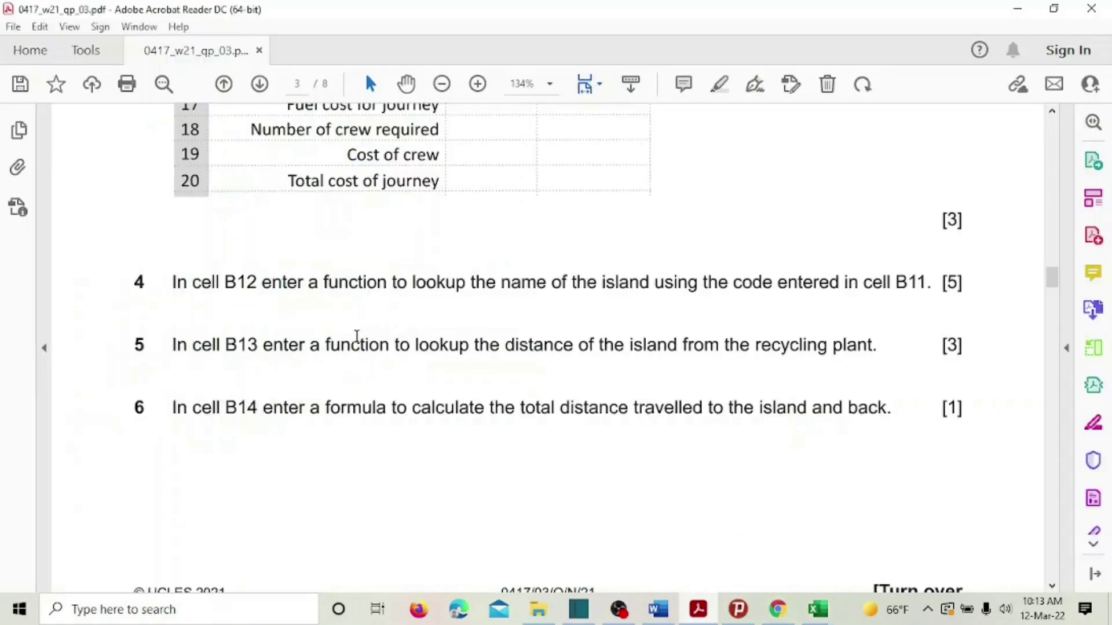
pyautogui.moveTo(146, 283); pyautogui.dragTo(857, 374)
pyautogui.click(877, 350)
pyautogui.scroll(-5, 830, 329)
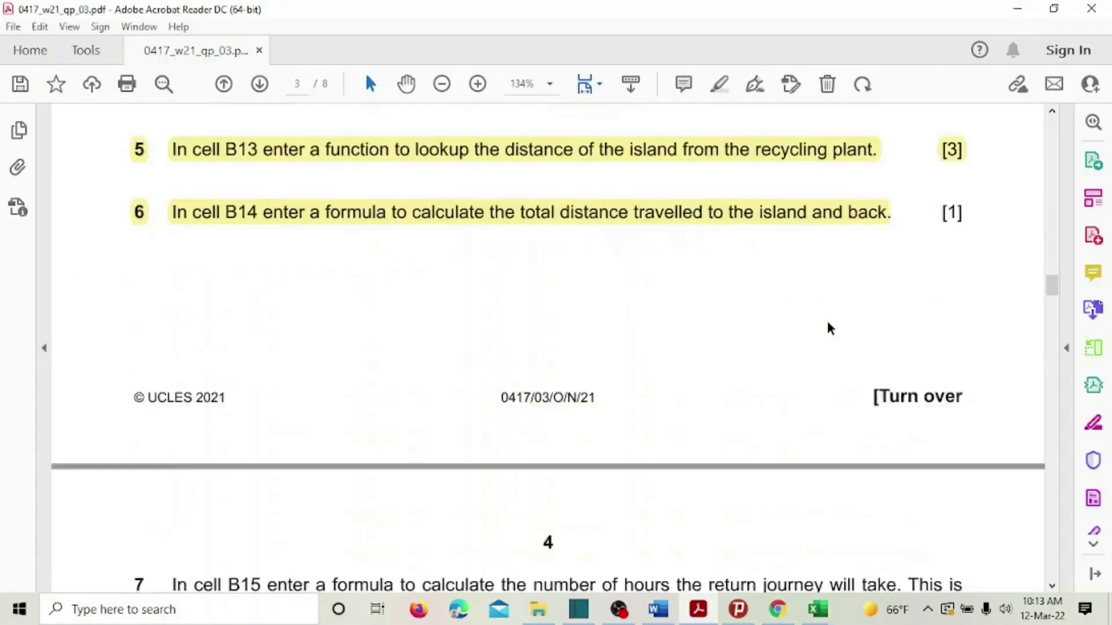
pyautogui.scroll(-10, 832, 318)
pyautogui.scroll(1, 829, 307)
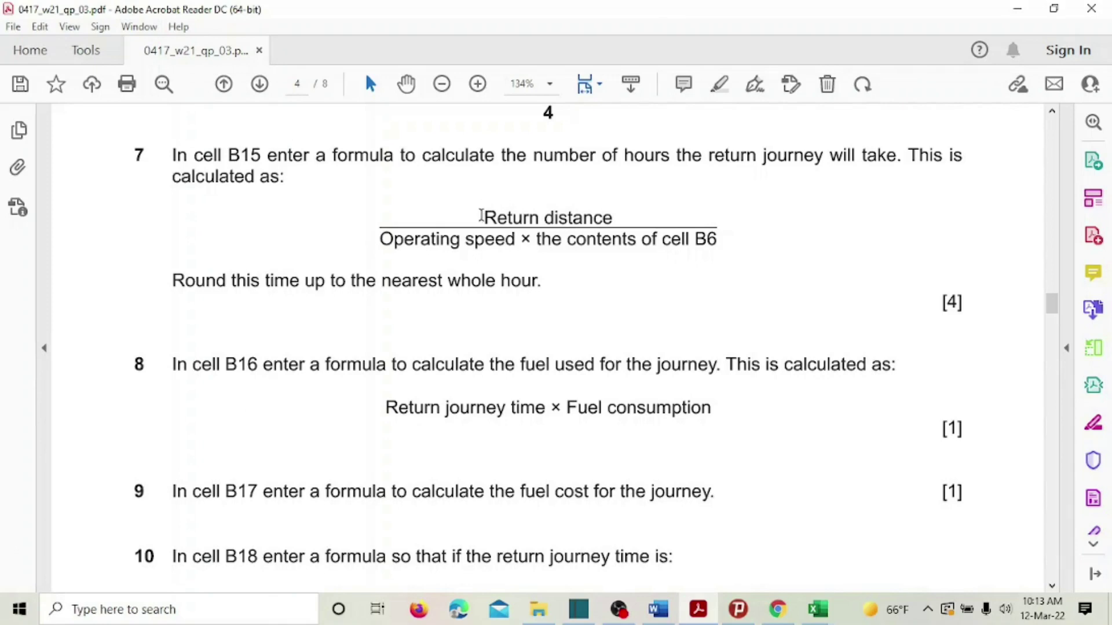
# Select 'Return distance' in question 7's journey-time formula on page 4
pyautogui.moveTo(482, 216); pyautogui.dragTo(583, 197)
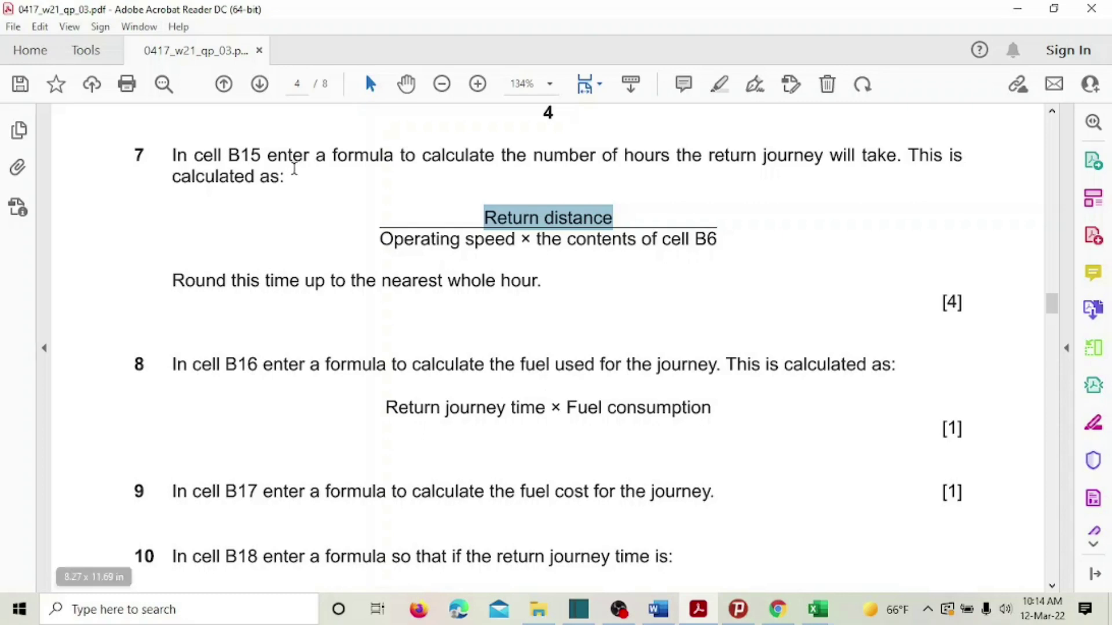
pyautogui.moveTo(816, 613)
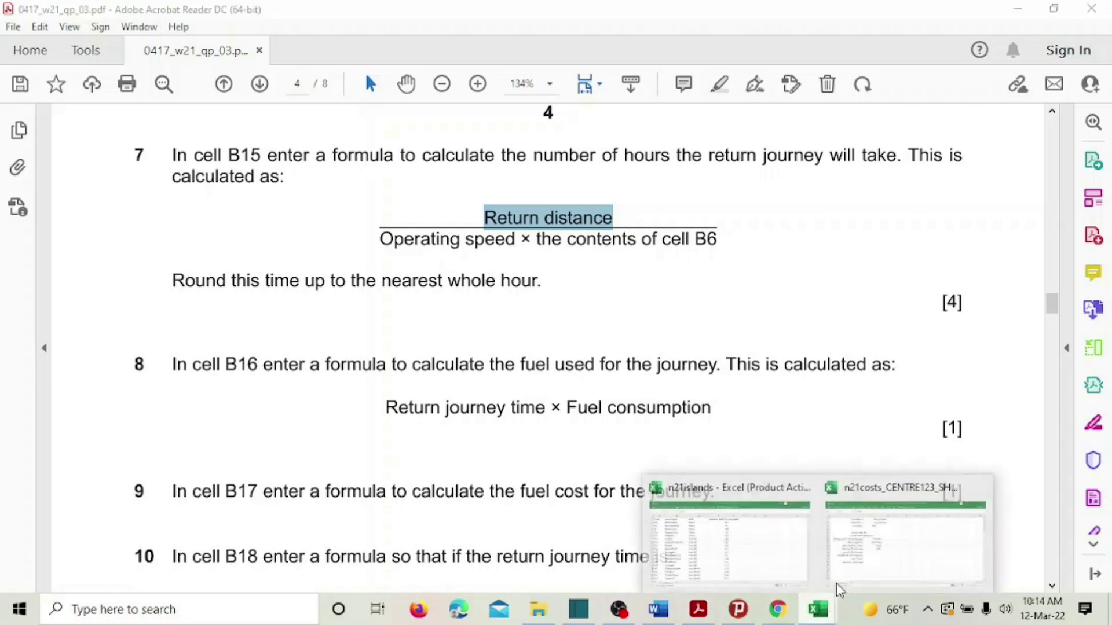
pyautogui.click(874, 524)
# Begin B15 with =ROUNDUP( and recheck question 7's wording in the PDF
pyautogui.click(297, 308)
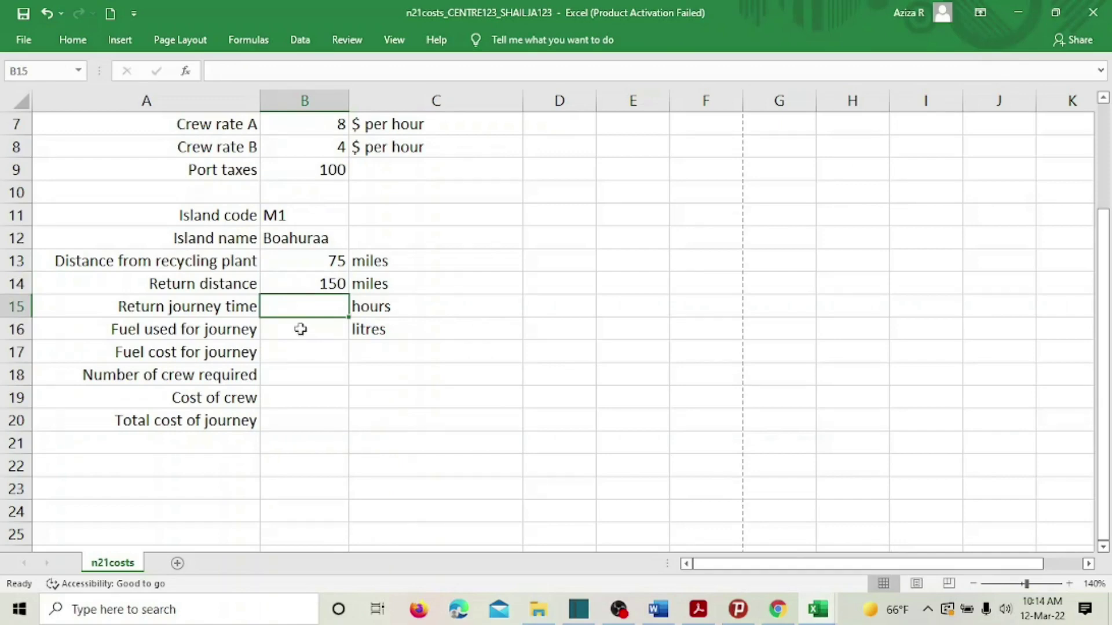
pyautogui.write('==')
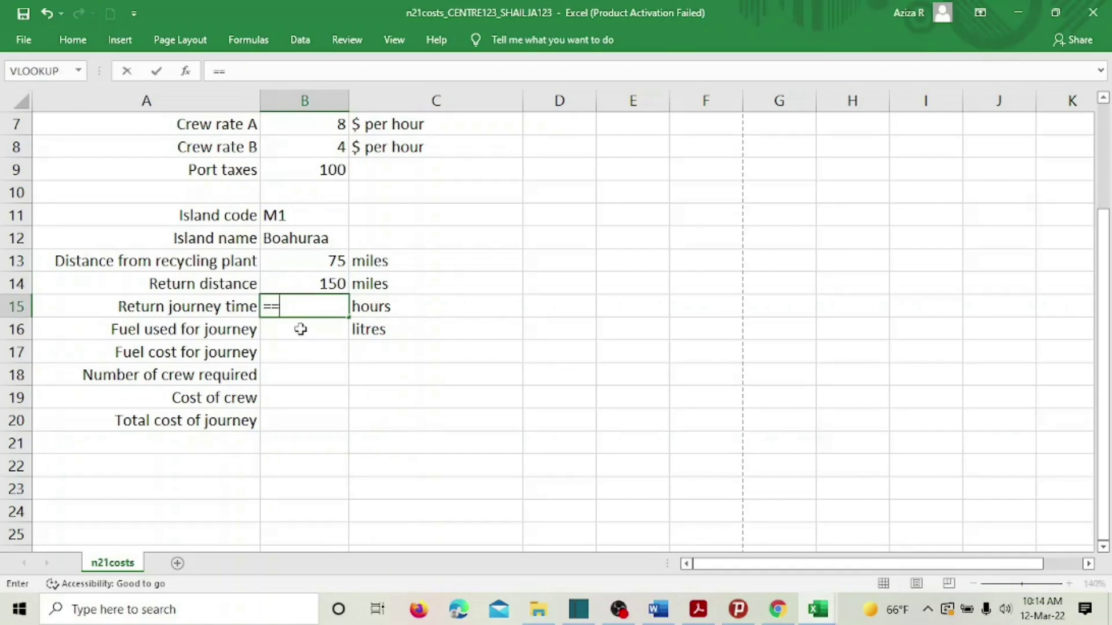
pyautogui.press('BackSpace')
pyautogui.write('ROUB')
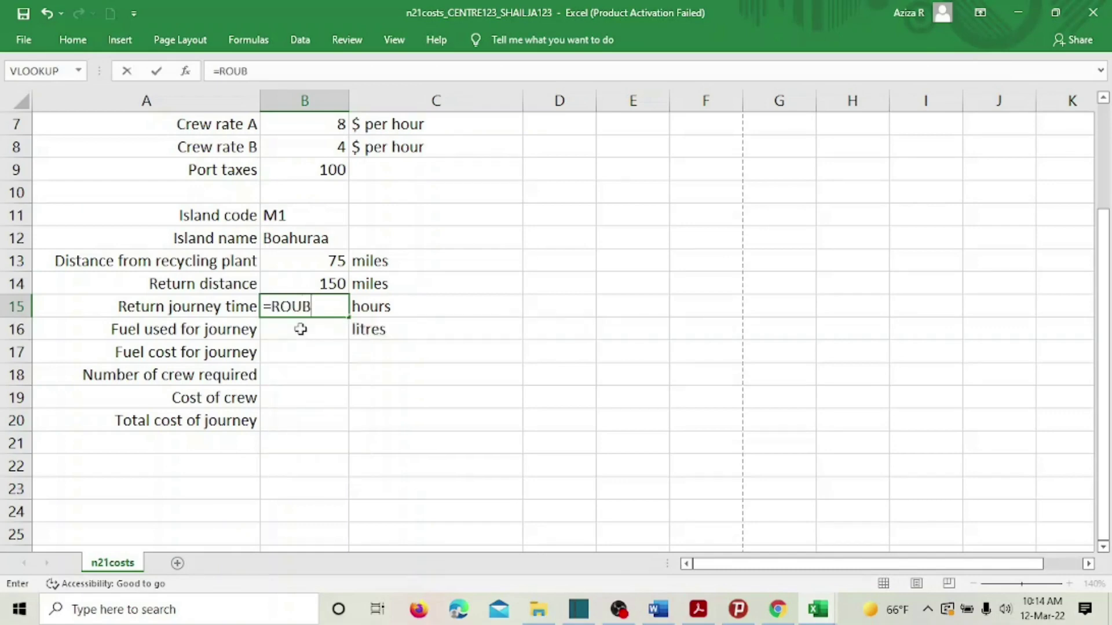
pyautogui.press('BackSpace')
pyautogui.write('NDUP')
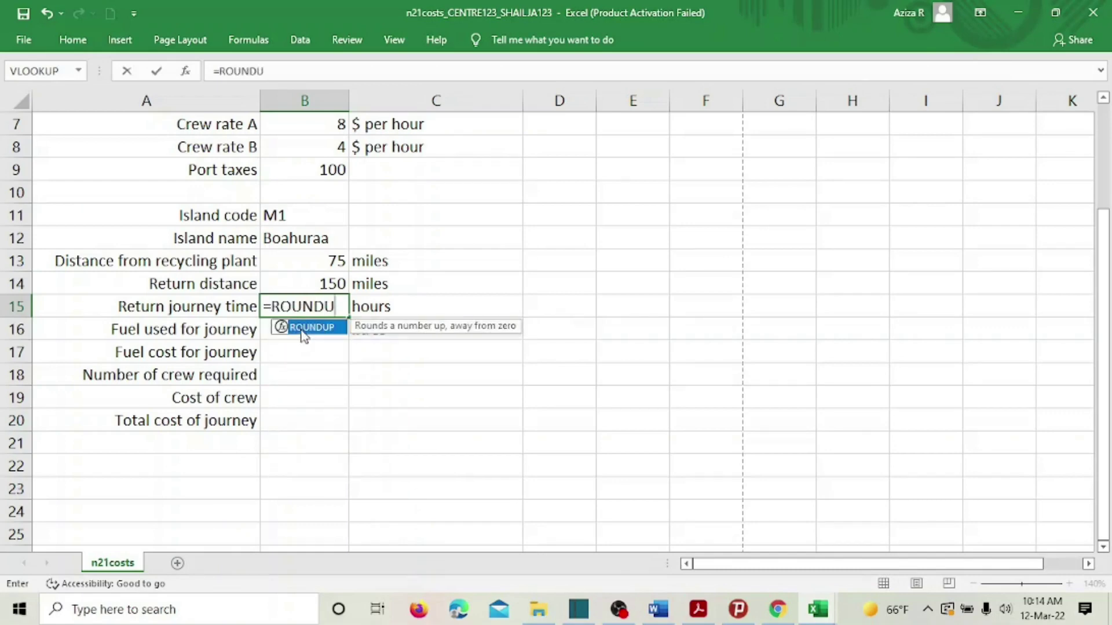
pyautogui.doubleClick(304, 328)
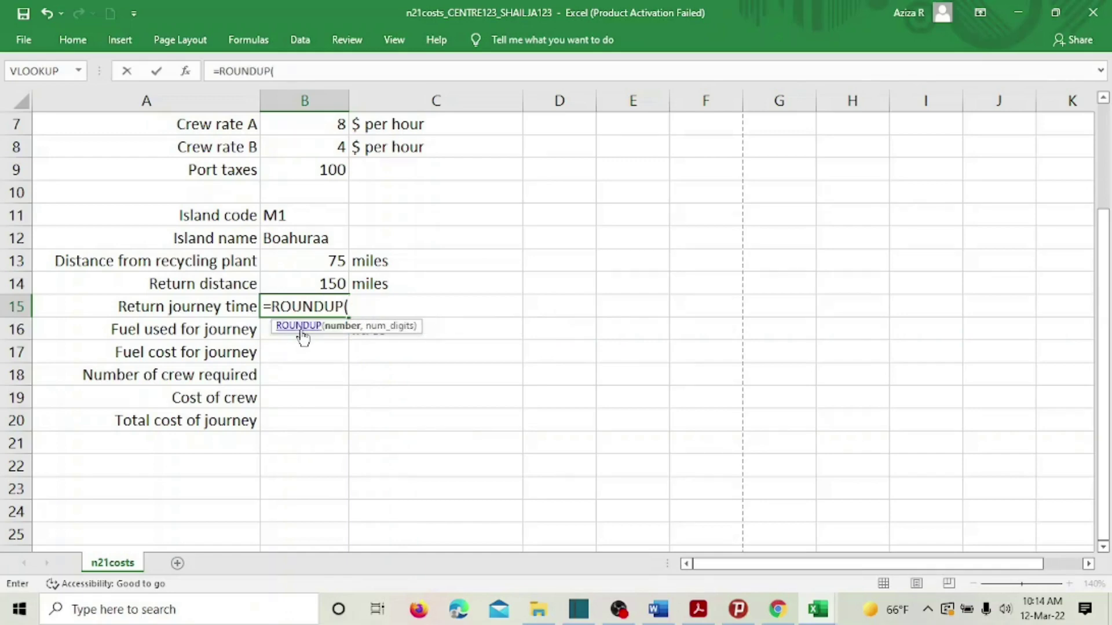
pyautogui.click(698, 609)
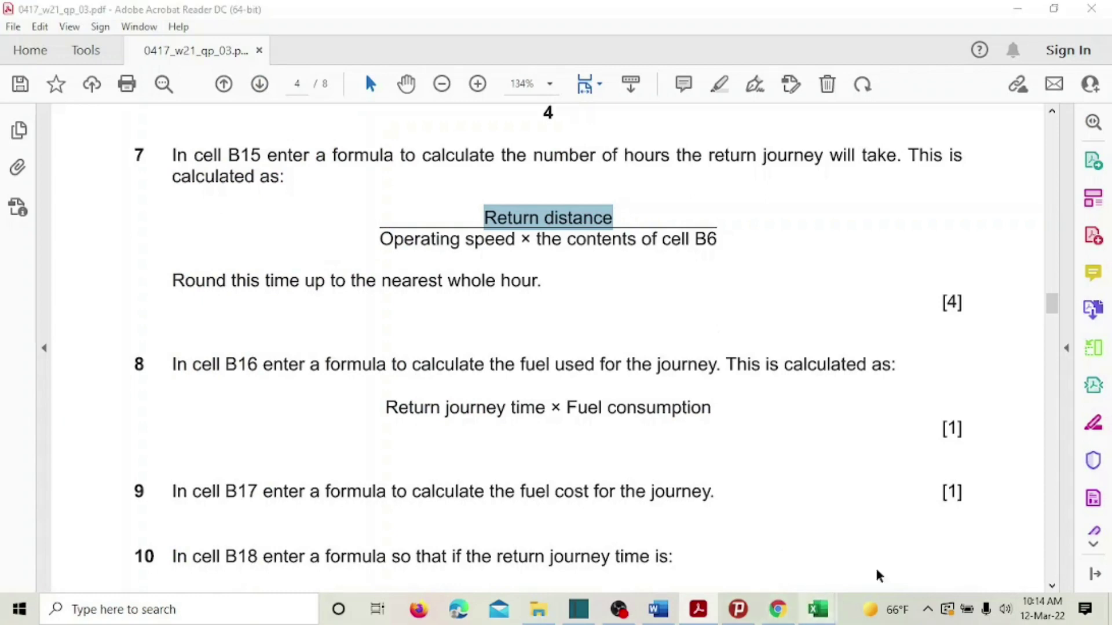
pyautogui.click(818, 609)
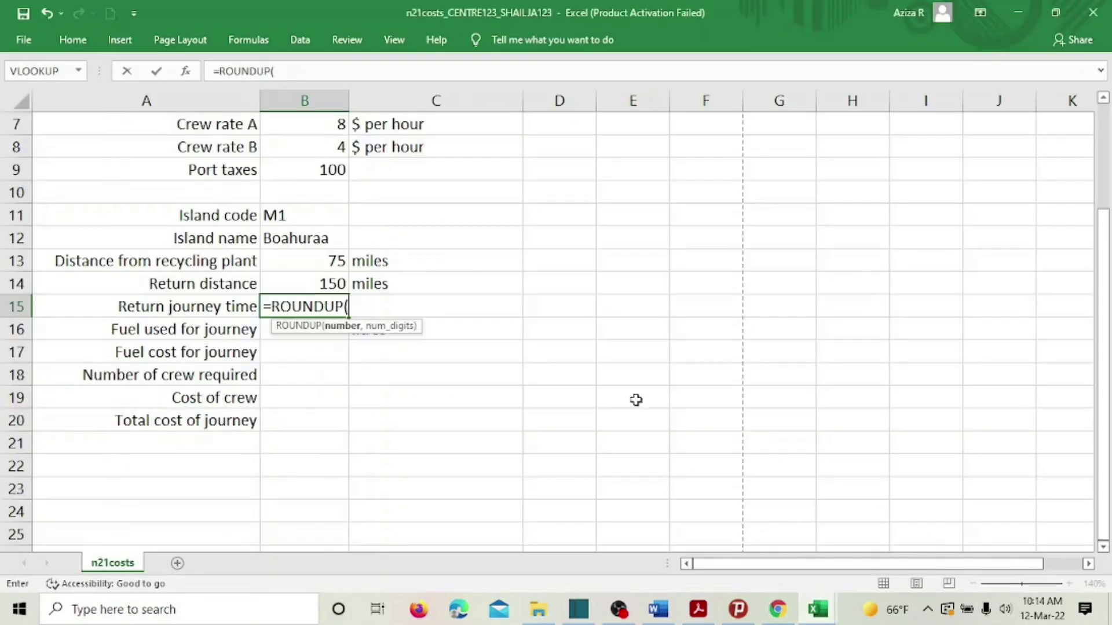
# Build B15's division as B14/(B5* using return distance and operating speed
pyautogui.click(311, 284)
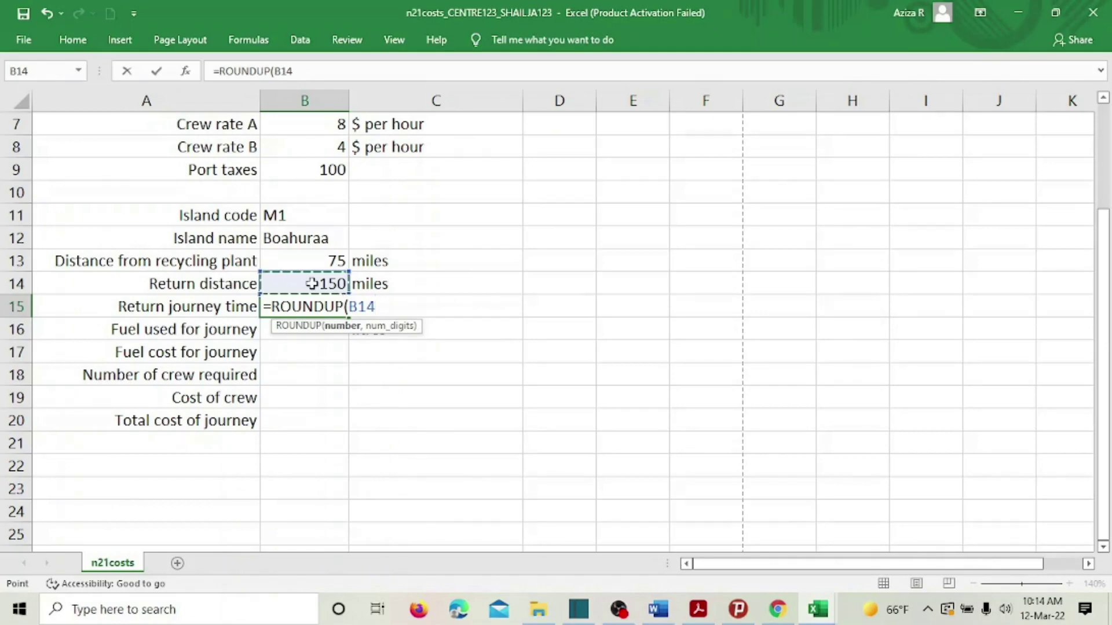
pyautogui.write('/')
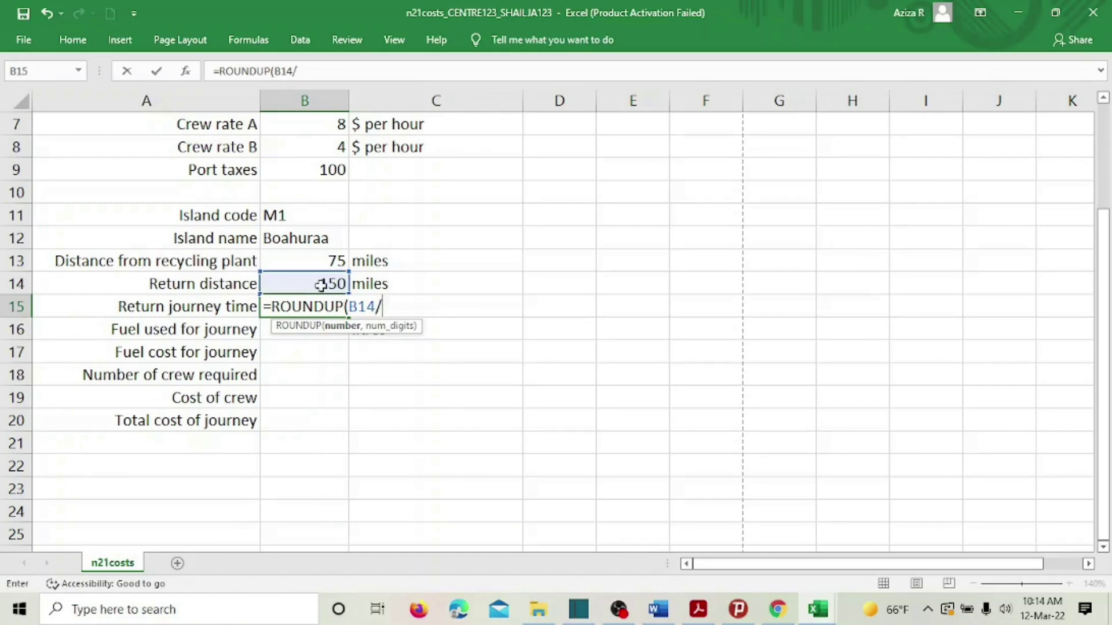
pyautogui.write('(')
pyautogui.click(699, 611)
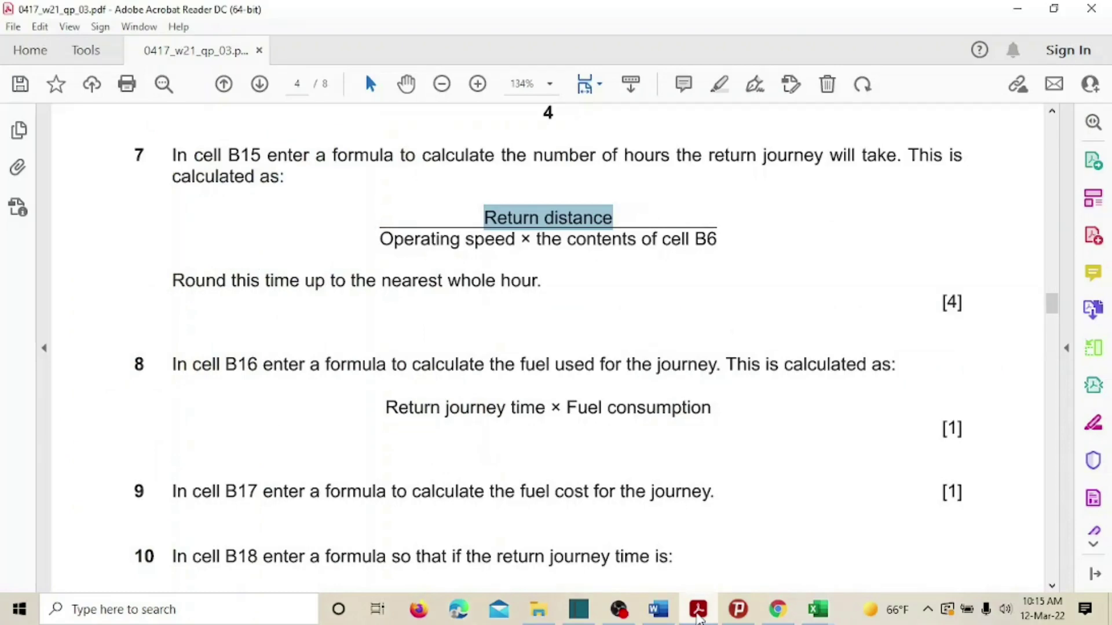
pyautogui.click(698, 615)
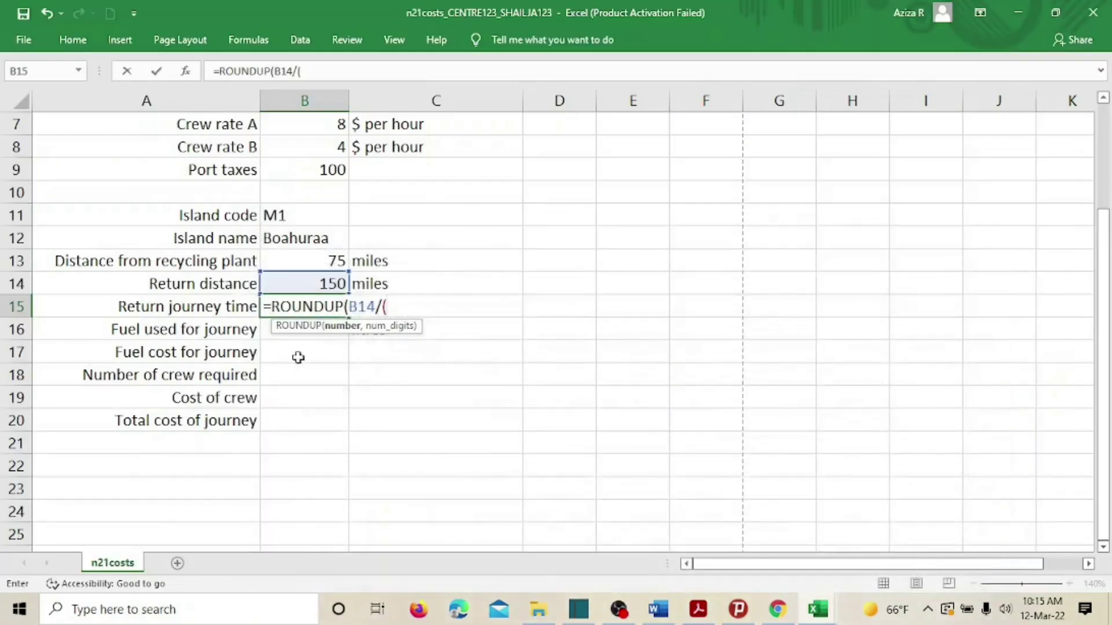
pyautogui.scroll(2, 565, 345)
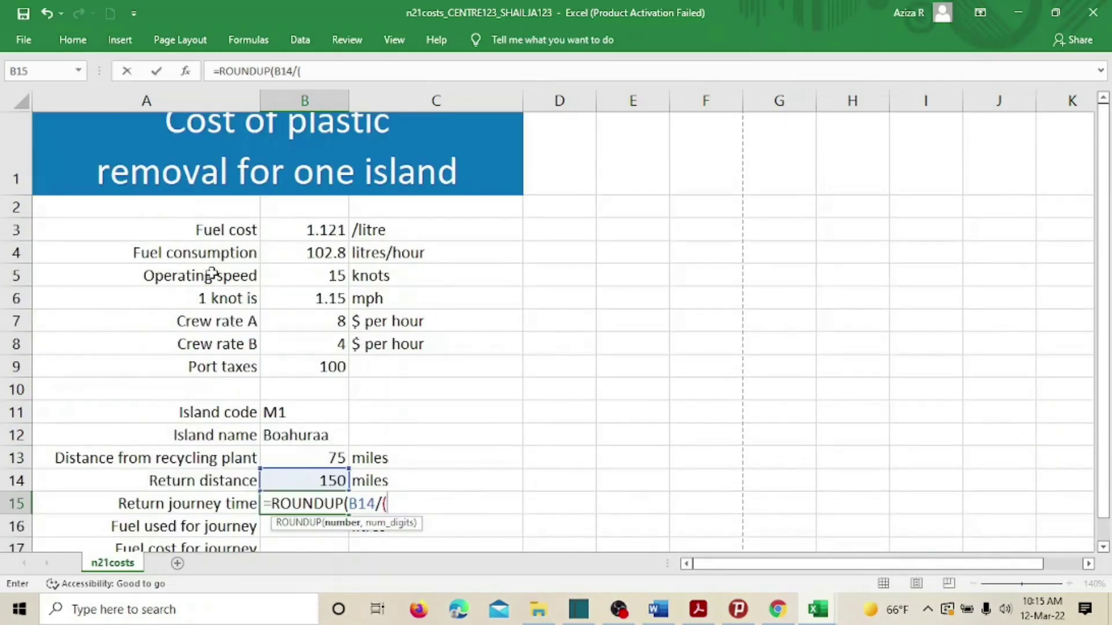
pyautogui.click(293, 276)
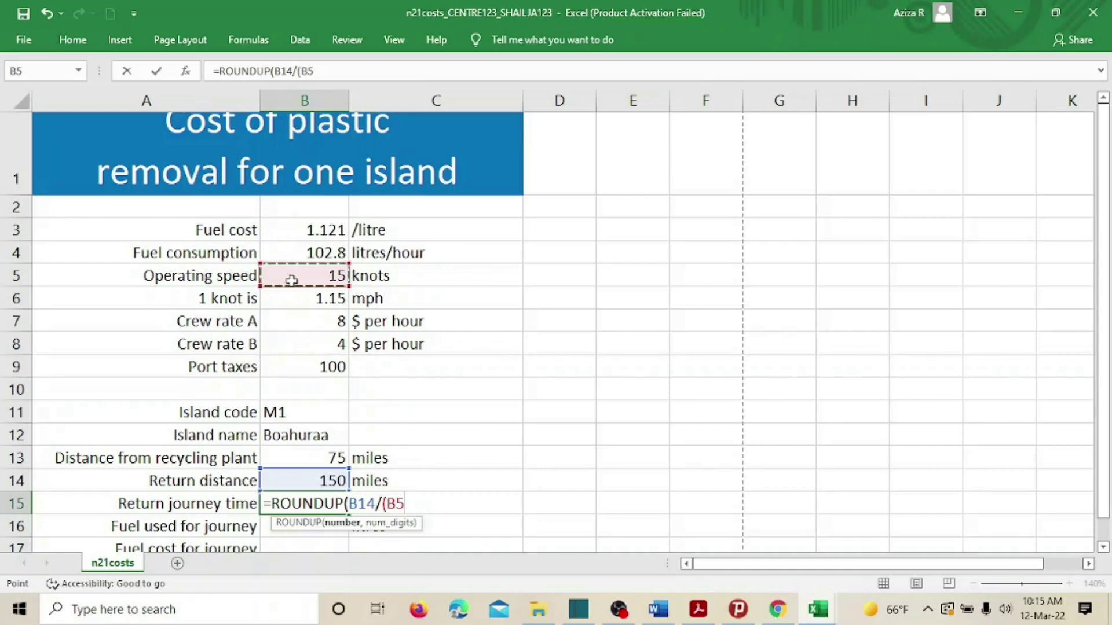
pyautogui.write('*')
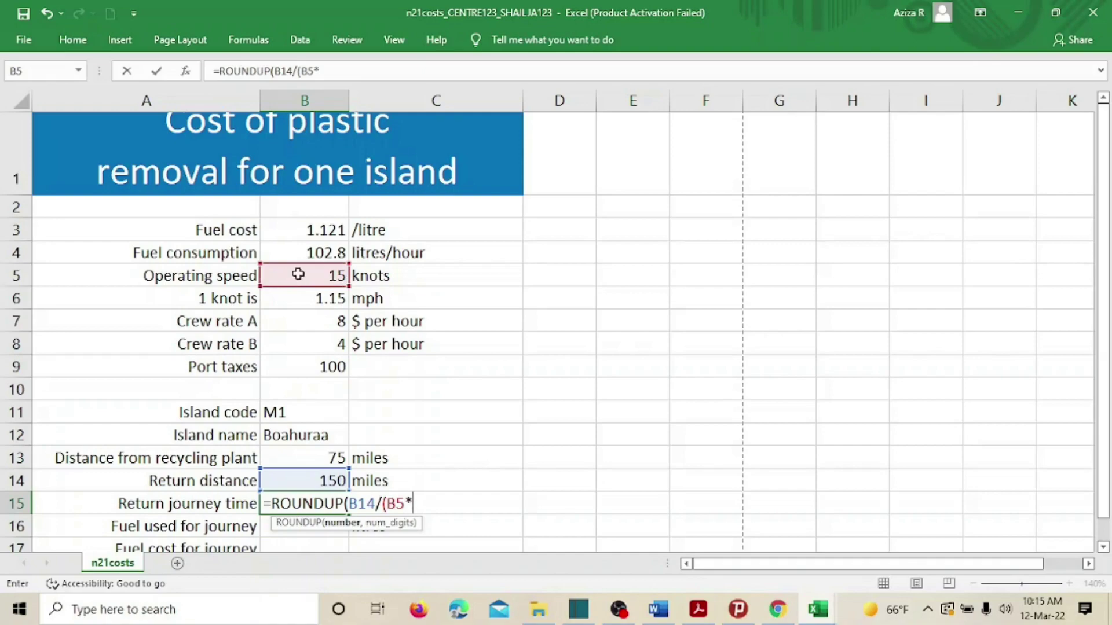
# Complete =ROUNDUP(B14/(B5*B6), 0) with the B6 knot conversion, giving 9 hours
pyautogui.click(698, 609)
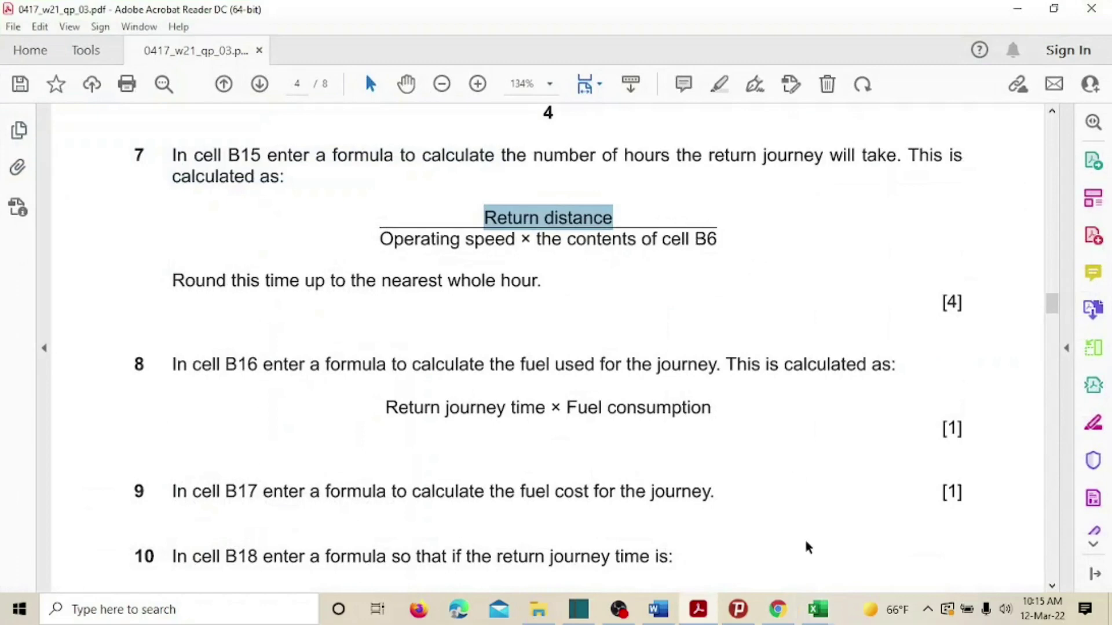
pyautogui.moveTo(817, 609)
pyautogui.click(878, 561)
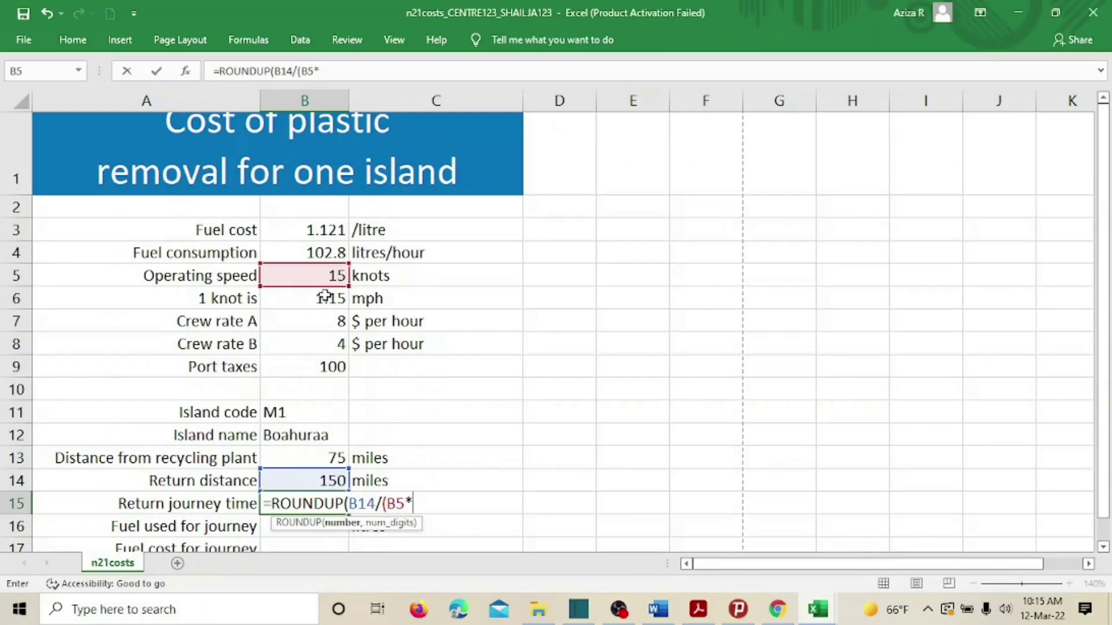
pyautogui.click(326, 297)
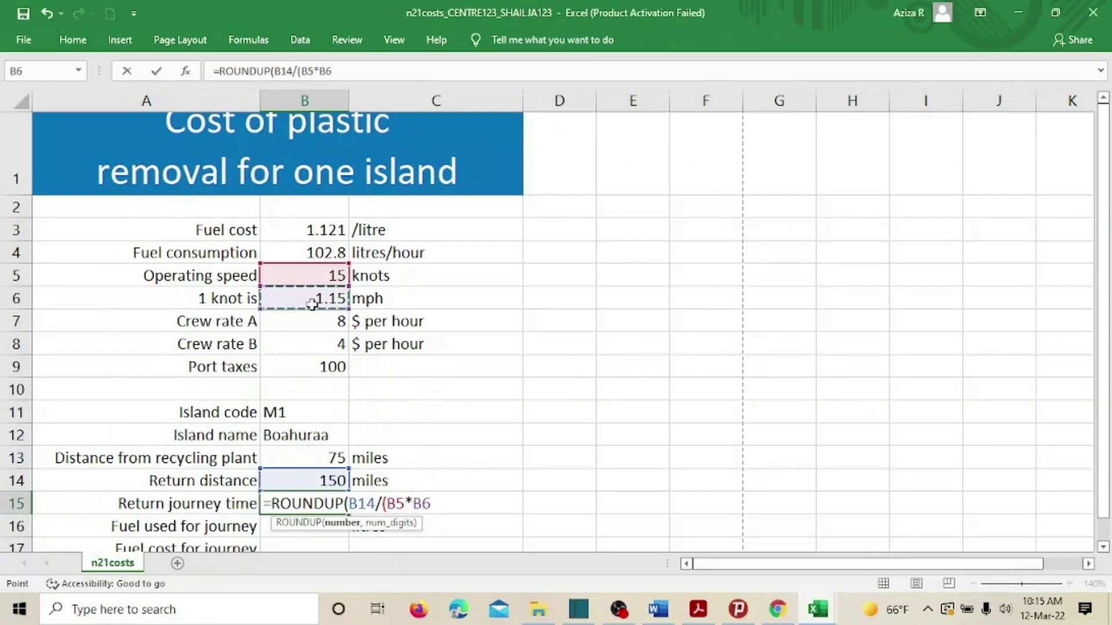
pyautogui.write(')')
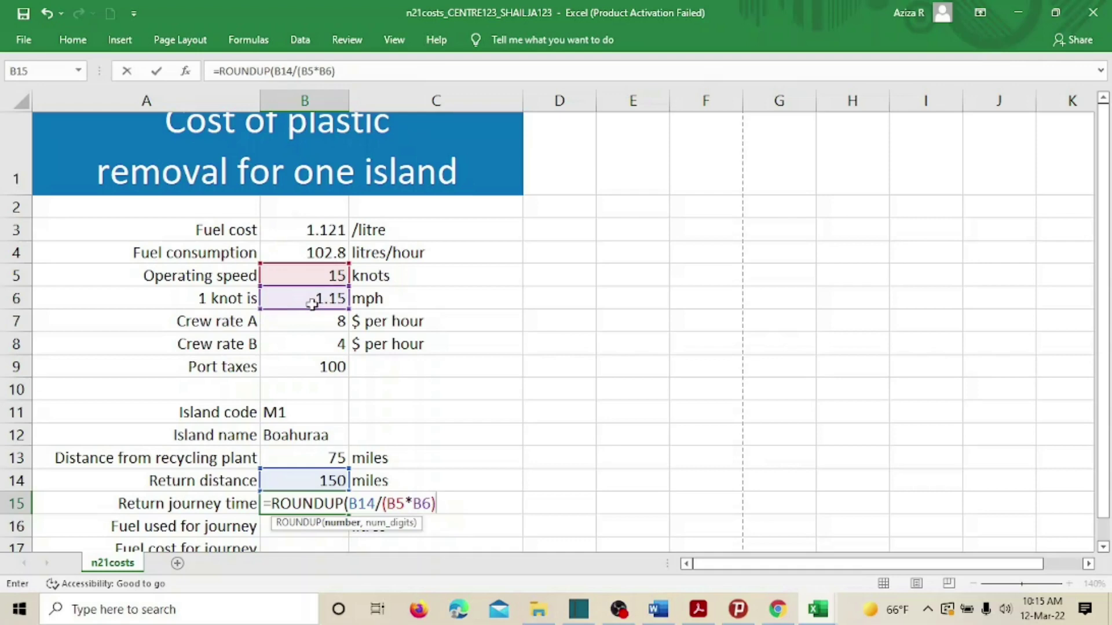
pyautogui.write(', 0')
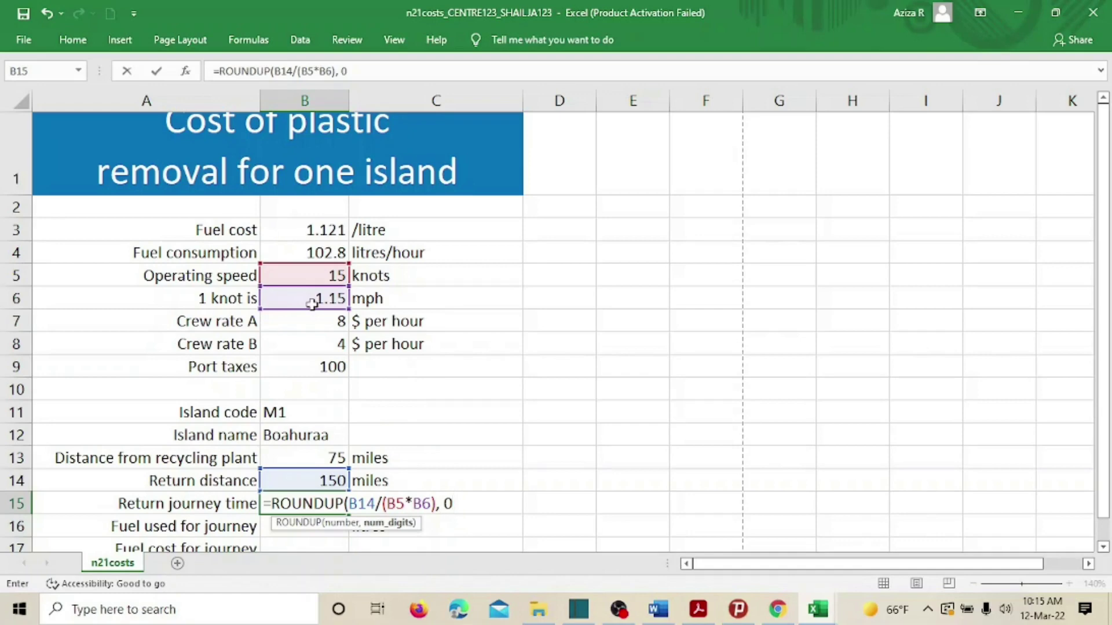
pyautogui.write(')')
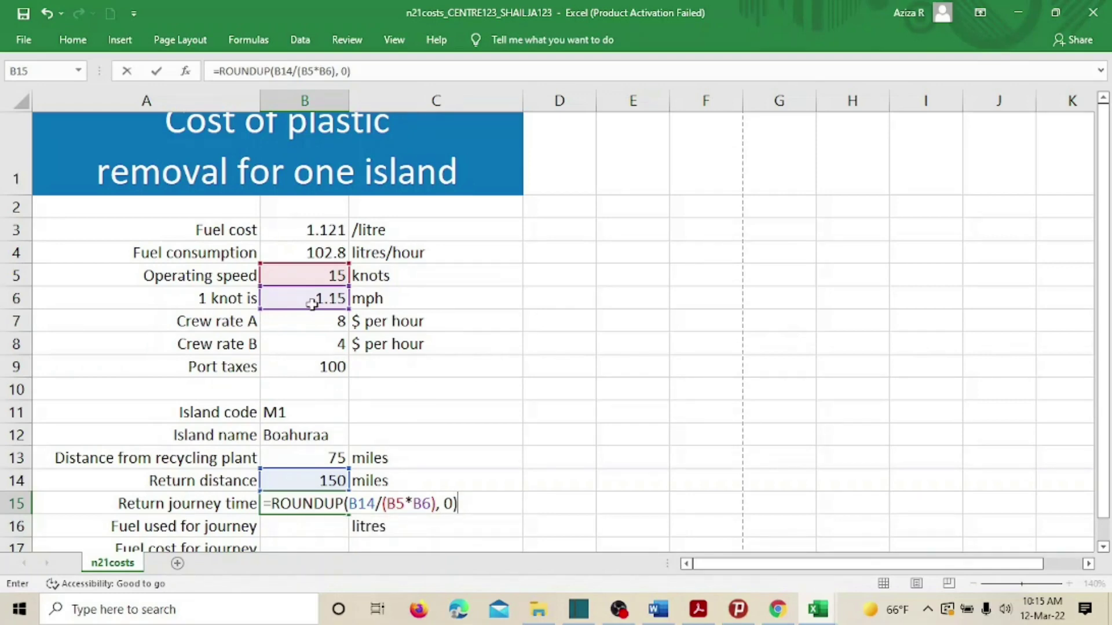
pyautogui.press('Return')
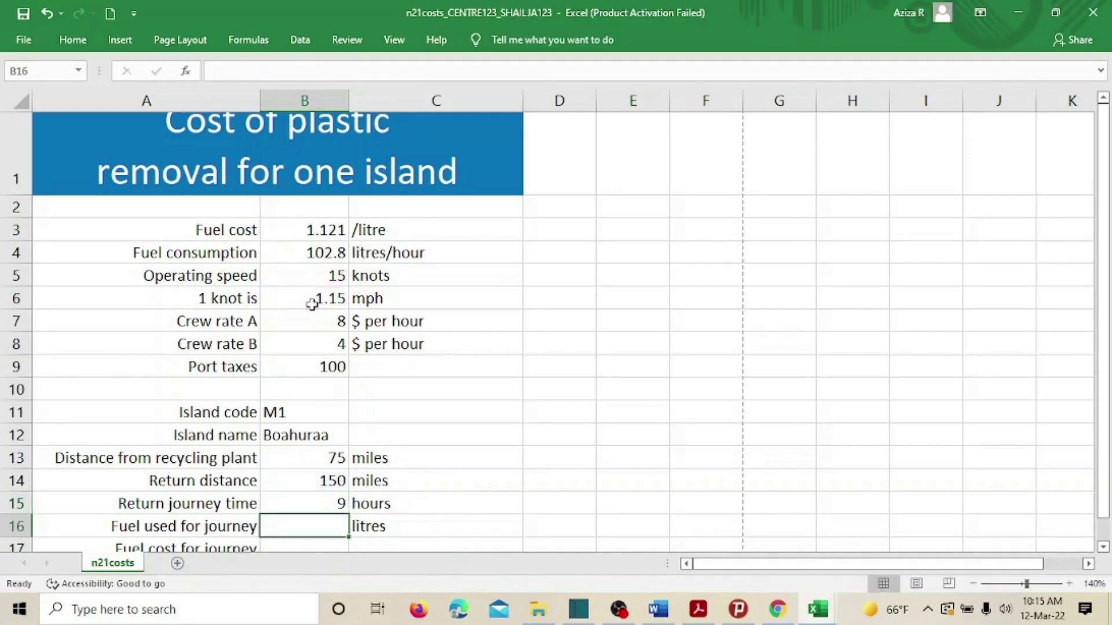
pyautogui.click(289, 503)
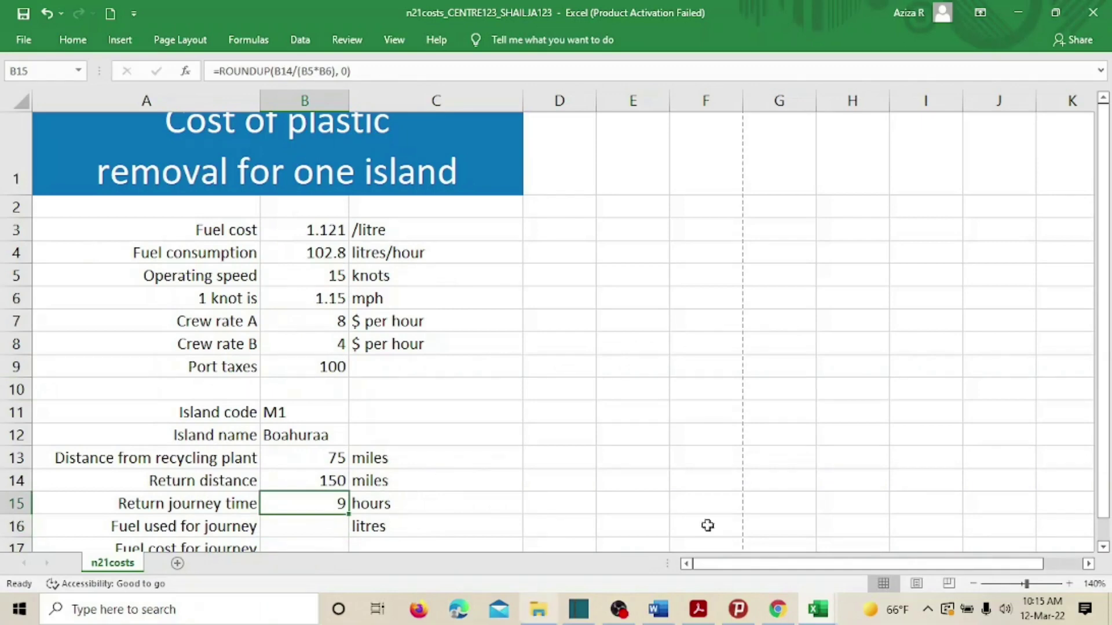
# Mark question 7's text in yellow, then return to the n21costs sheet
pyautogui.click(705, 619)
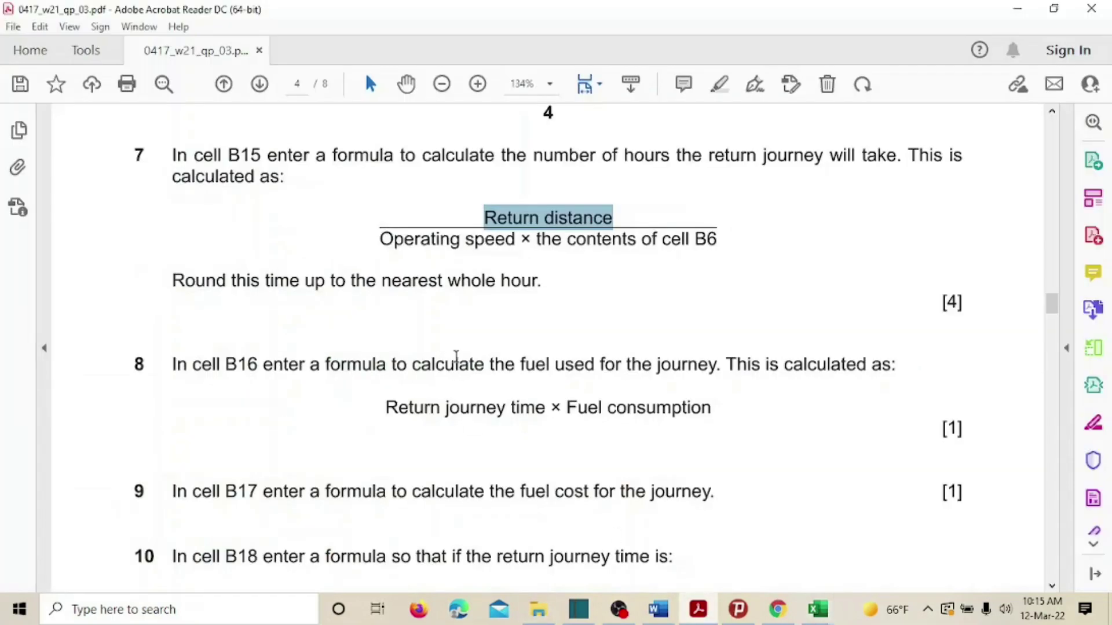
pyautogui.moveTo(139, 149); pyautogui.dragTo(536, 279)
pyautogui.click(525, 247)
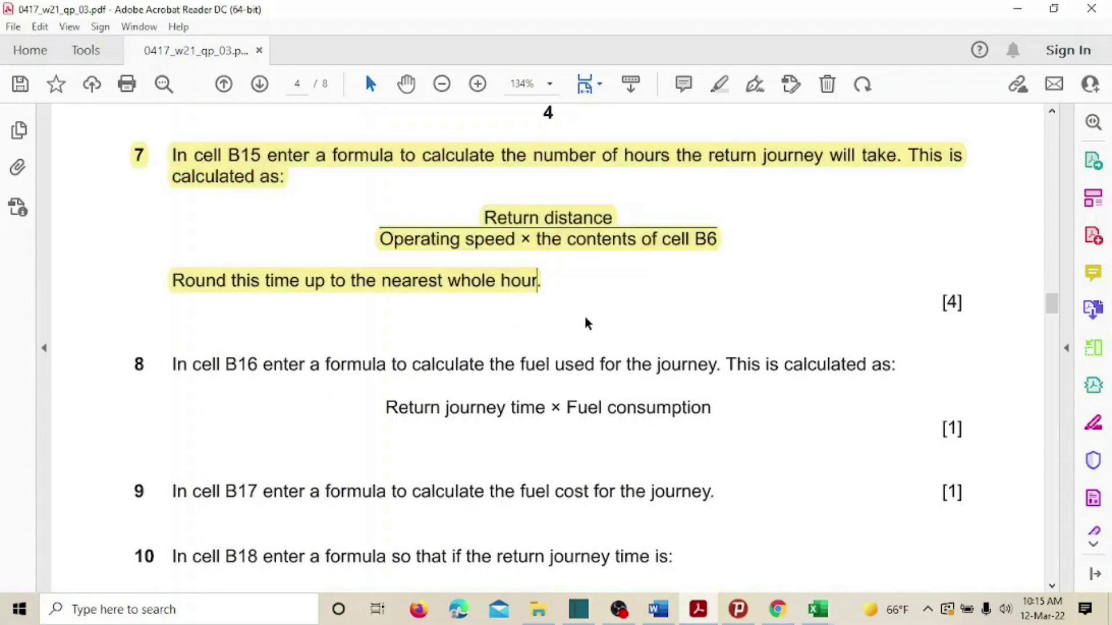
pyautogui.scroll(-3, 584, 314)
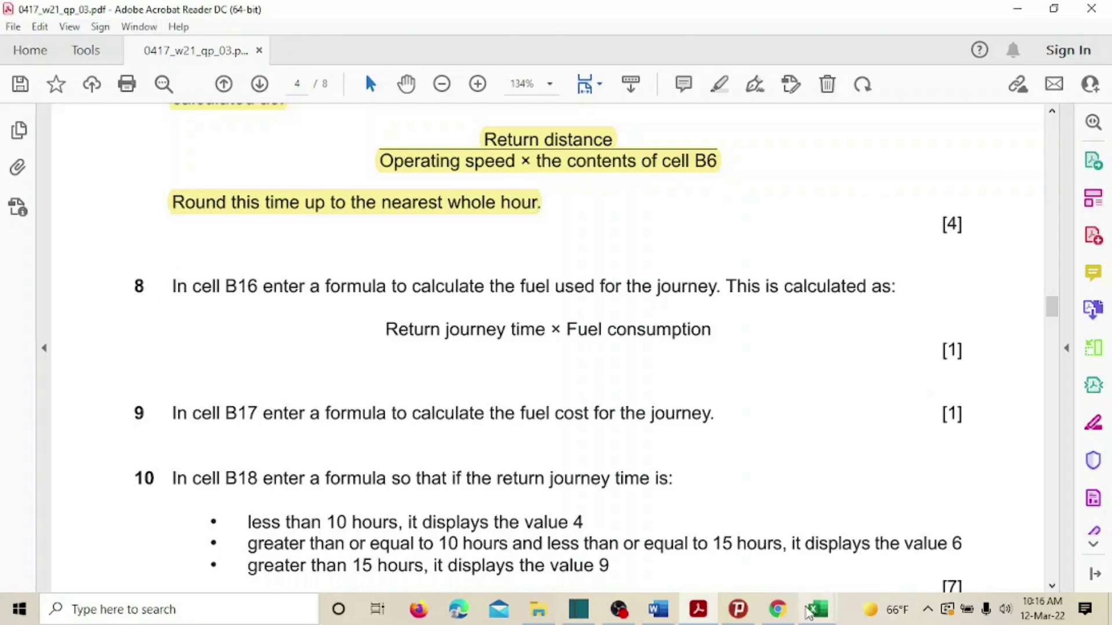
pyautogui.moveTo(818, 610)
pyautogui.click(837, 528)
pyautogui.scroll(-2, 448, 474)
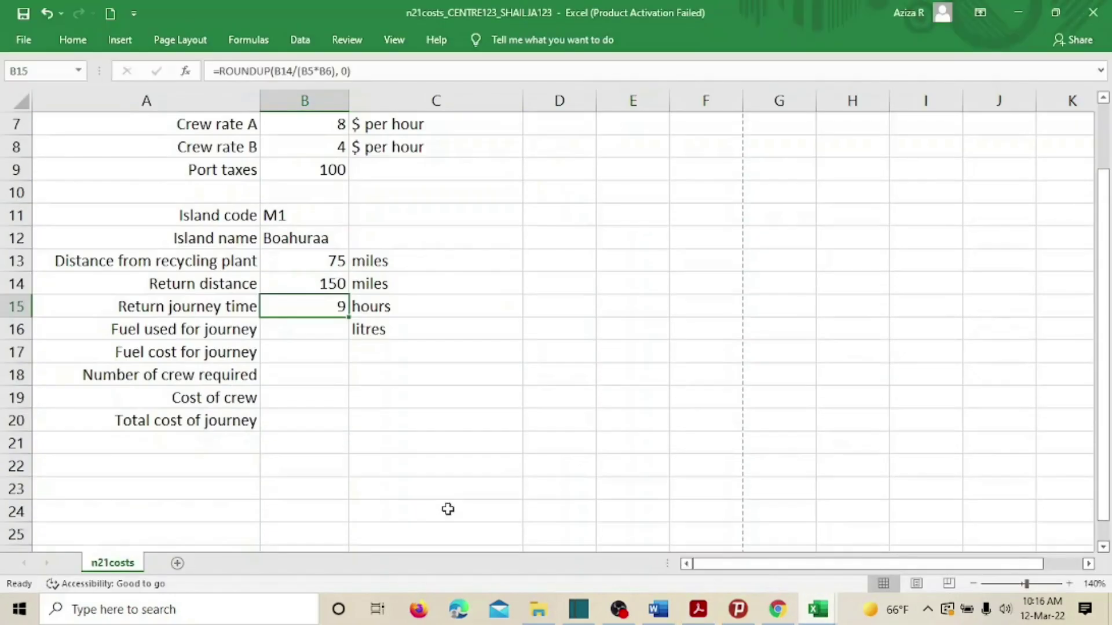
# Enter =B15*B4 in B16, giving 925.2 litres of fuel used
pyautogui.click(292, 325)
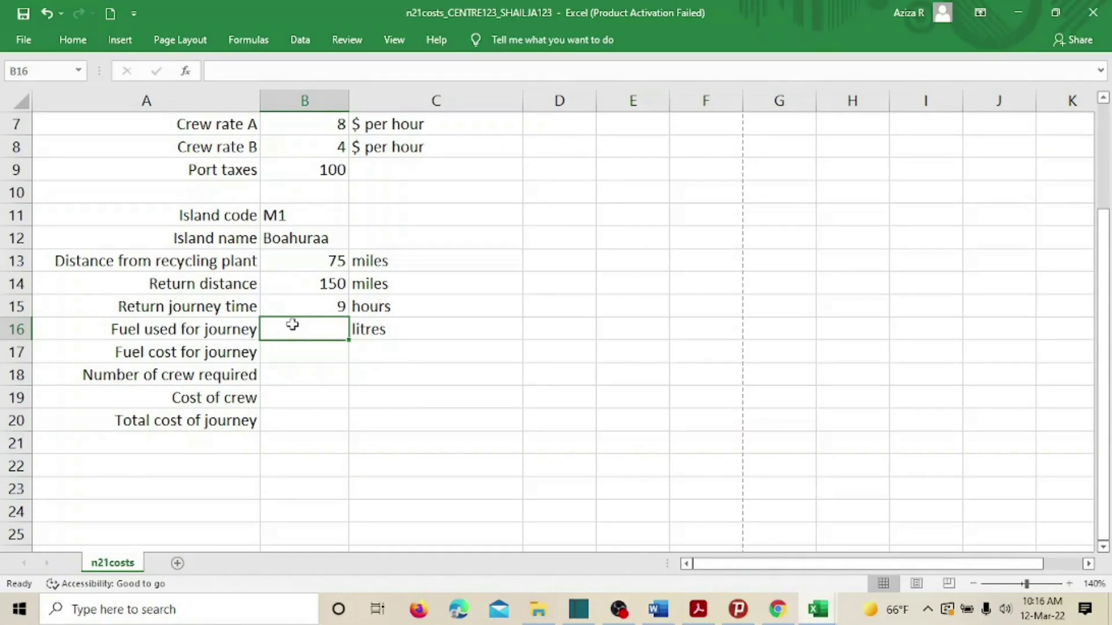
pyautogui.write('=')
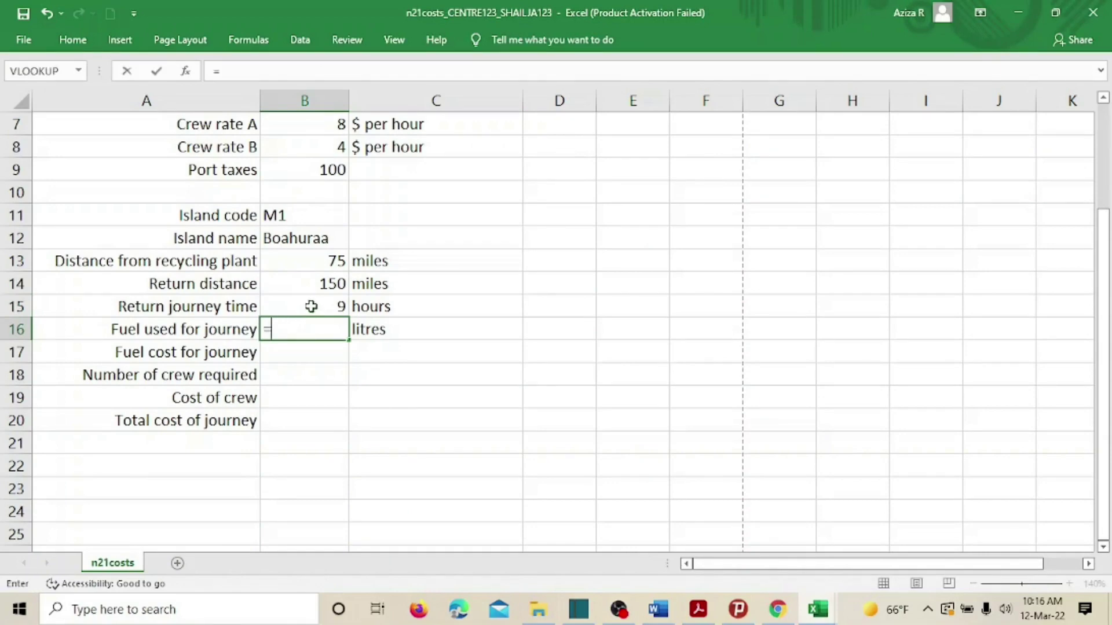
pyautogui.click(313, 306)
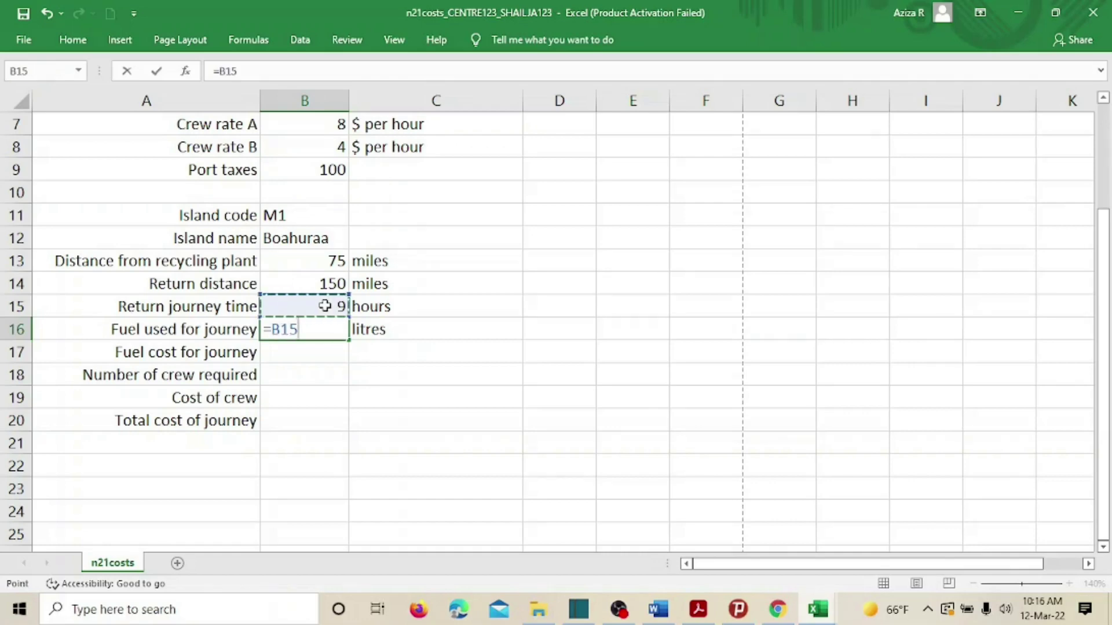
pyautogui.write('*')
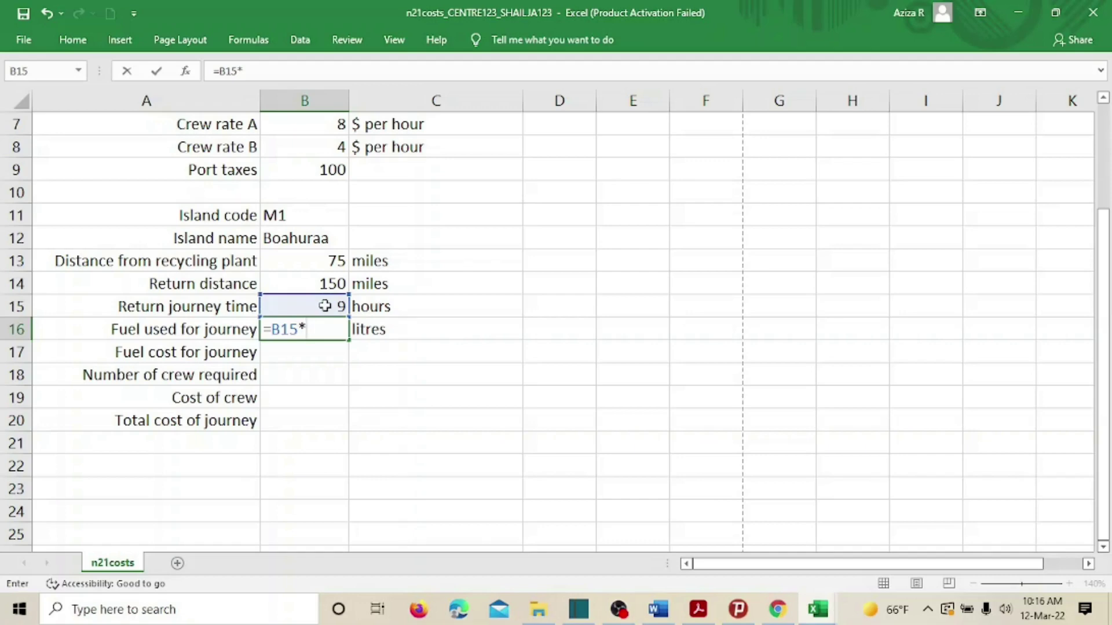
pyautogui.click(698, 609)
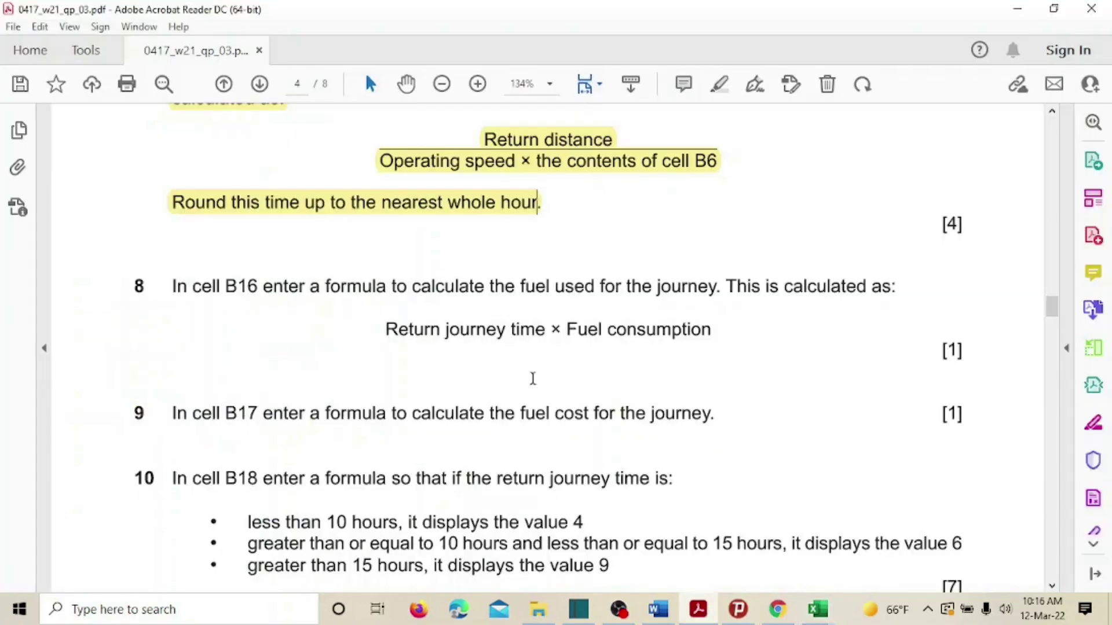
pyautogui.click(828, 612)
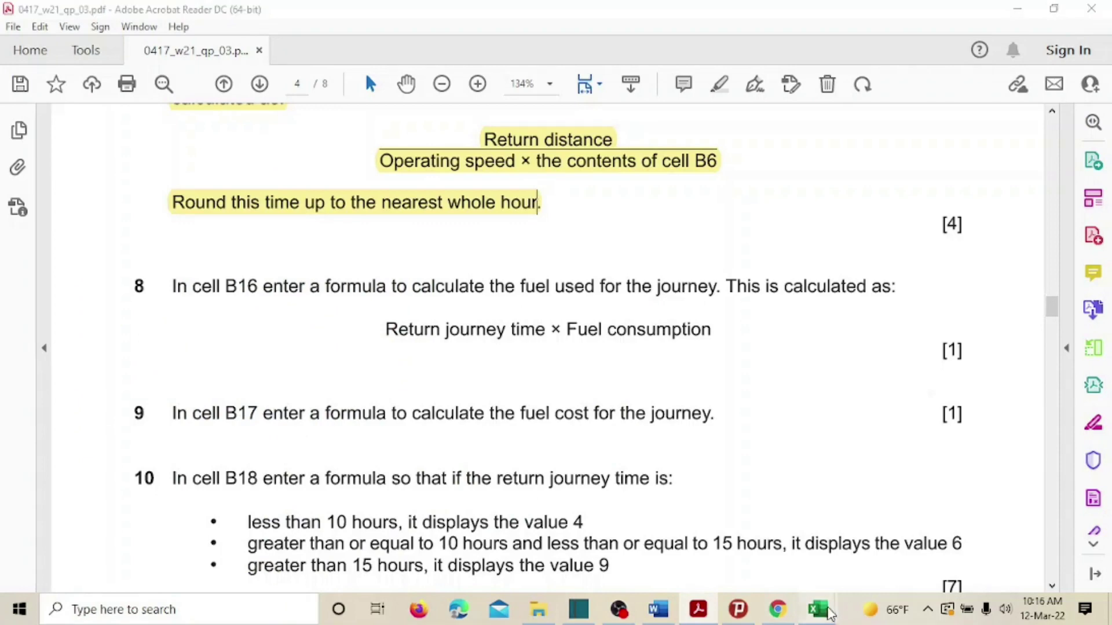
pyautogui.scroll(2, 521, 463)
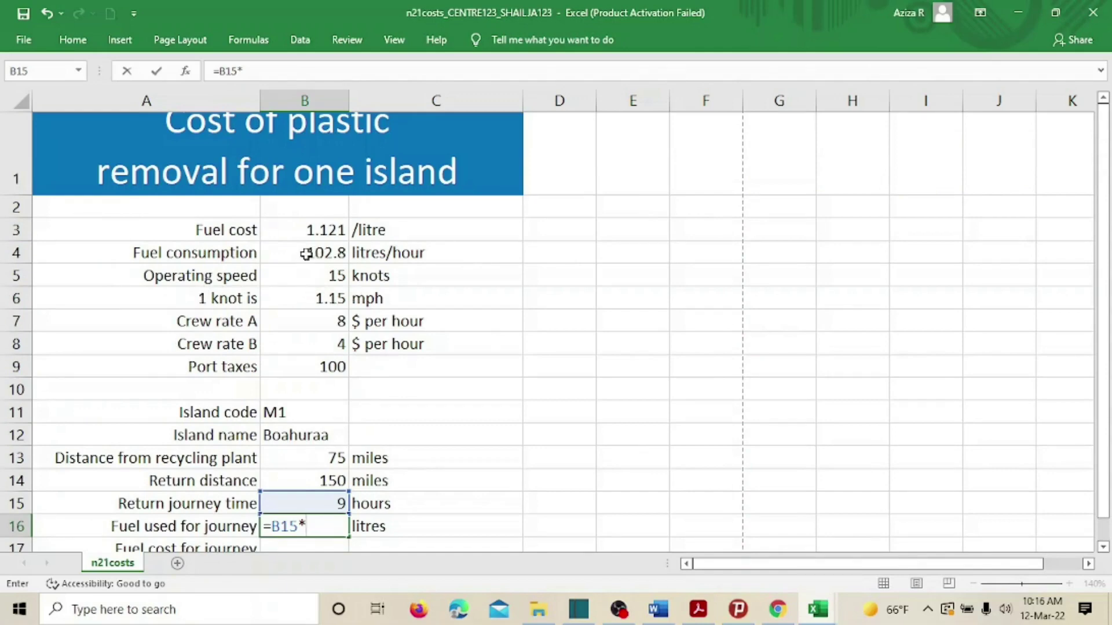
pyautogui.click(306, 253)
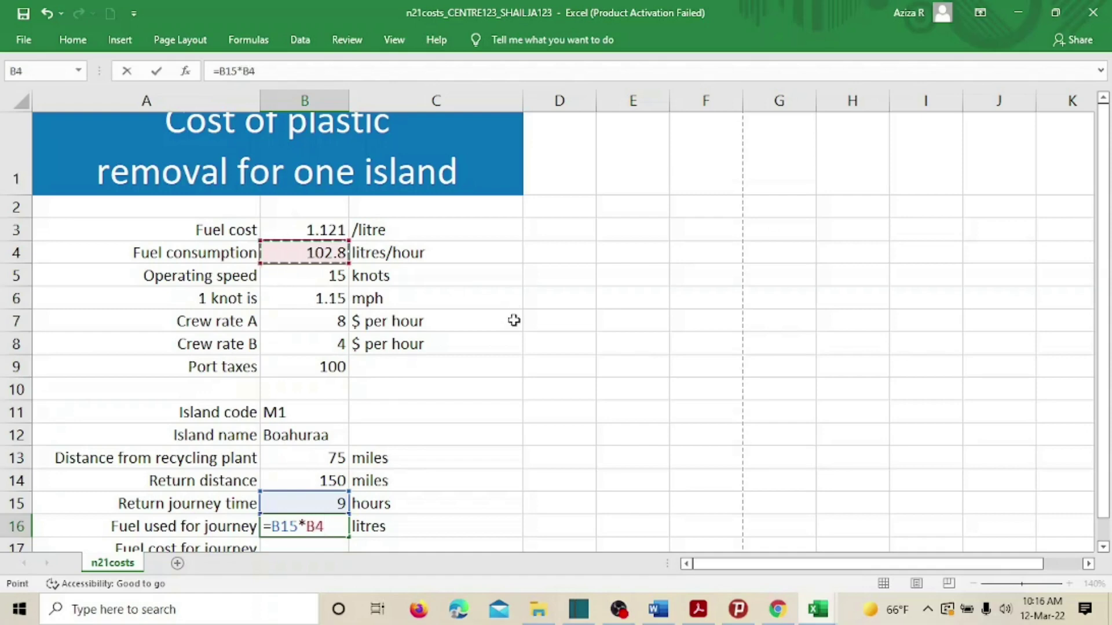
pyautogui.press('Return')
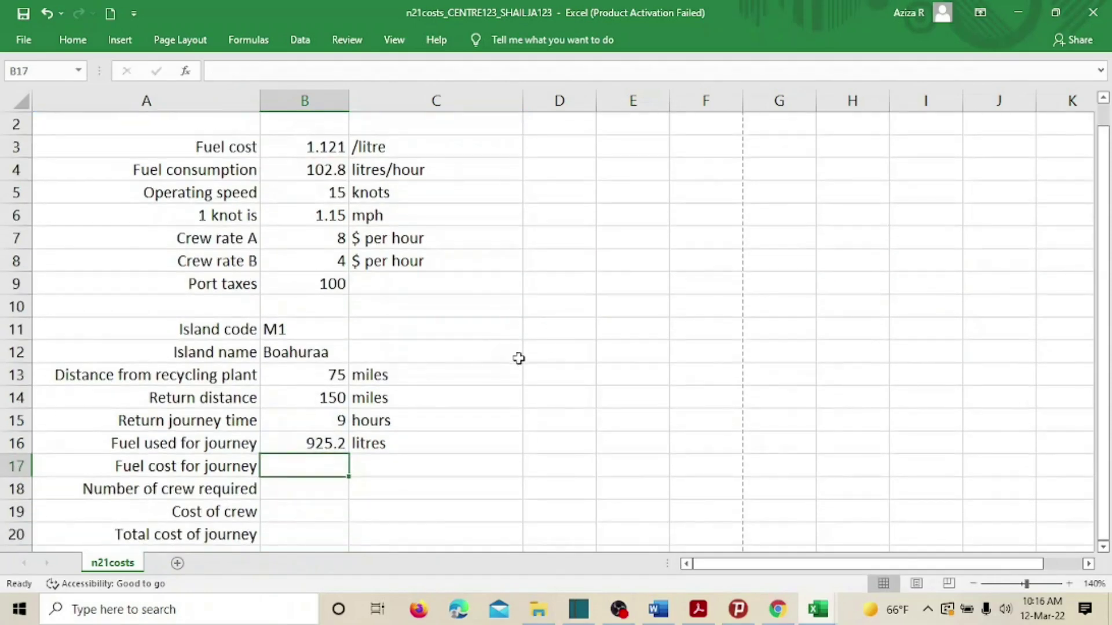
pyautogui.scroll(-2, 517, 358)
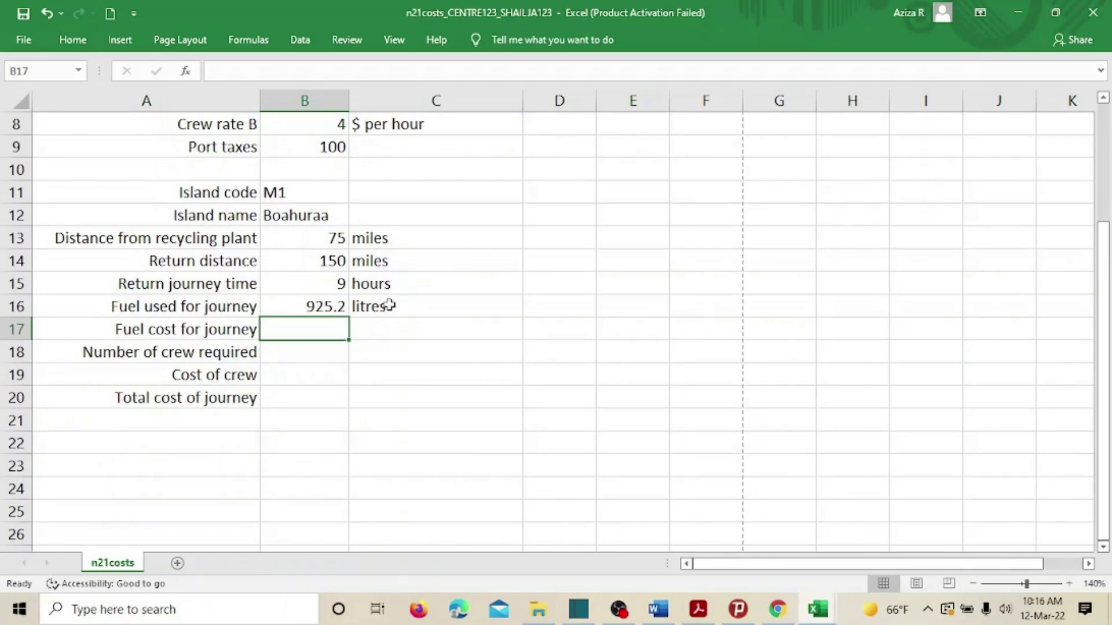
pyautogui.click(697, 609)
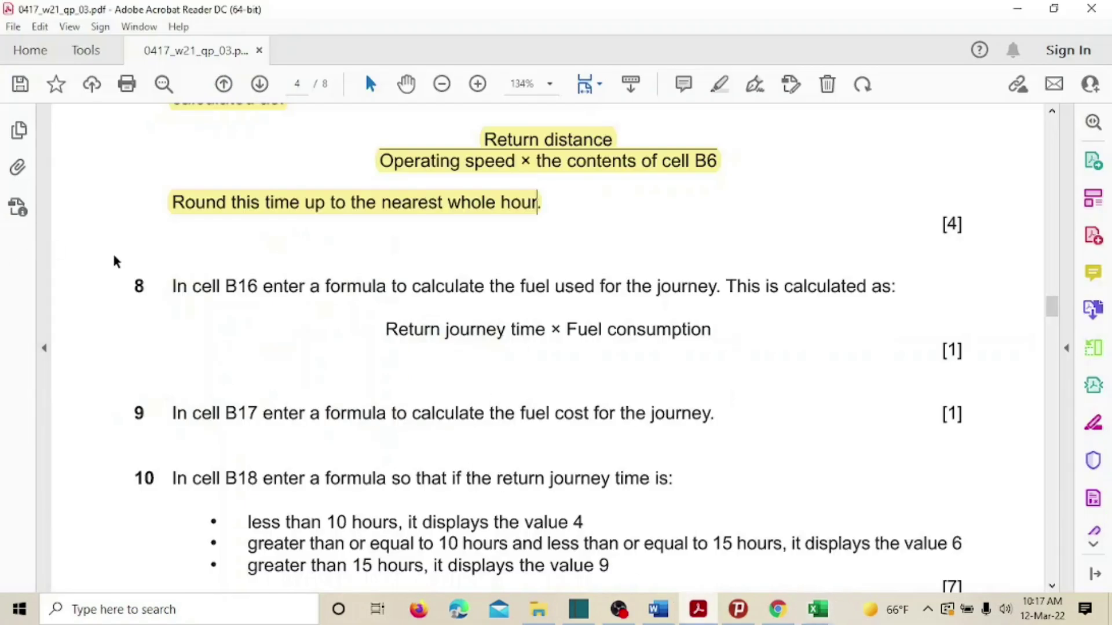
# Highlight question 8's fuel-used text in yellow and go back to n21costs
pyautogui.moveTo(138, 286); pyautogui.dragTo(578, 310)
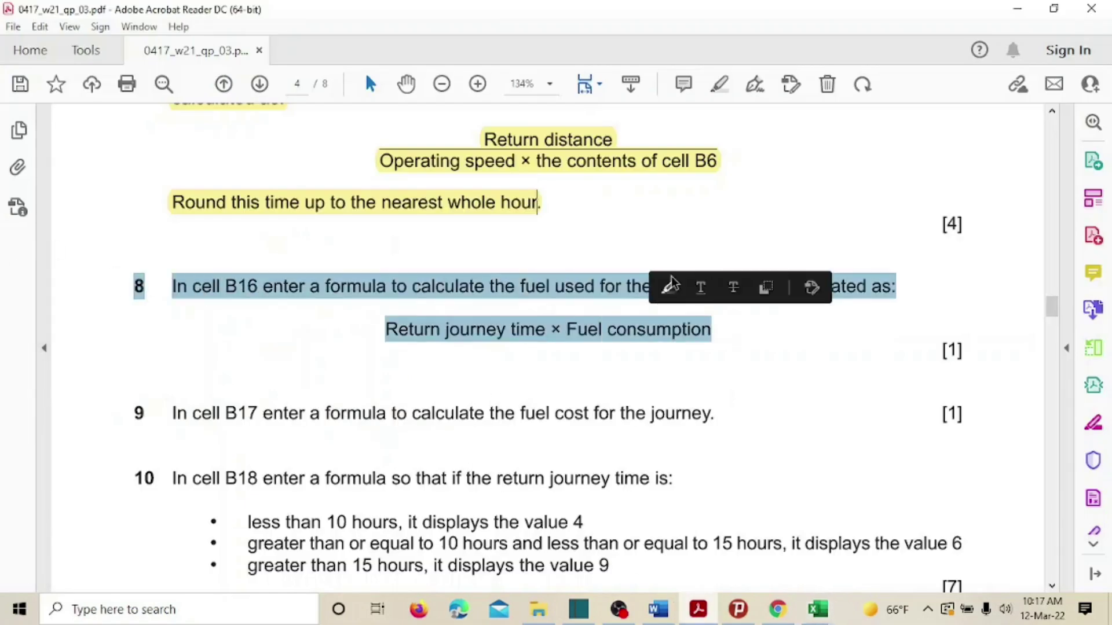
pyautogui.click(668, 288)
pyautogui.scroll(-3, 192, 318)
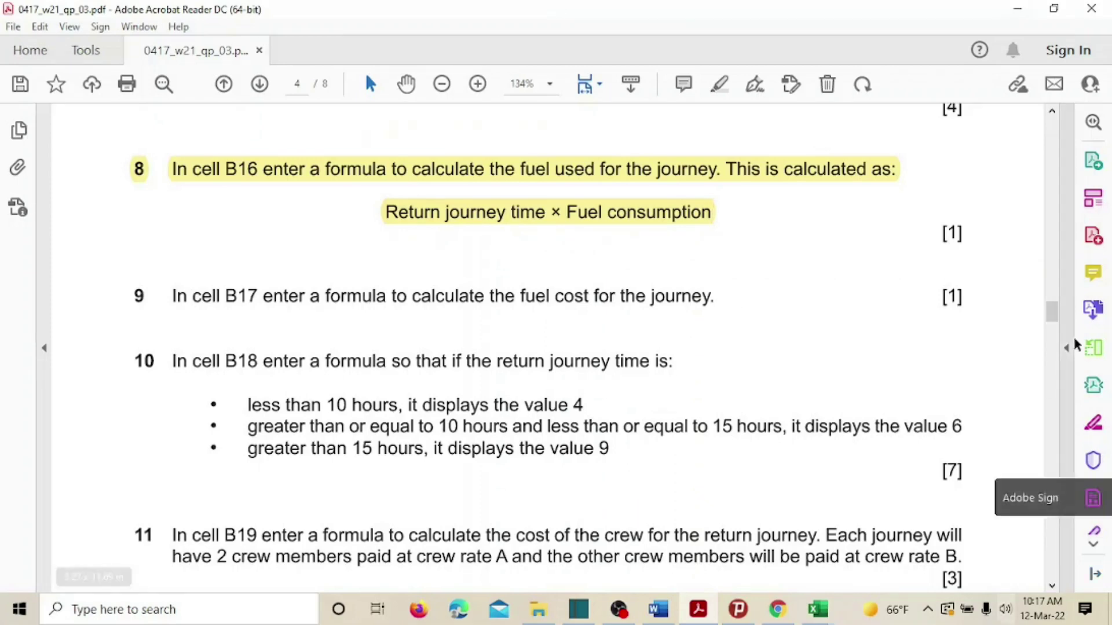
pyautogui.click(822, 618)
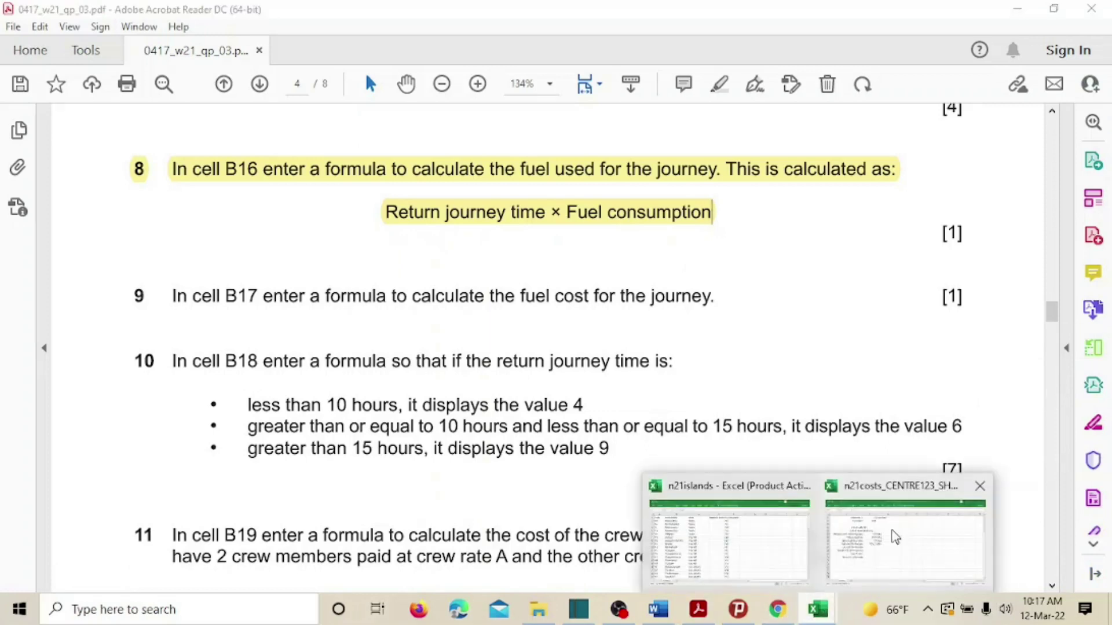
pyautogui.click(906, 533)
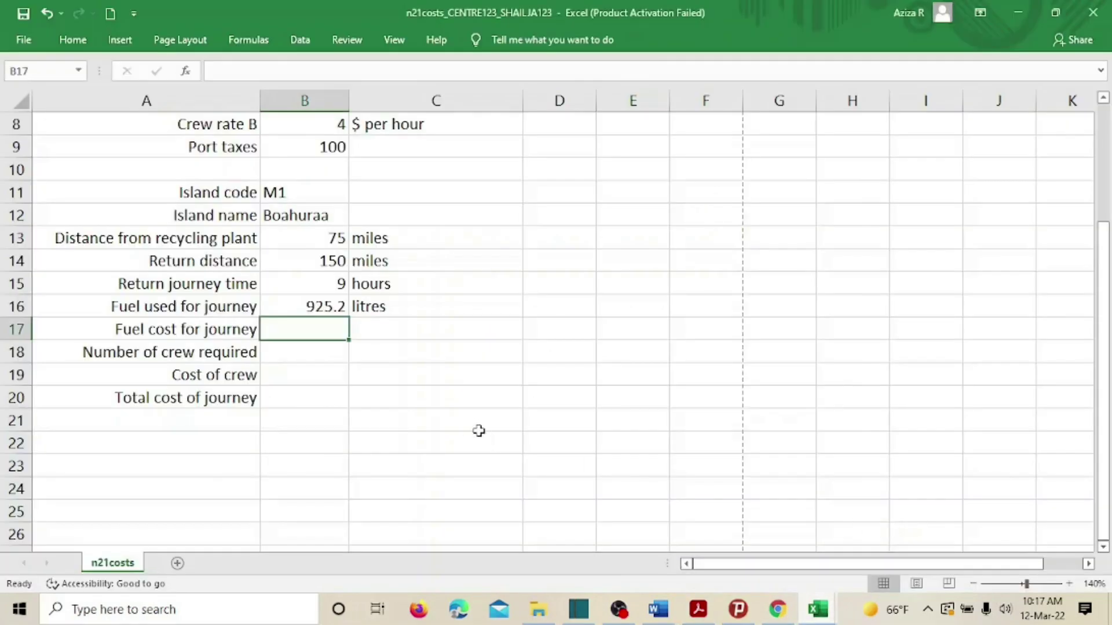
# Enter =B16*B3 in B17, giving a fuel cost of 1037.1492
pyautogui.write('=')
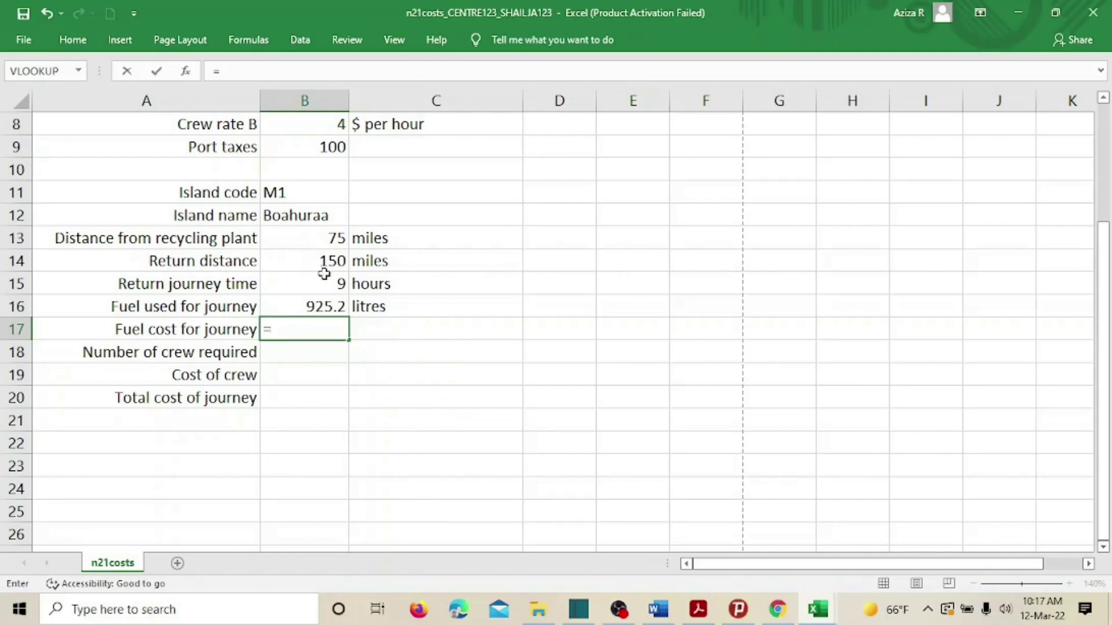
pyautogui.click(325, 305)
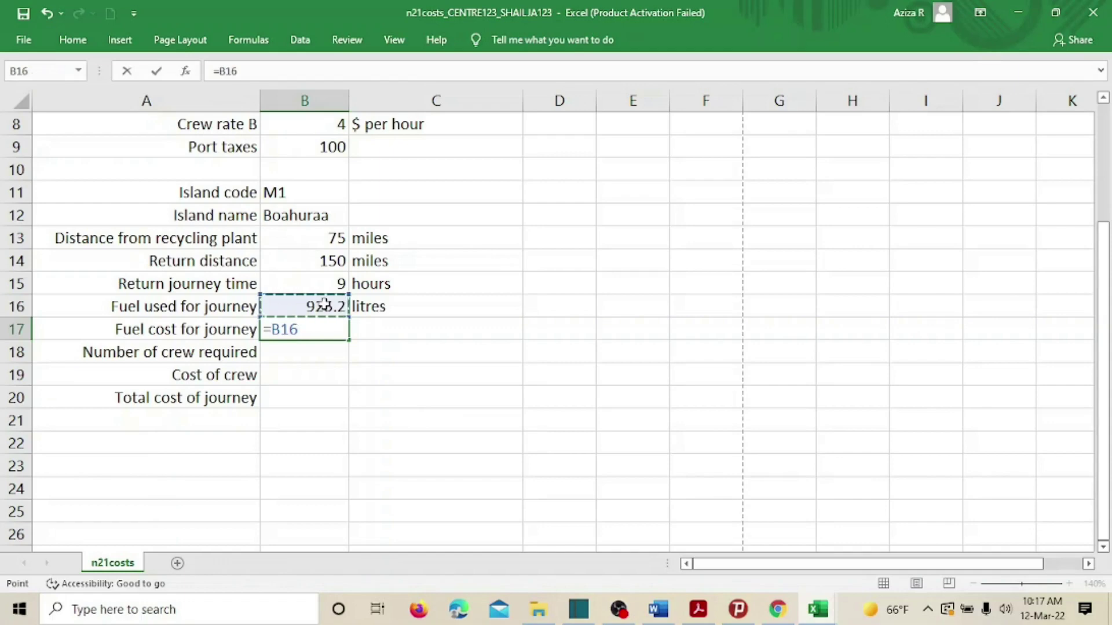
pyautogui.write('*')
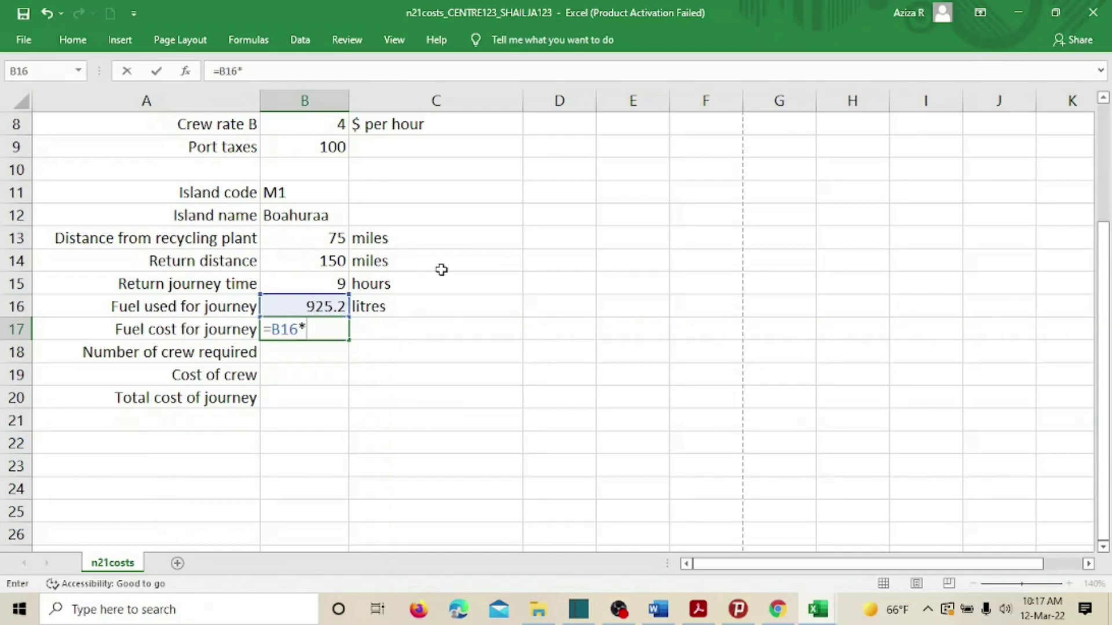
pyautogui.scroll(2, 442, 268)
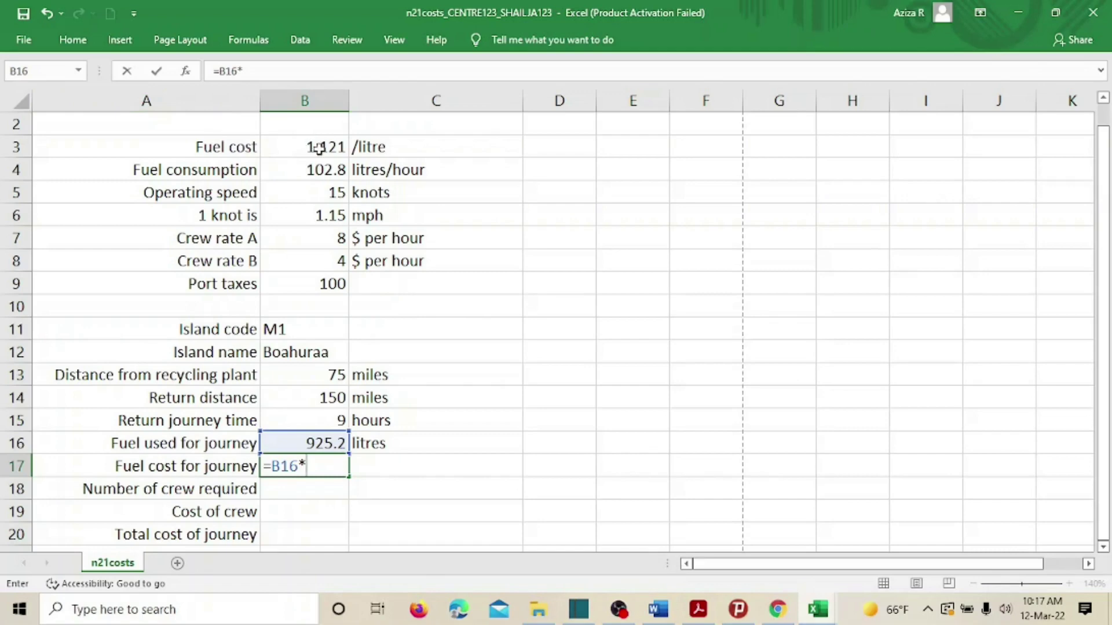
pyautogui.click(320, 148)
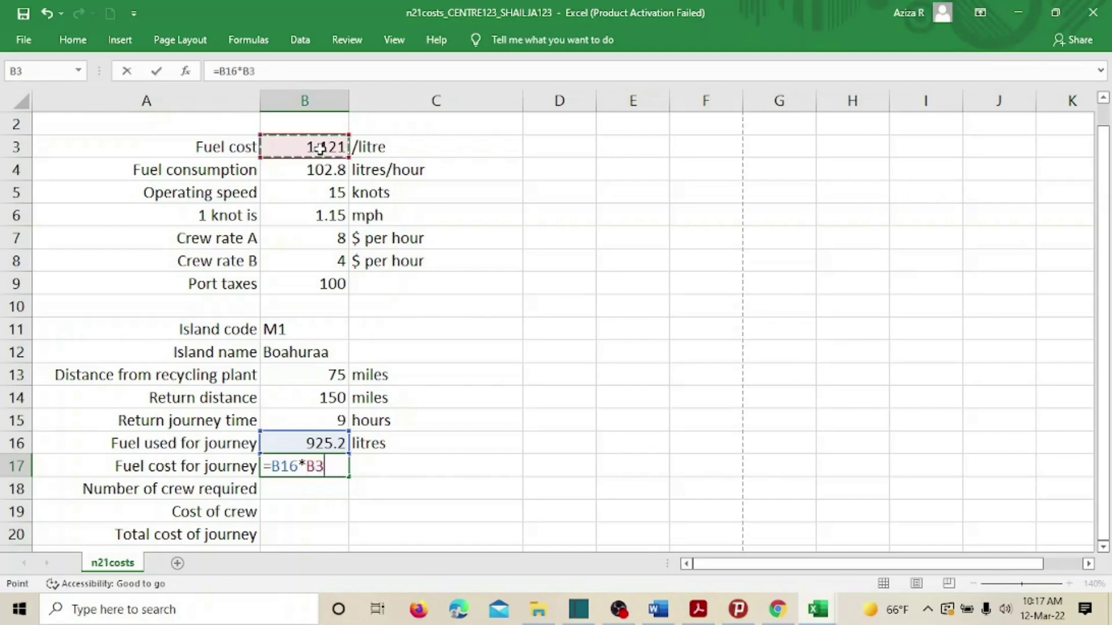
pyautogui.press('Return')
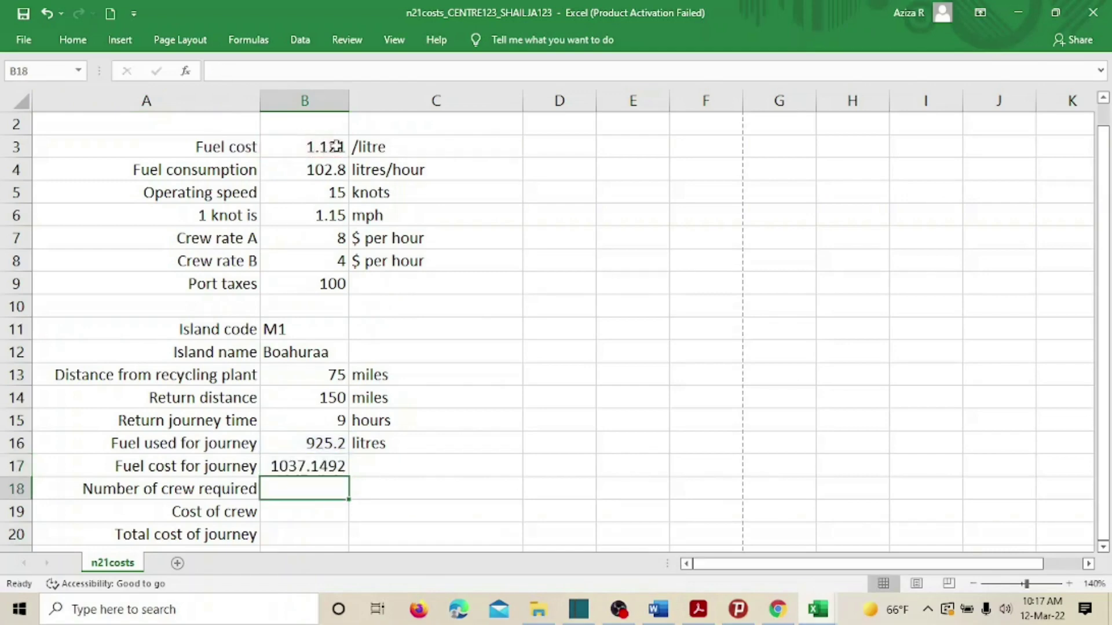
# Highlight question 9's B17 fuel-cost line in yellow on the exam paper
pyautogui.click(717, 614)
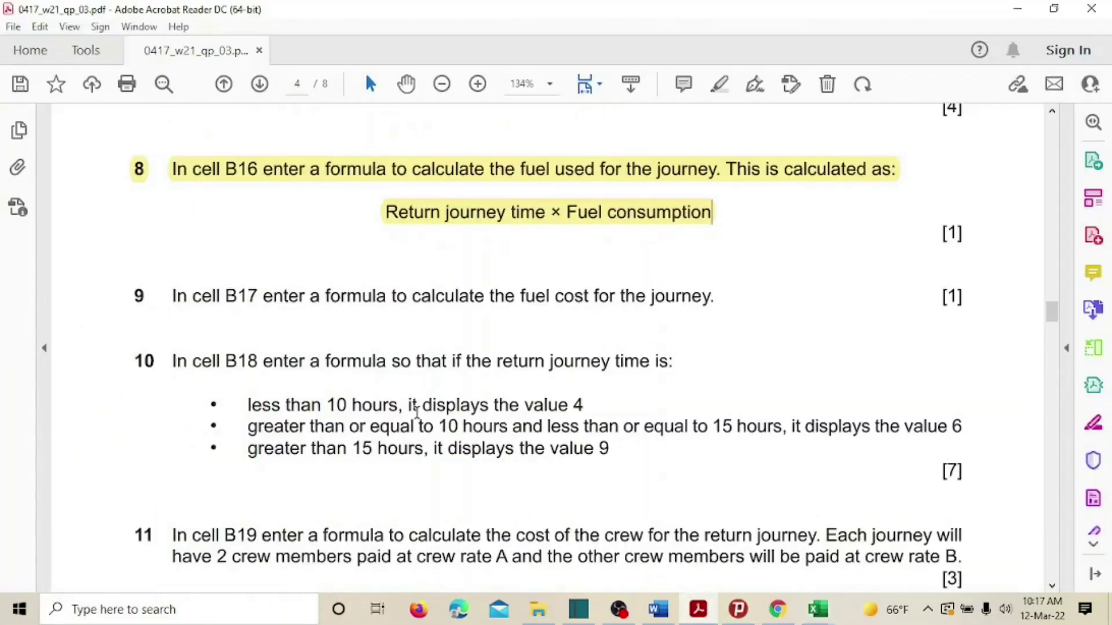
pyautogui.moveTo(134, 295); pyautogui.dragTo(751, 296)
pyautogui.click(767, 264)
pyautogui.scroll(-2, 672, 330)
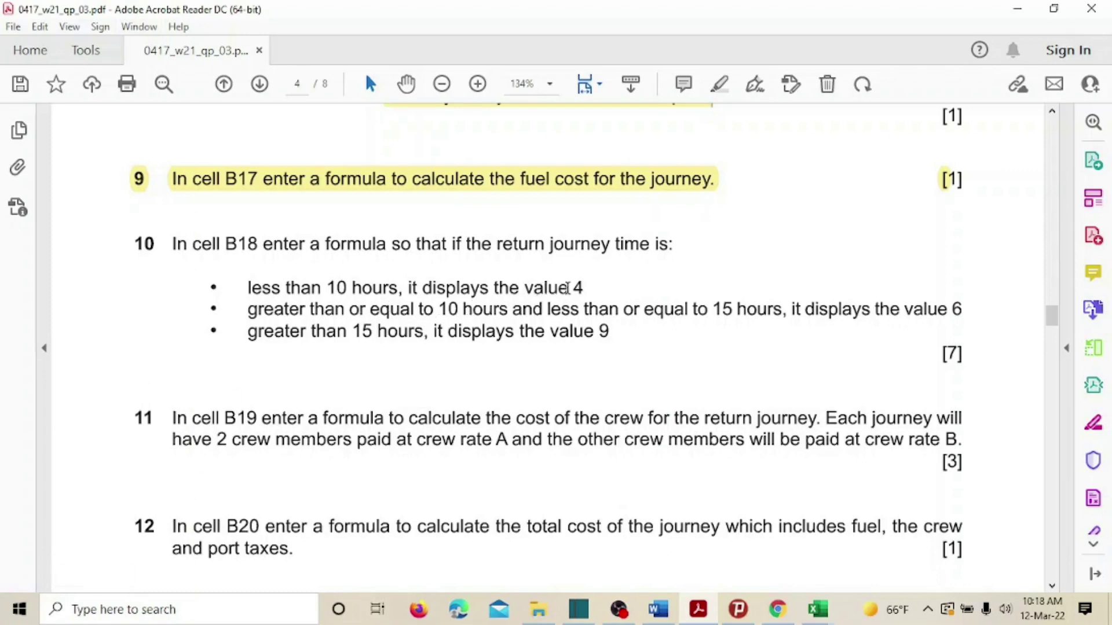
# Mark question 10's under-10-hours rule and its 15-hour, value 9 condition in the exam paper
pyautogui.moveTo(573, 288); pyautogui.dragTo(596, 288)
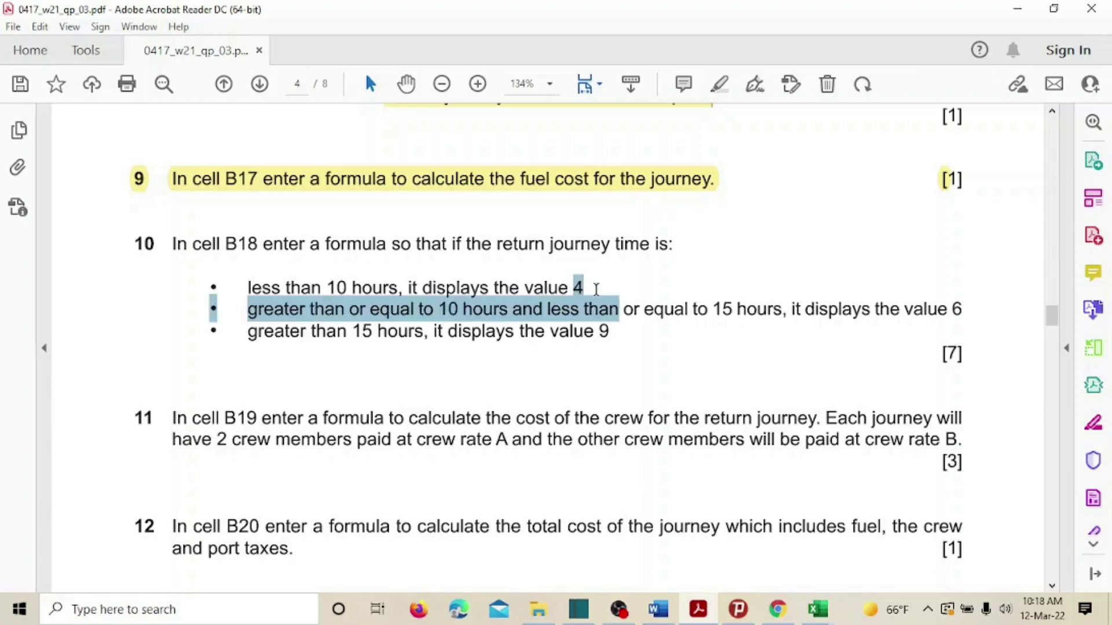
pyautogui.click(646, 285)
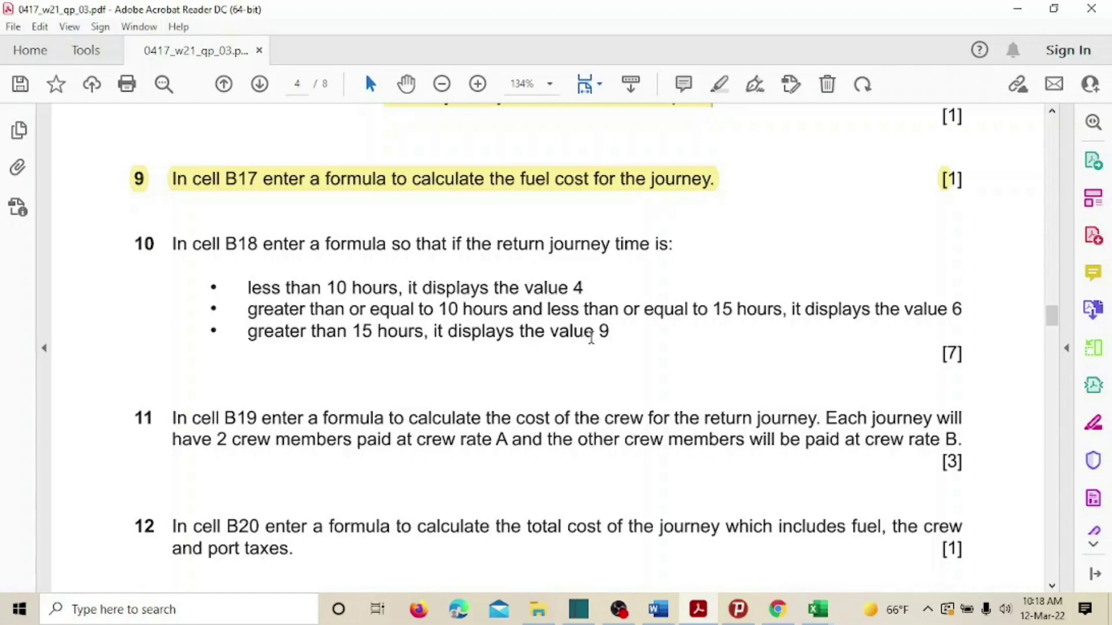
pyautogui.keyDown('shift'); pyautogui.click(616, 328); pyautogui.keyUp('shift')
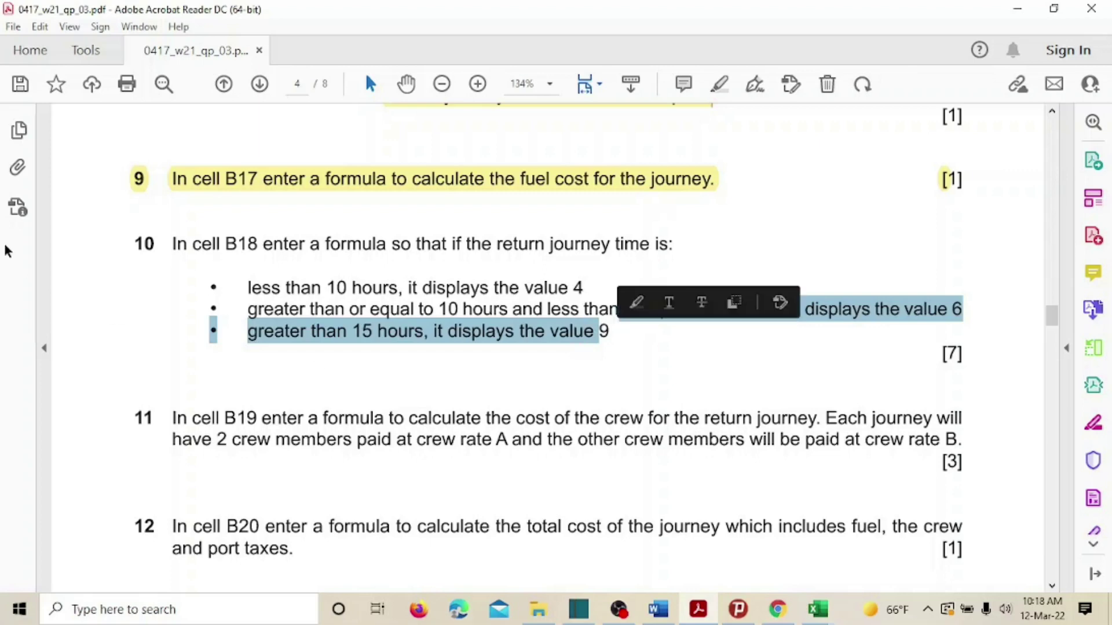
# In the n21costs workbook, start B18 with =IF(B15<10, 4, IF(
pyautogui.moveTo(823, 619)
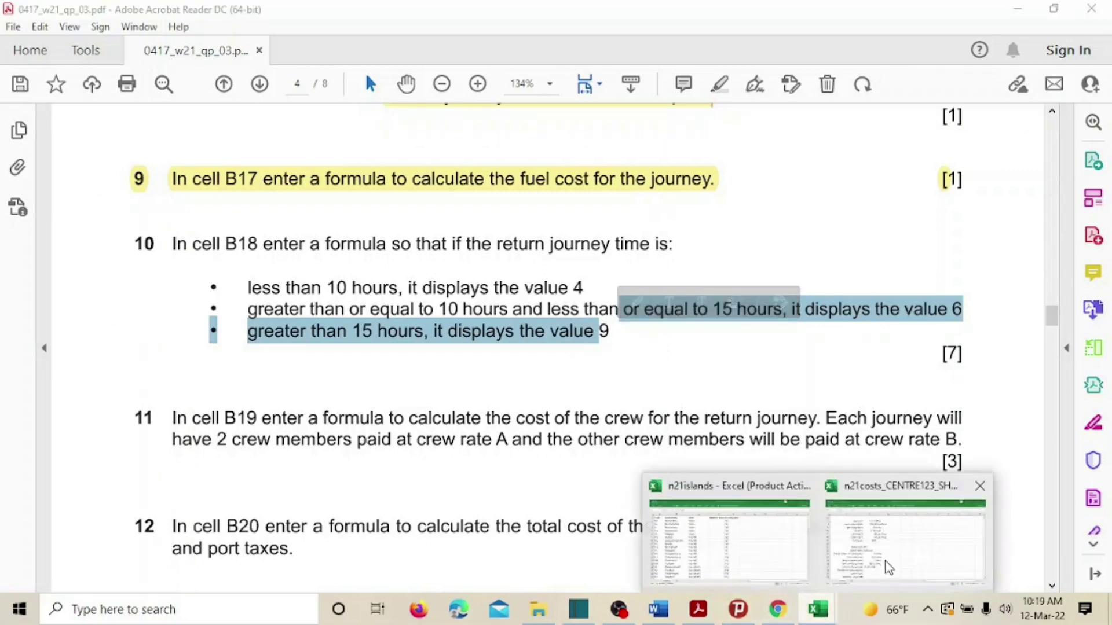
pyautogui.click(885, 561)
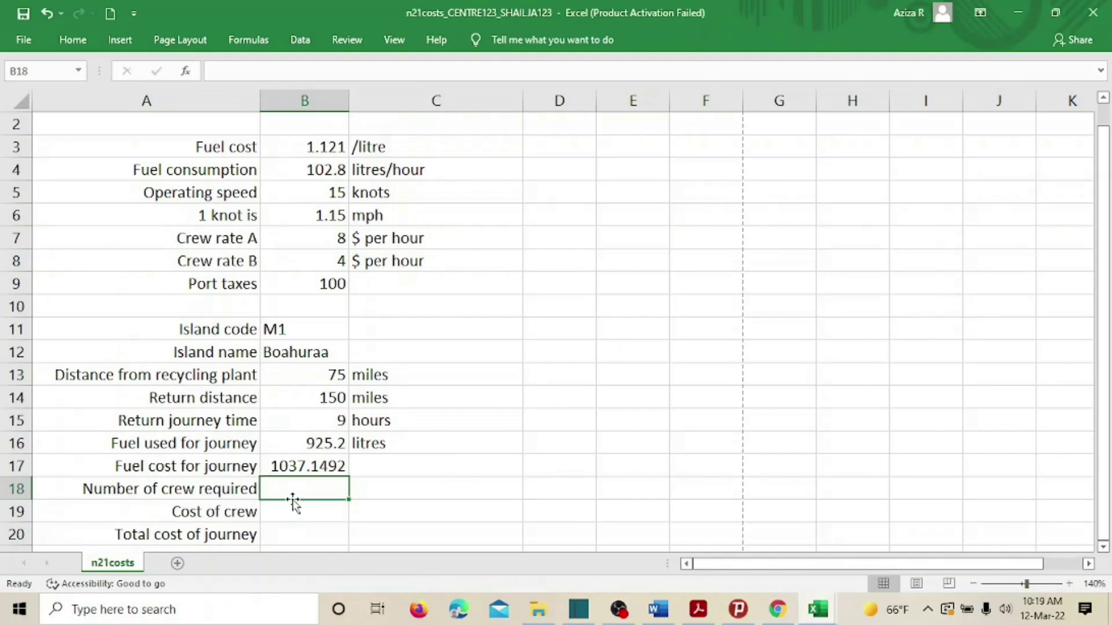
pyautogui.write('=')
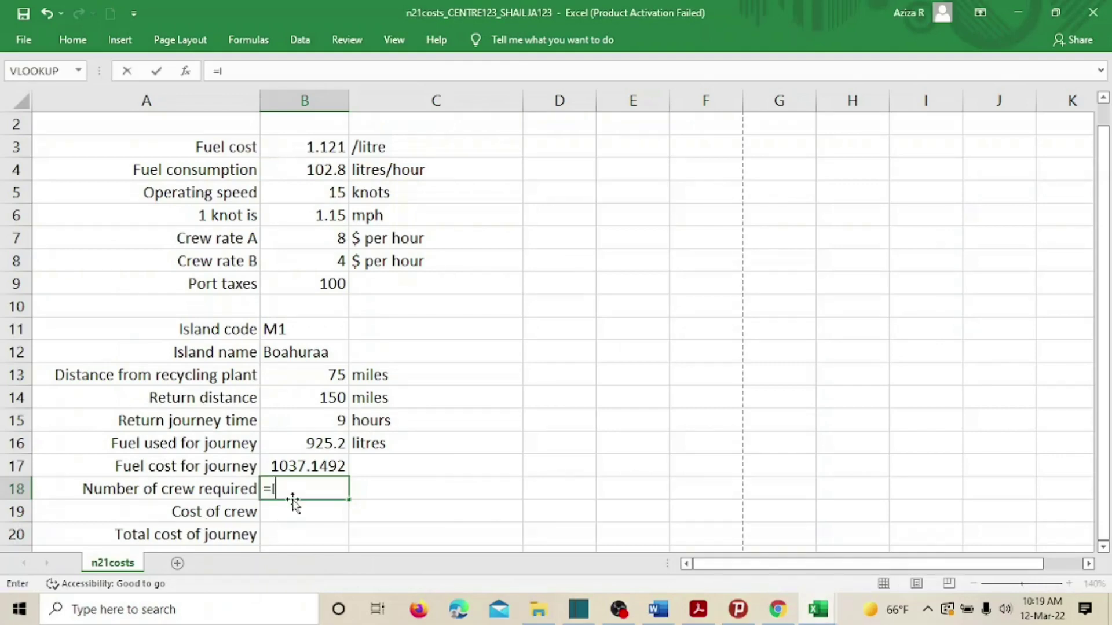
pyautogui.write('IF(')
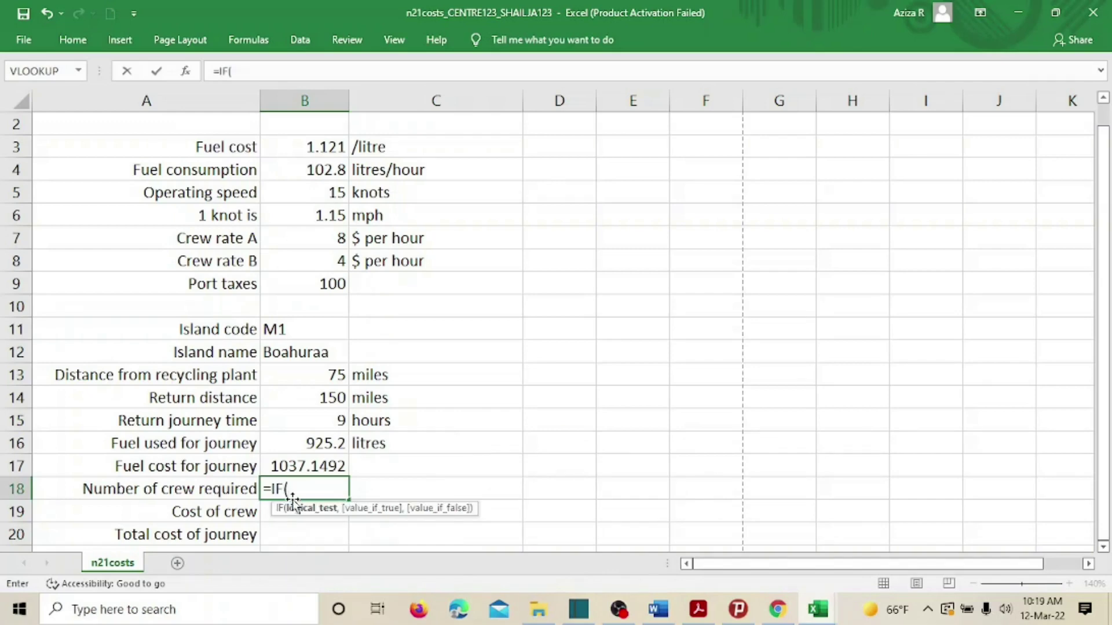
pyautogui.click(326, 422)
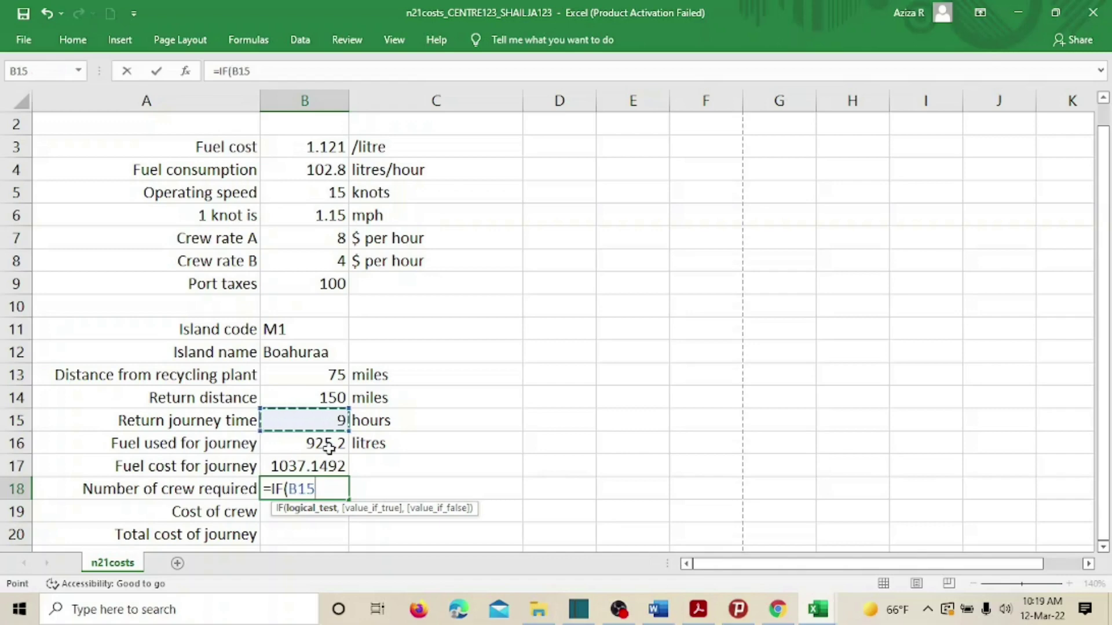
pyautogui.write('<1')
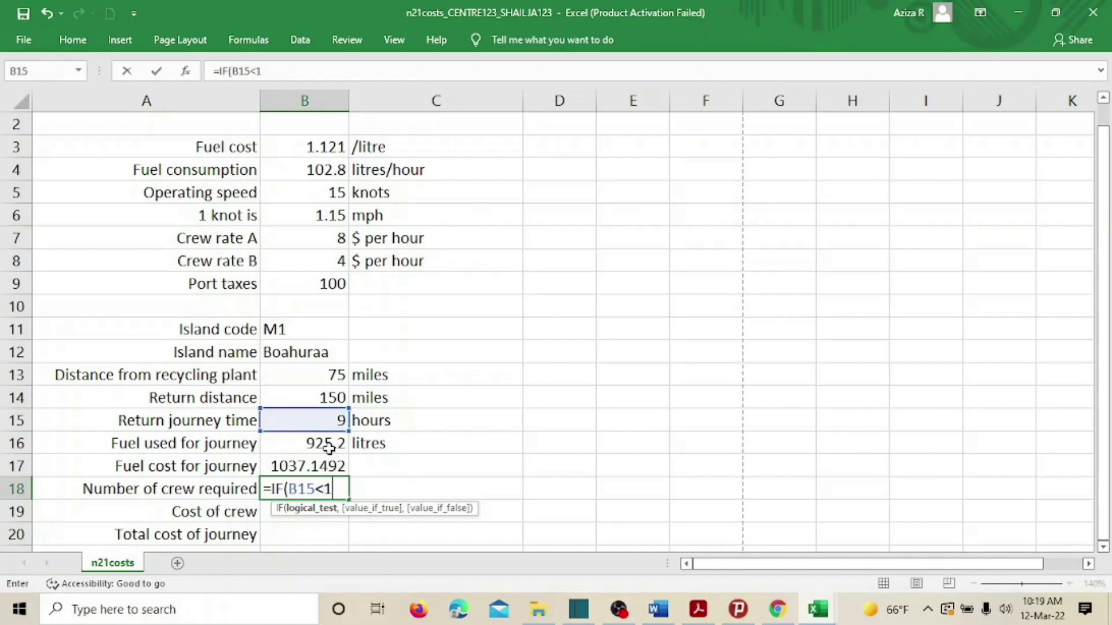
pyautogui.write('0,')
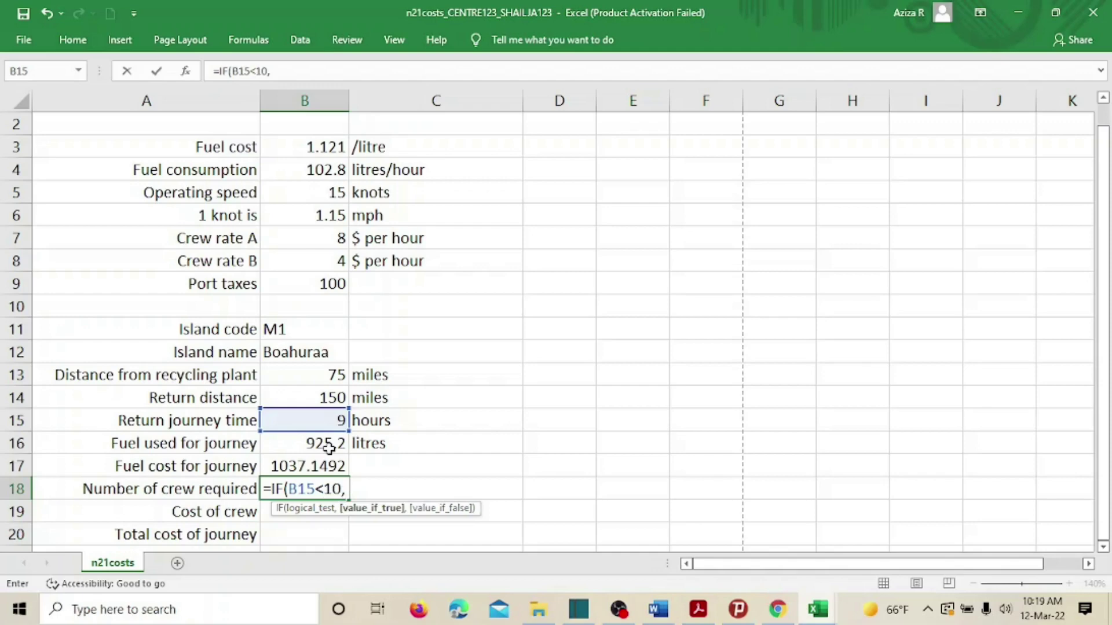
pyautogui.write(' 4,')
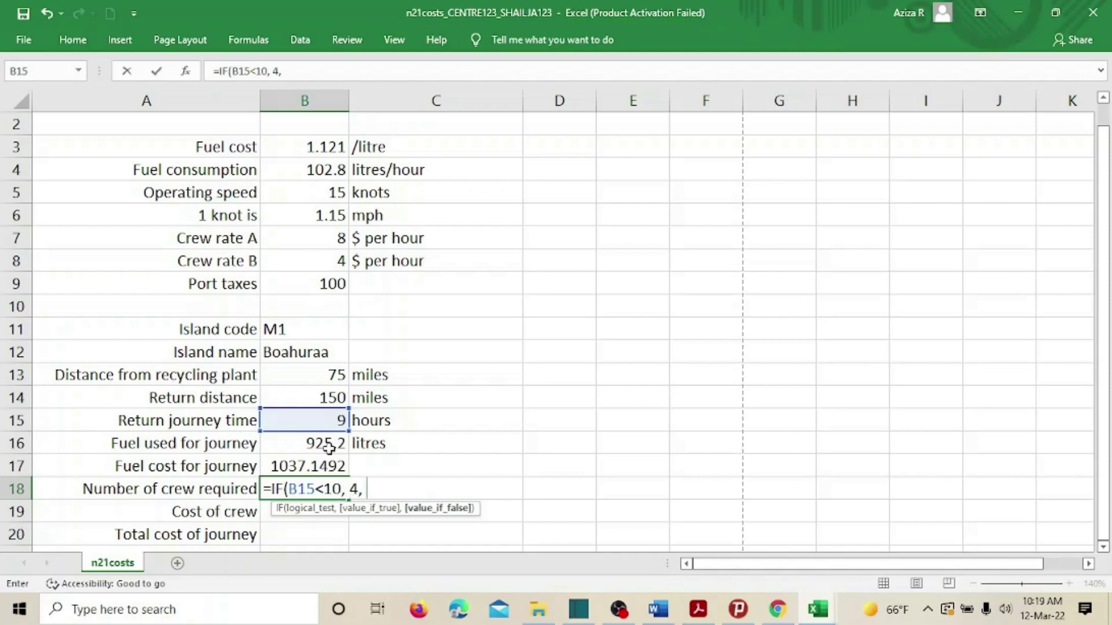
pyautogui.write(' IF')
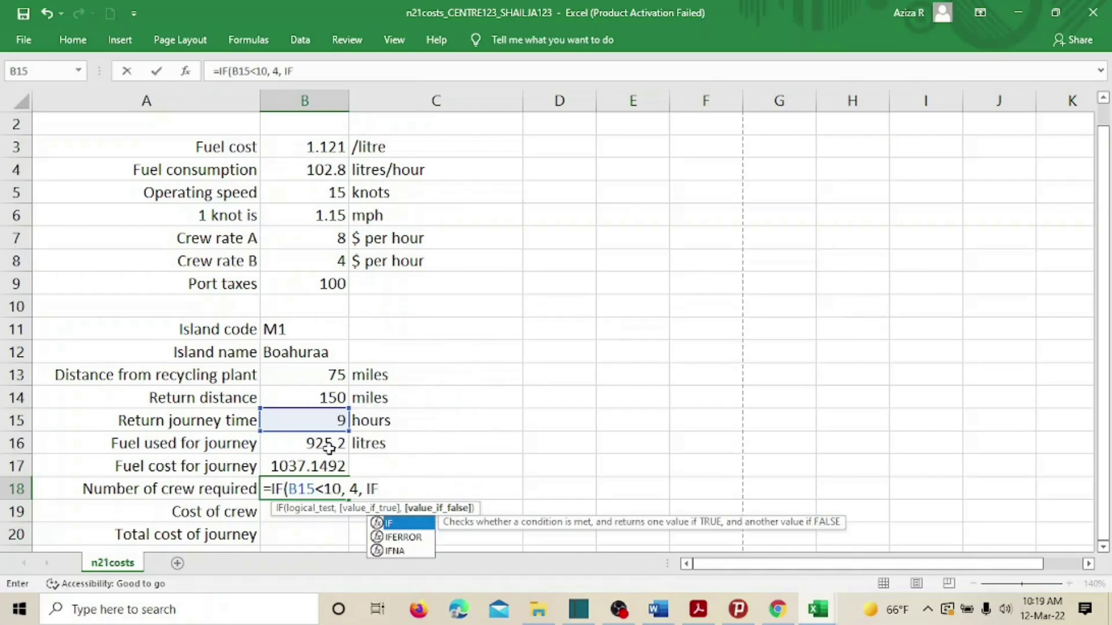
pyautogui.write('(')
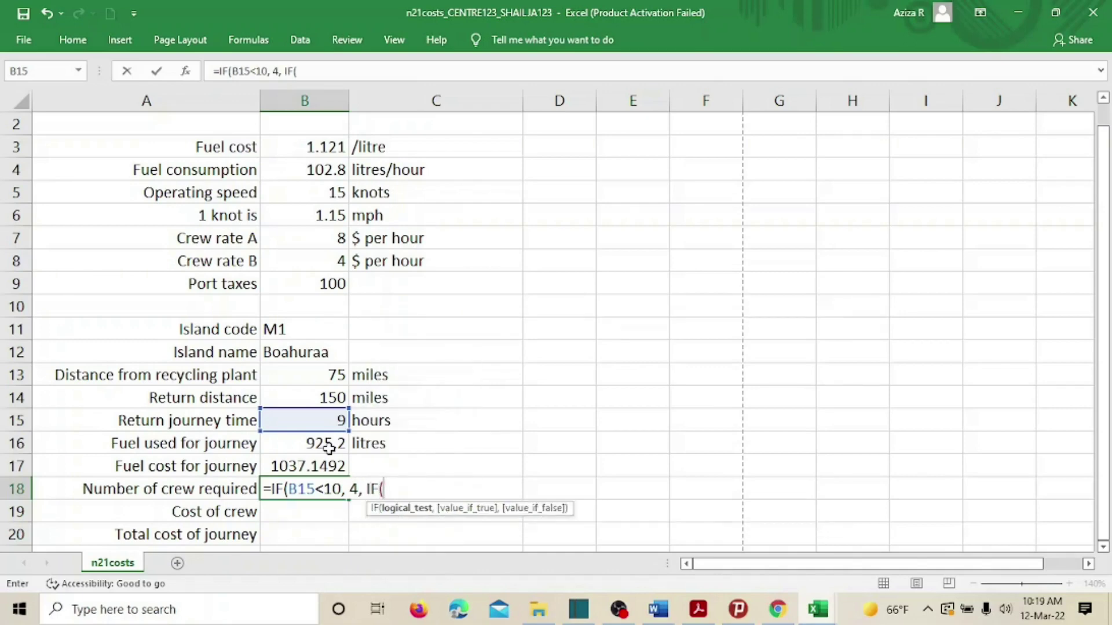
# Add the second test B15>=10 and B15<15 and try to enter the formula
pyautogui.click(335, 421)
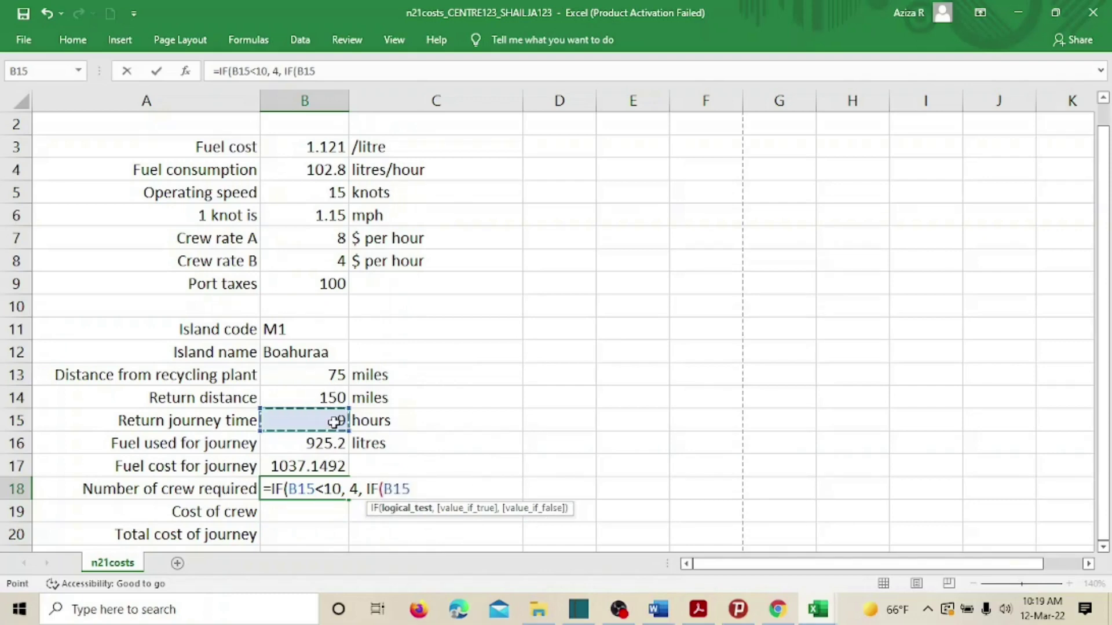
pyautogui.write('>=')
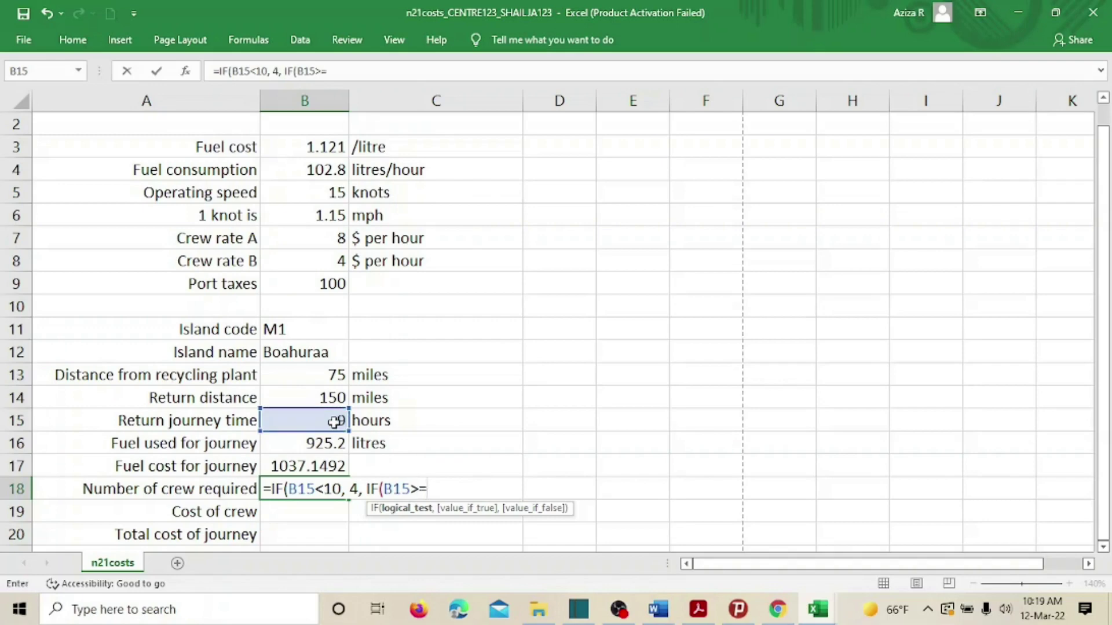
pyautogui.write('10 and')
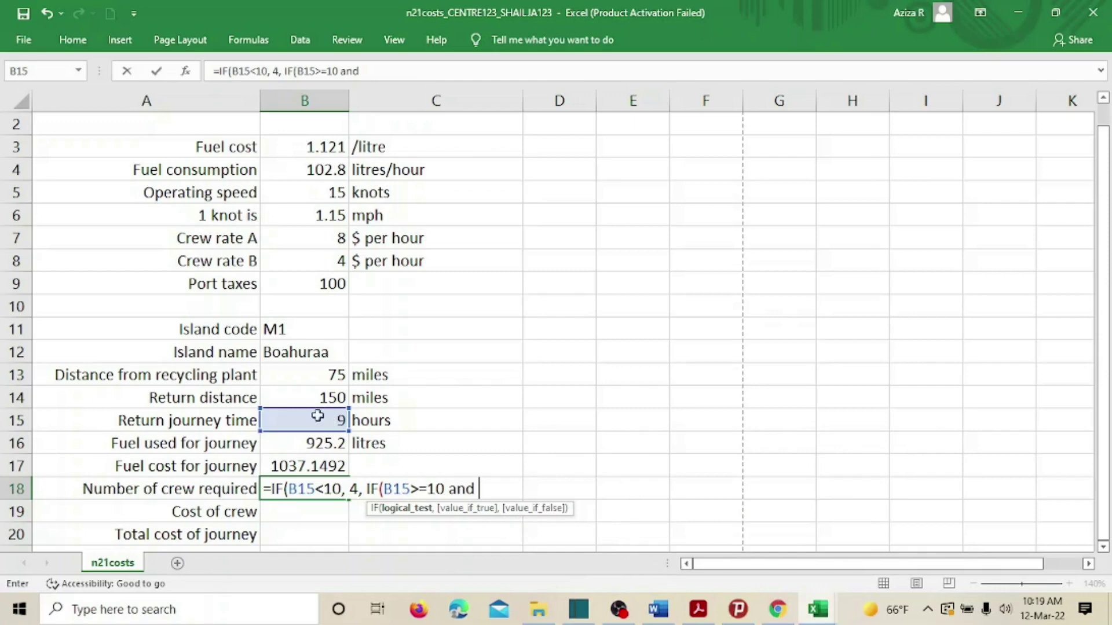
pyautogui.click(313, 423)
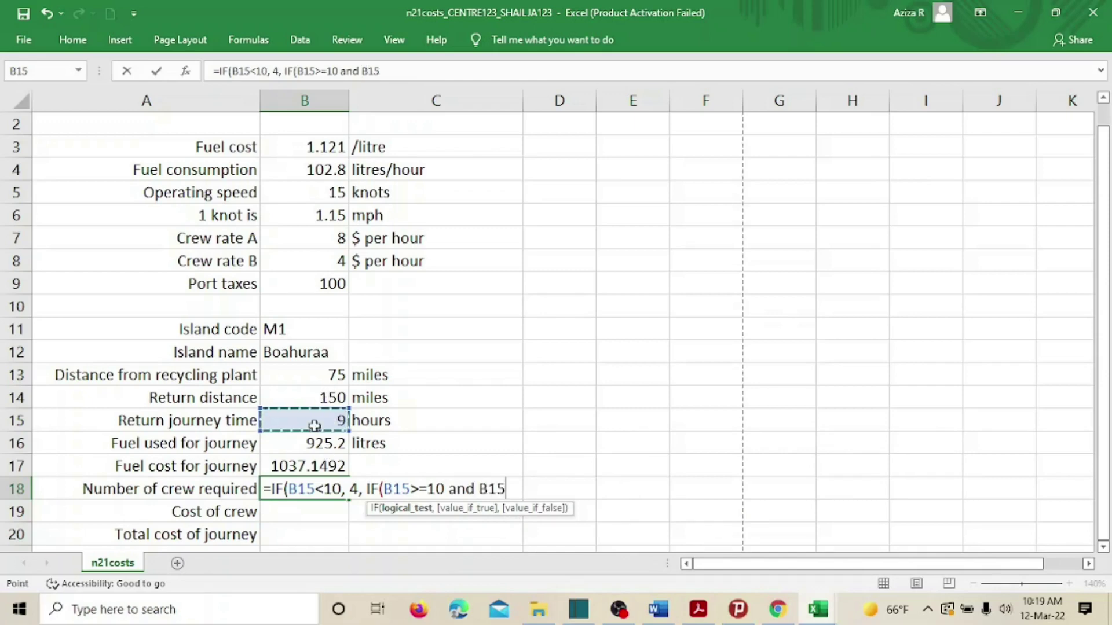
pyautogui.write('<')
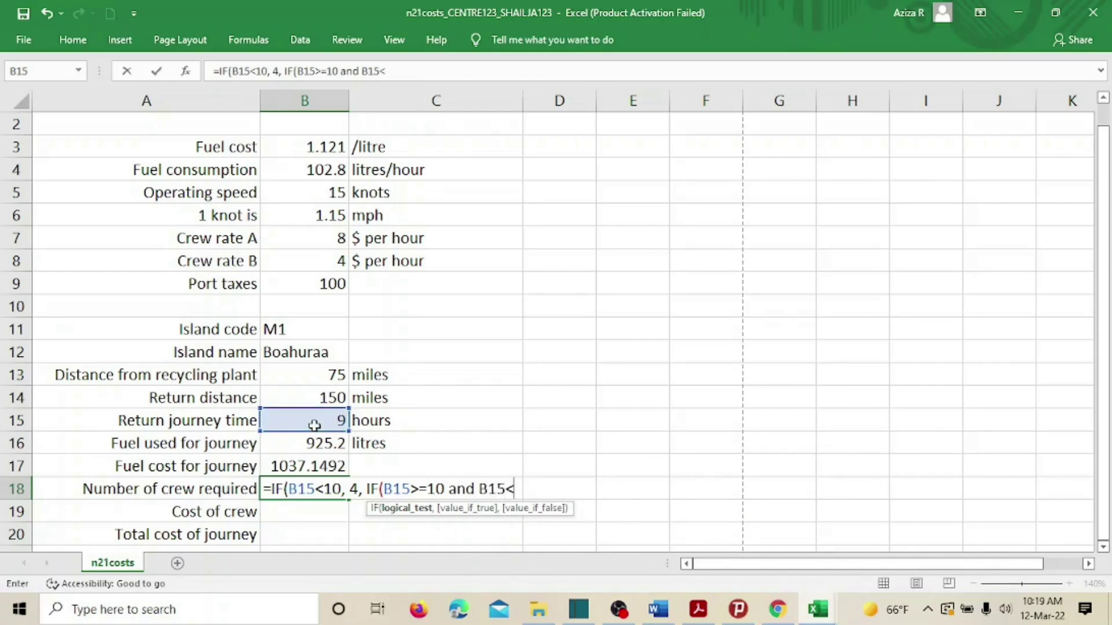
pyautogui.write('15')
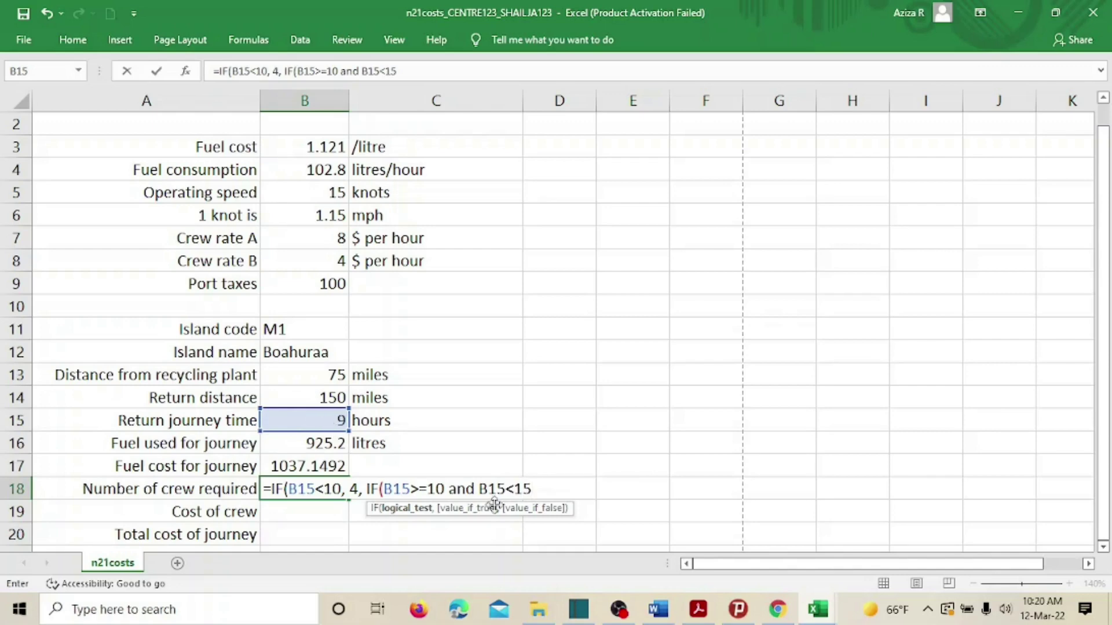
pyautogui.press('Return')
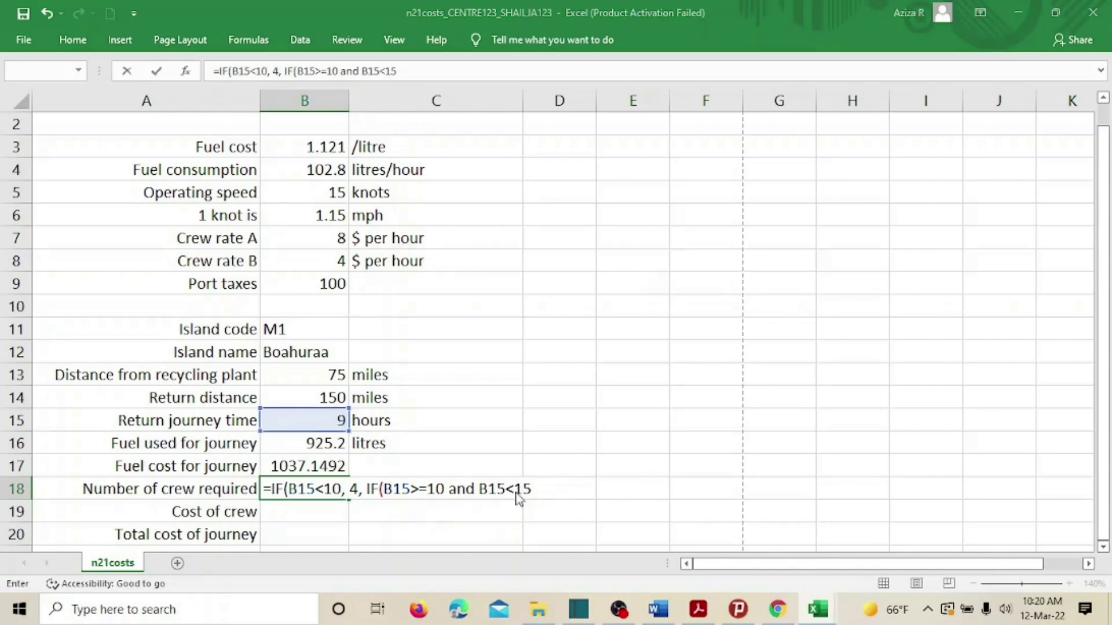
# Dismiss the formula error and extend the second condition with '=,' and '6,' after rechecking the question
pyautogui.press('Tab')
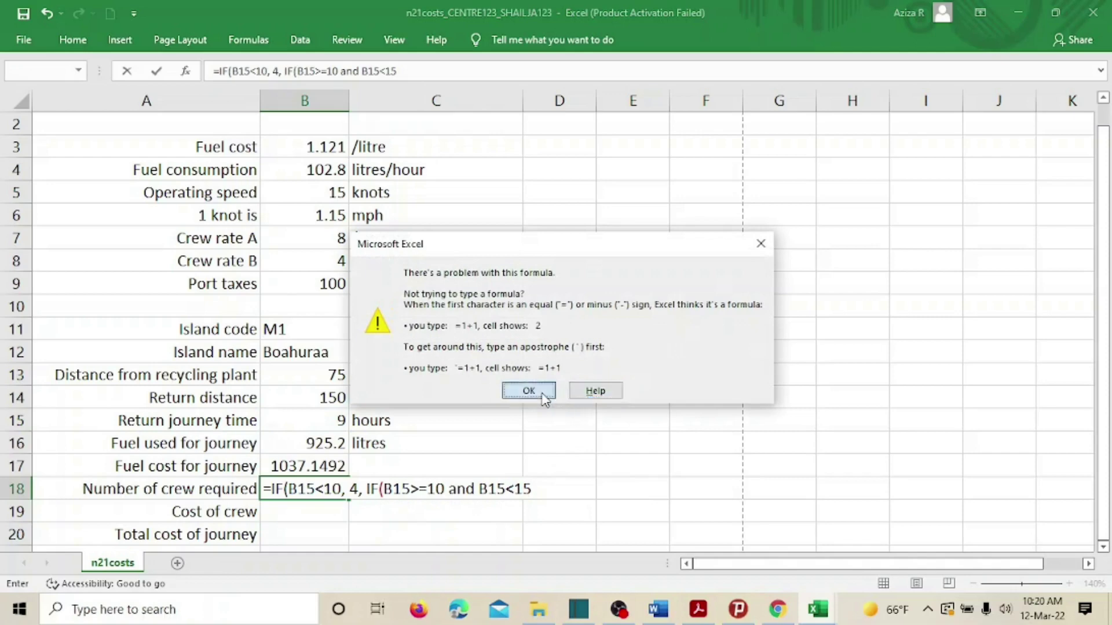
pyautogui.press('Return')
pyautogui.click(517, 488)
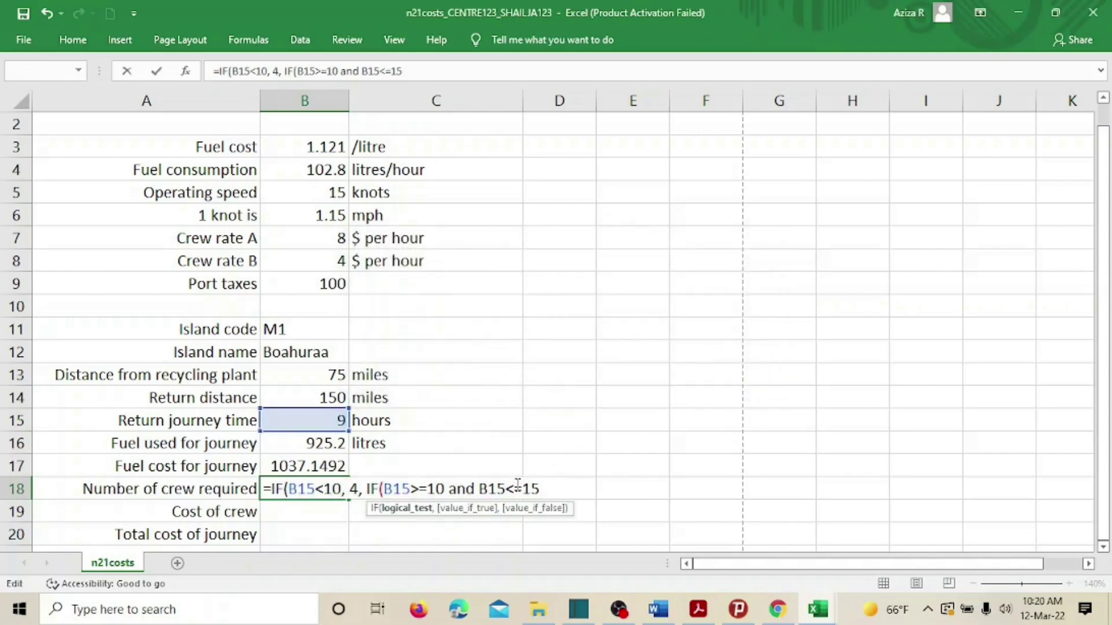
pyautogui.write('=')
pyautogui.write(',')
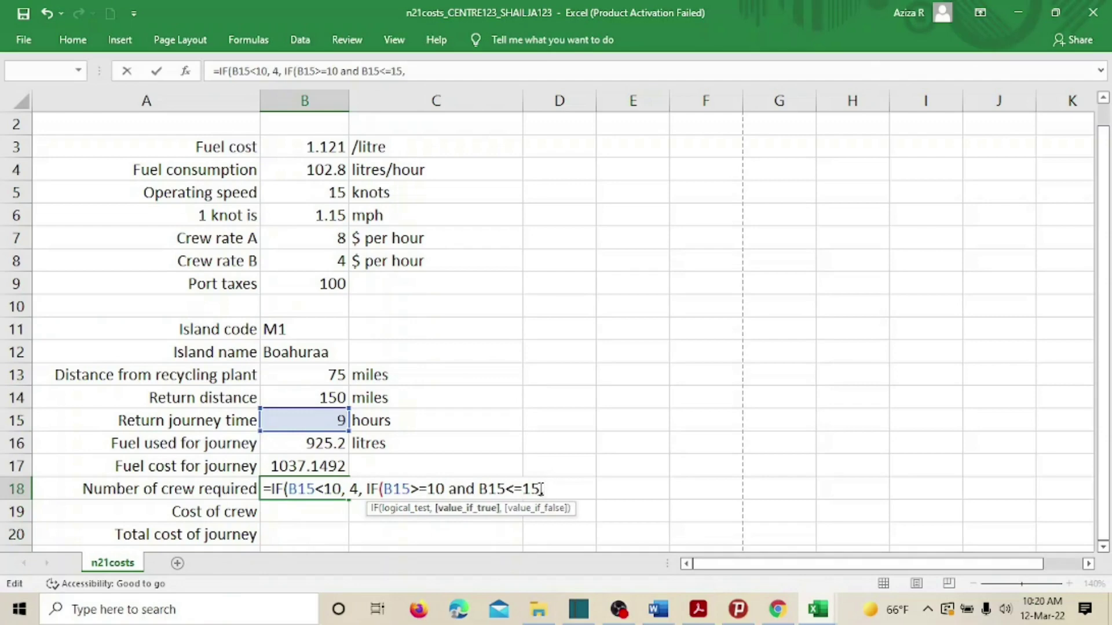
pyautogui.click(709, 616)
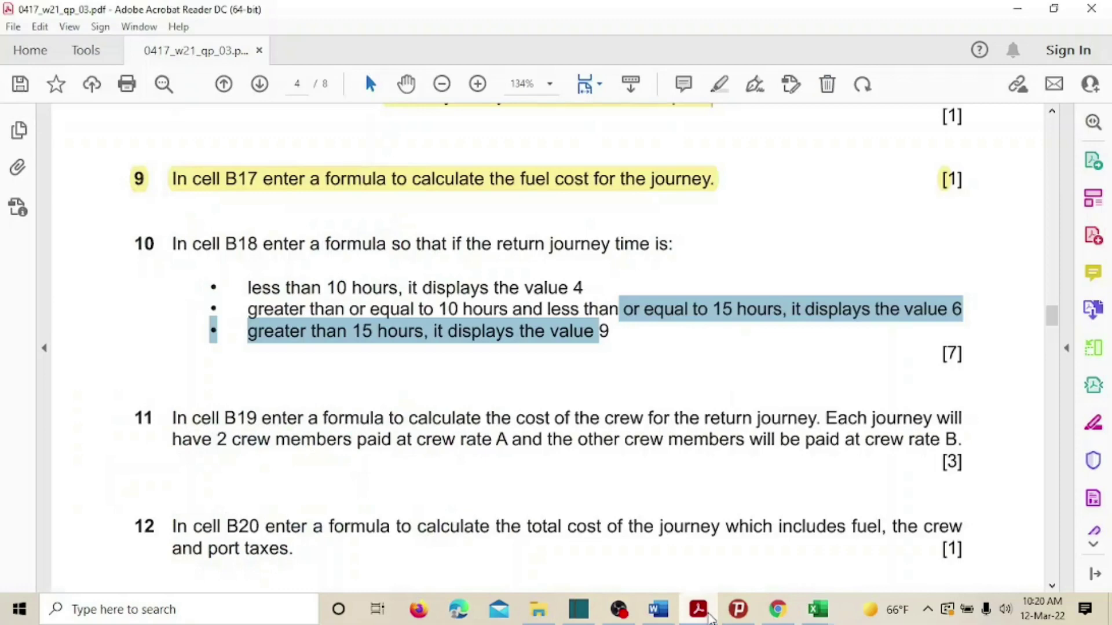
pyautogui.click(710, 617)
pyautogui.write('6')
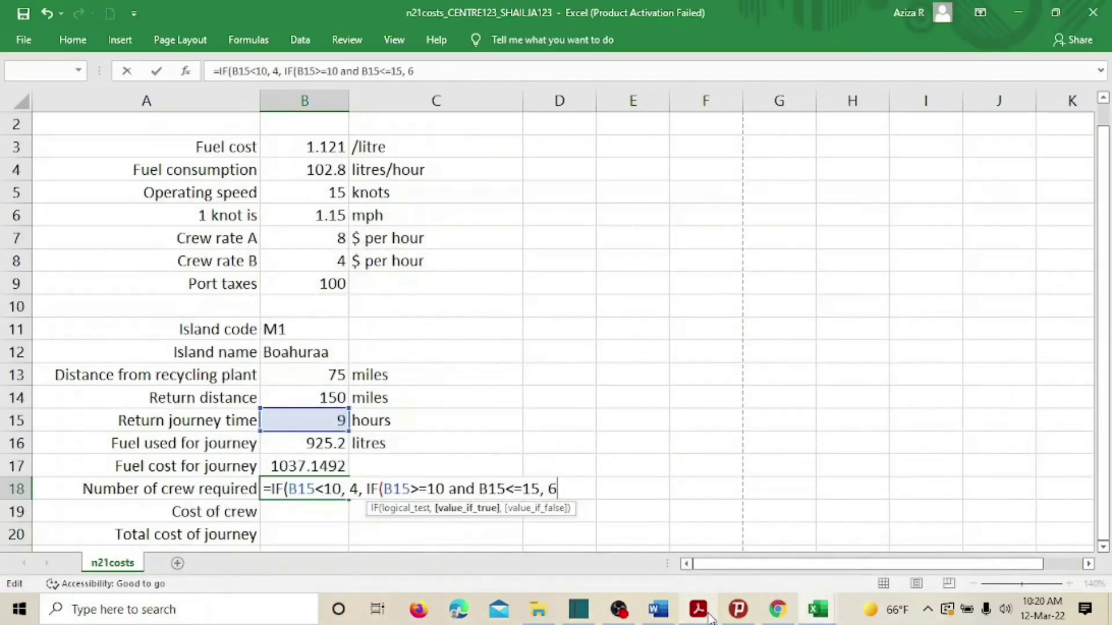
pyautogui.write(',')
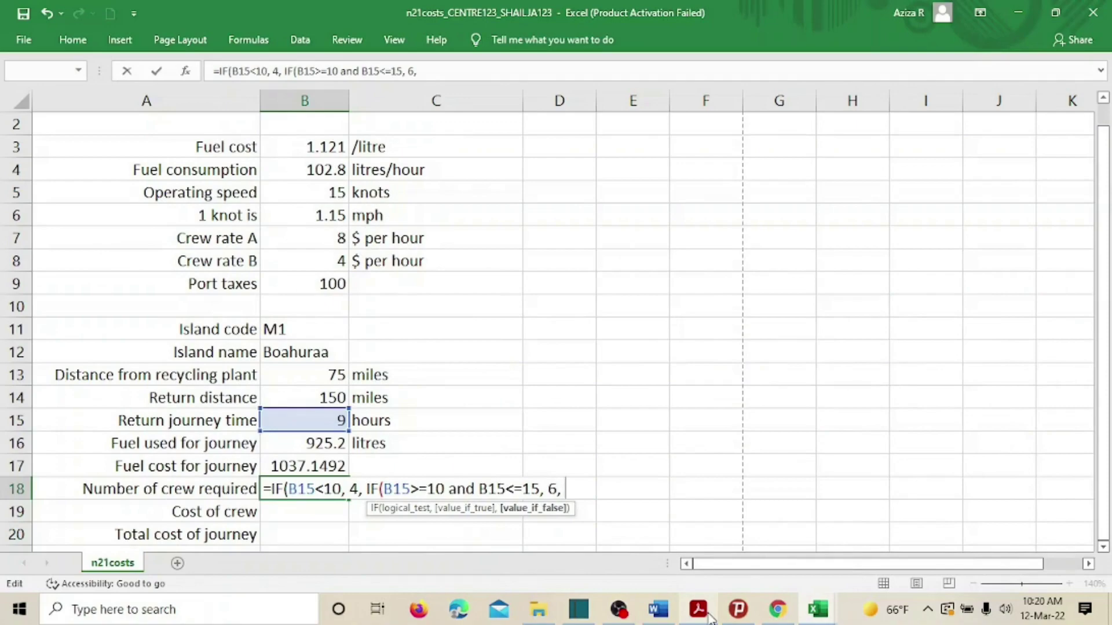
# Add the closing brackets, enter the formula, and dismiss Excel's invalid-formula warning
pyautogui.click(699, 610)
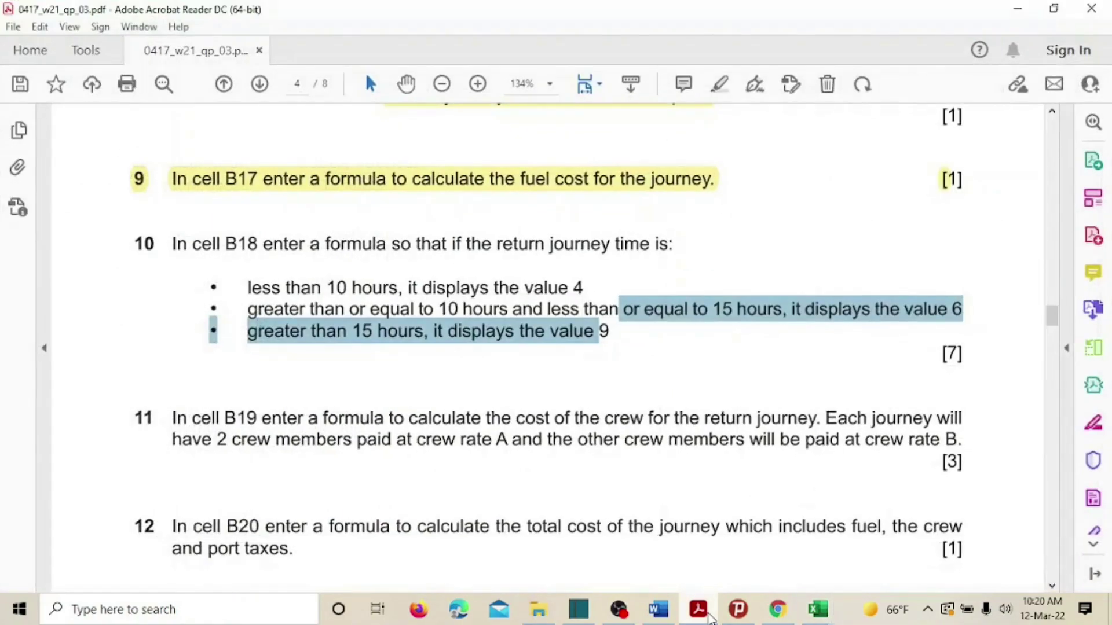
pyautogui.click(709, 616)
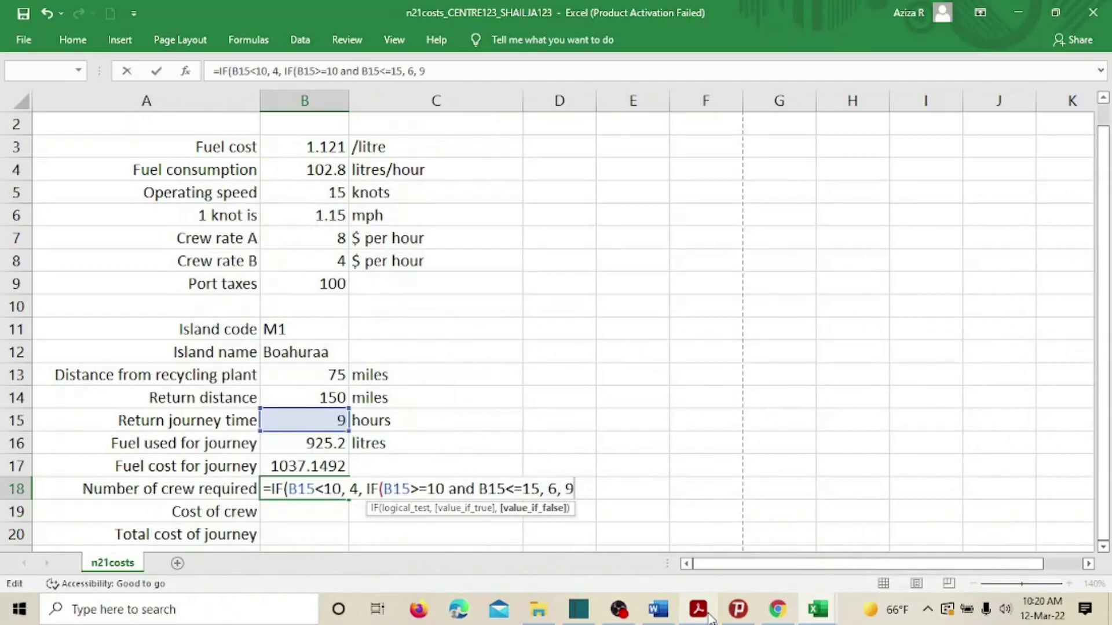
pyautogui.write('))')
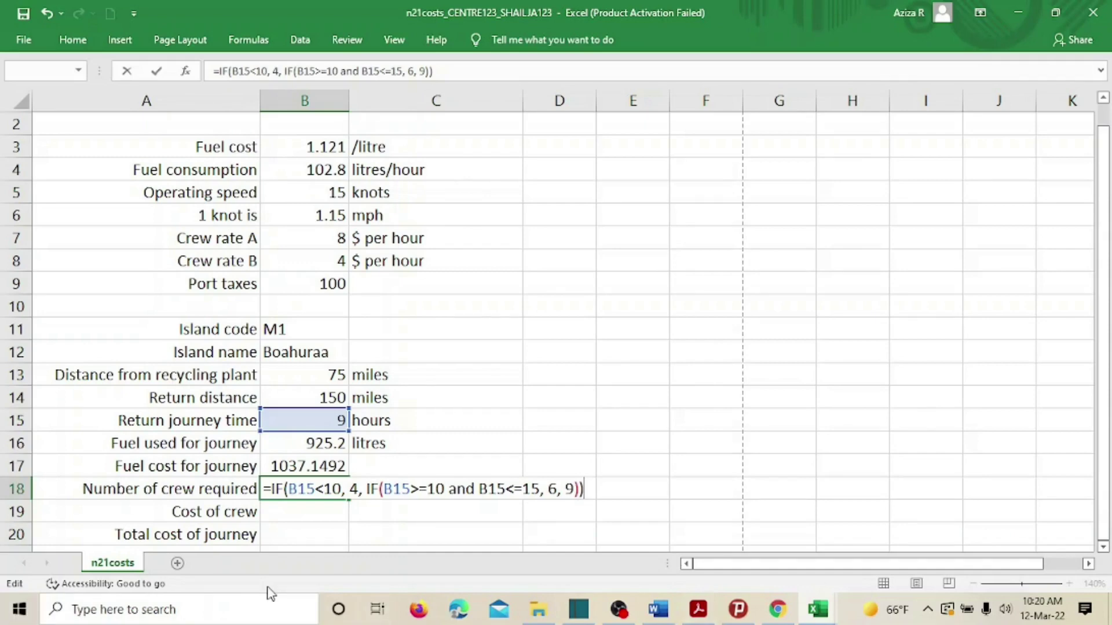
pyautogui.press('Return')
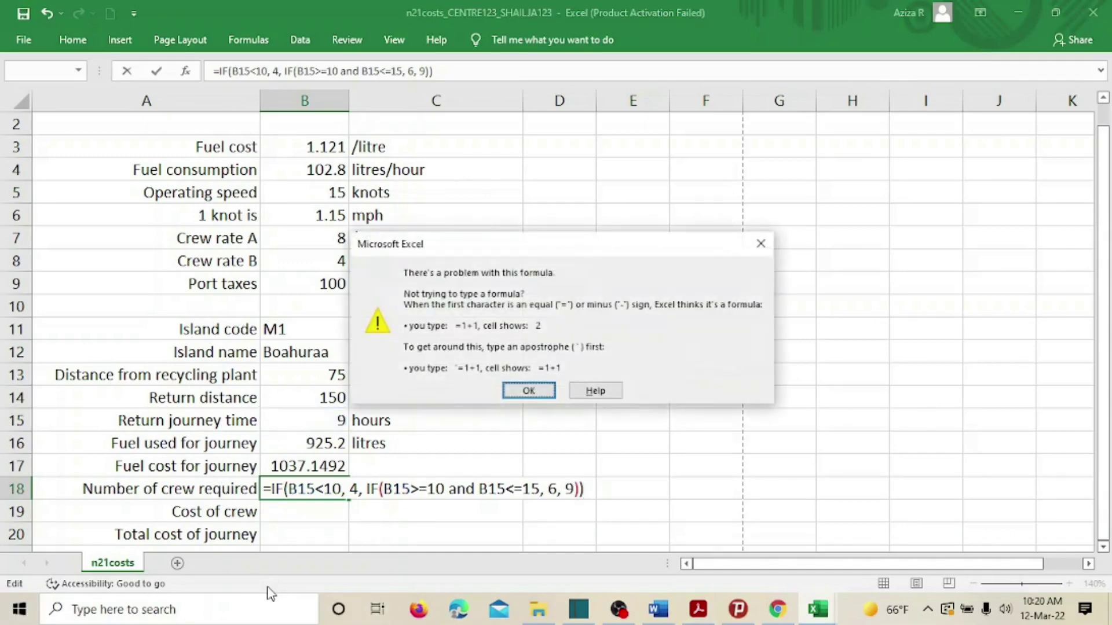
pyautogui.click(528, 391)
pyautogui.click(615, 499)
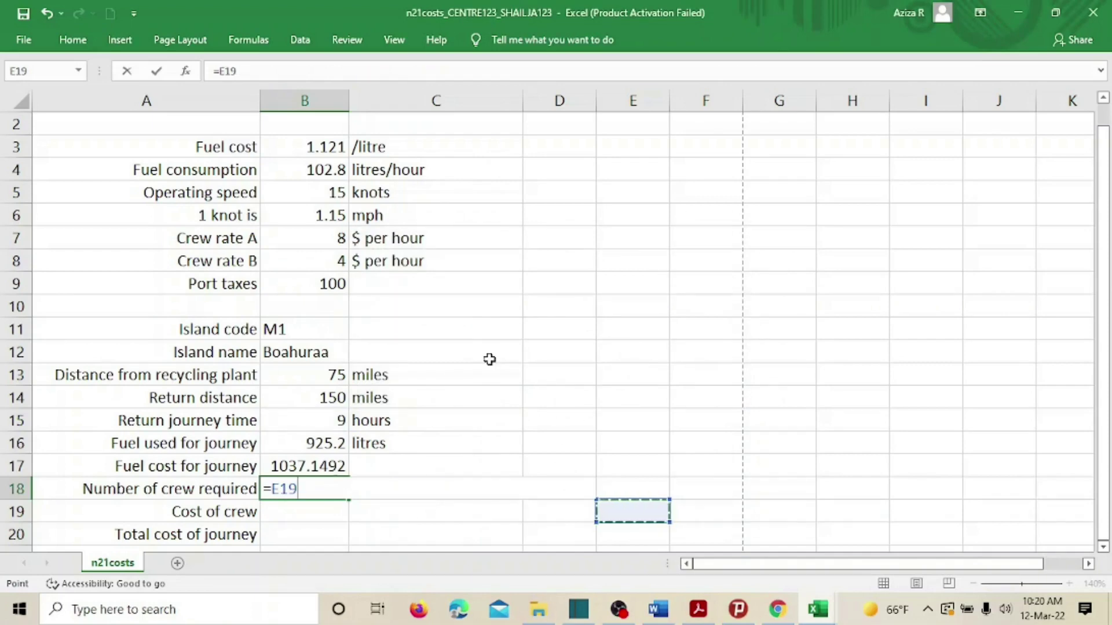
# Cancel the accidental =E19 entry and compare B17's fuel cost formula with the blank B18
pyautogui.press('Escape')
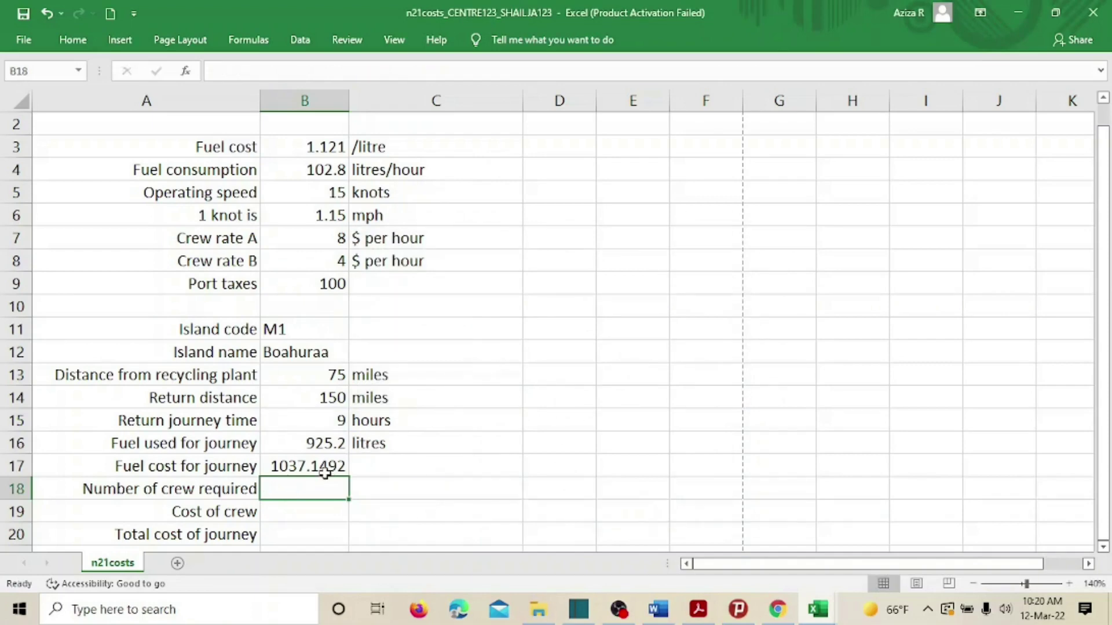
pyautogui.click(328, 468)
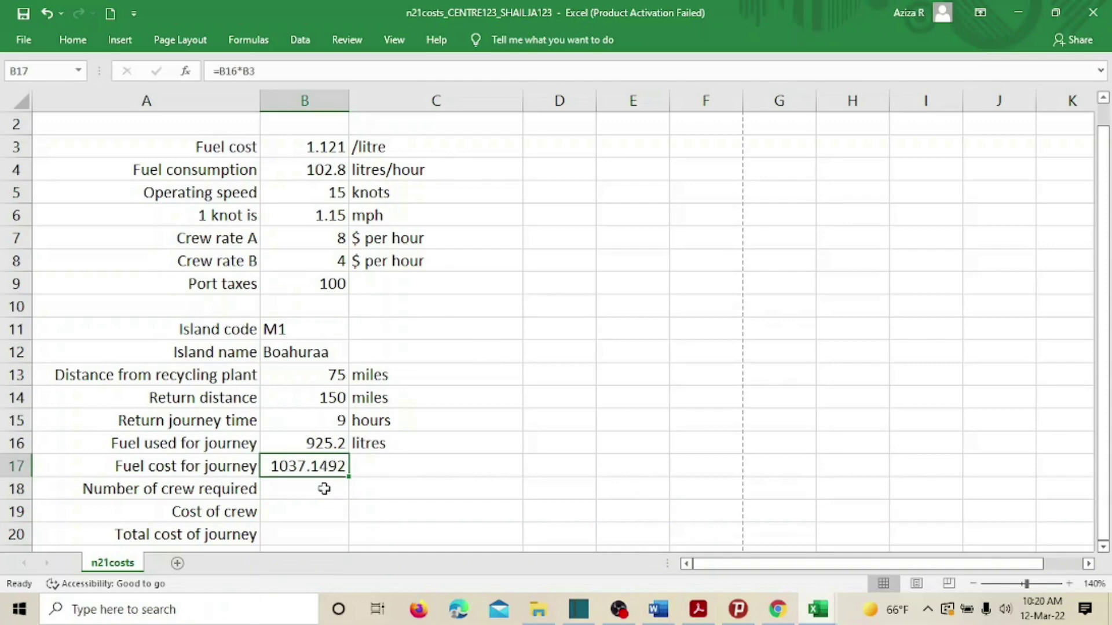
pyautogui.click(324, 488)
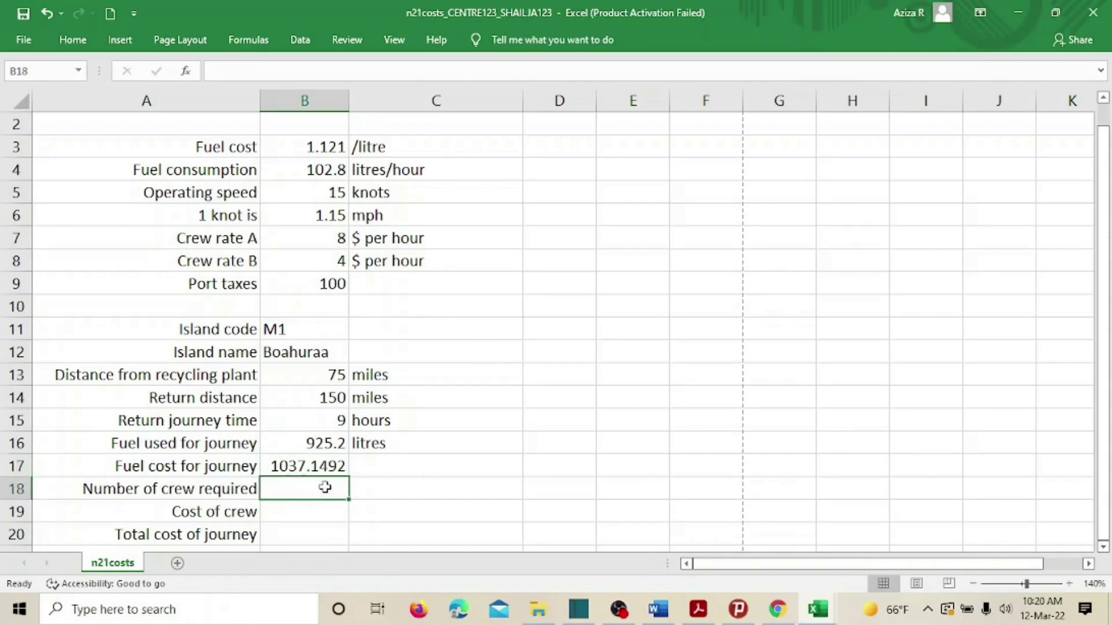
pyautogui.click(335, 469)
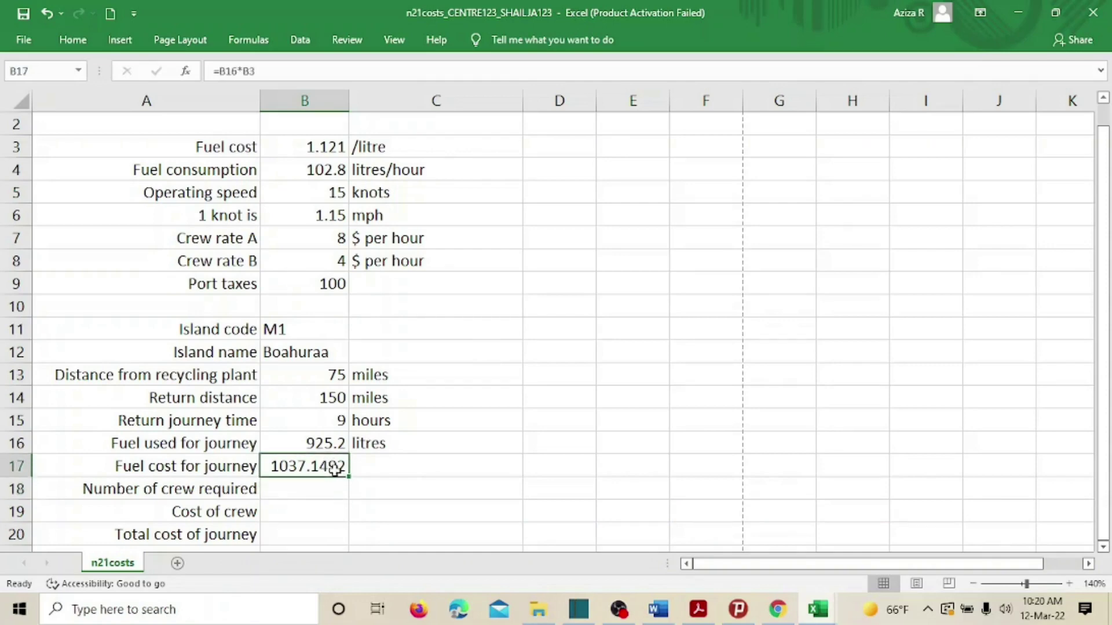
pyautogui.click(338, 488)
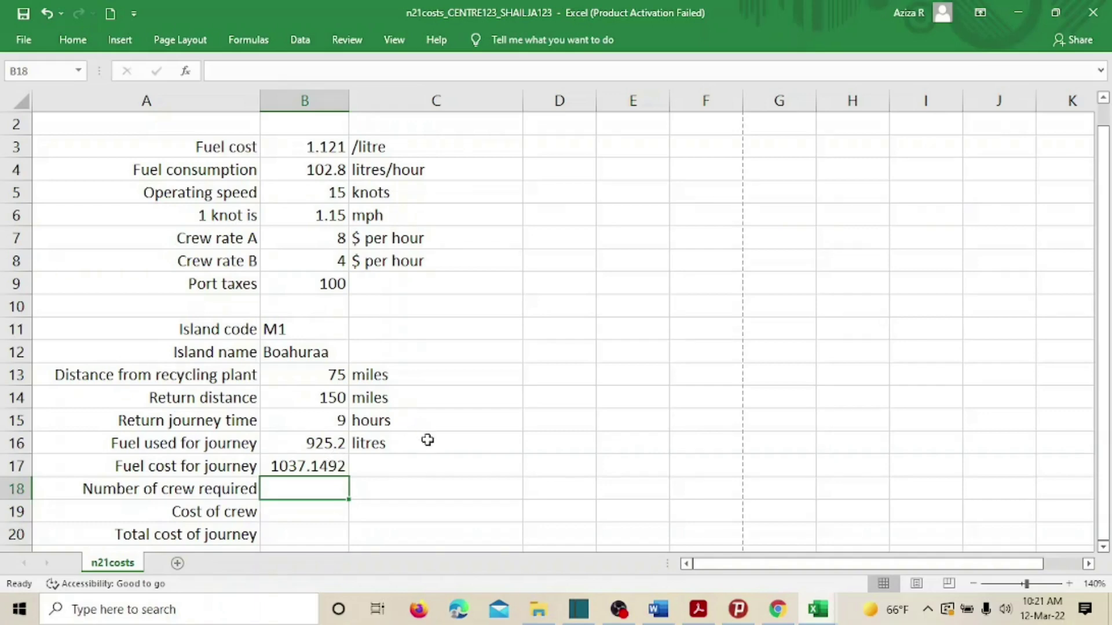
pyautogui.click(698, 609)
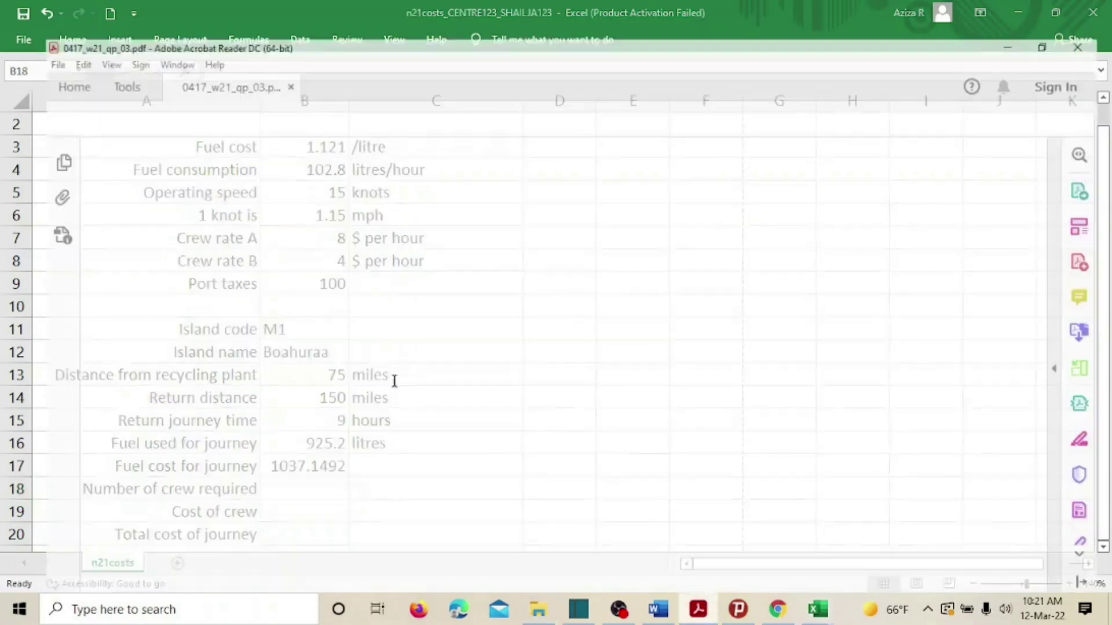
# Clear the selection in question 10 and return to the n21costs workbook
pyautogui.click(350, 352)
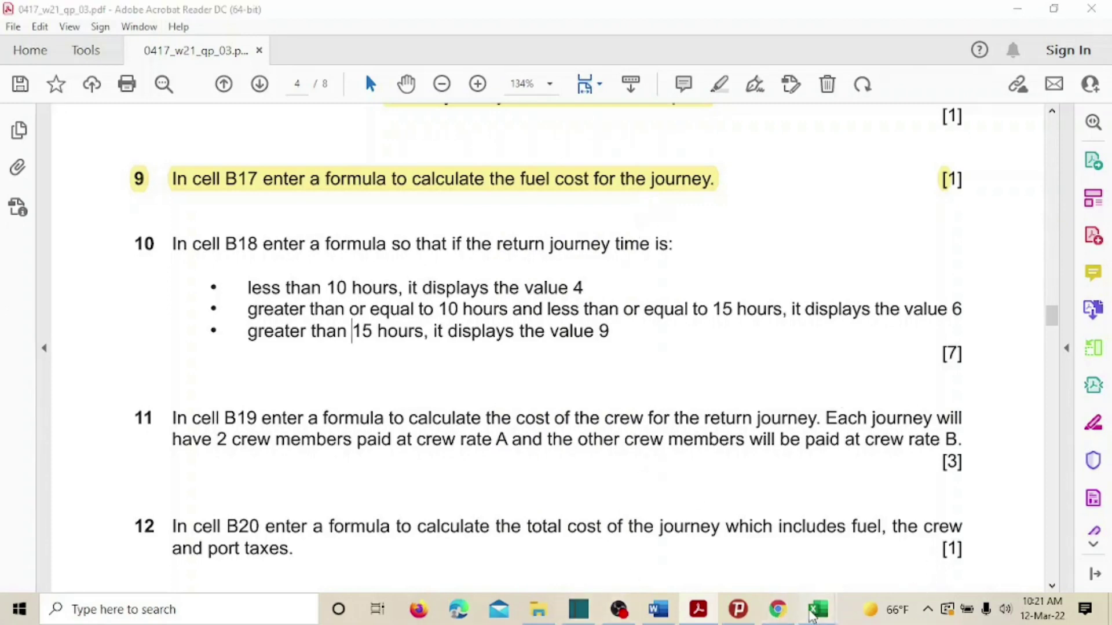
pyautogui.moveTo(817, 611)
pyautogui.click(890, 562)
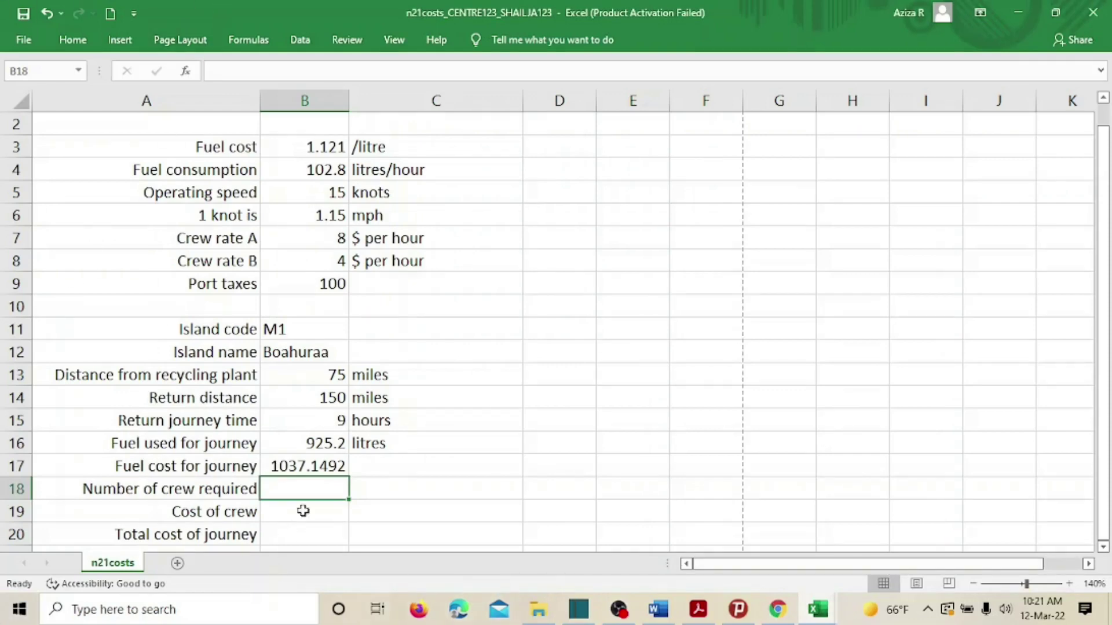
# Restart B18 with an IF testing B15 against 10 that returns 4, opening a nested IF
pyautogui.write('=')
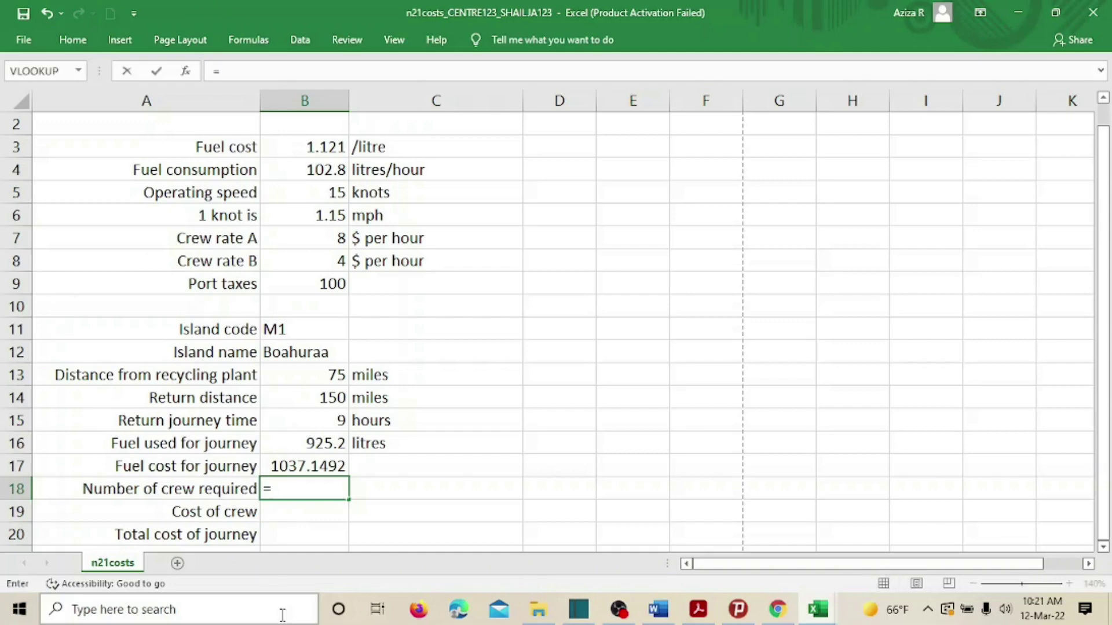
pyautogui.write('IF')
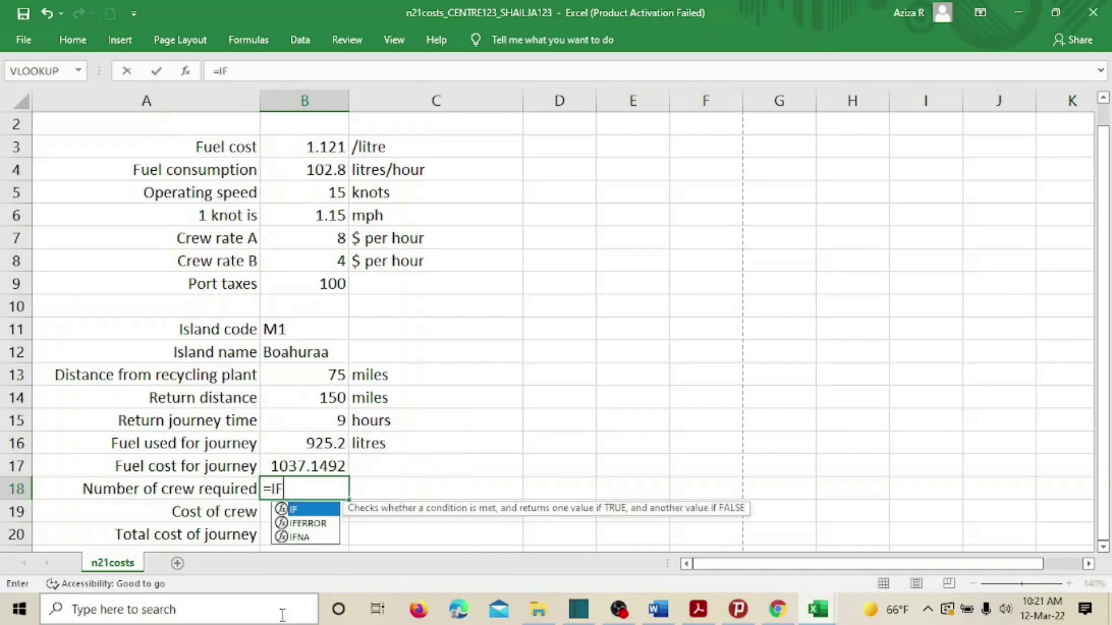
pyautogui.write('(')
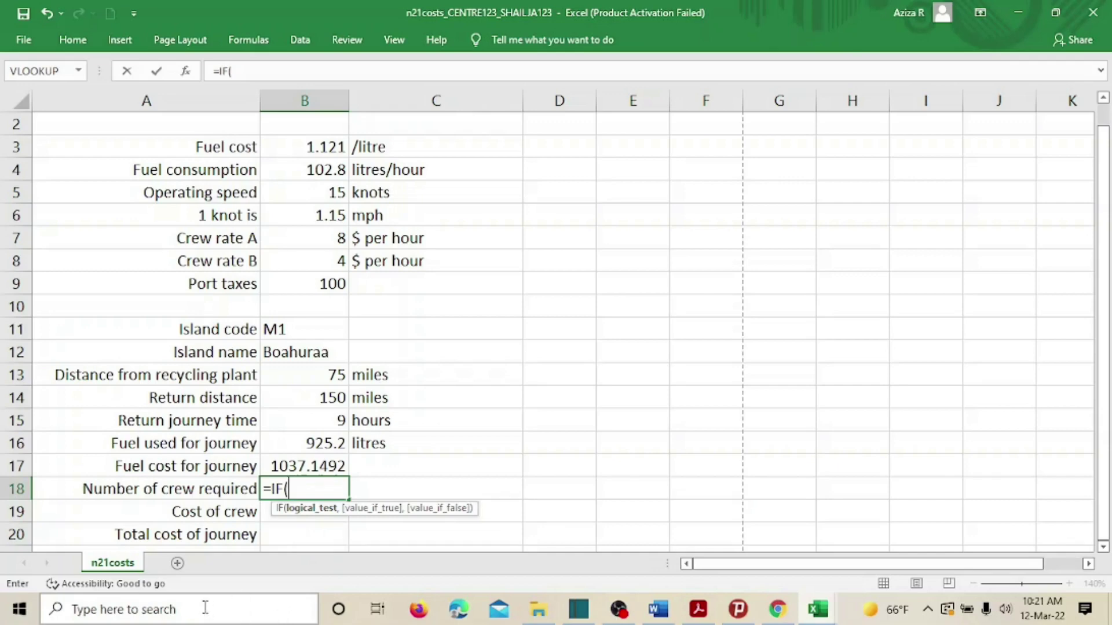
pyautogui.click(316, 425)
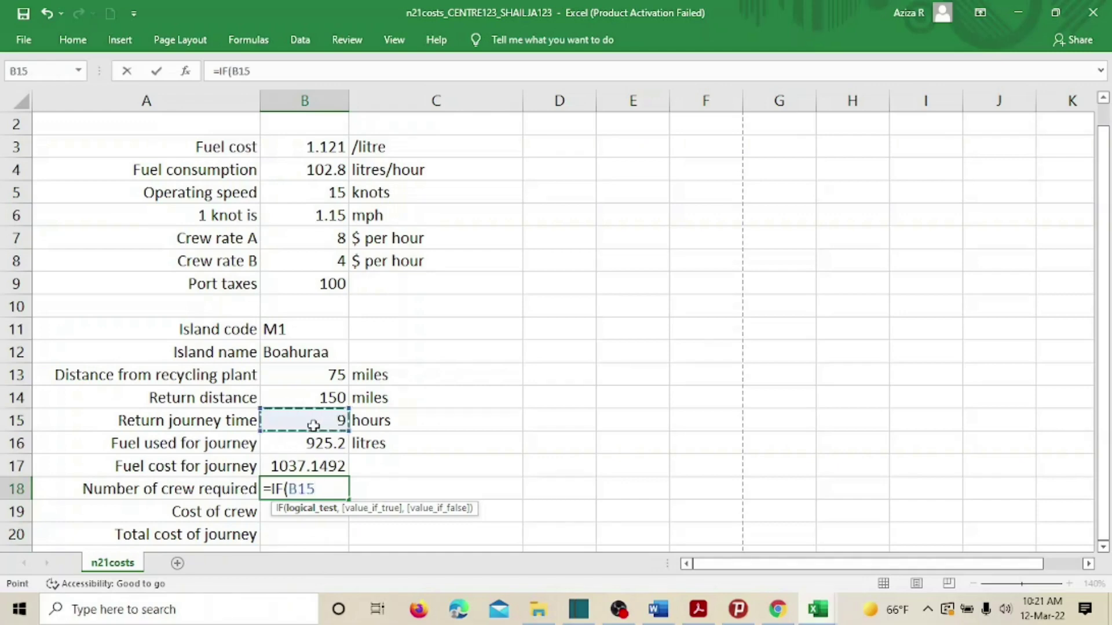
pyautogui.write('<=1')
pyautogui.write('0')
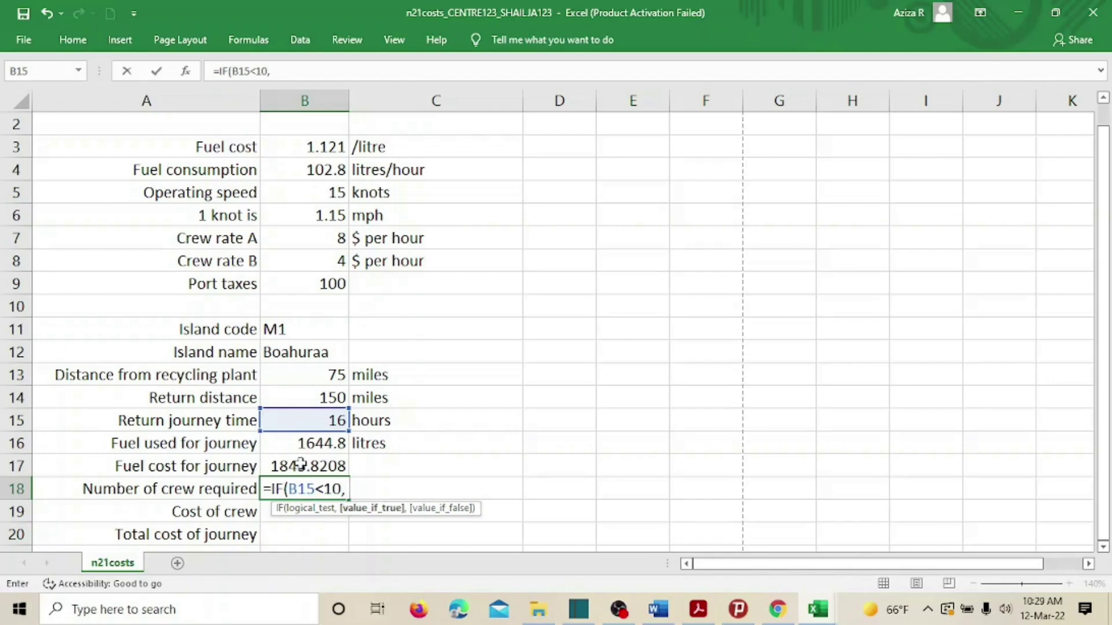
pyautogui.write('4, ')
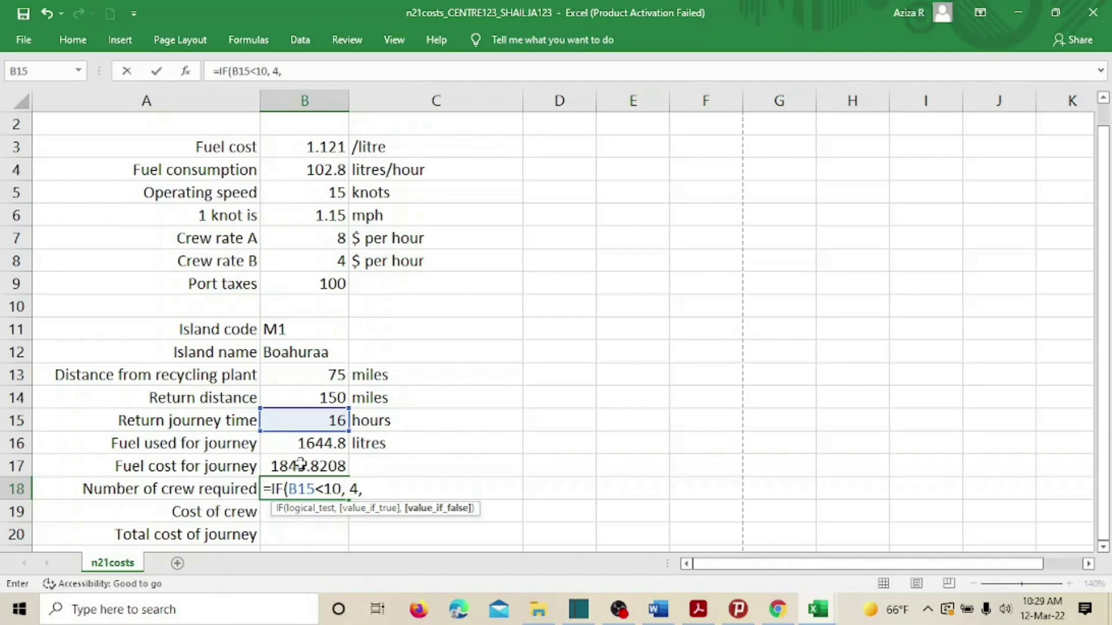
pyautogui.write('IF(')
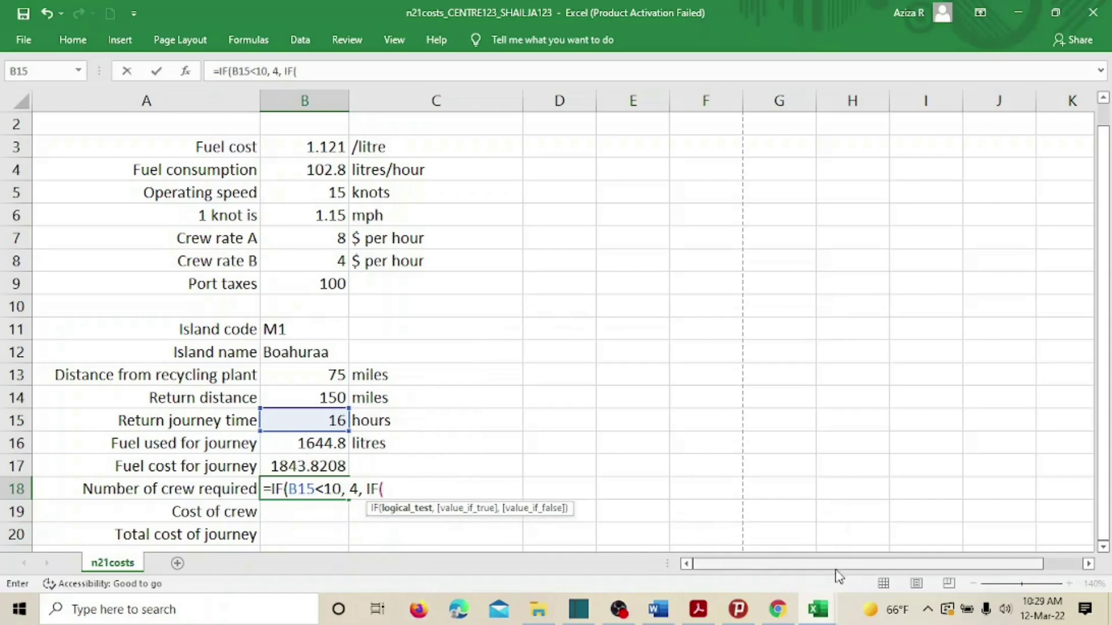
# Reread question 10's 10-hour and 15-hour limits and the value 4, then return to the workbook
pyautogui.click(699, 609)
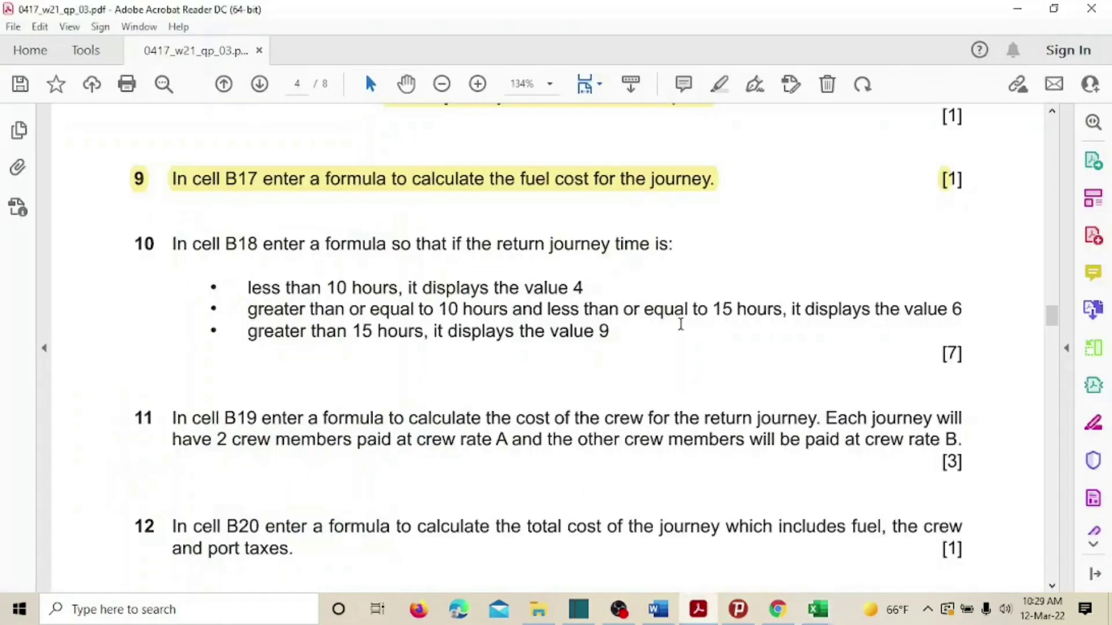
pyautogui.moveTo(438, 309); pyautogui.dragTo(744, 296)
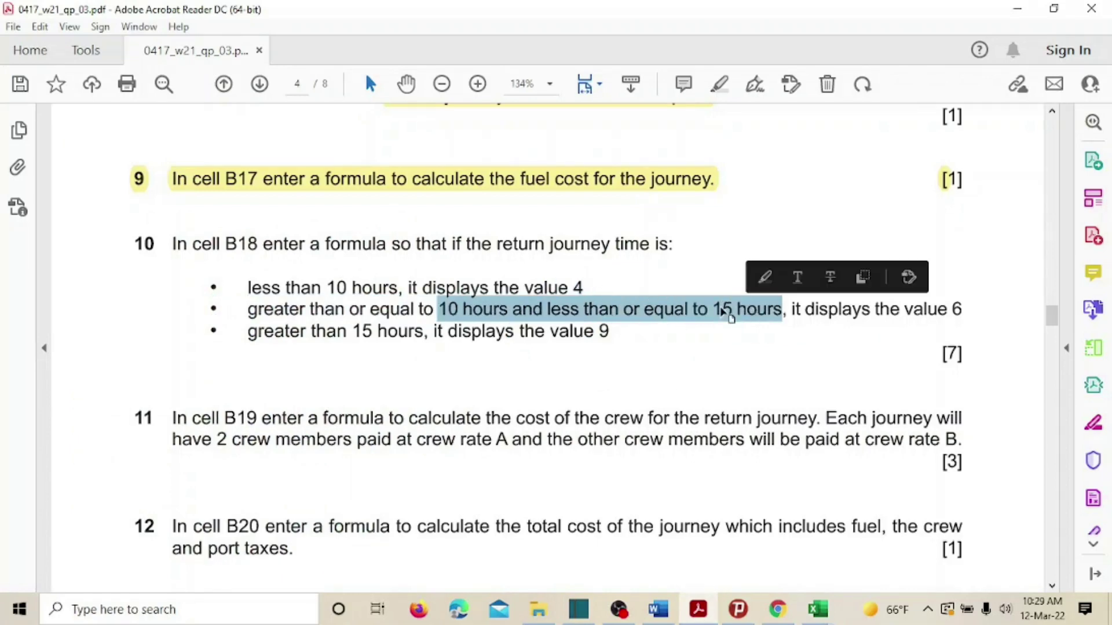
pyautogui.click(725, 312)
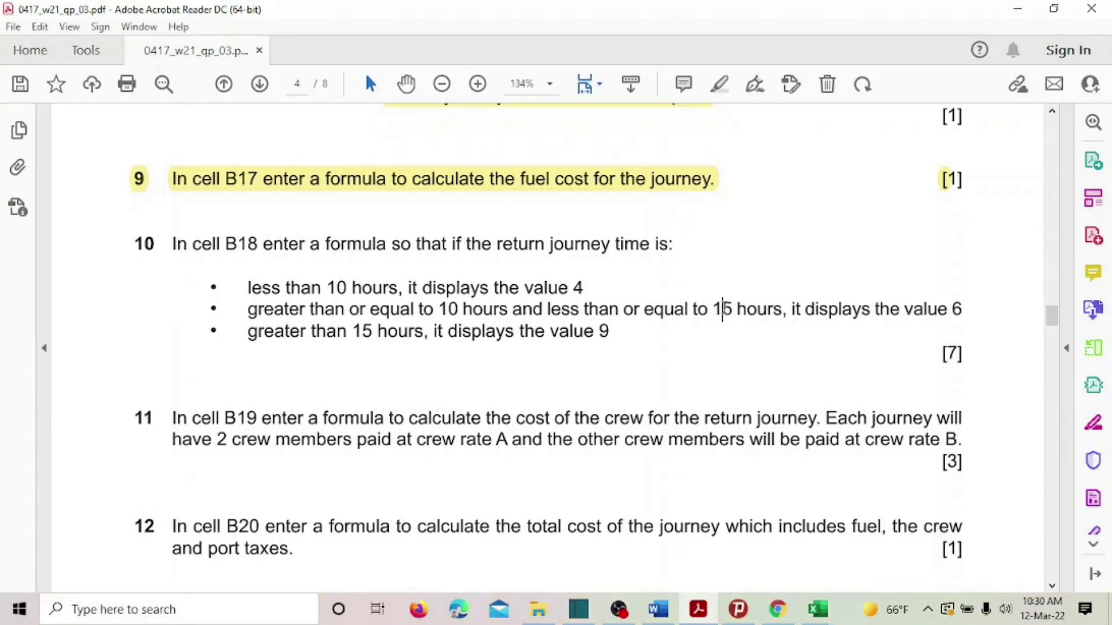
pyautogui.moveTo(712, 308); pyautogui.dragTo(733, 306)
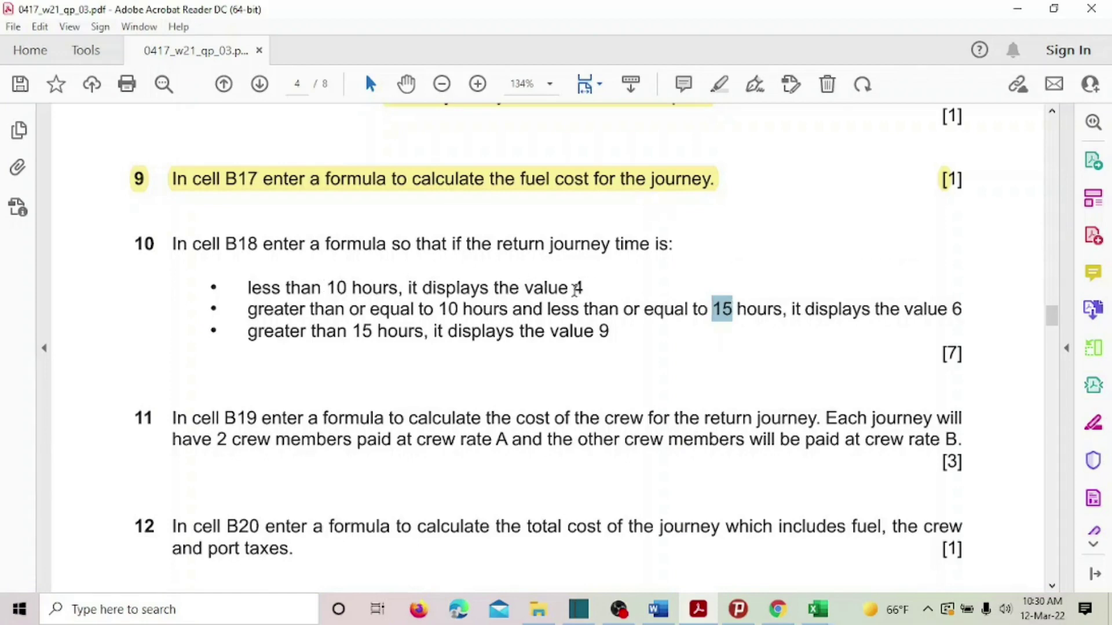
pyautogui.moveTo(575, 290)
pyautogui.mouseDown()
pyautogui.moveTo(616, 310)
pyautogui.moveTo(581, 288)
pyautogui.mouseUp()
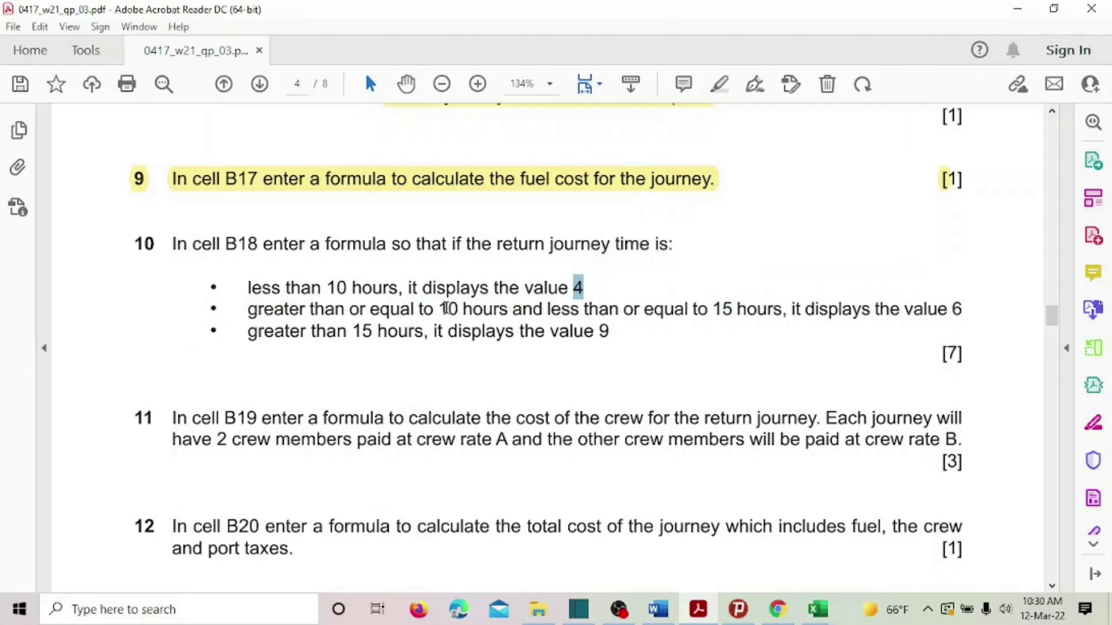
pyautogui.click(724, 307)
pyautogui.moveTo(724, 307); pyautogui.dragTo(733, 308)
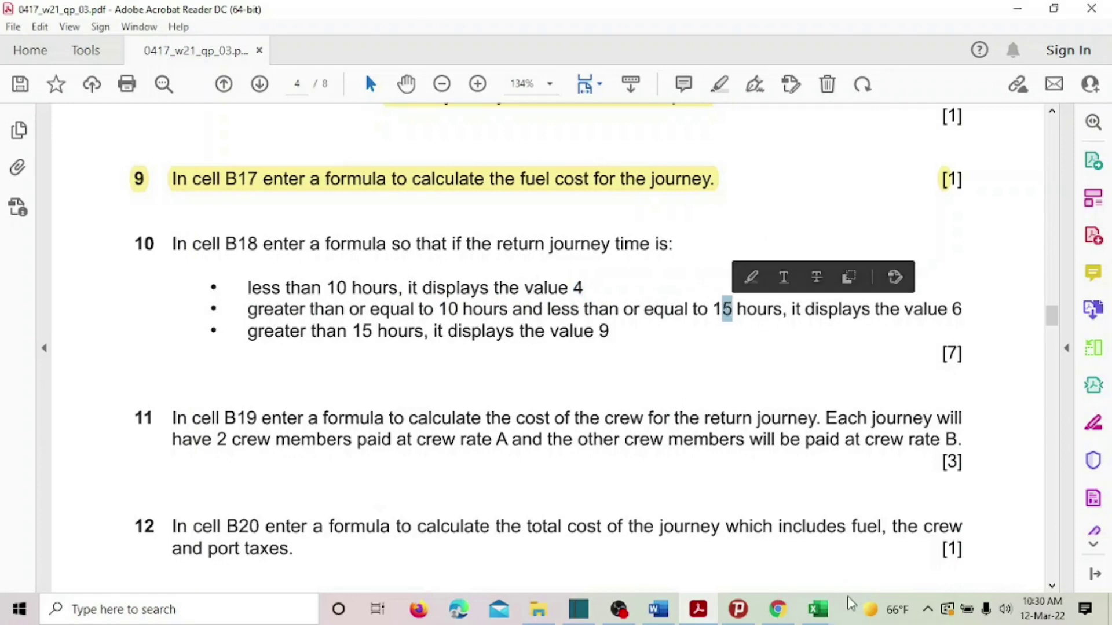
pyautogui.moveTo(828, 619)
pyautogui.click(886, 553)
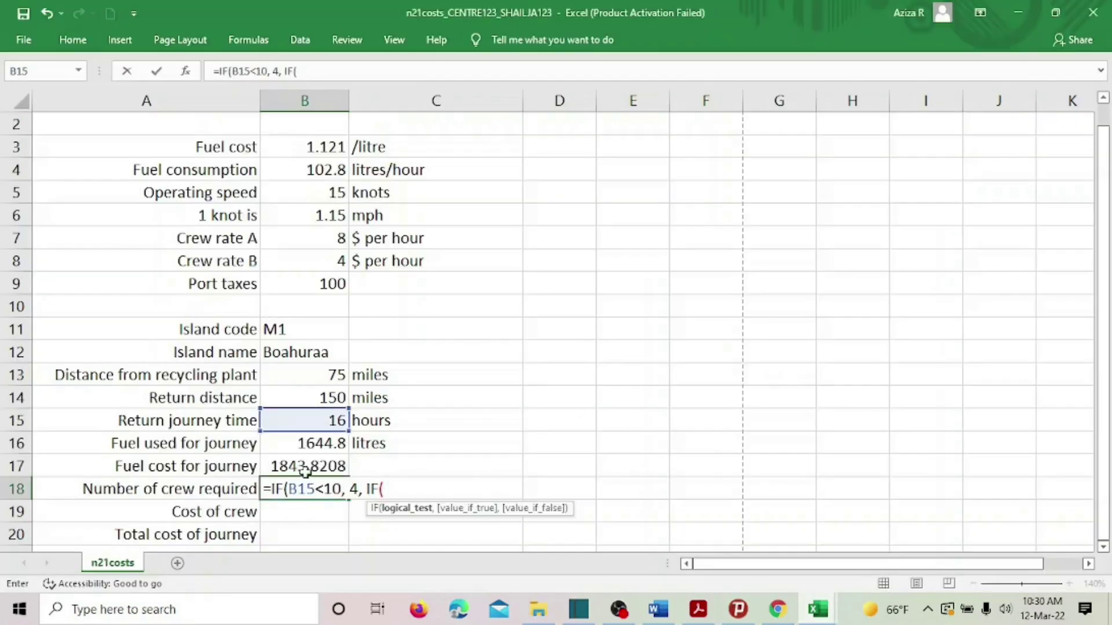
# Complete B18 as =IF(B15<10, 4, IF(B15<=15, 6, 9)), giving 9 crew for 16 hours
pyautogui.click(304, 421)
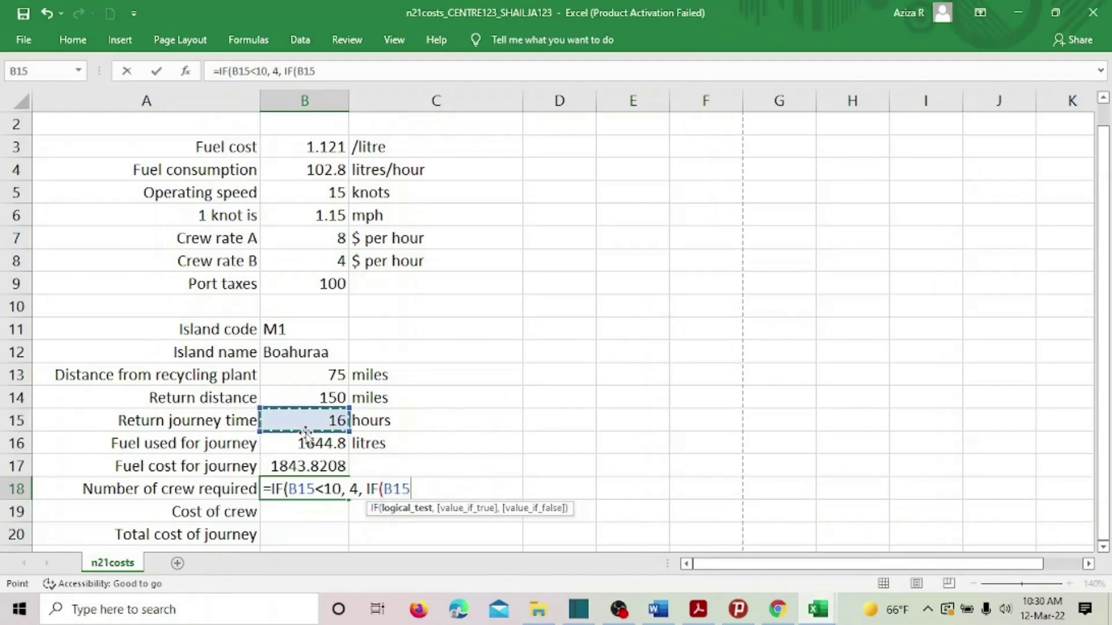
pyautogui.write('<-')
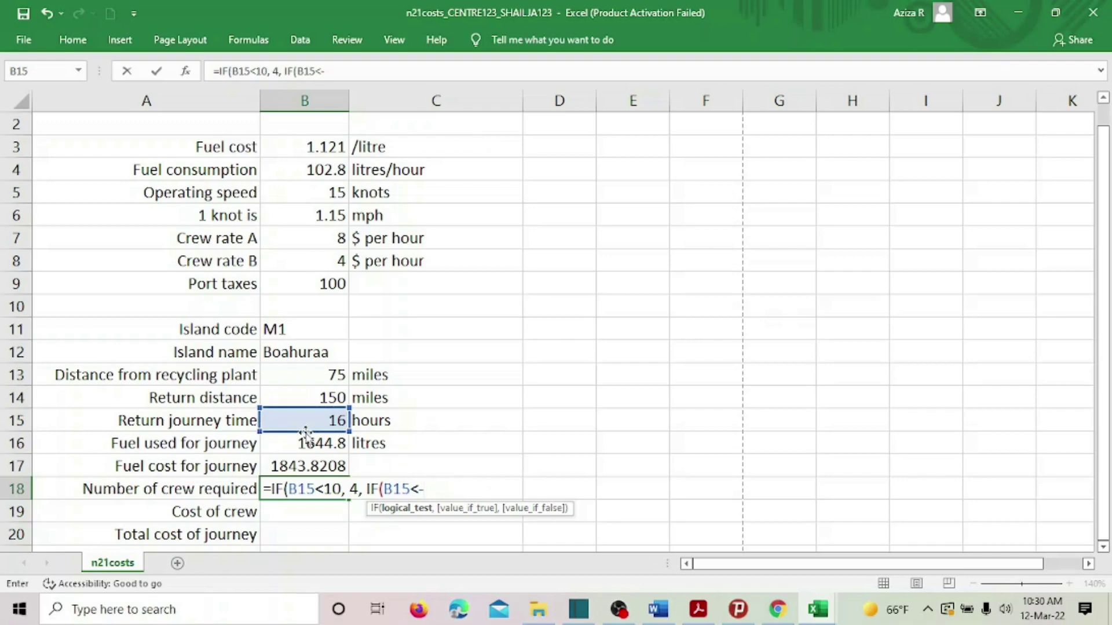
pyautogui.press('BackSpace')
pyautogui.write('=')
pyautogui.write('1')
pyautogui.write('5')
pyautogui.write(',')
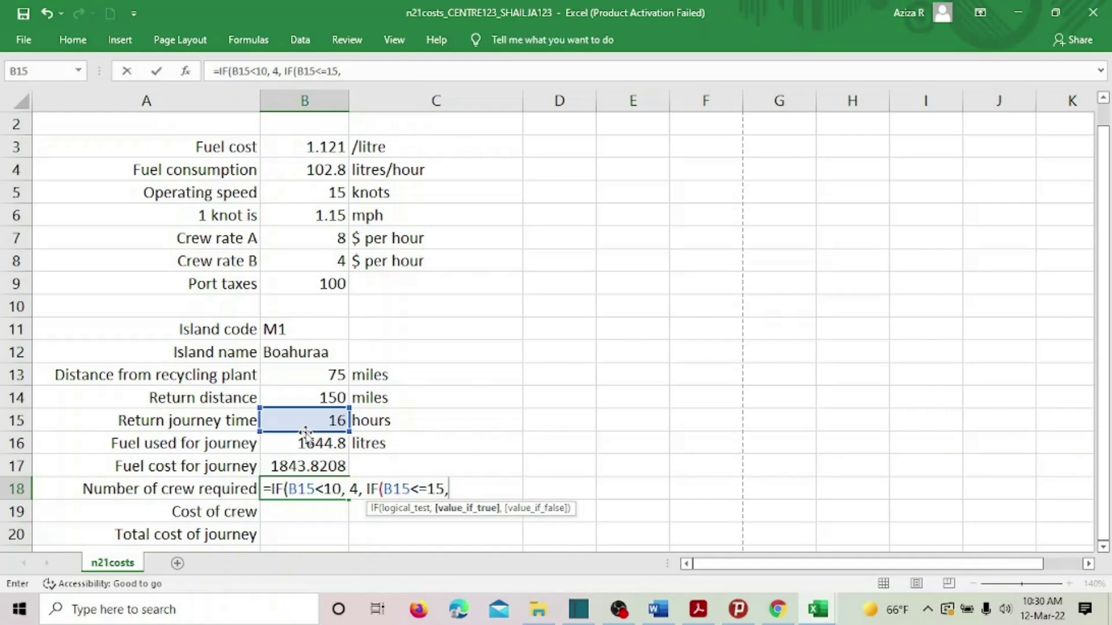
pyautogui.write(' 6, ')
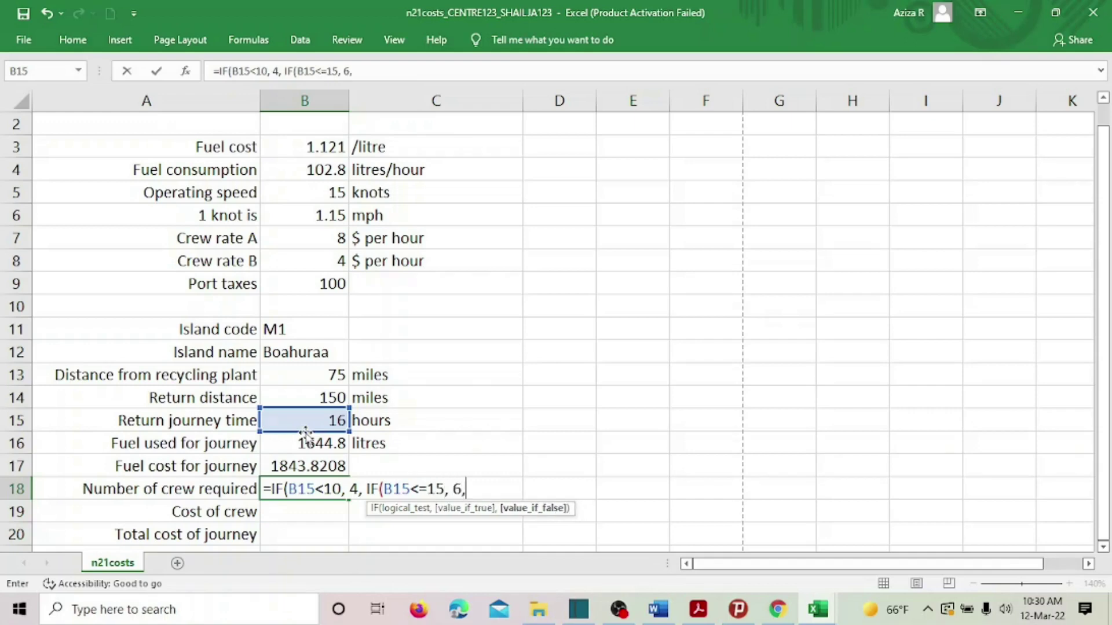
pyautogui.write('9))')
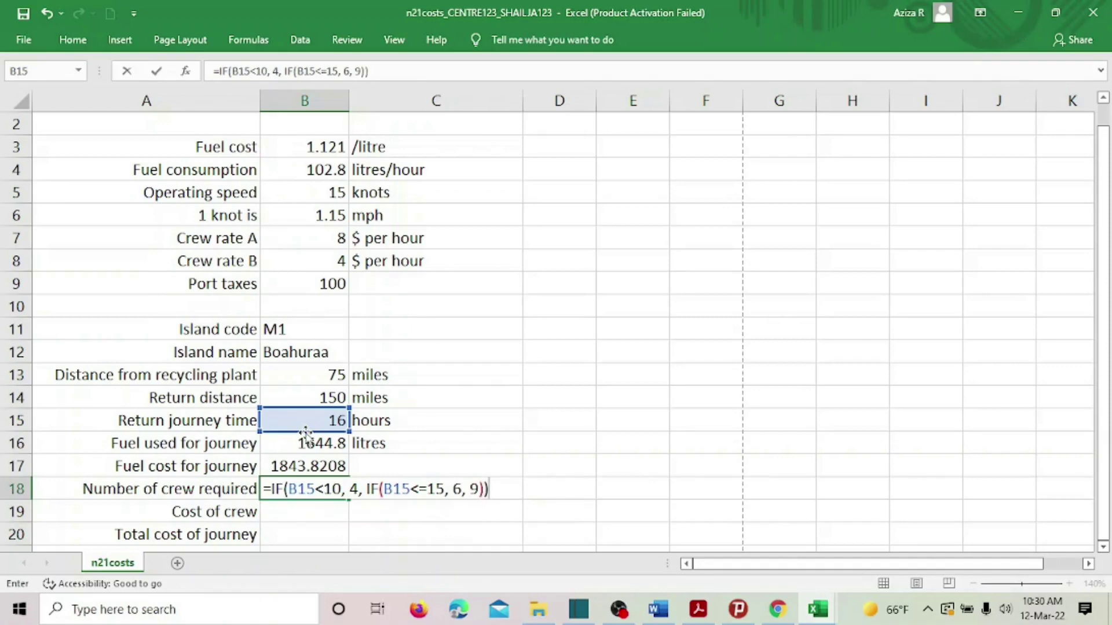
pyautogui.press('Return')
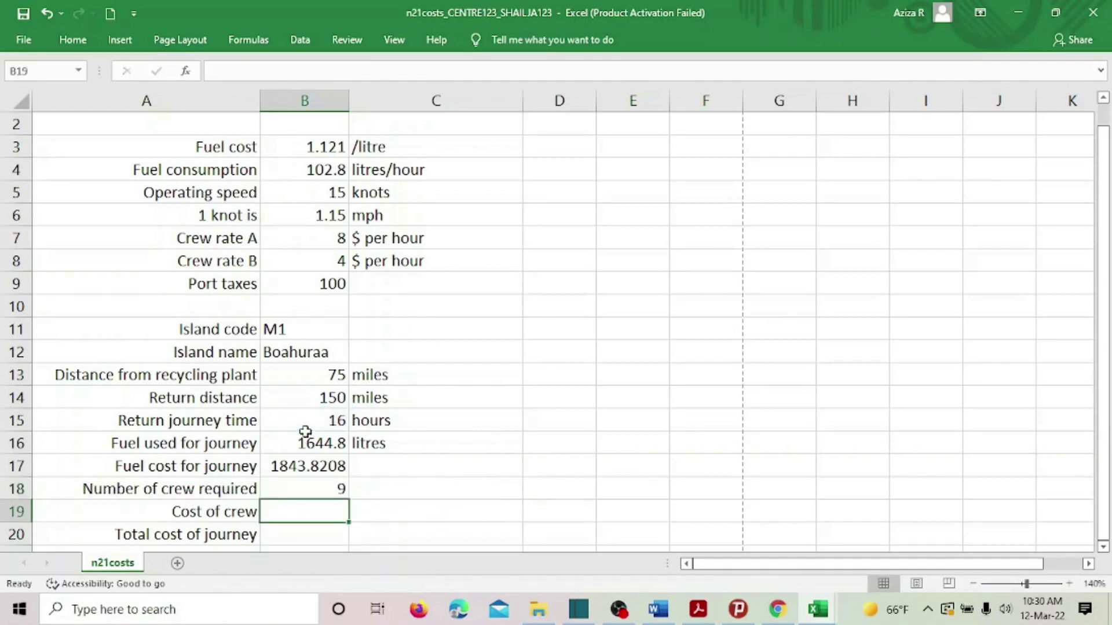
# Test the crew formula by entering journey times 9 and then 12 in B15
pyautogui.click(316, 421)
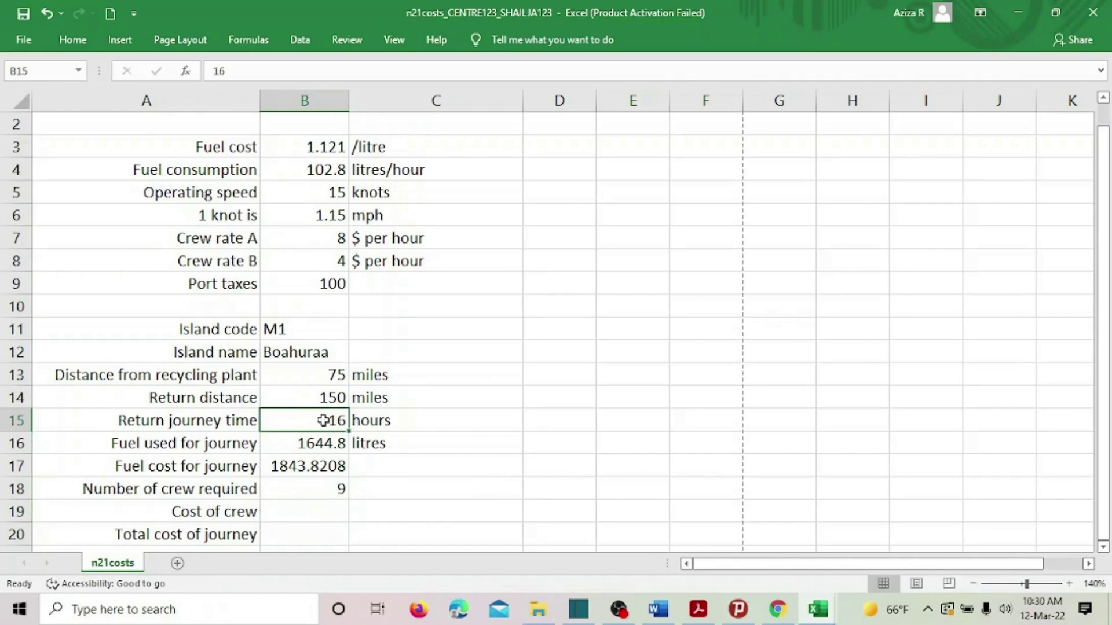
pyautogui.click(316, 489)
pyautogui.click(316, 418)
pyautogui.write('9')
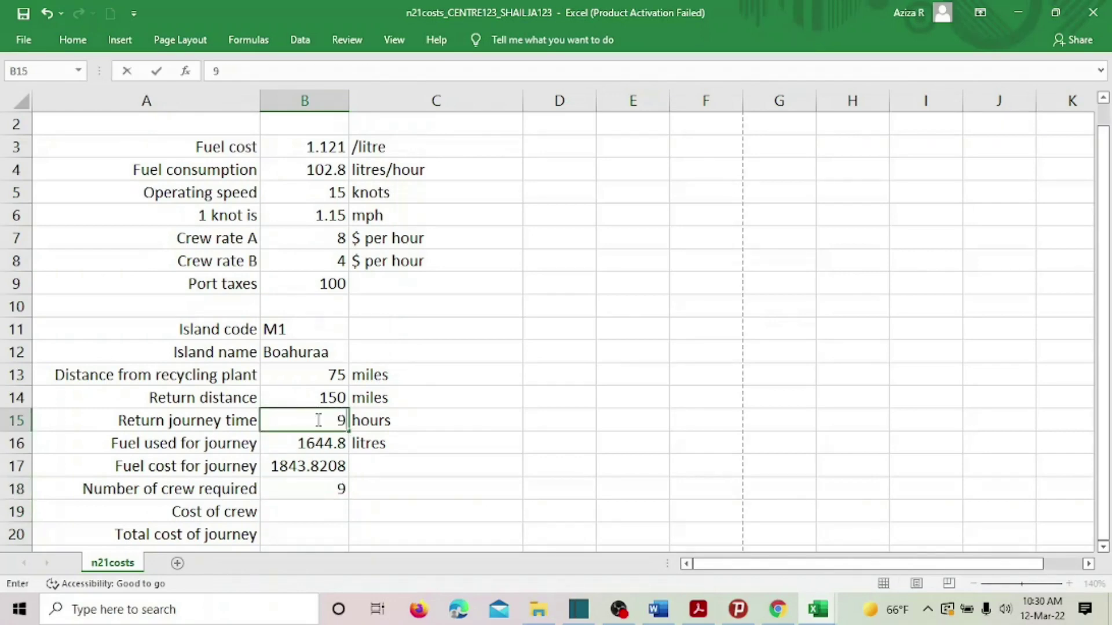
pyautogui.press('Return')
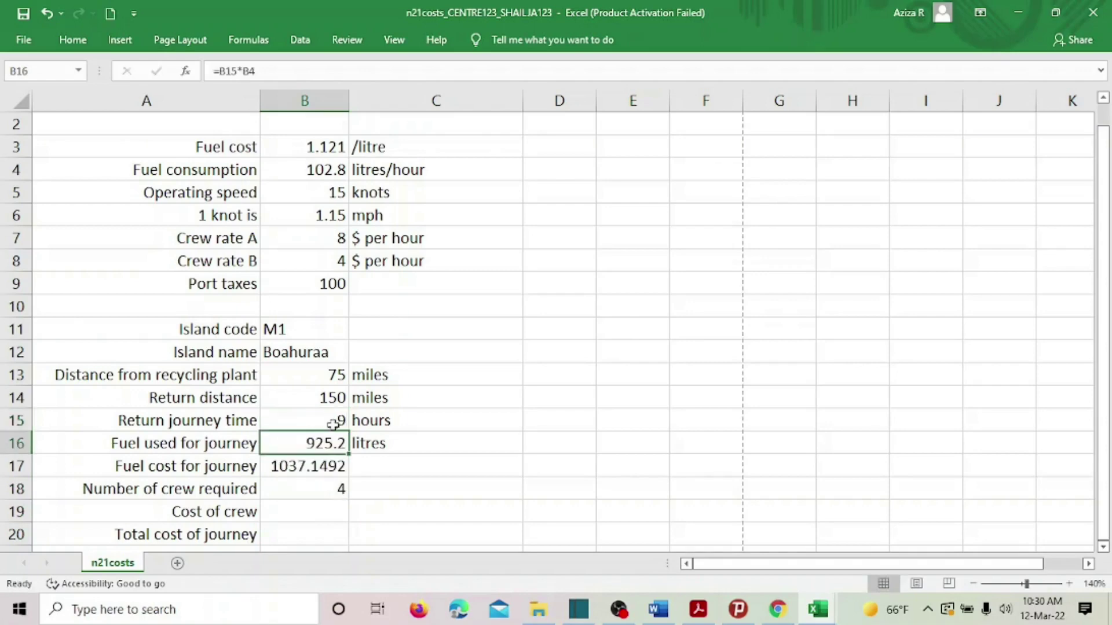
pyautogui.click(325, 486)
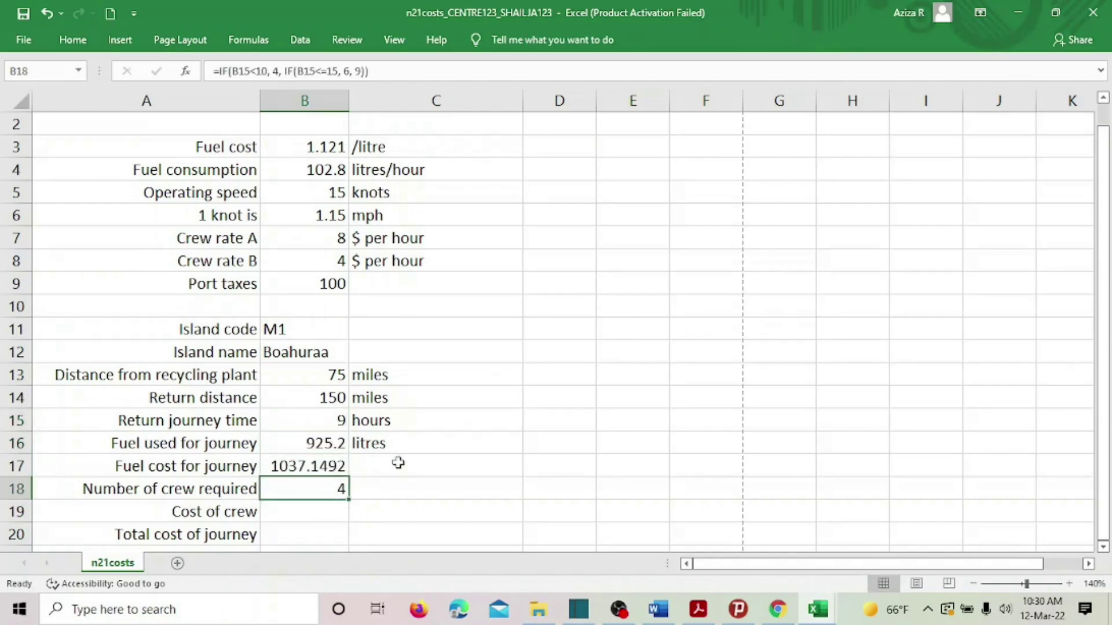
pyautogui.click(338, 423)
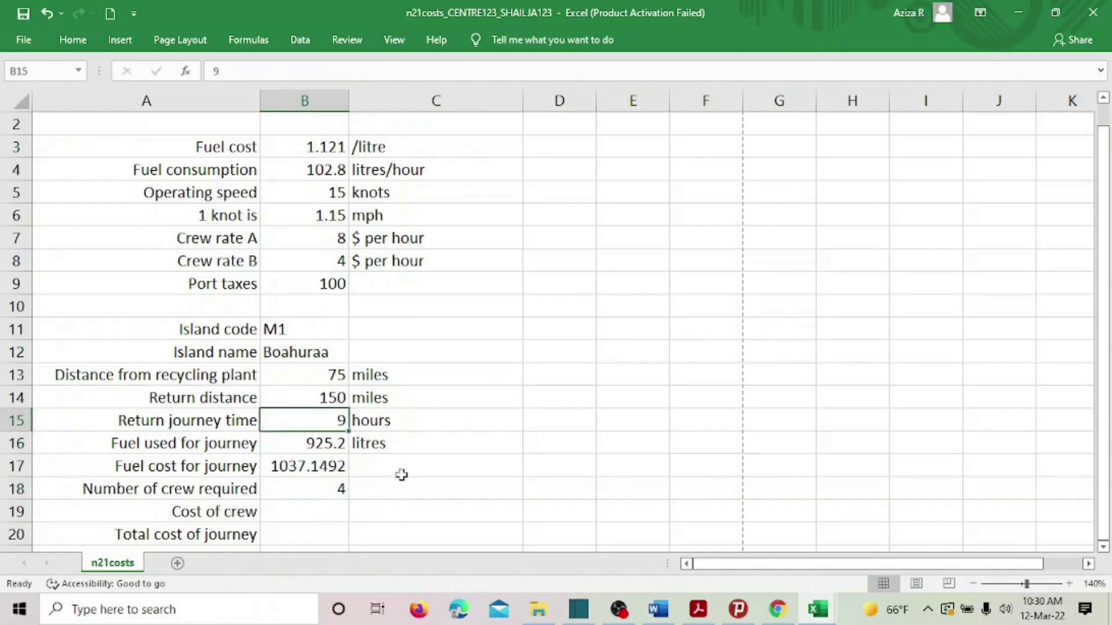
pyautogui.write('12')
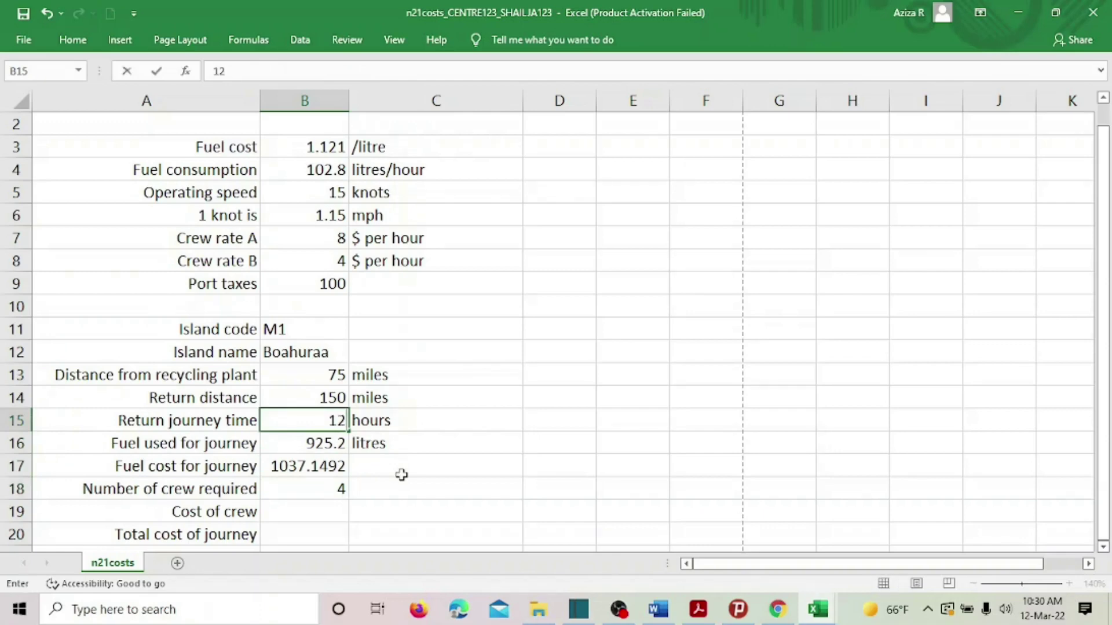
pyautogui.press('Return')
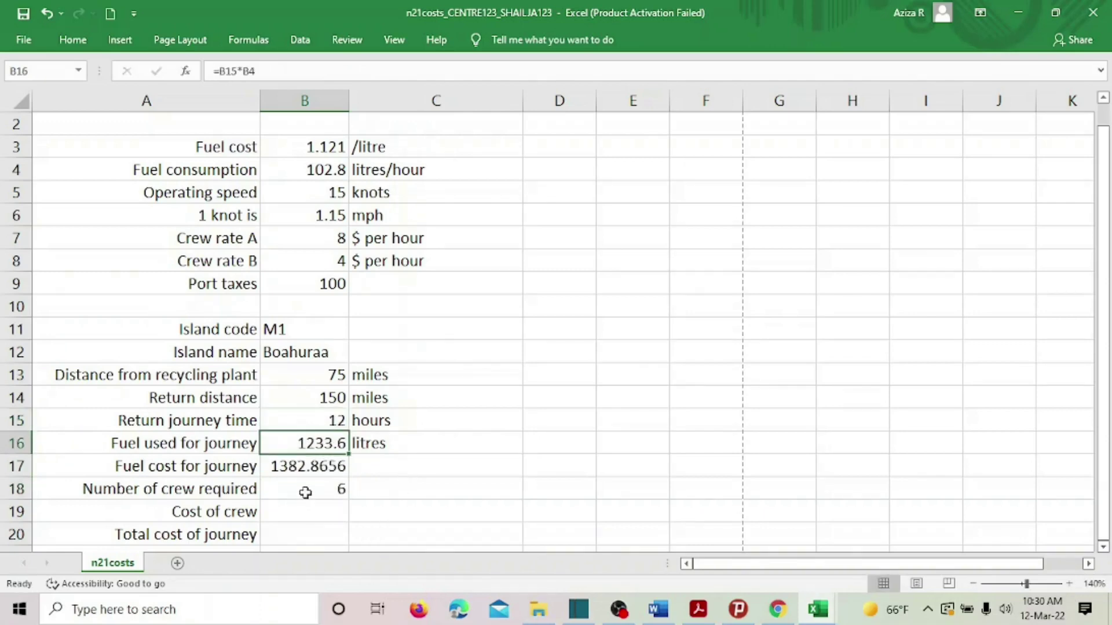
# Set B15 back to 9 hours so B18 shows 4 crew
pyautogui.click(305, 492)
pyautogui.click(328, 421)
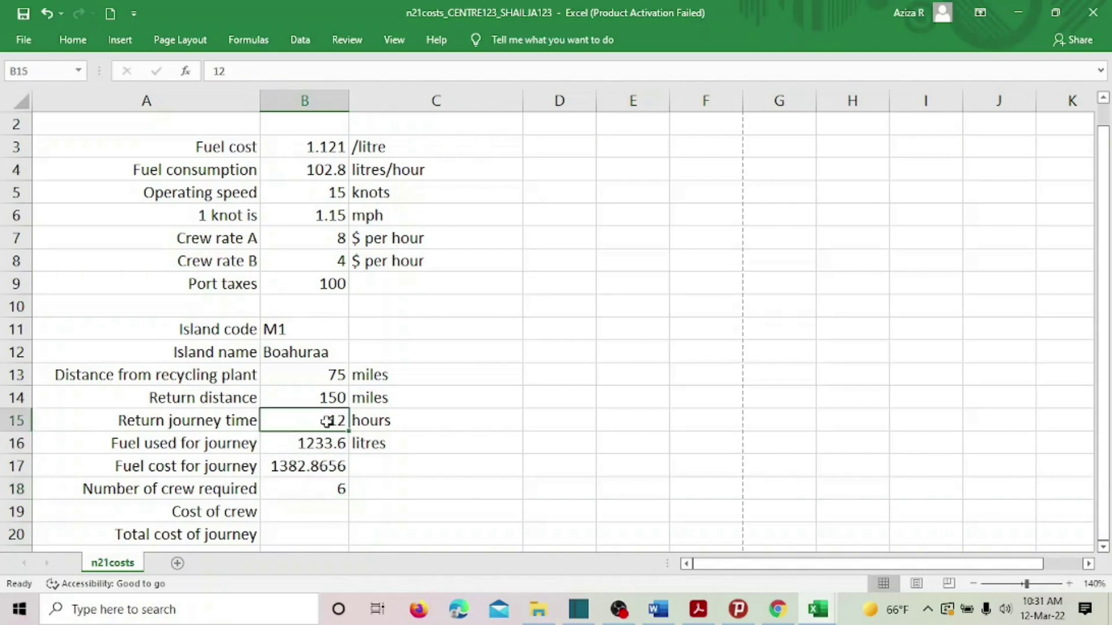
pyautogui.write('9')
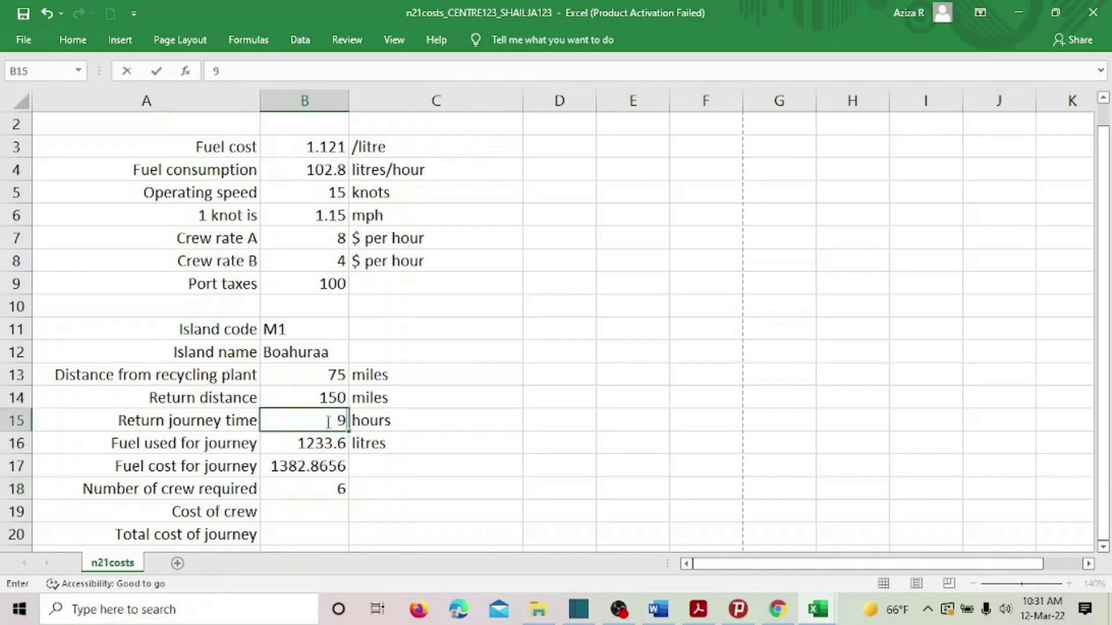
pyautogui.click(381, 490)
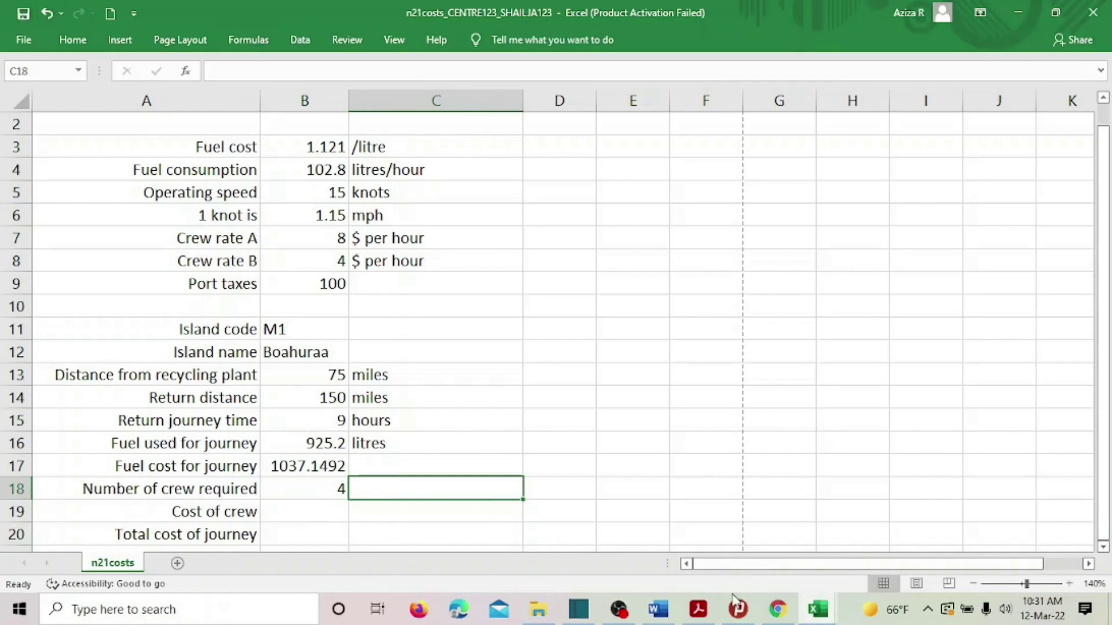
pyautogui.click(701, 614)
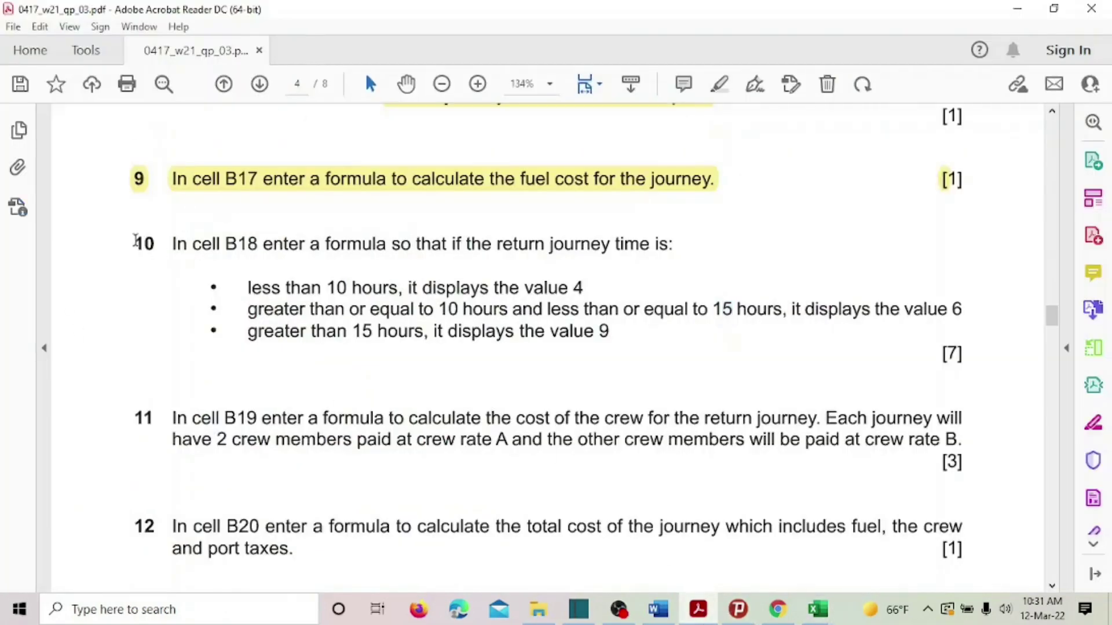
# Highlight question 10 in yellow and scroll so question 11 is at the top
pyautogui.moveTo(133, 241); pyautogui.dragTo(606, 327)
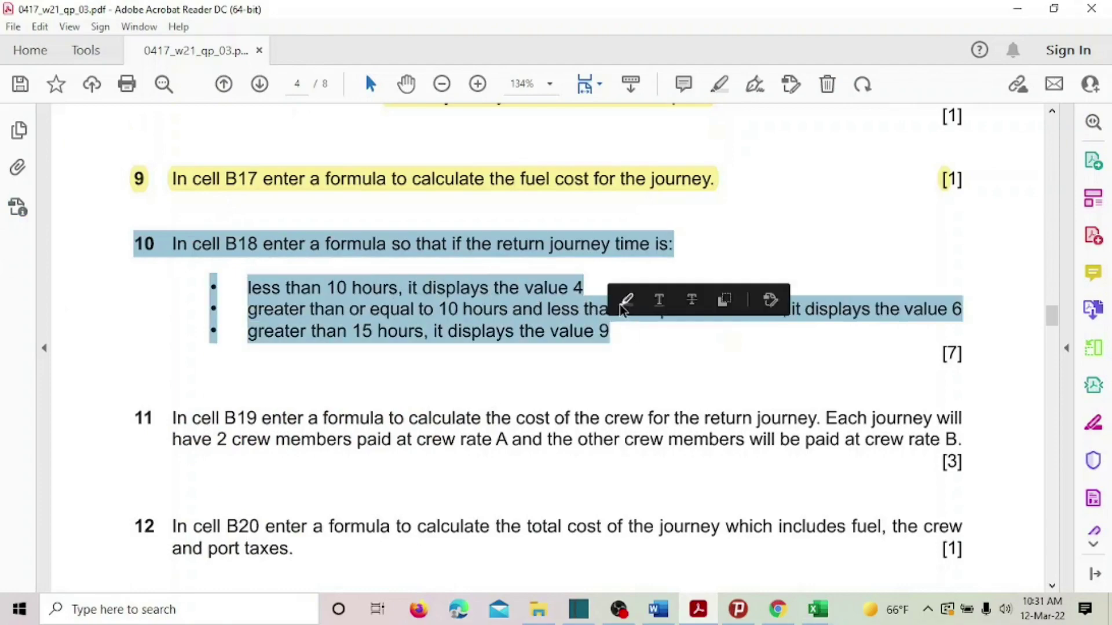
pyautogui.click(625, 301)
pyautogui.scroll(-12, 620, 297)
pyautogui.scroll(-10, 620, 297)
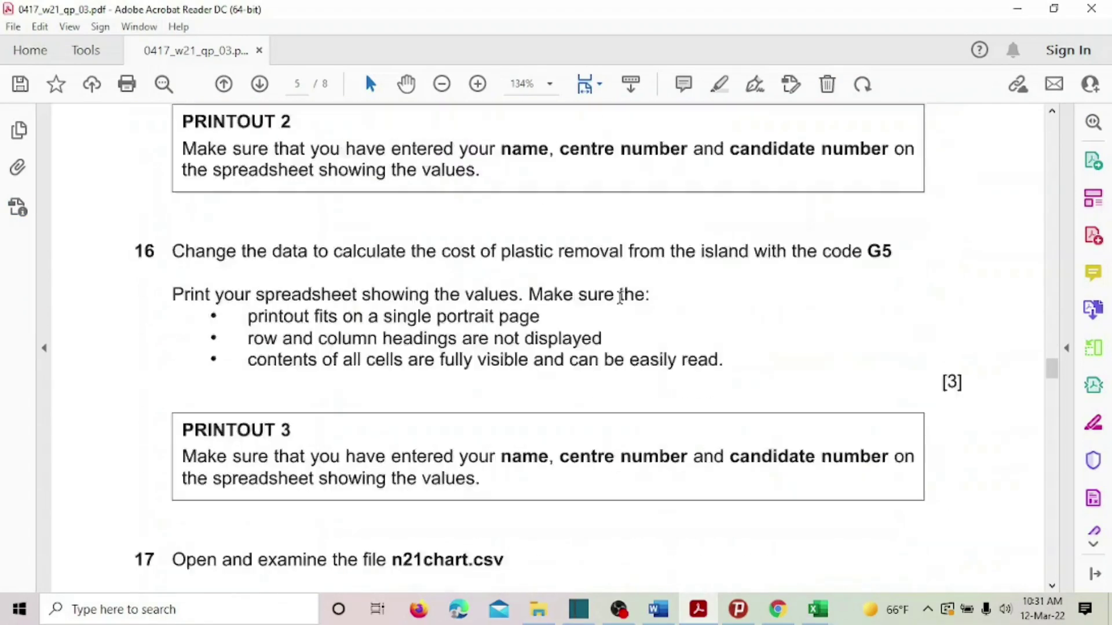
pyautogui.scroll(-12, 549, 439)
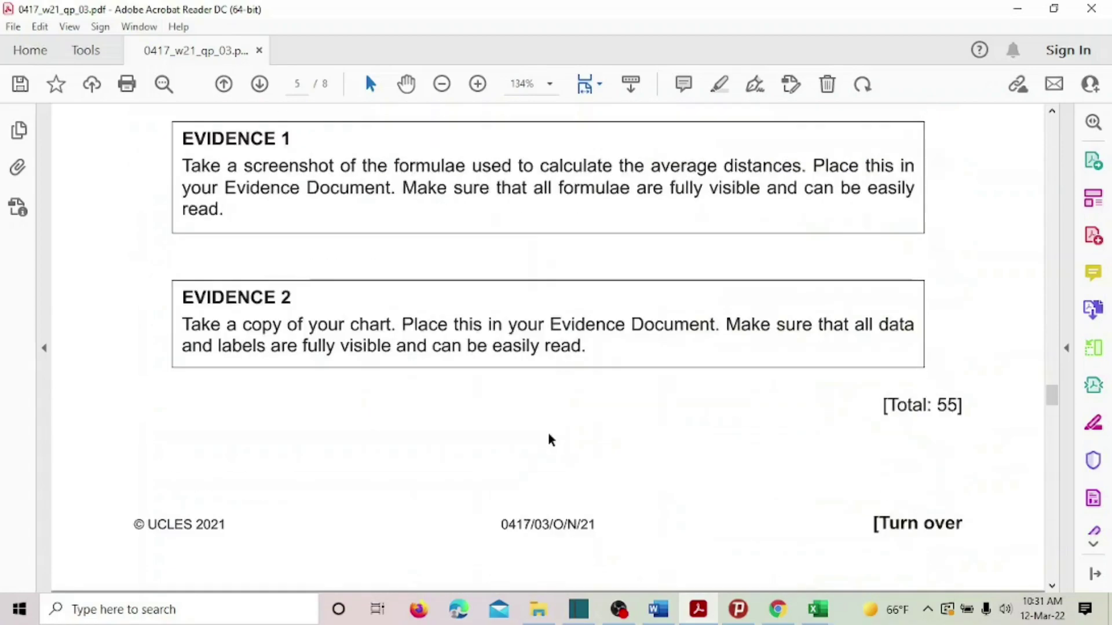
pyautogui.scroll(20, 550, 439)
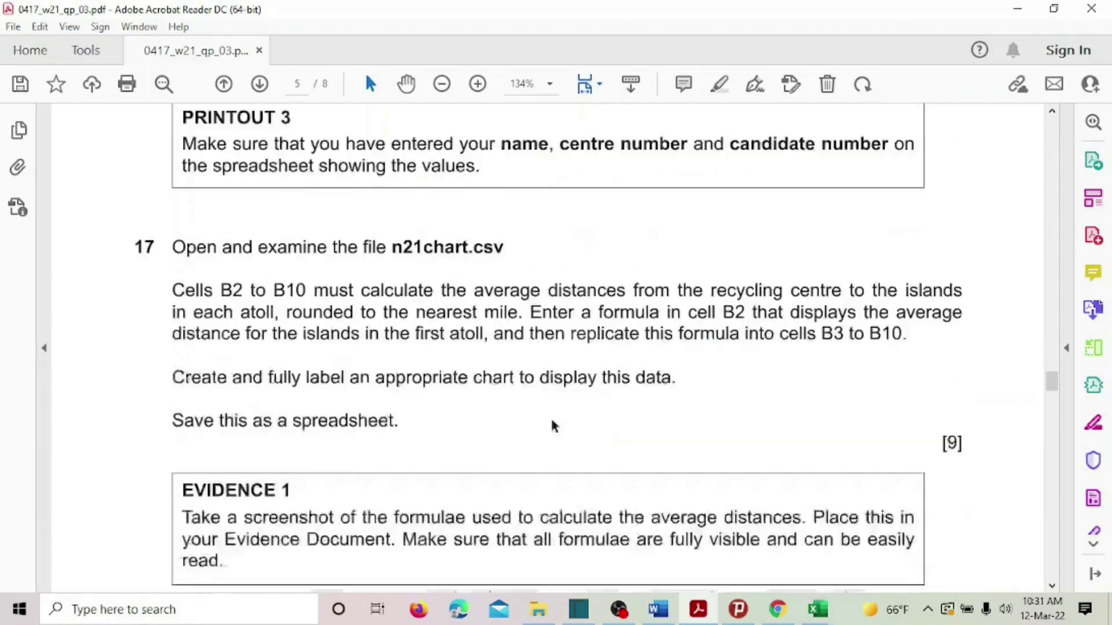
pyautogui.scroll(20, 558, 407)
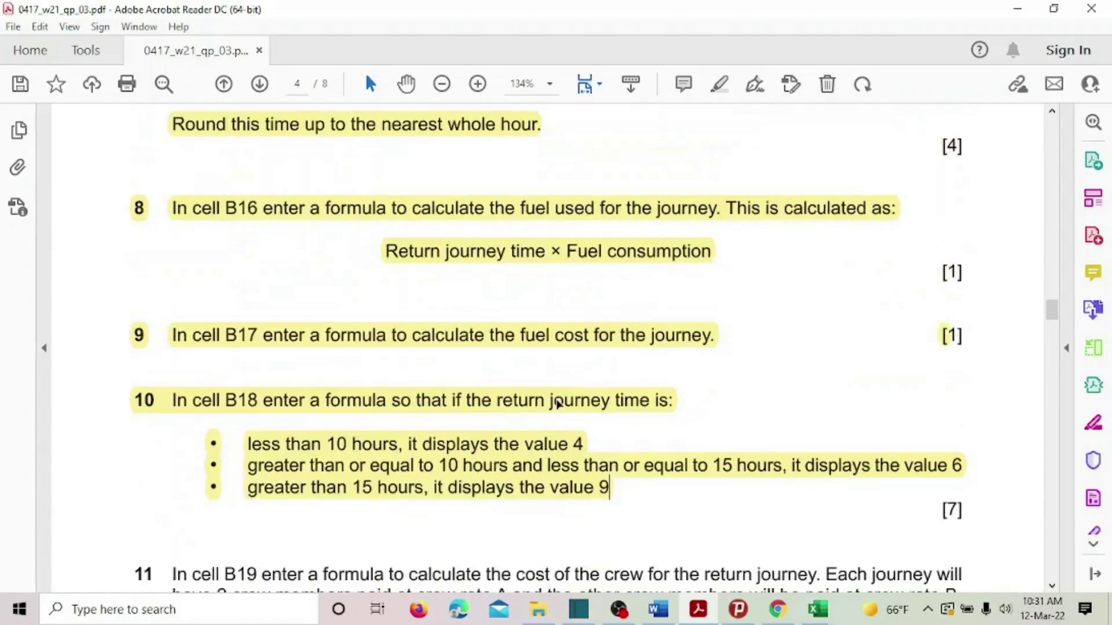
pyautogui.scroll(-12, 556, 399)
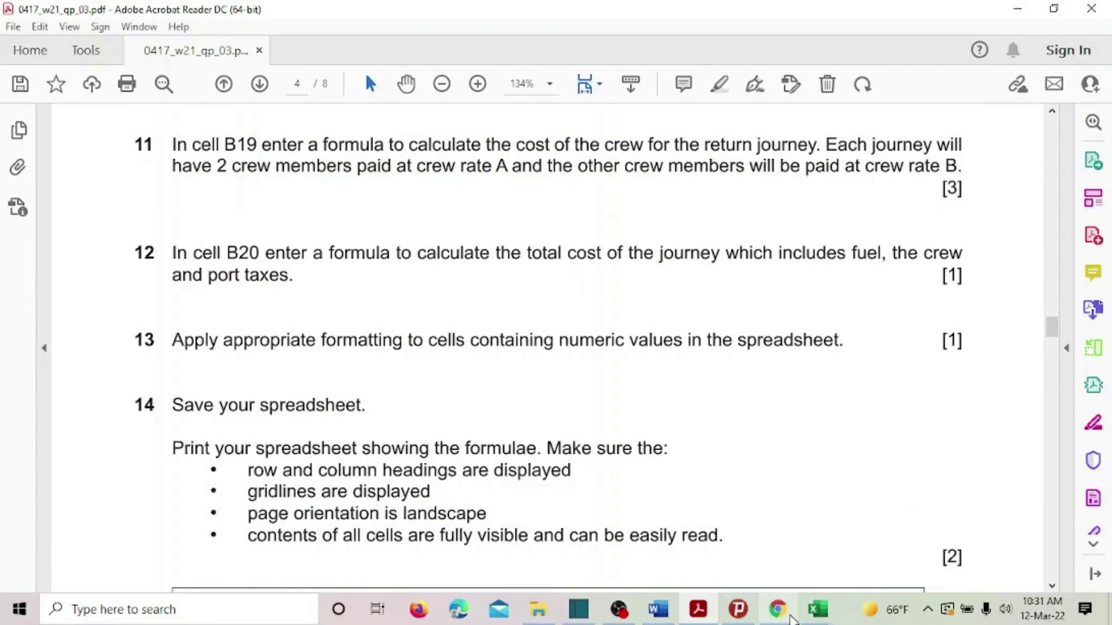